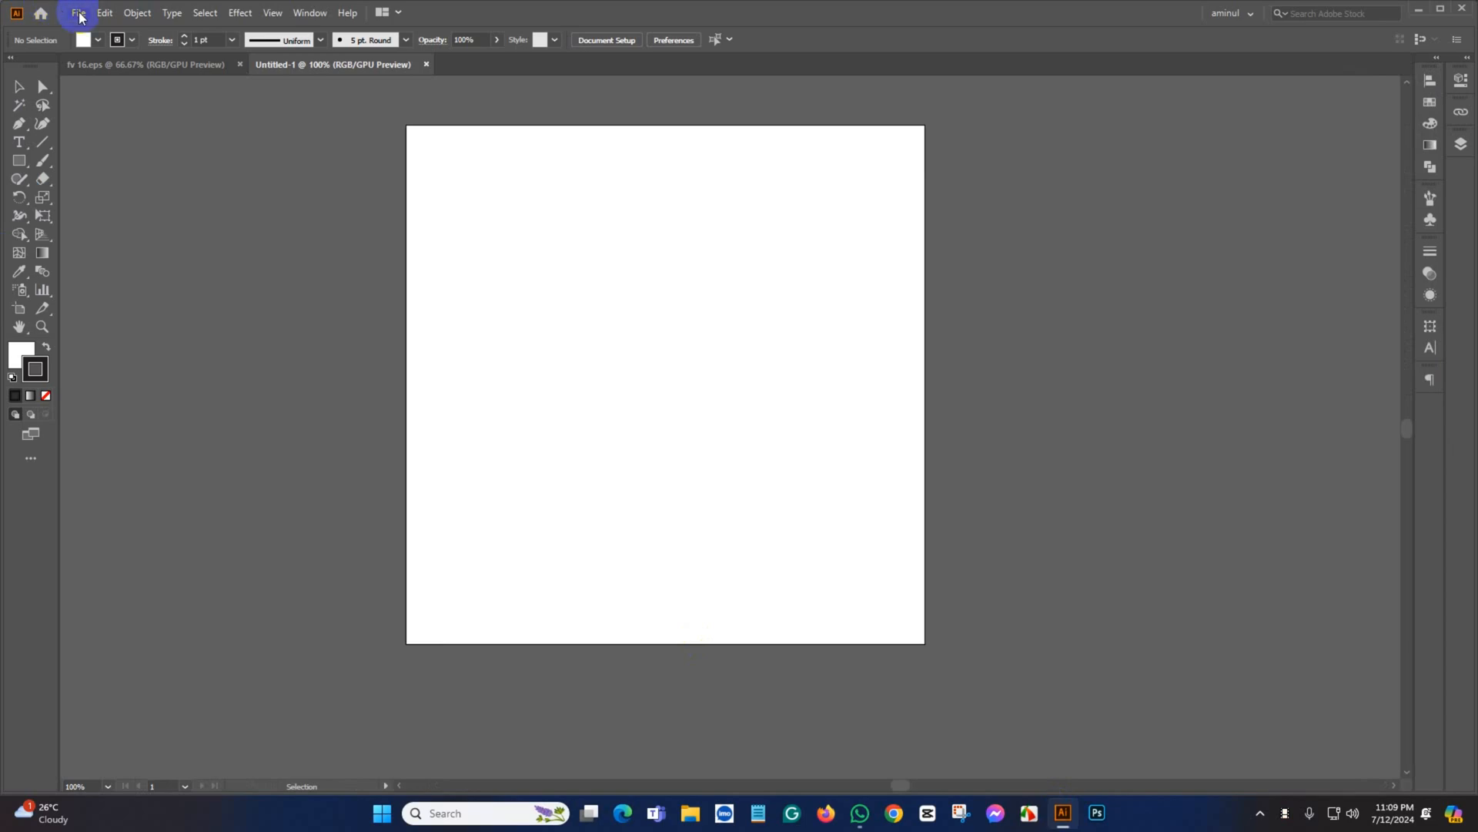
Create a new 500 x 500 px document with one artboard, RGB Color mode and High (300 ppi) raster effects
{"action": "left_click", "coordinate": [79, 14]}
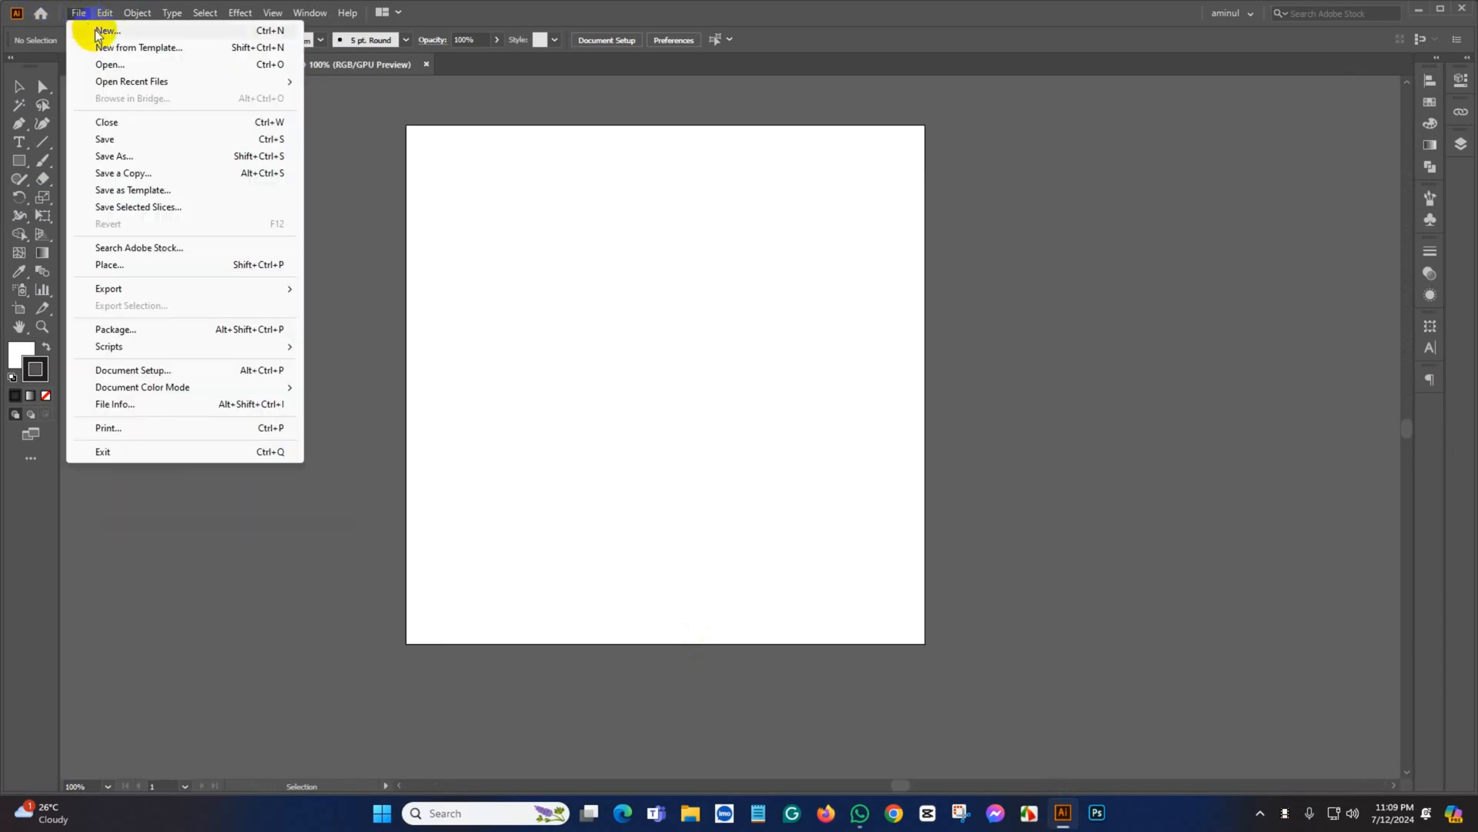
{"action": "left_click", "coordinate": [100, 31]}
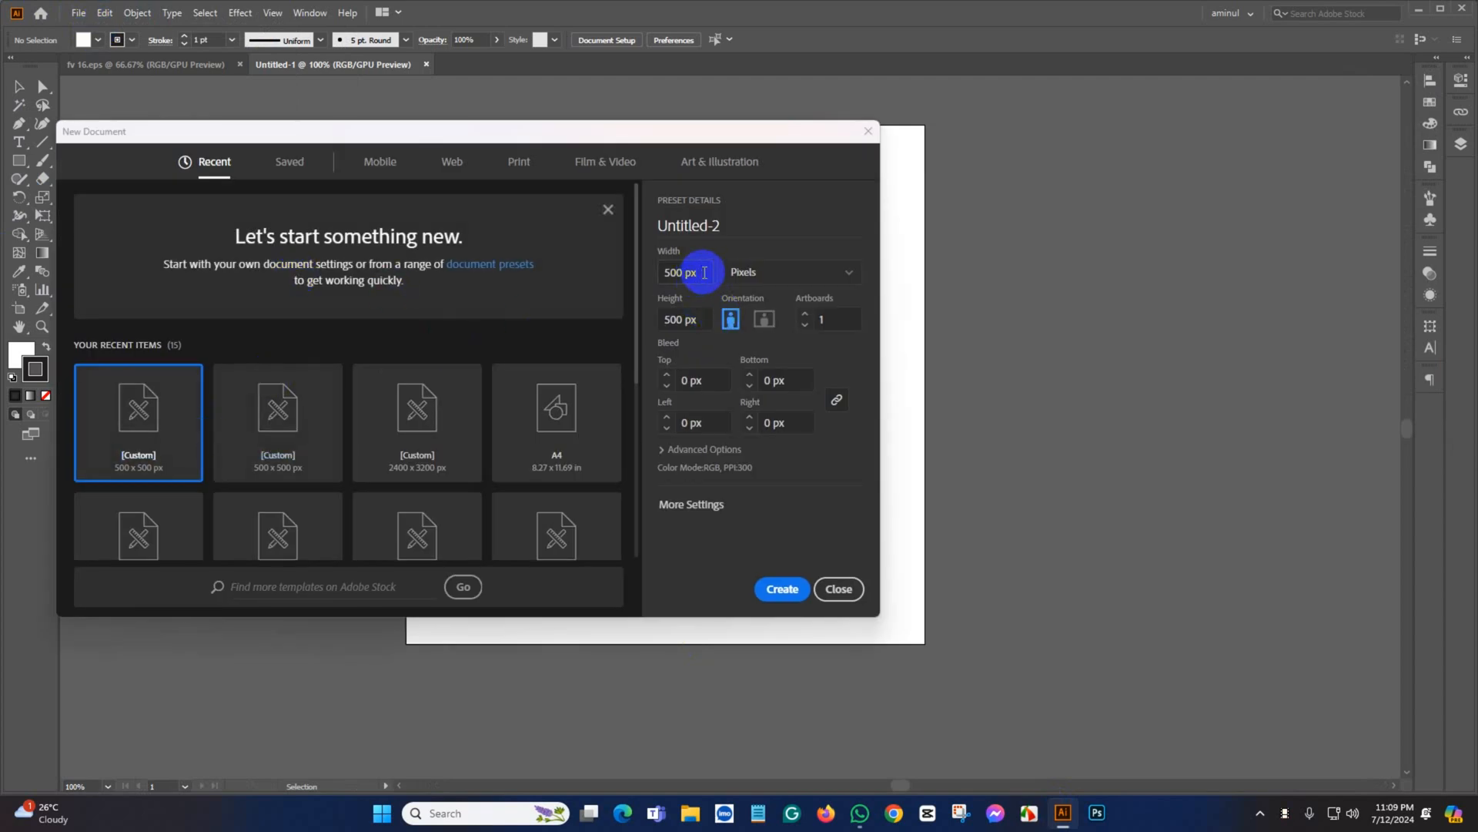
{"action": "left_click_drag", "start_coordinate": [704, 273], "coordinate": [633, 270]}
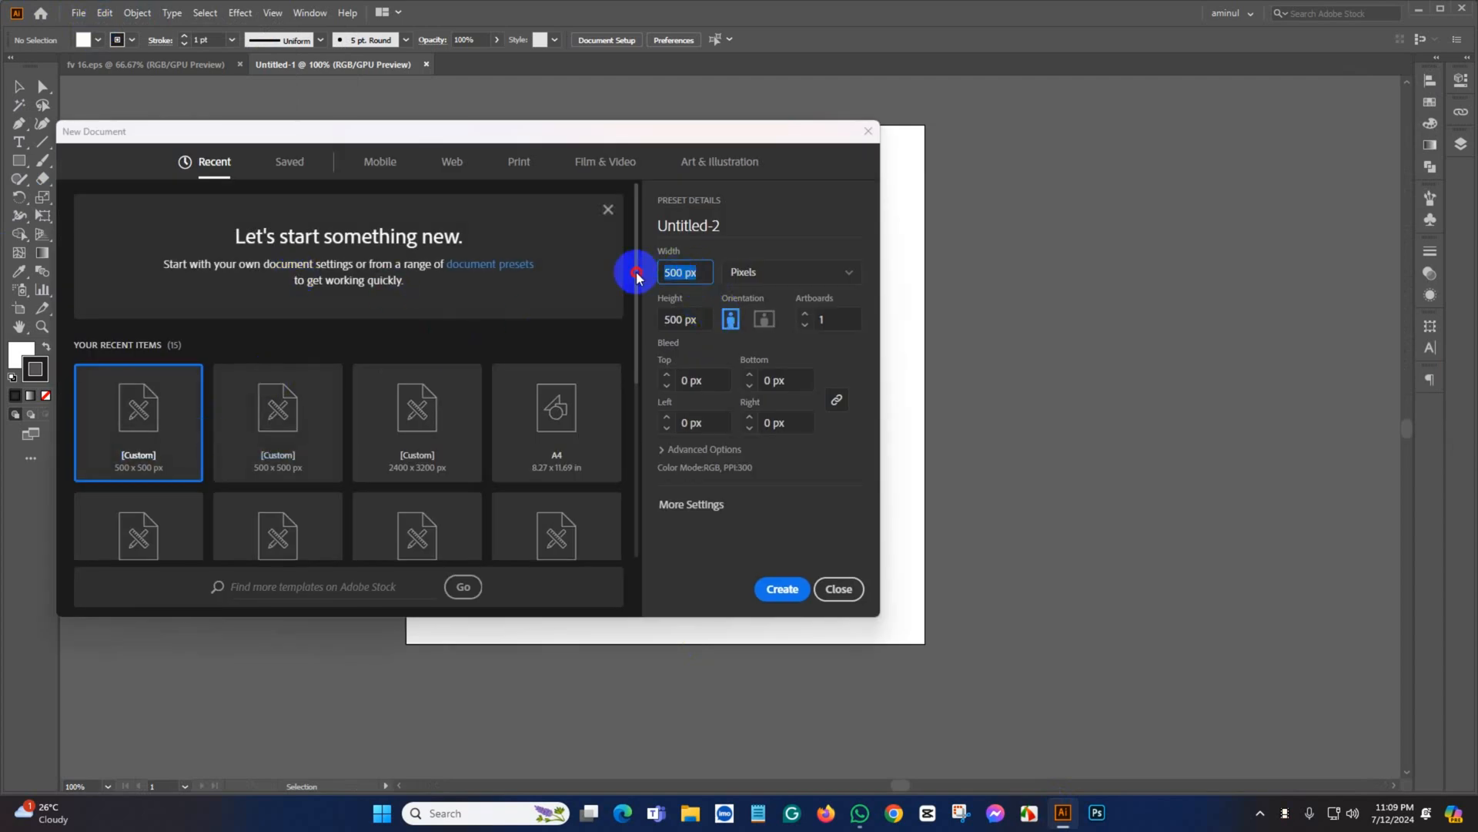
{"action": "left_click", "coordinate": [686, 324]}
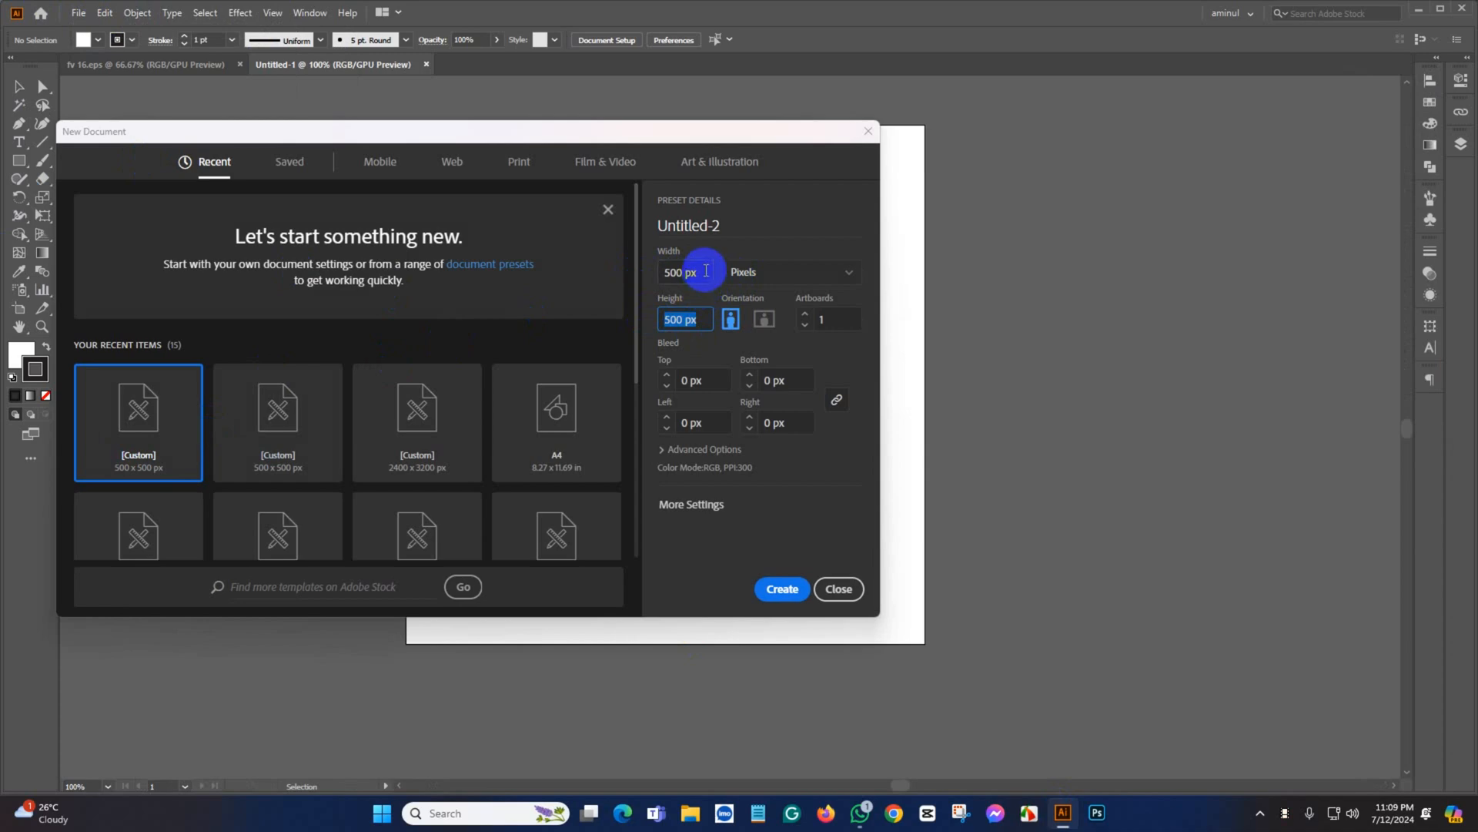
{"action": "left_click", "coordinate": [677, 450]}
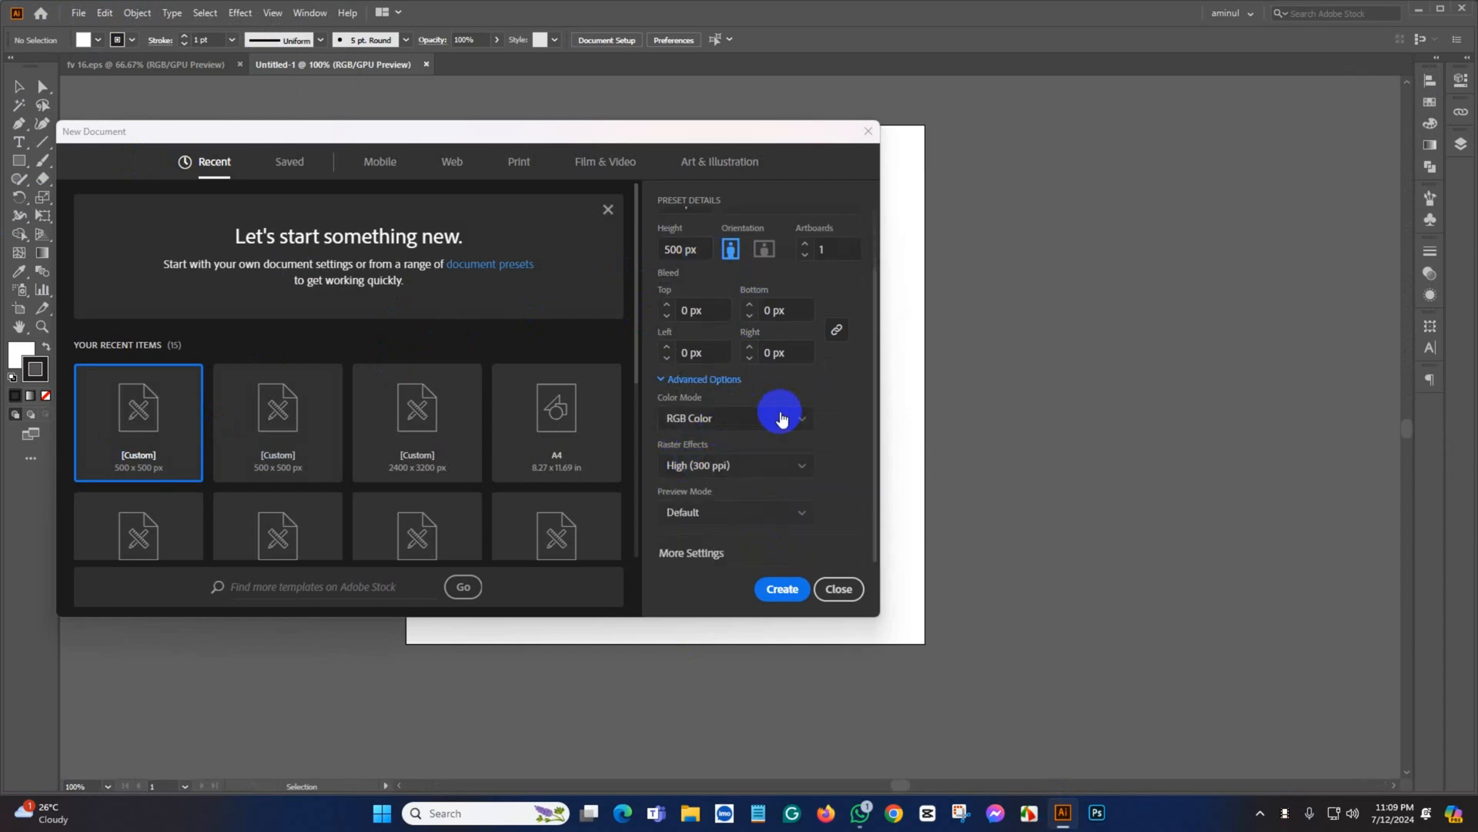
{"action": "left_click", "coordinate": [781, 419]}
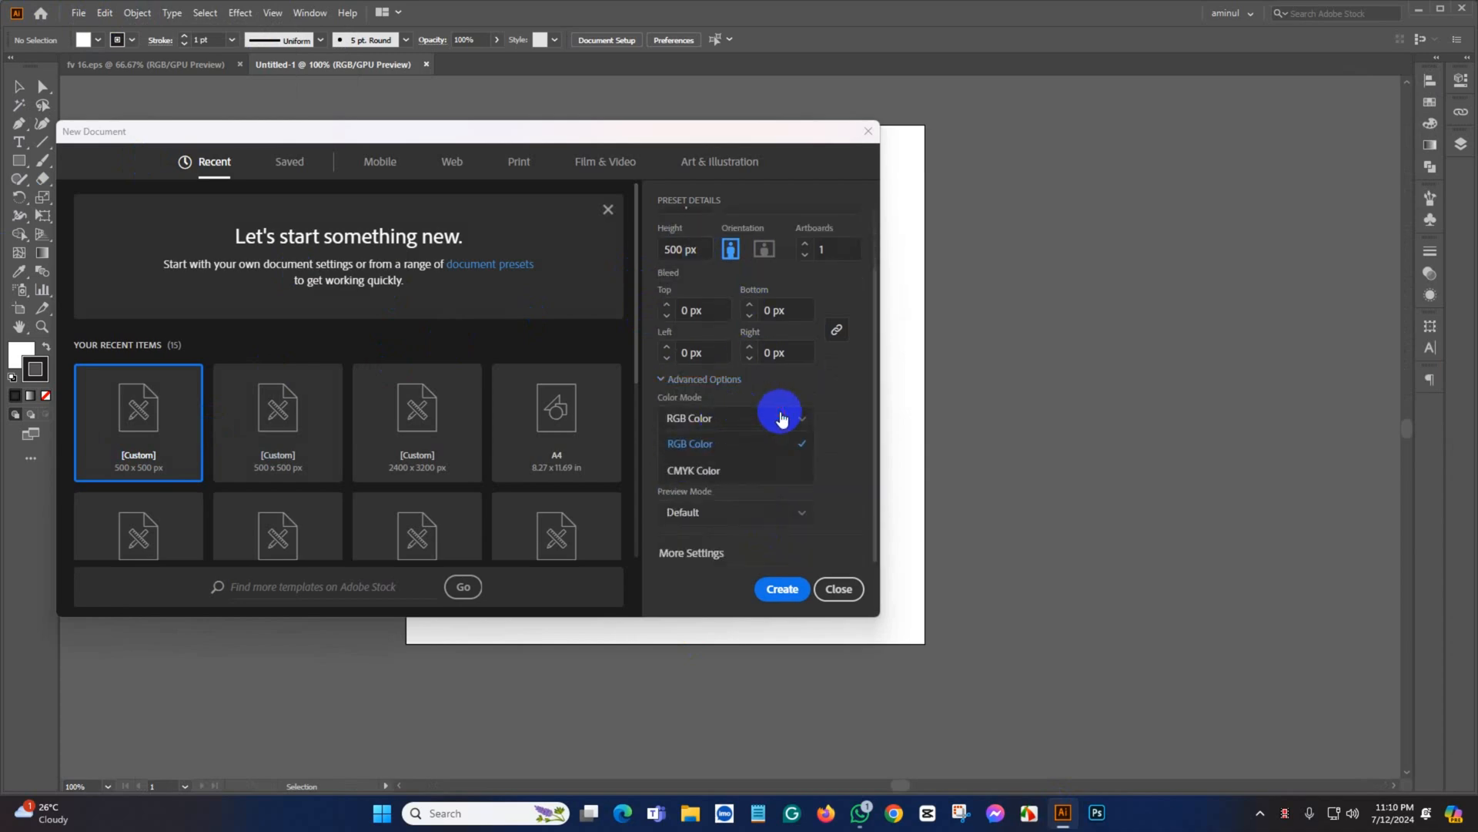
{"action": "left_click", "coordinate": [692, 447]}
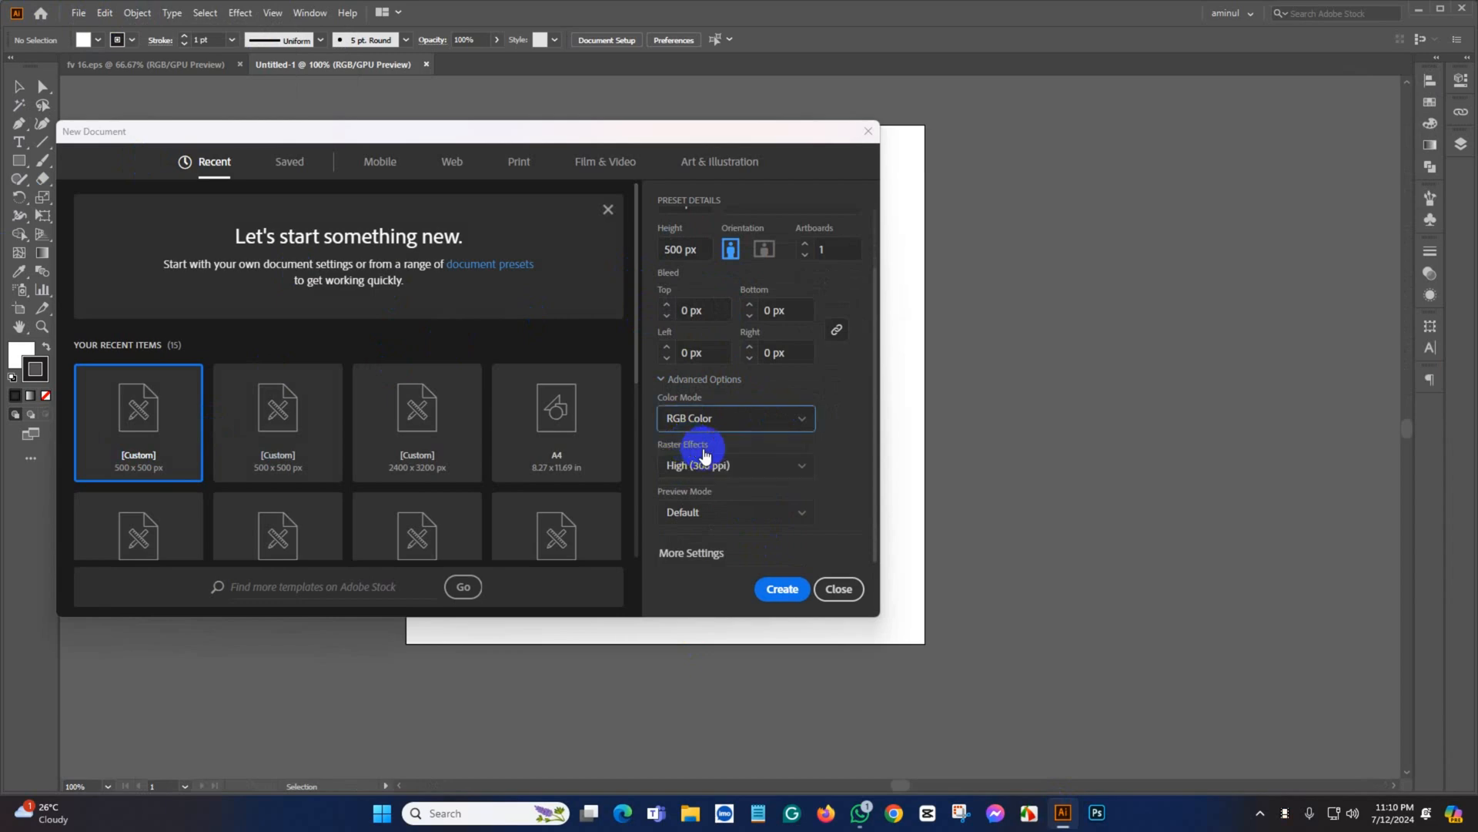
{"action": "left_click", "coordinate": [782, 588]}
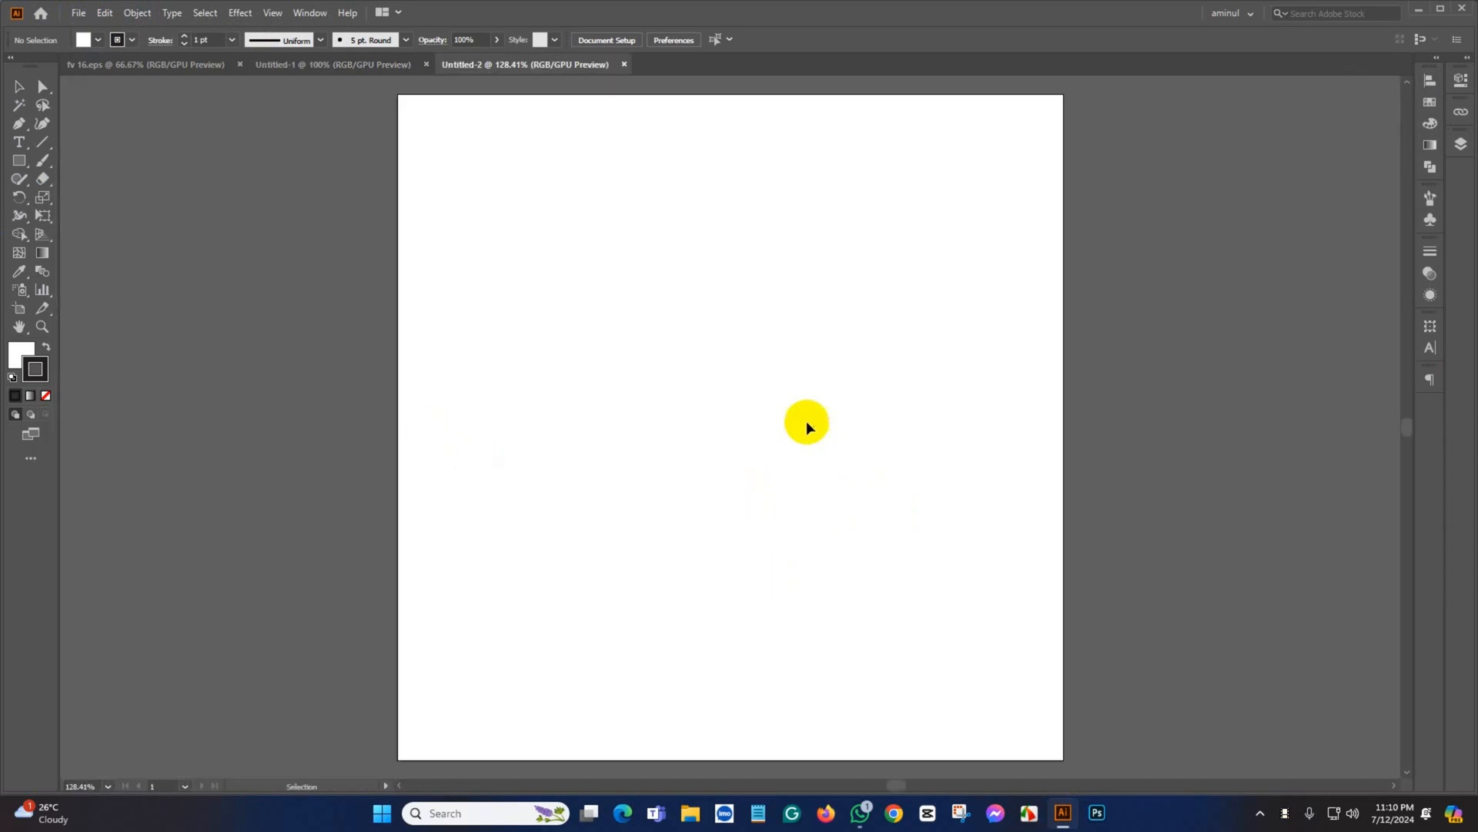
Set the stroke to none and make the white fill the active colour attribute
{"action": "scroll", "coordinate": [807, 420], "scroll_direction": "down", "scroll_amount": 3}
{"action": "left_click_drag", "start_coordinate": [859, 371], "coordinate": [693, 360]}
{"action": "scroll", "coordinate": [604, 383], "scroll_direction": "up", "scroll_amount": 2}
{"action": "left_click_drag", "start_coordinate": [591, 385], "coordinate": [804, 511]}
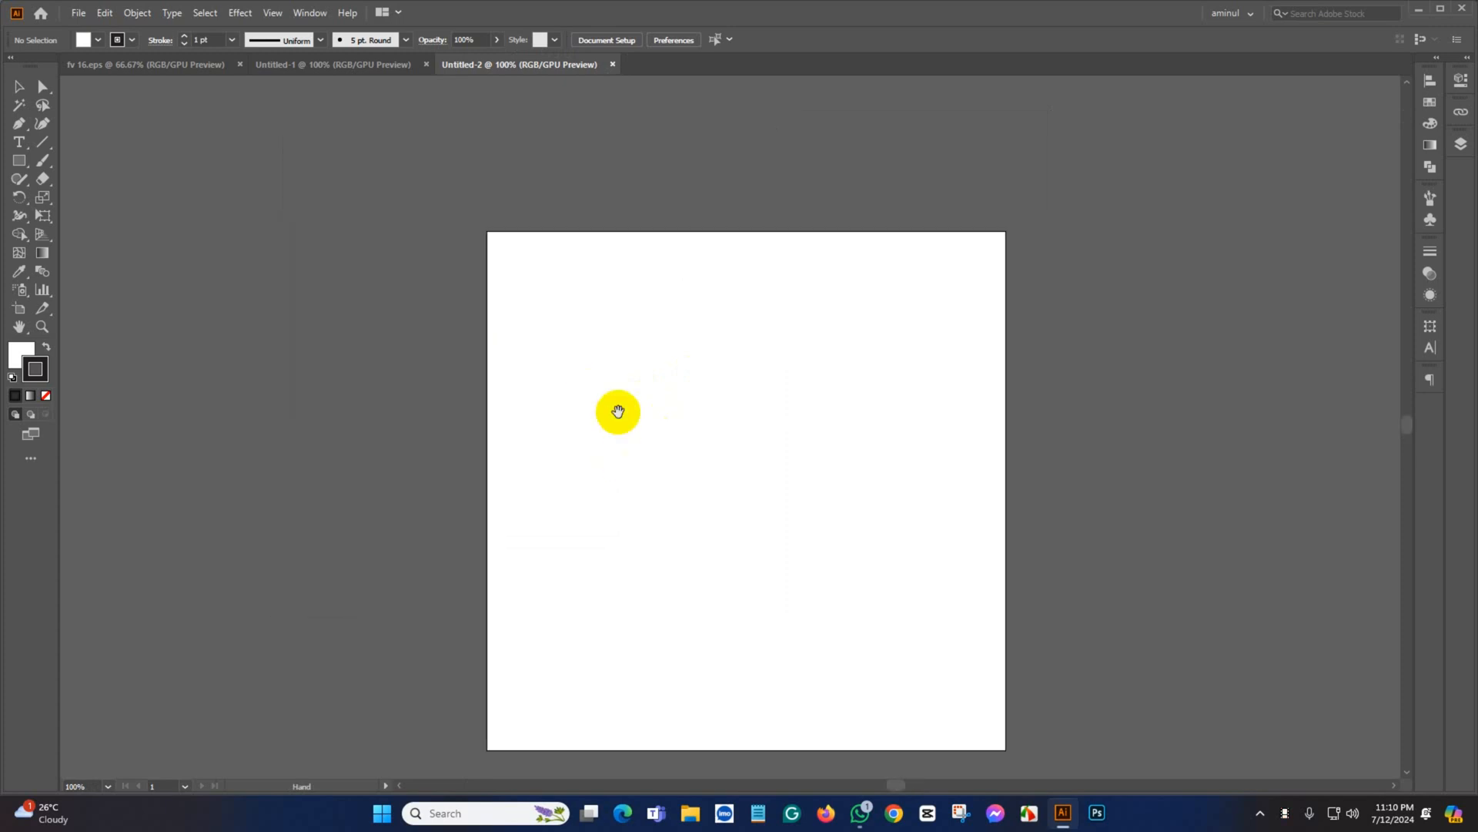
{"action": "left_click_drag", "start_coordinate": [617, 412], "coordinate": [686, 350]}
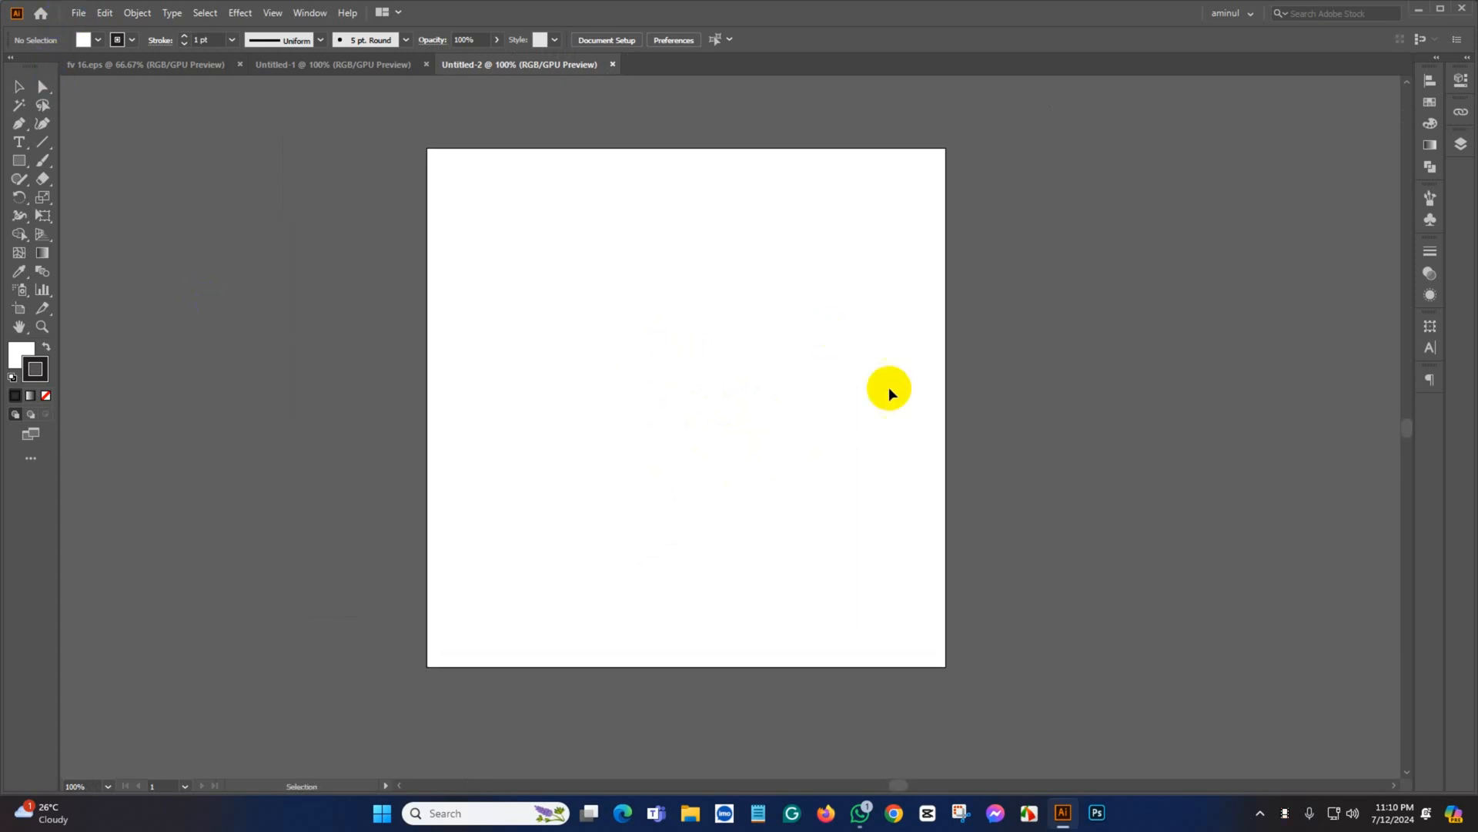
{"action": "left_click", "coordinate": [46, 396]}
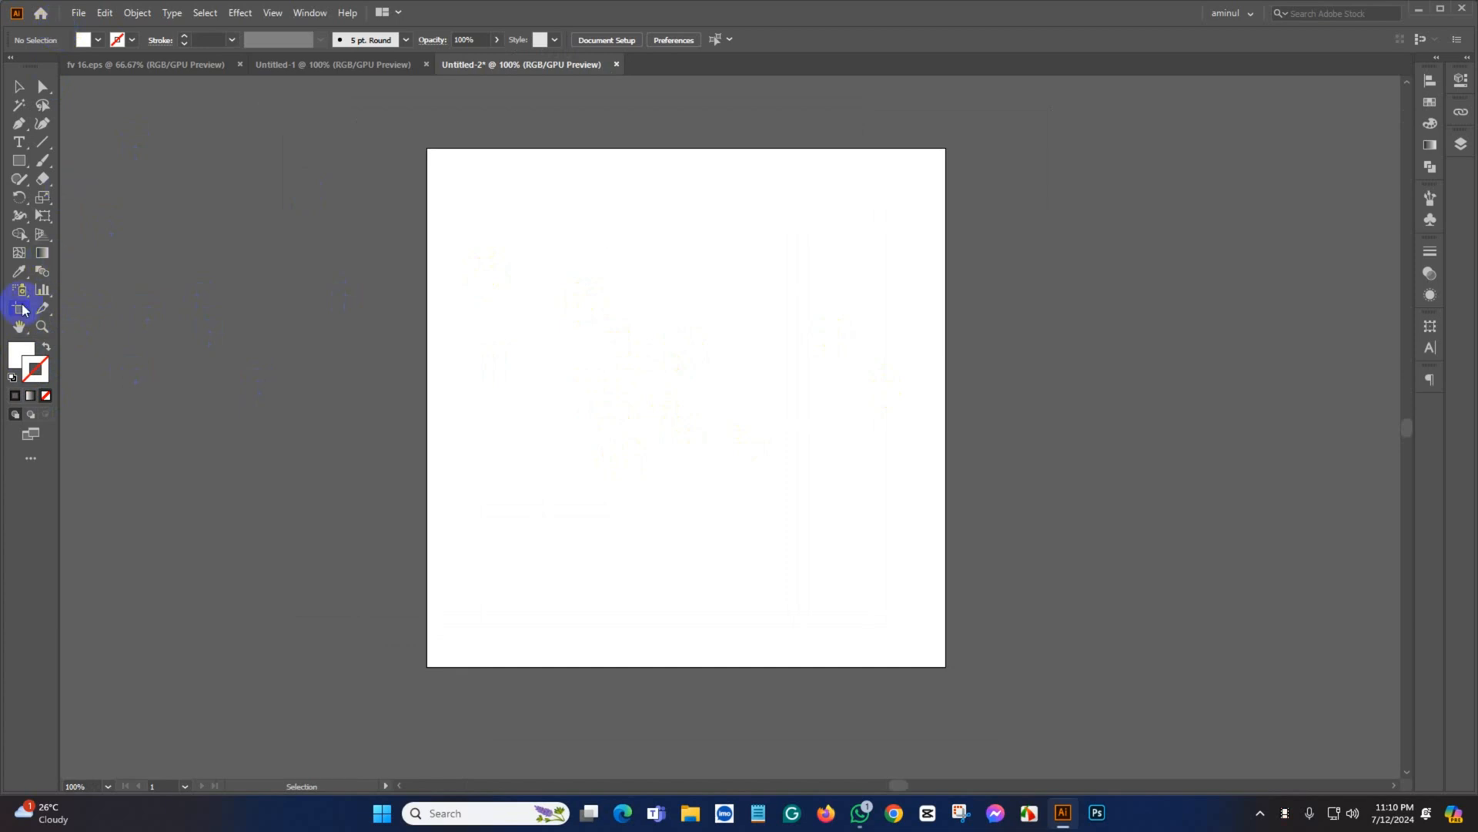
{"action": "left_click", "coordinate": [20, 350]}
Create a rectangle with exact dimensions of 500 px width and 500 px height on the artboard
{"action": "left_click", "coordinate": [13, 168]}
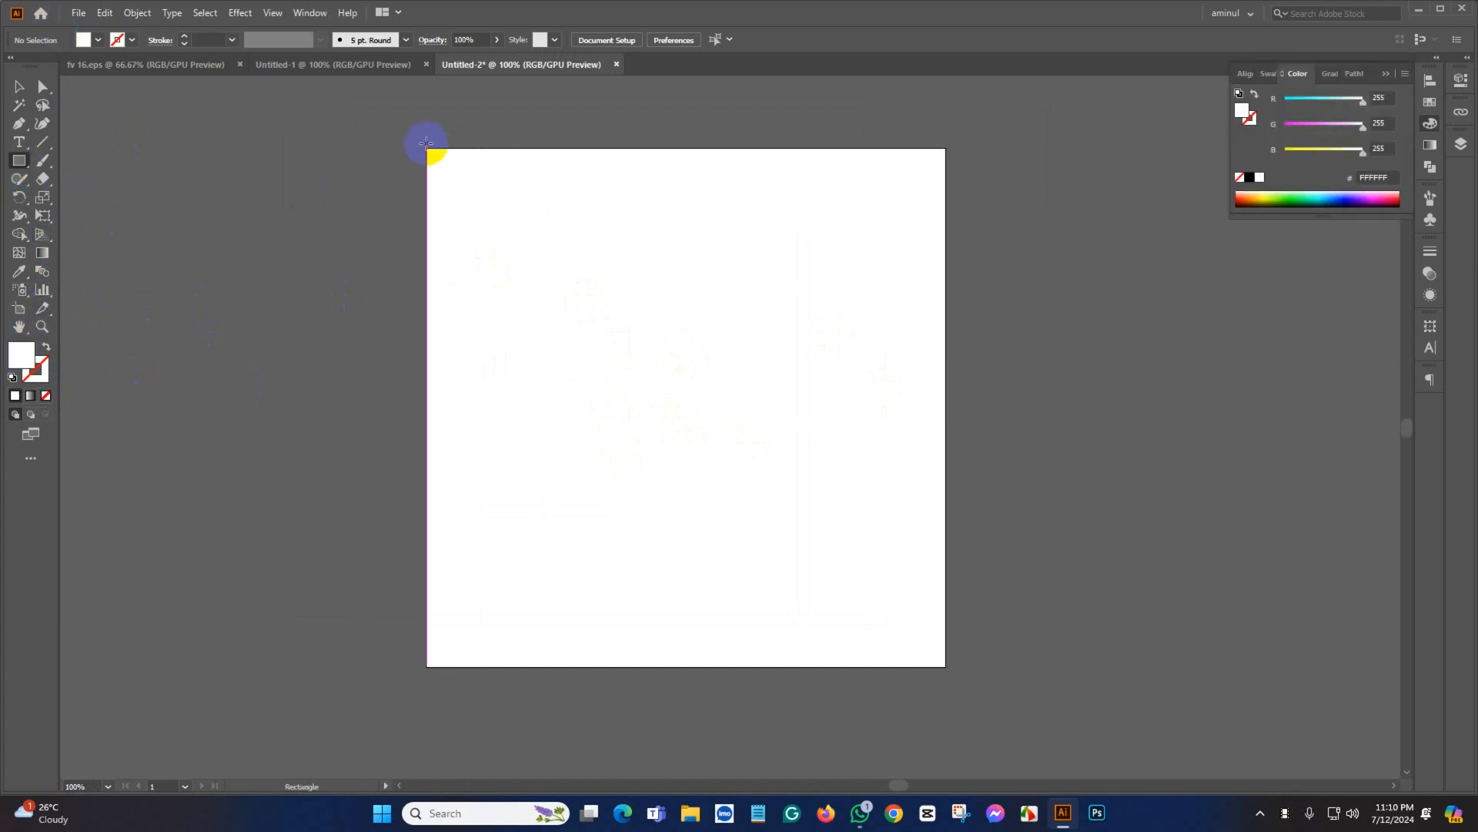
{"action": "left_click", "coordinate": [607, 277]}
{"action": "left_click", "coordinate": [759, 357]}
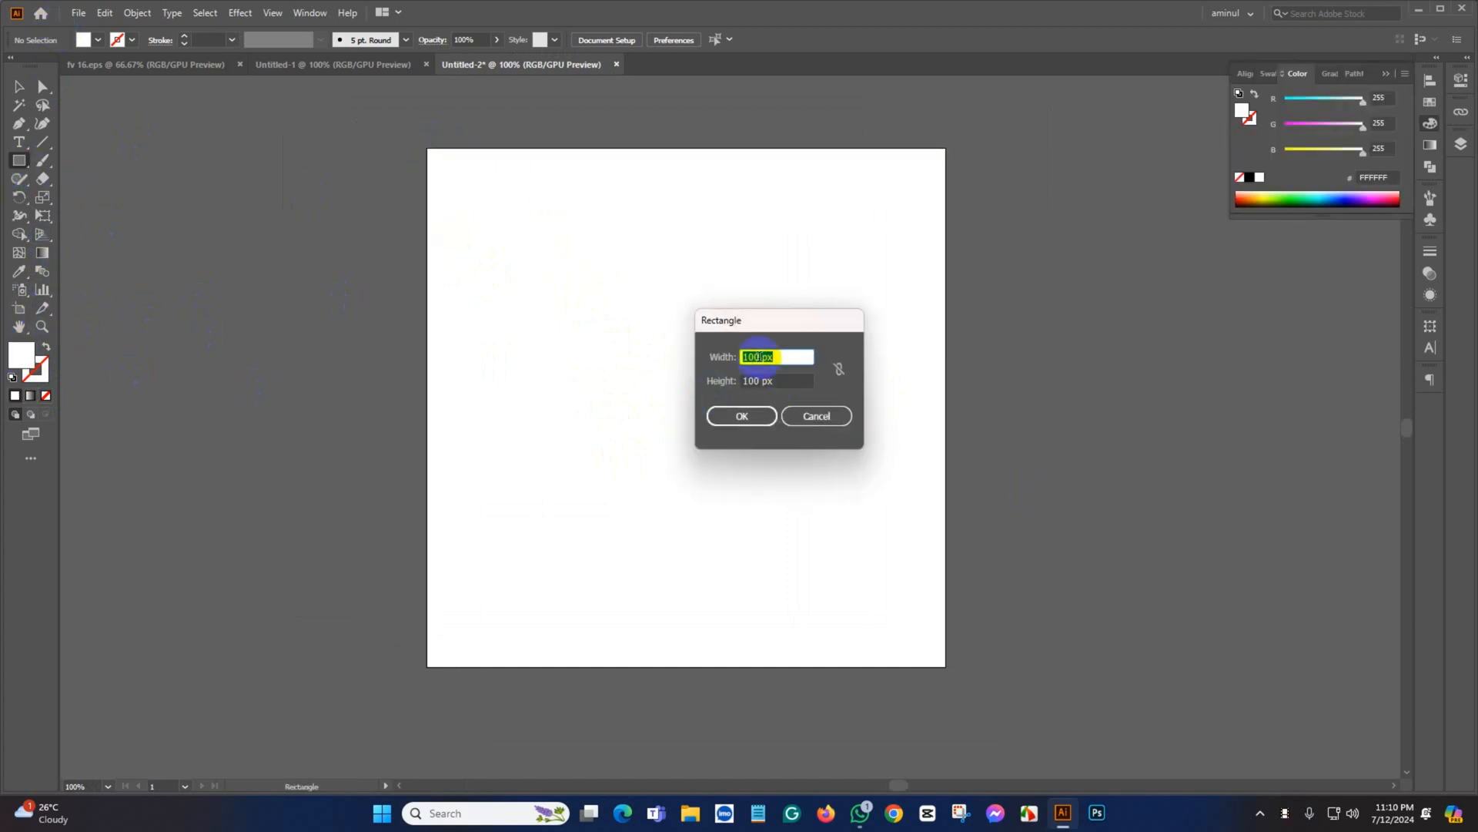
{"action": "key", "text": "Tab"}
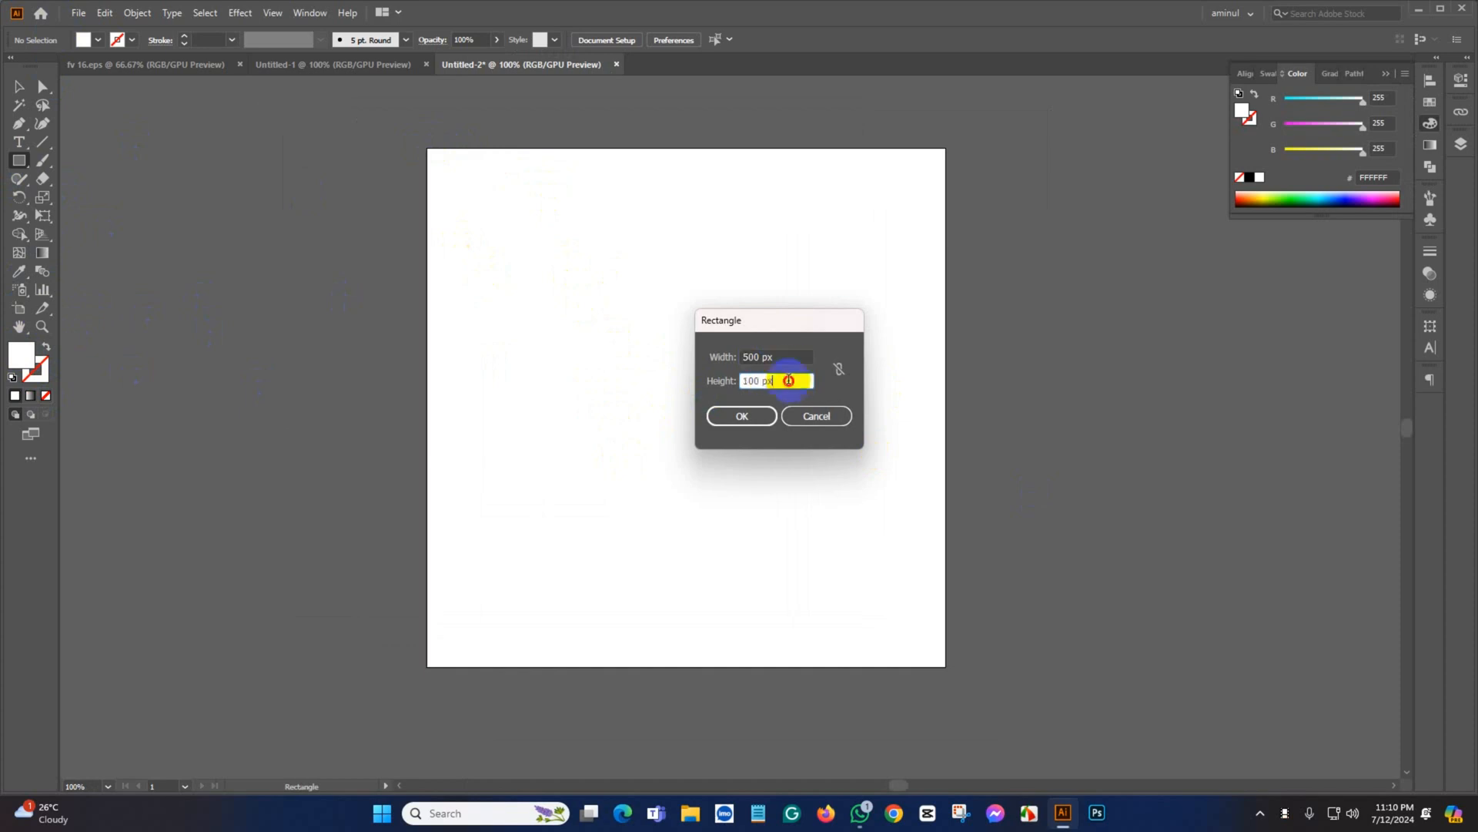
{"action": "type", "text": "500"}
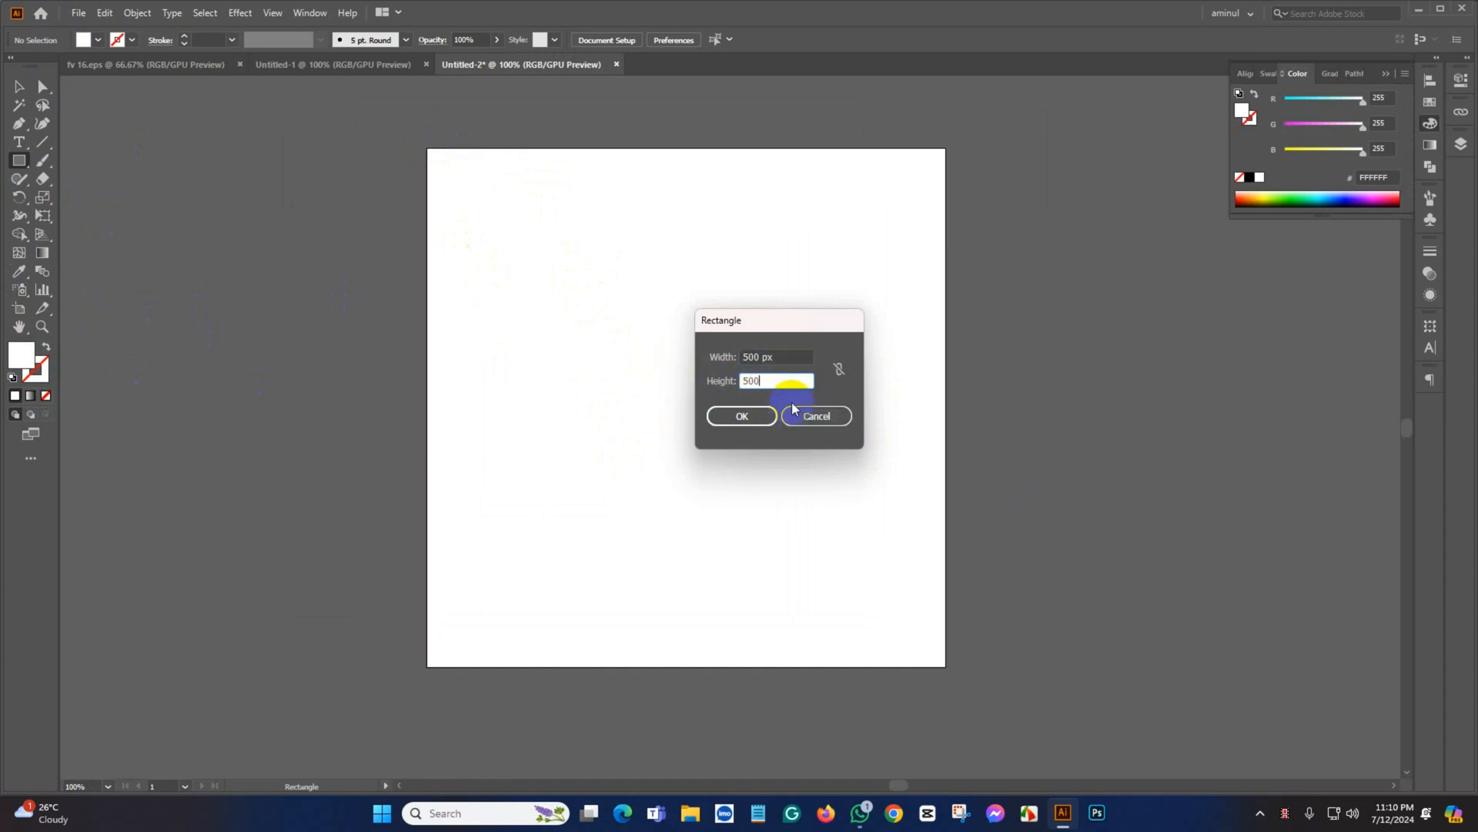
{"action": "left_click", "coordinate": [747, 416]}
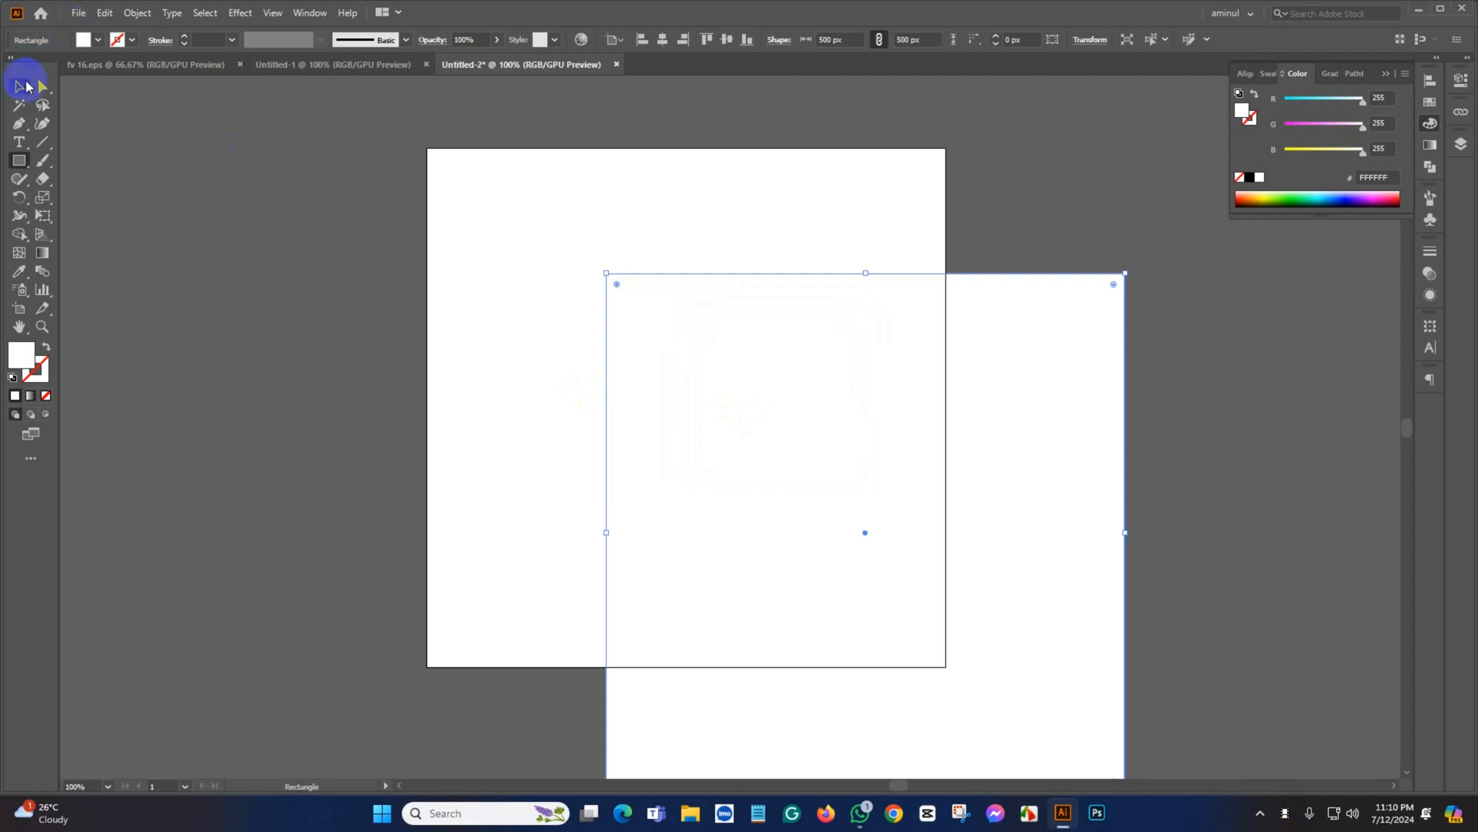
Centre the white square horizontally and vertically on the artboard and deselect it
{"action": "left_click", "coordinate": [19, 86]}
{"action": "left_click", "coordinate": [660, 40]}
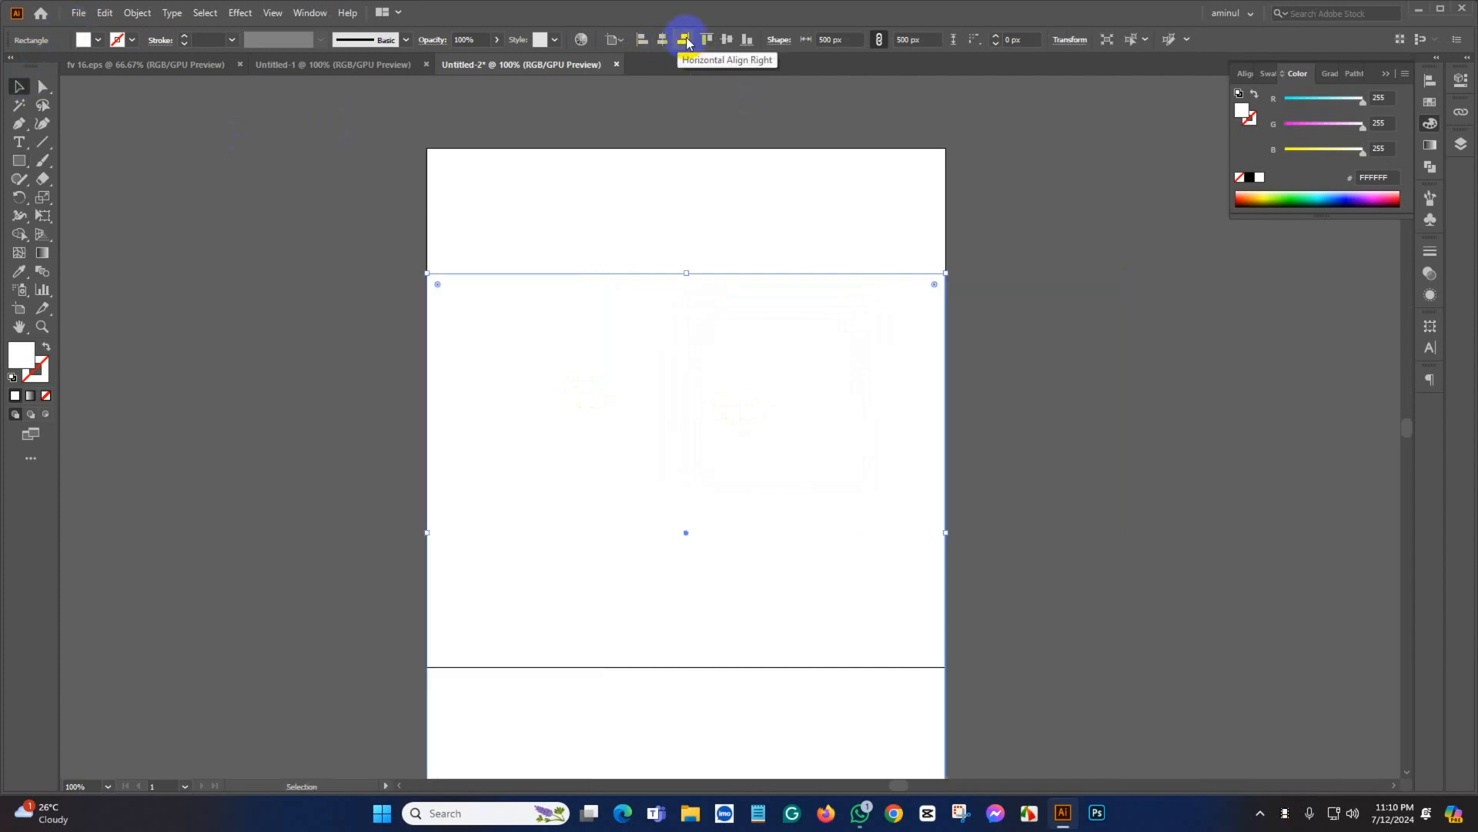
{"action": "left_click", "coordinate": [726, 40]}
{"action": "left_click", "coordinate": [1186, 495]}
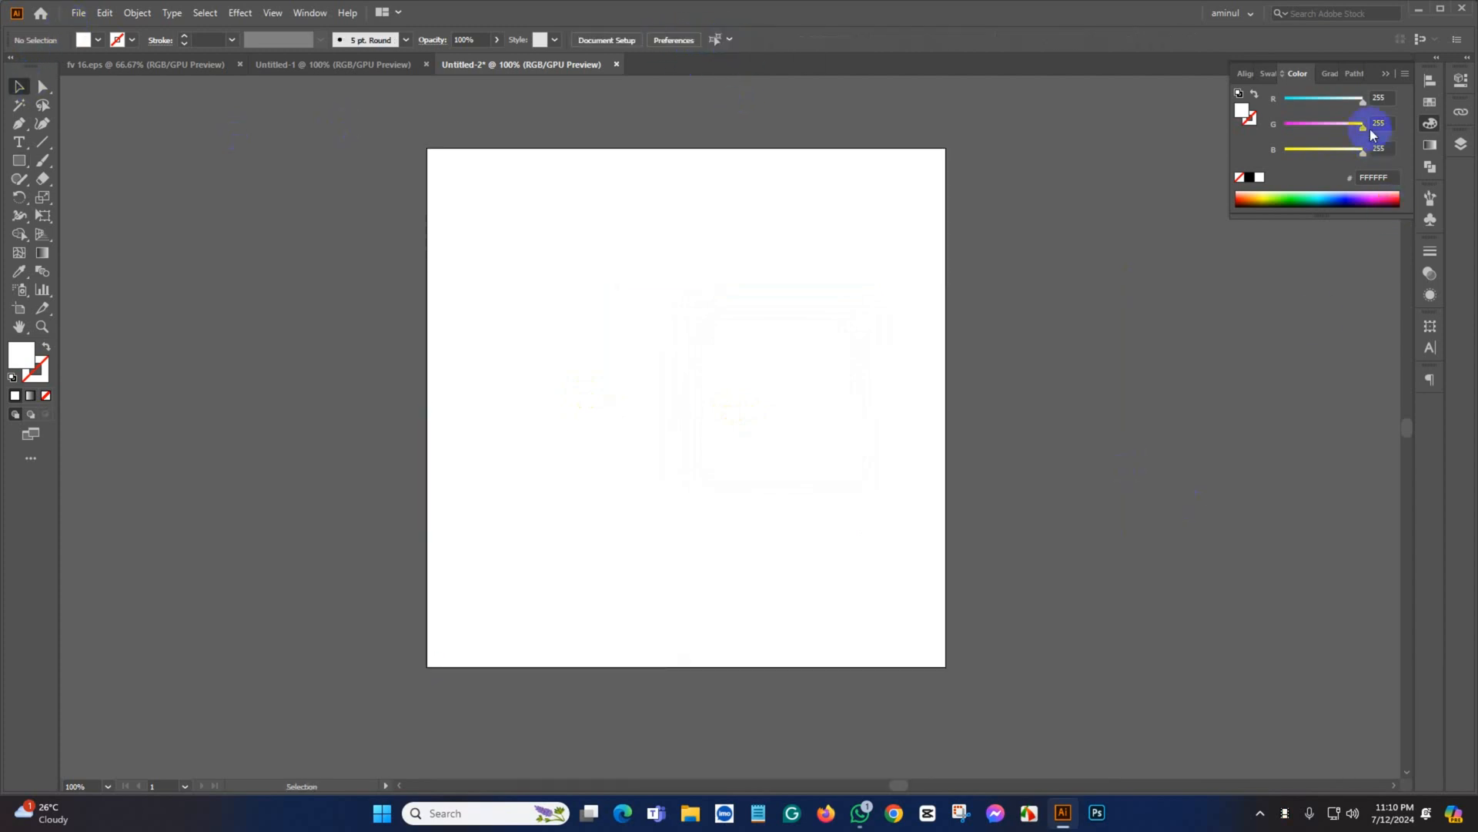
{"action": "left_click", "coordinate": [1392, 66]}
Fill the white square with the default white-to-black linear gradient
{"action": "left_click_drag", "start_coordinate": [989, 453], "coordinate": [923, 431]}
{"action": "left_click", "coordinate": [727, 439]}
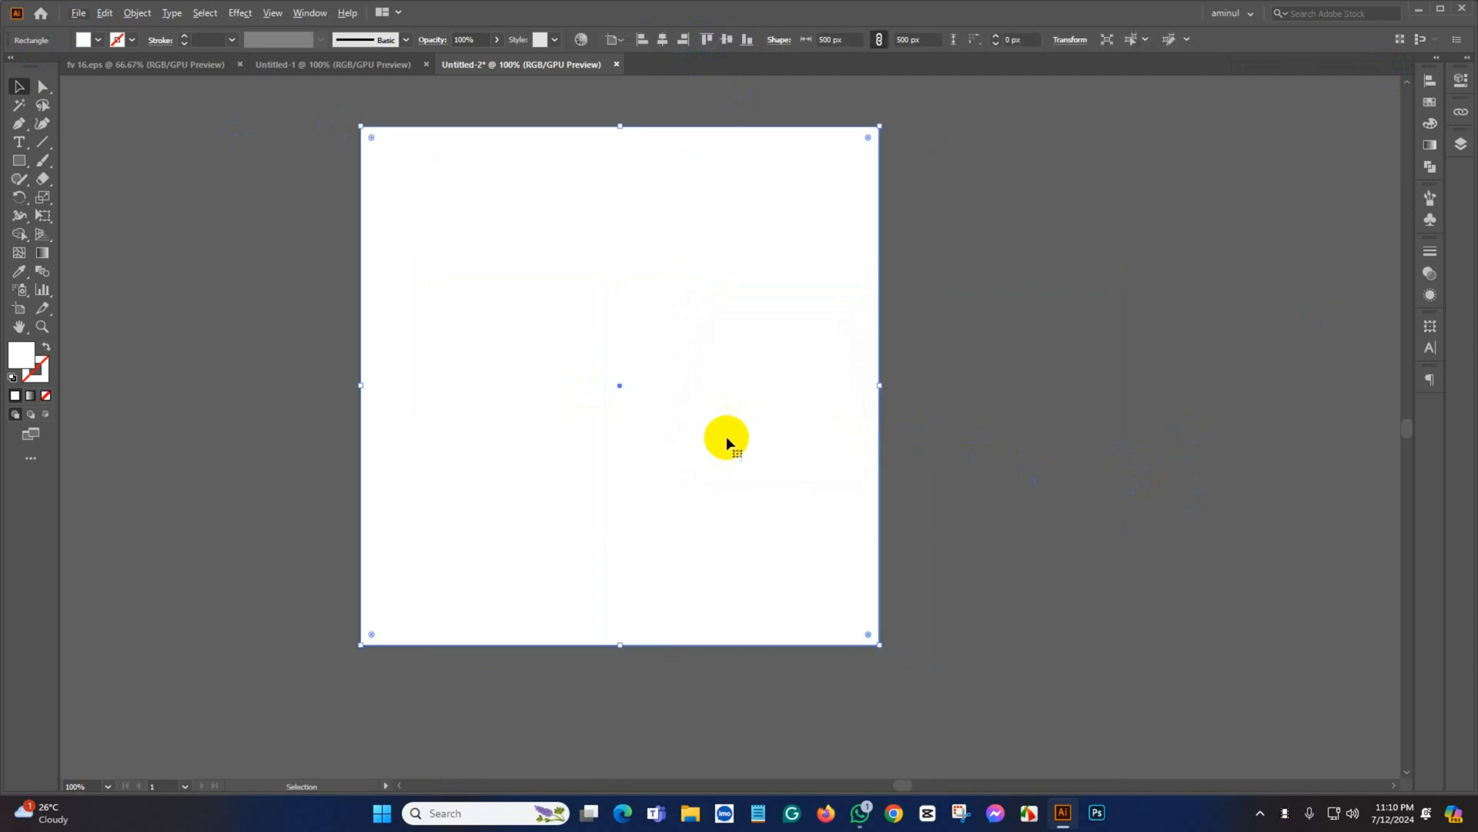
{"action": "key", "text": "ctrl+d"}
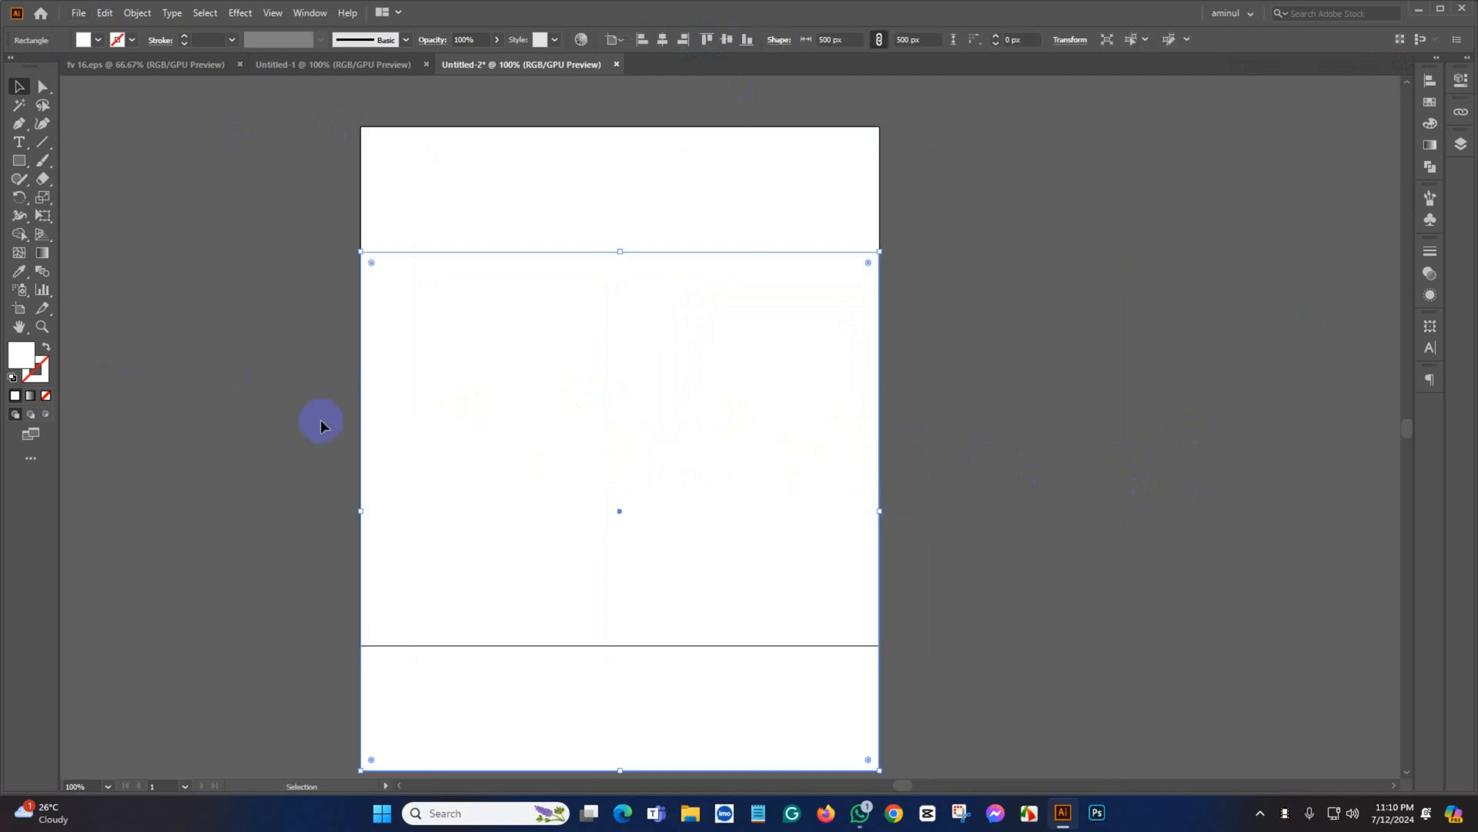
{"action": "key", "text": "ctrl+z"}
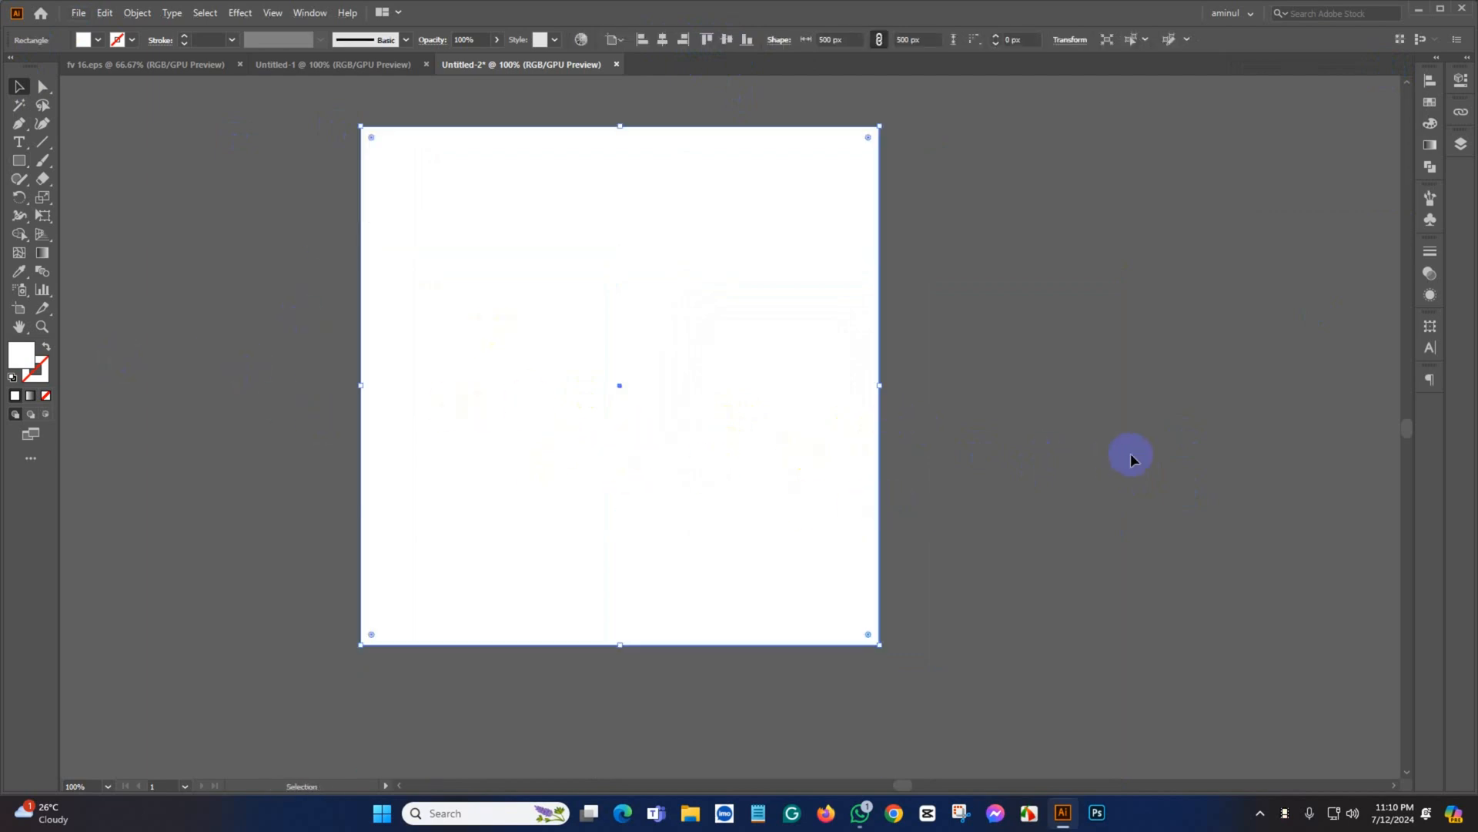
{"action": "left_click", "coordinate": [42, 254]}
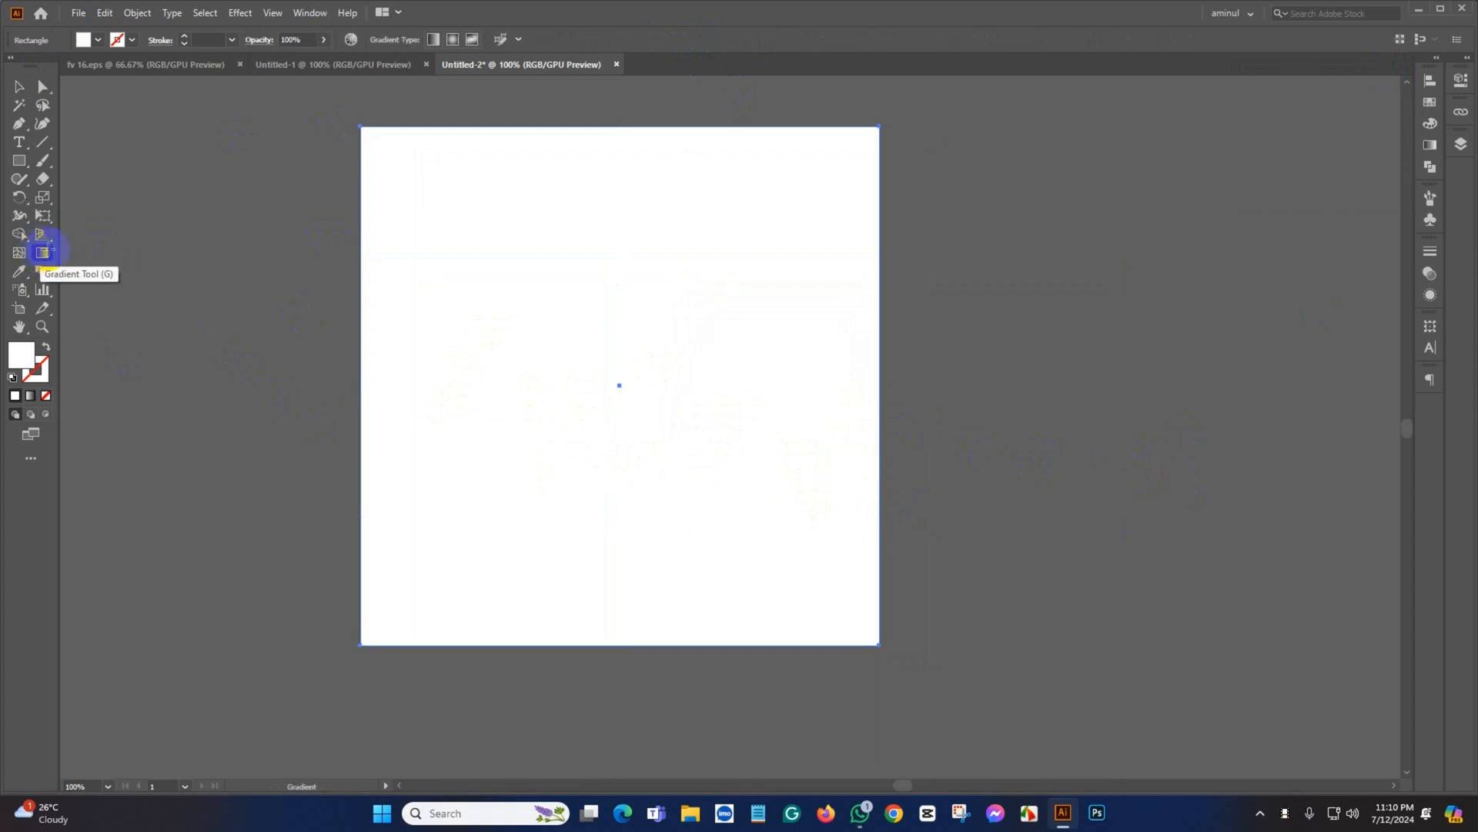
{"action": "left_click", "coordinate": [1430, 145]}
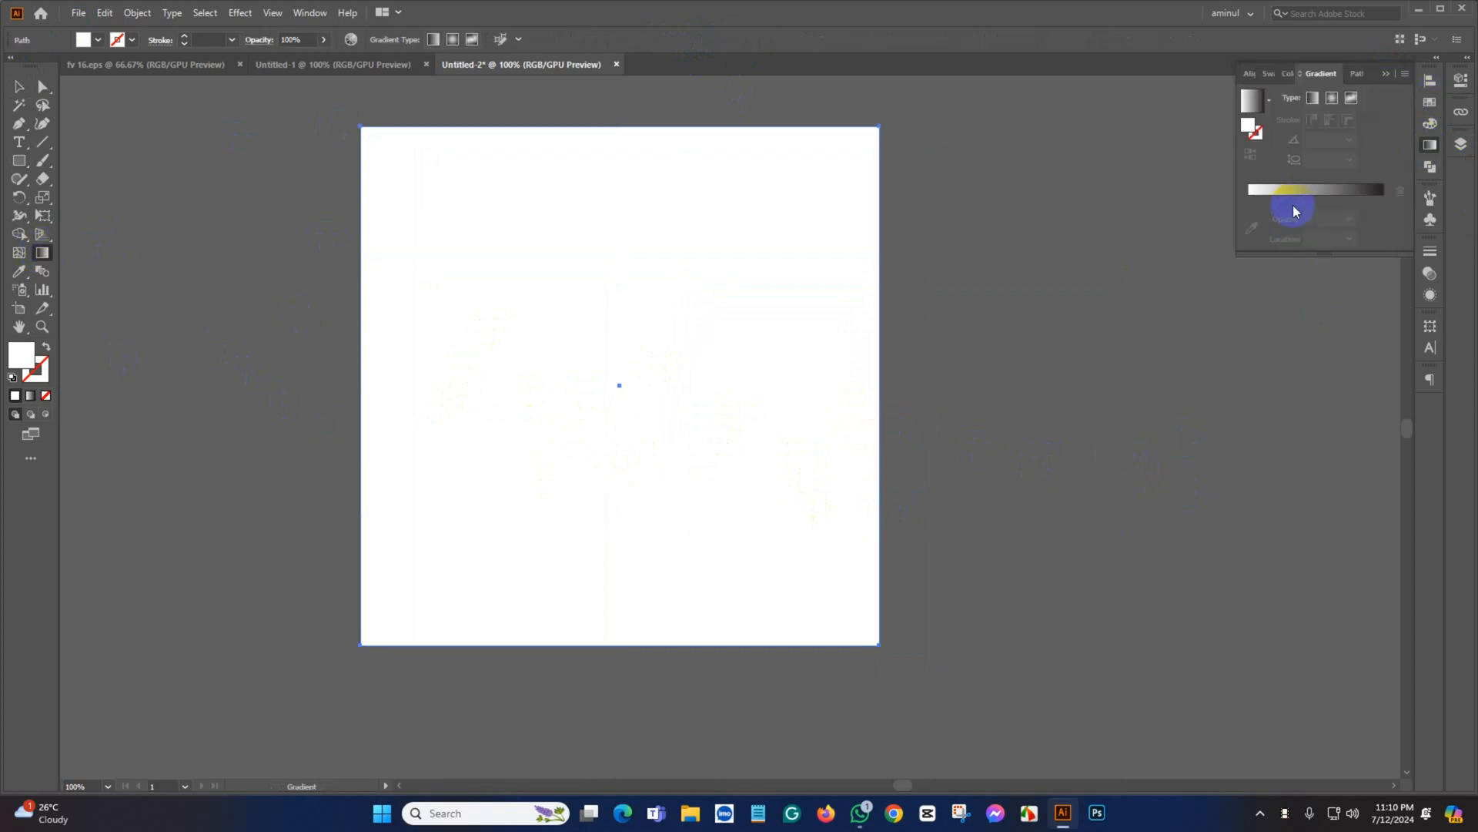
{"action": "left_click", "coordinate": [1309, 201]}
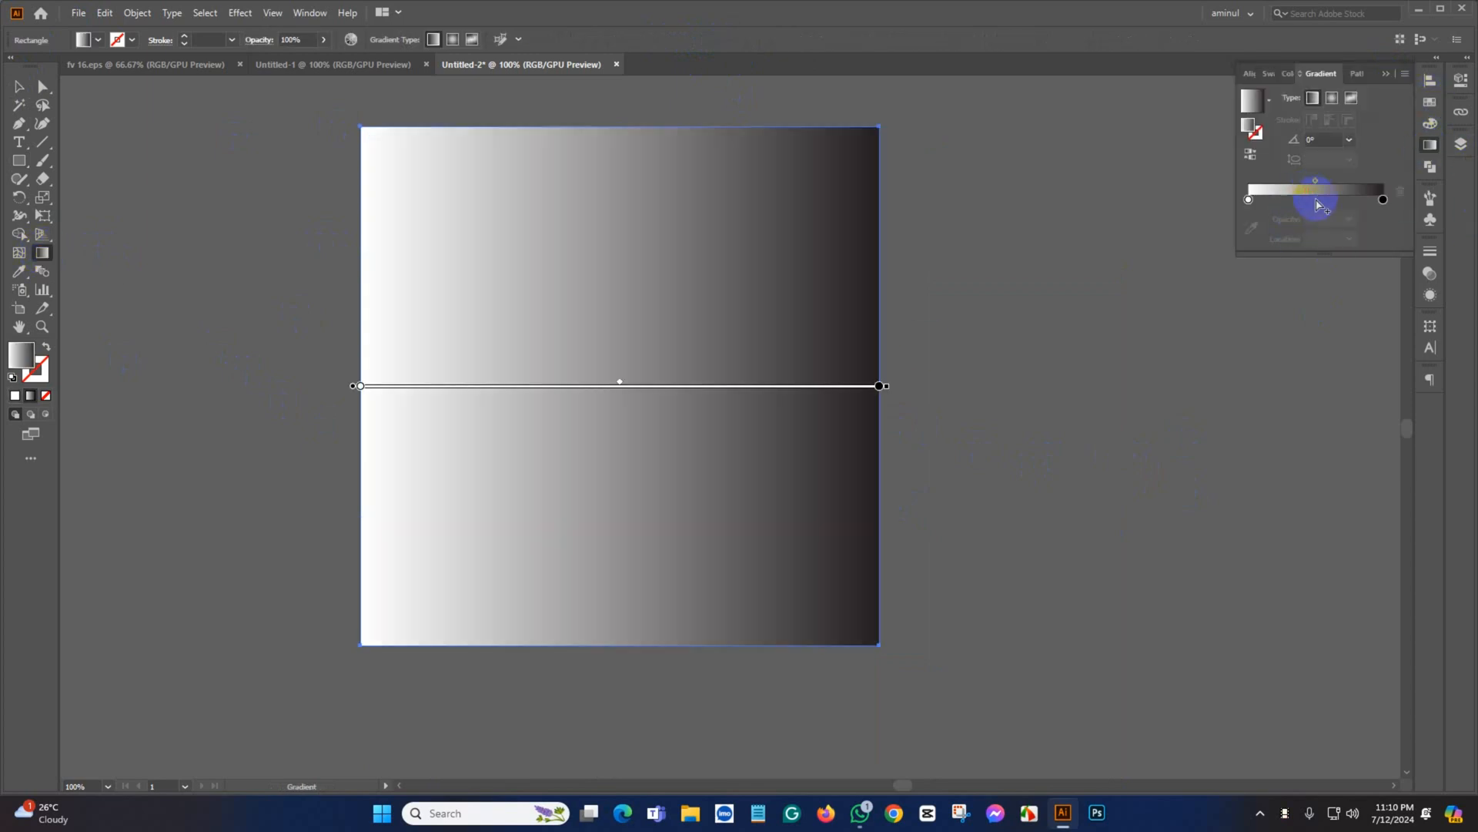
Change the gradient's black end stop to the bright red swatch
{"action": "double_click", "coordinate": [1383, 199]}
{"action": "left_click", "coordinate": [1185, 281]}
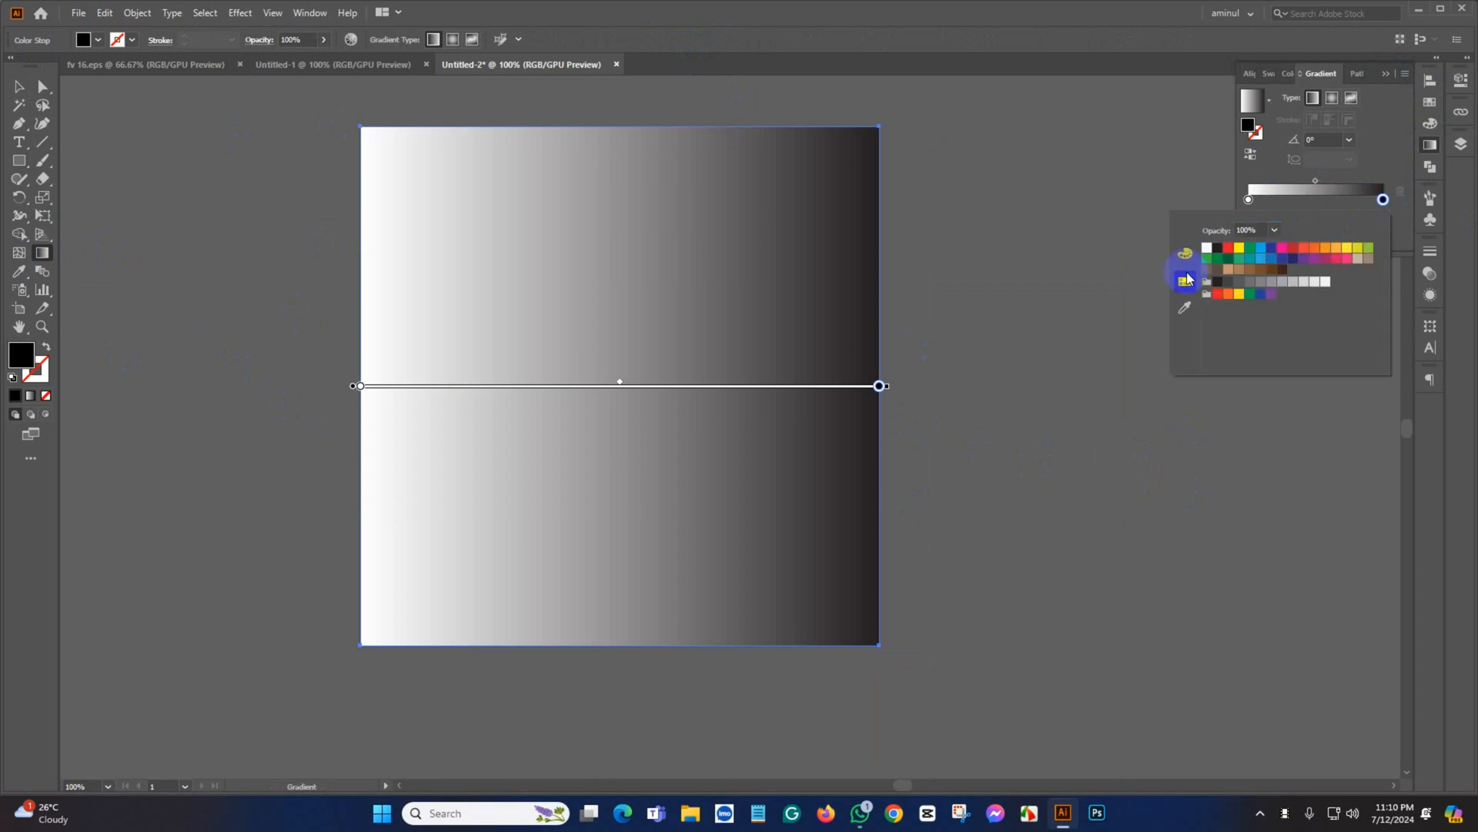
{"action": "left_click", "coordinate": [1229, 248]}
Change the gradient's white start stop to dark red 720000 (R 114, G 0, B 0)
{"action": "left_click", "coordinate": [1249, 200]}
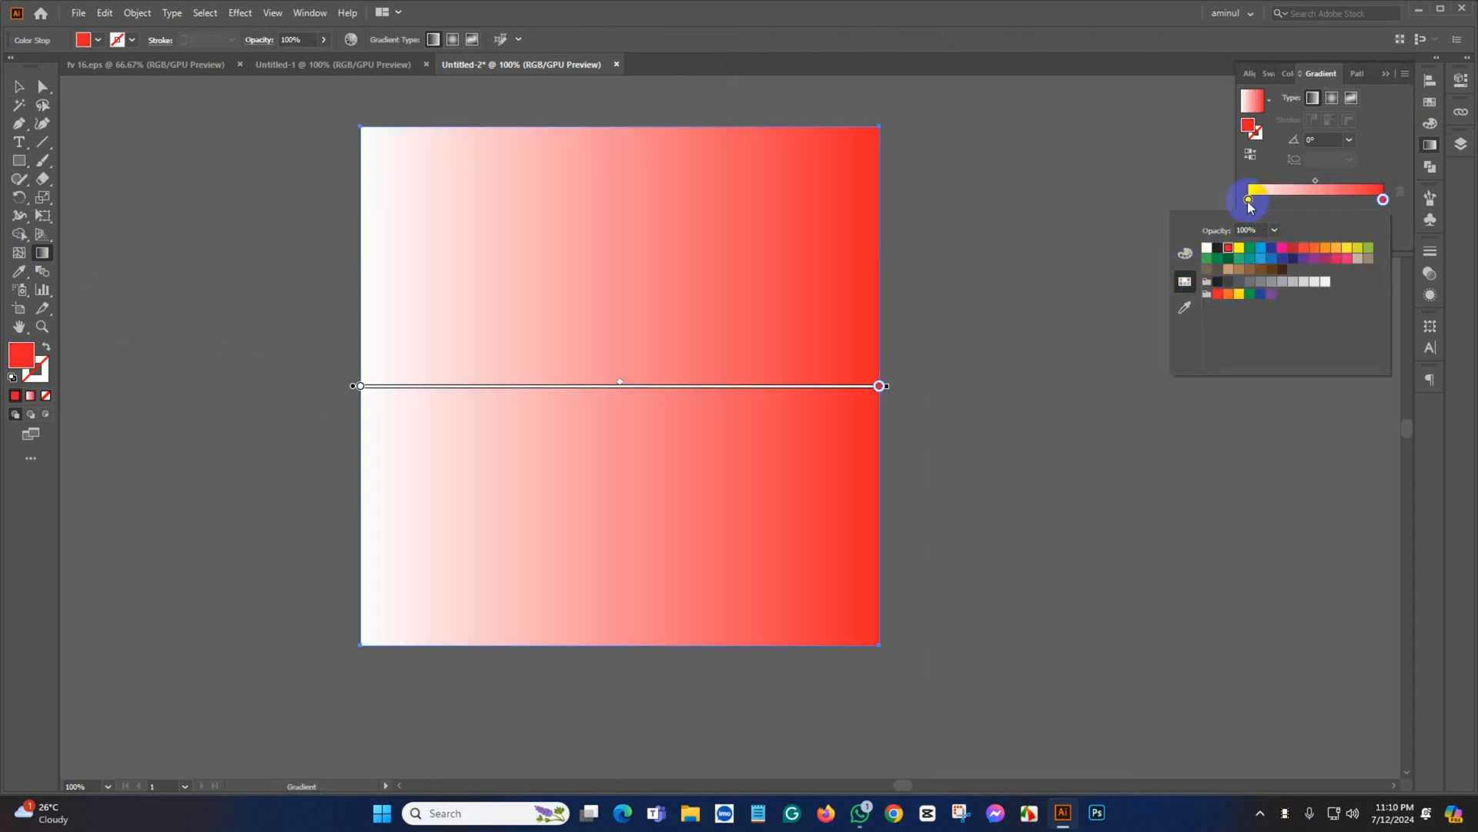
{"action": "double_click", "coordinate": [1249, 201]}
{"action": "left_click", "coordinate": [1186, 255]}
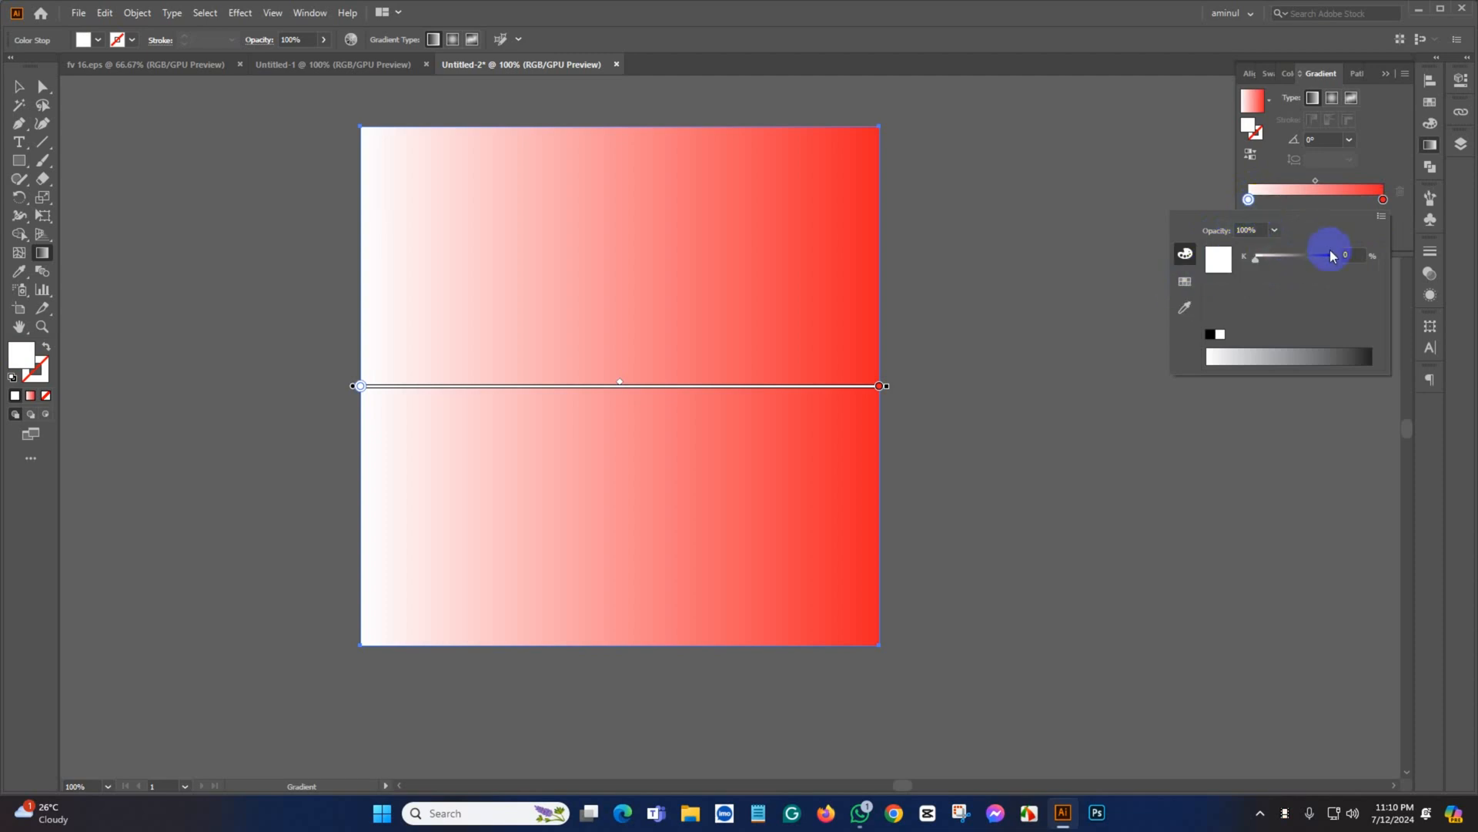
{"action": "left_click_drag", "start_coordinate": [1331, 254], "coordinate": [1319, 256]}
{"action": "left_click", "coordinate": [1186, 282]}
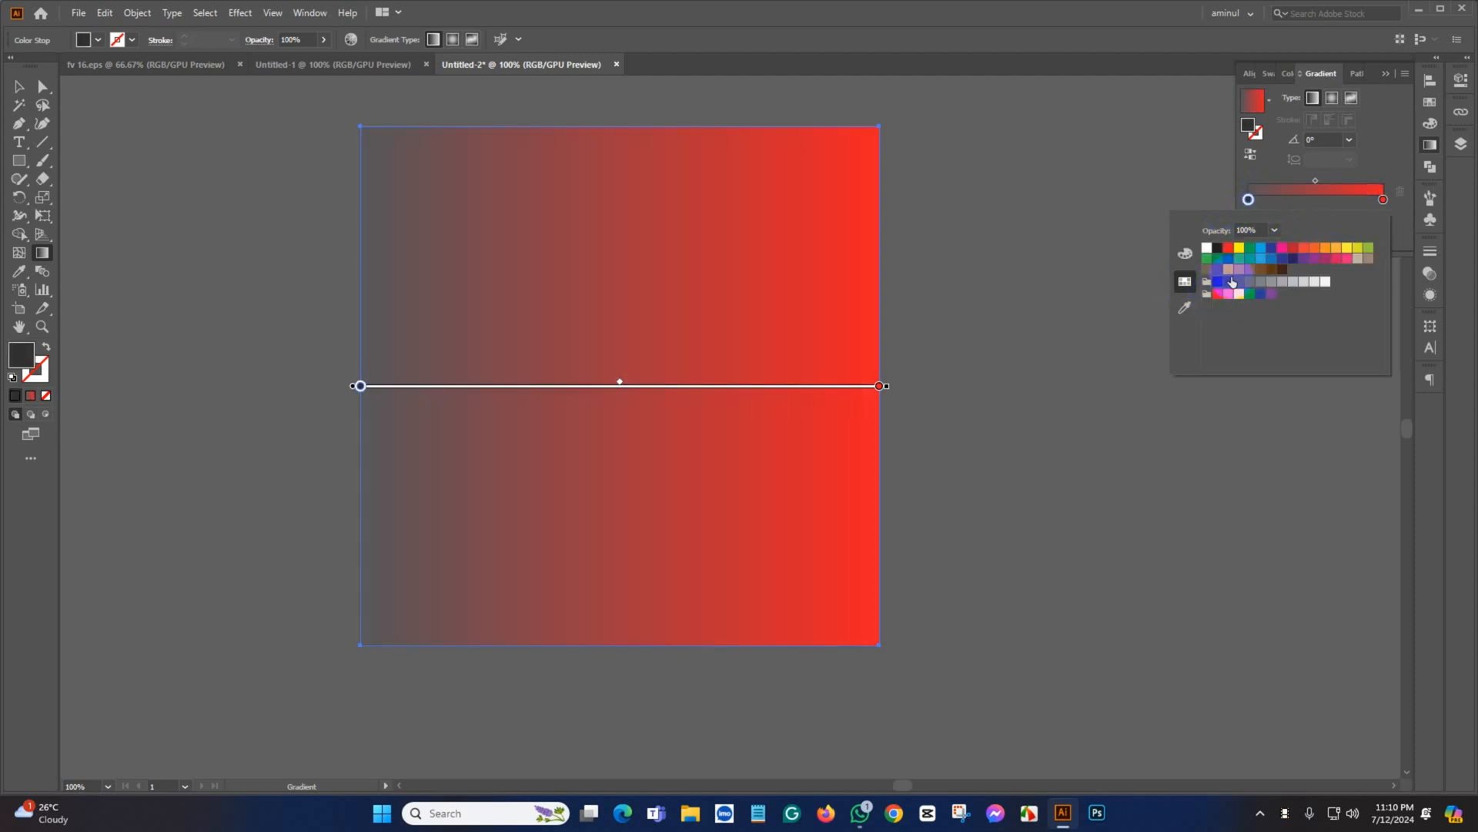
{"action": "left_click", "coordinate": [1227, 248]}
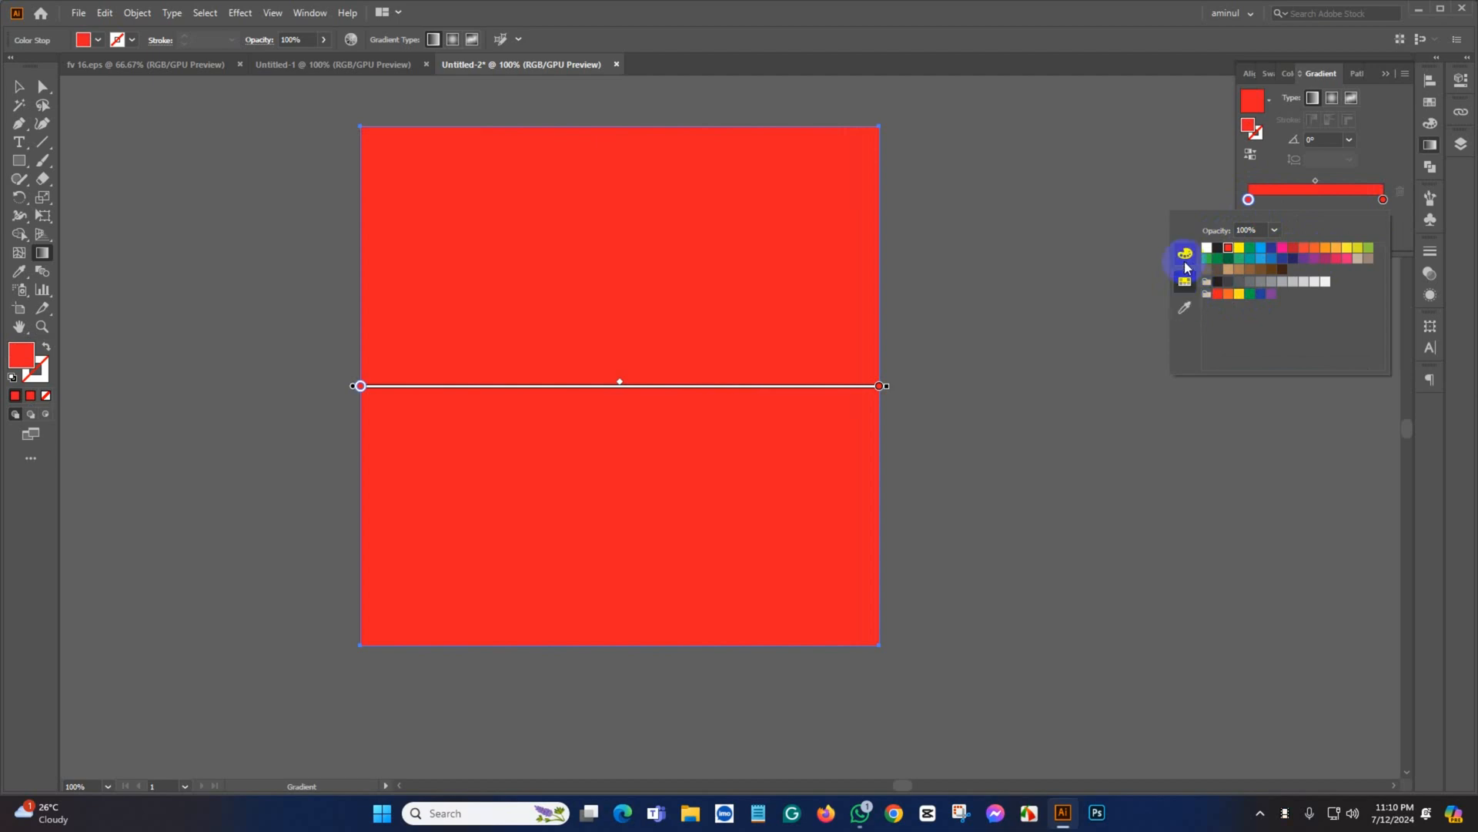
{"action": "left_click", "coordinate": [1185, 256]}
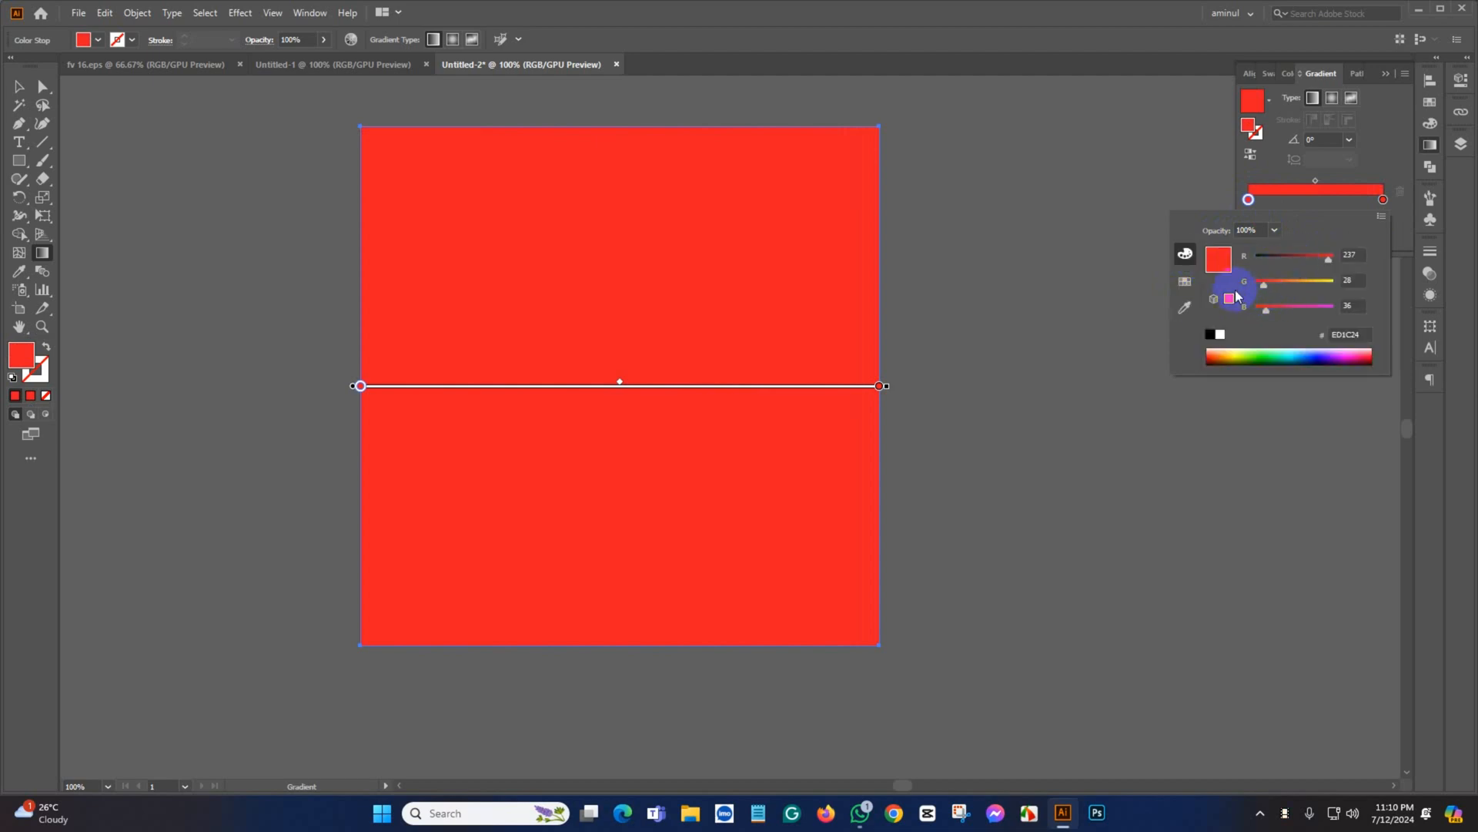
{"action": "left_click_drag", "start_coordinate": [1265, 288], "coordinate": [1291, 257]}
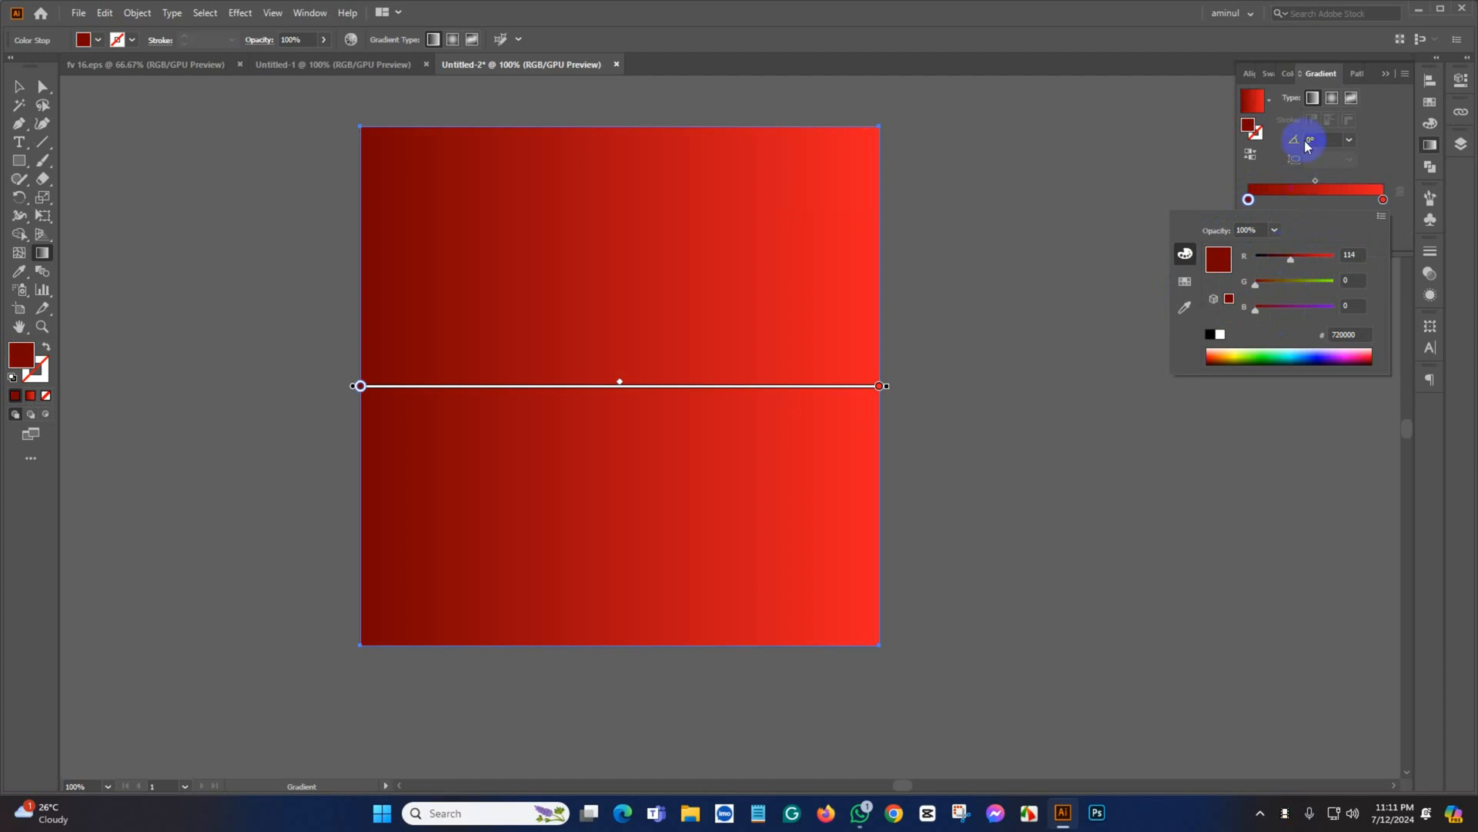
Make the gradient radial, reverse it so bright red is at the centre, and deselect the square
{"action": "left_click", "coordinate": [1331, 100]}
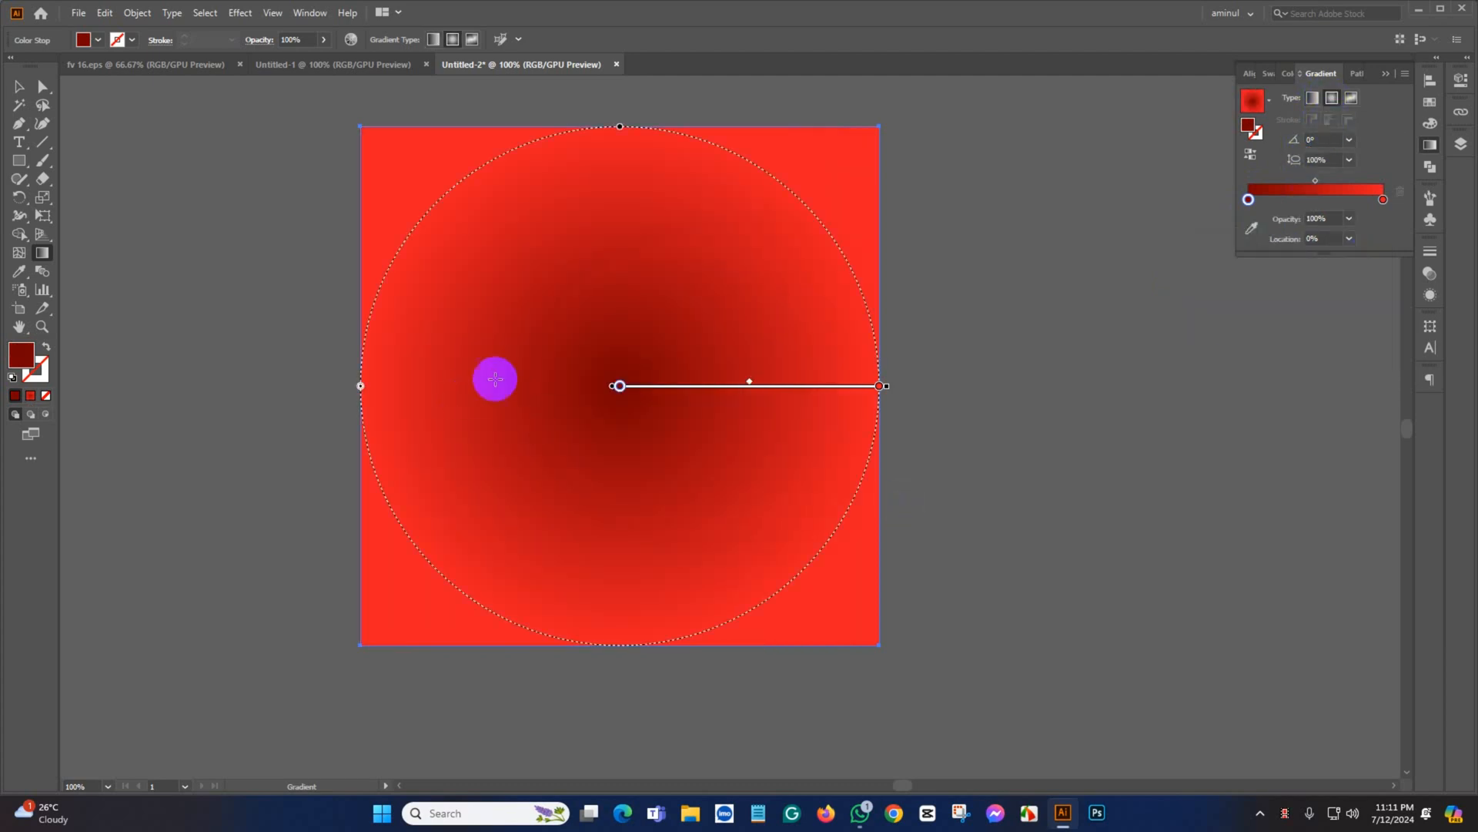
{"action": "left_click", "coordinate": [1251, 153]}
{"action": "left_click", "coordinate": [19, 87]}
{"action": "left_click", "coordinate": [1061, 496]}
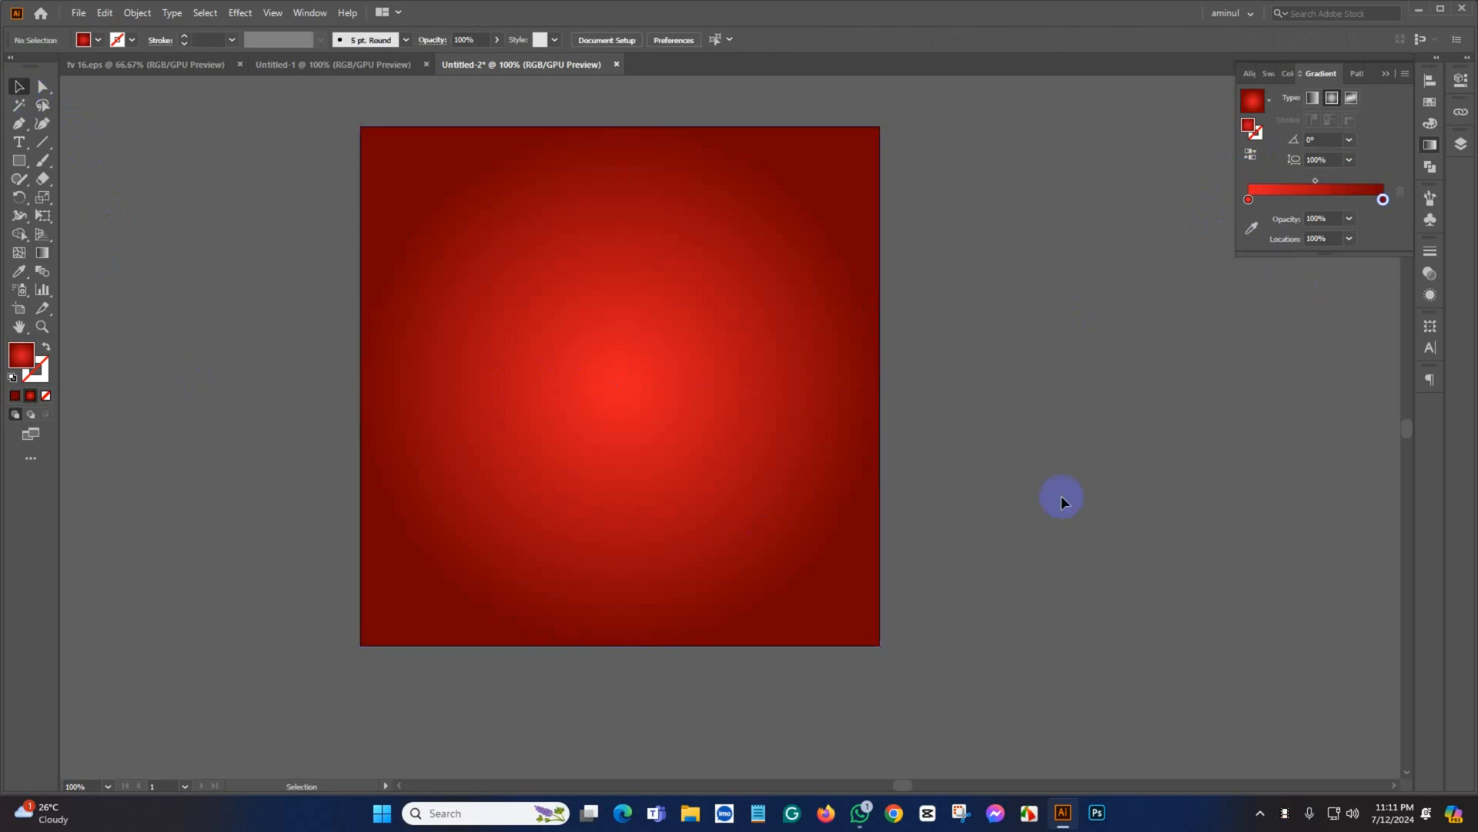
Place the white car image Pd 1 (5) at about 567 px wide over the lower part of the red background
{"action": "scroll", "coordinate": [861, 448], "scroll_direction": "down", "scroll_amount": 2}
{"action": "left_click_drag", "start_coordinate": [904, 445], "coordinate": [840, 422]}
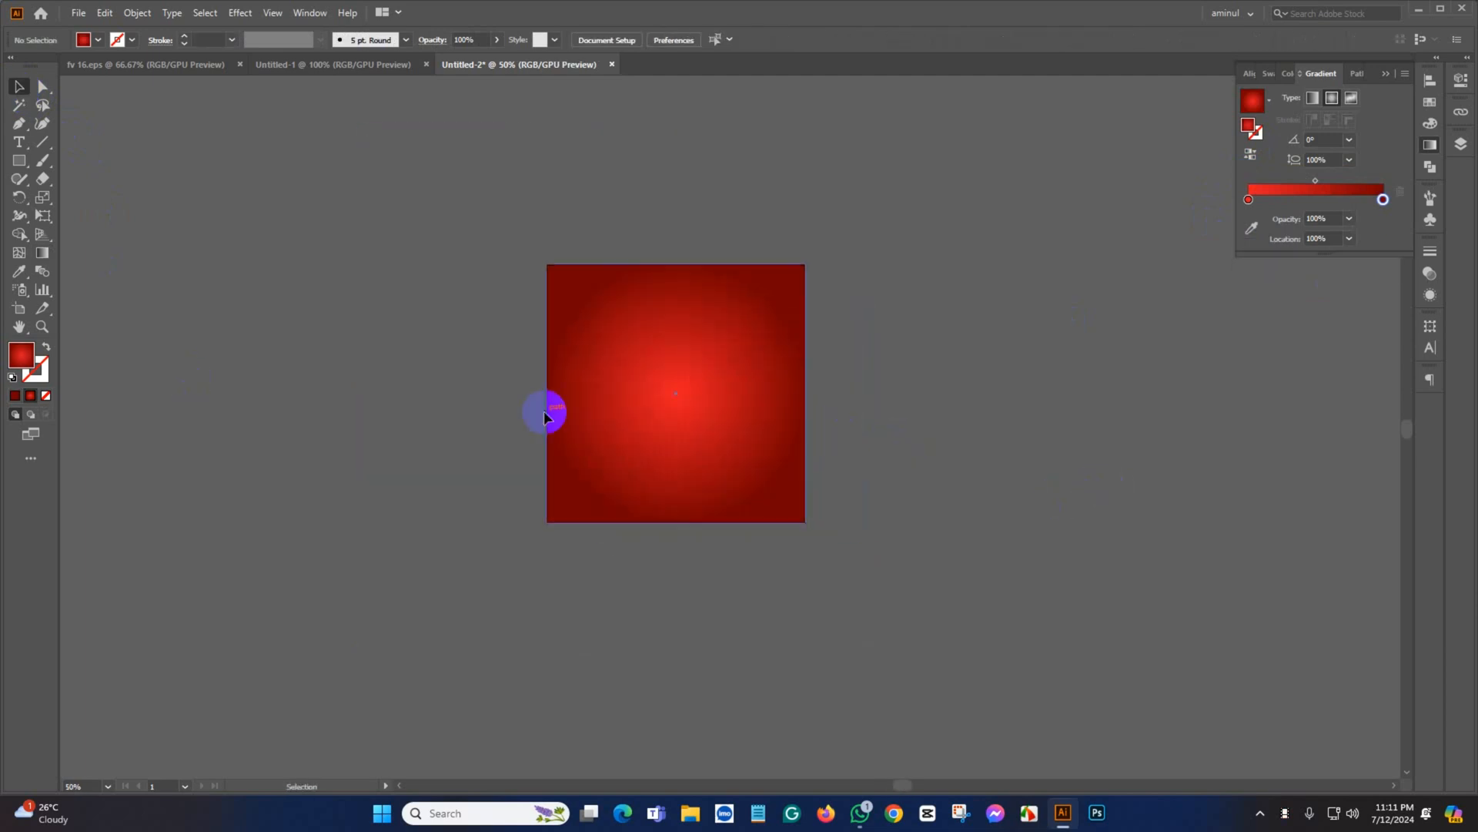
{"action": "left_click", "coordinate": [77, 17]}
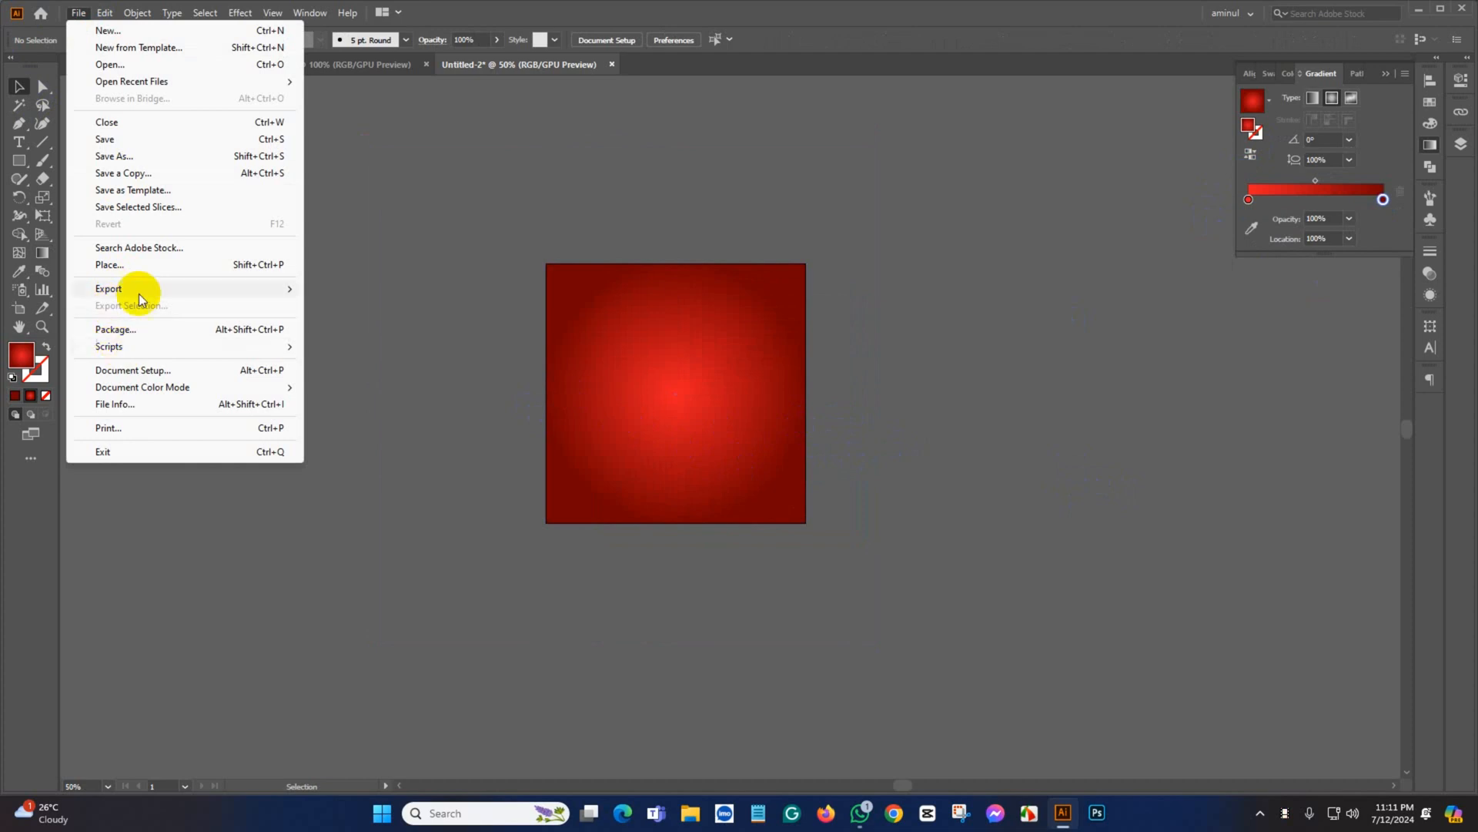
{"action": "left_click", "coordinate": [110, 265]}
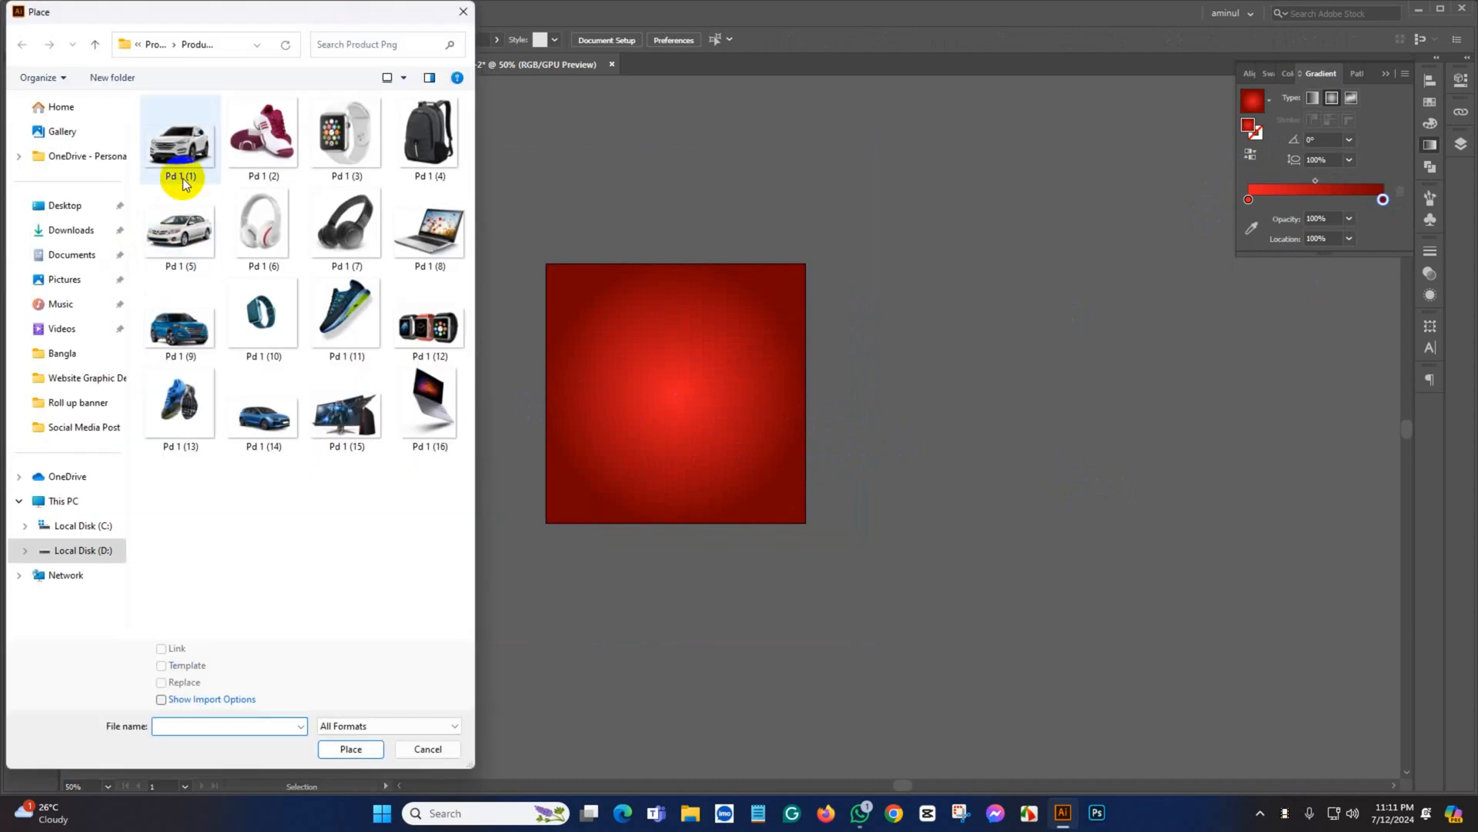
{"action": "left_click", "coordinate": [180, 228]}
{"action": "left_click", "coordinate": [370, 746]}
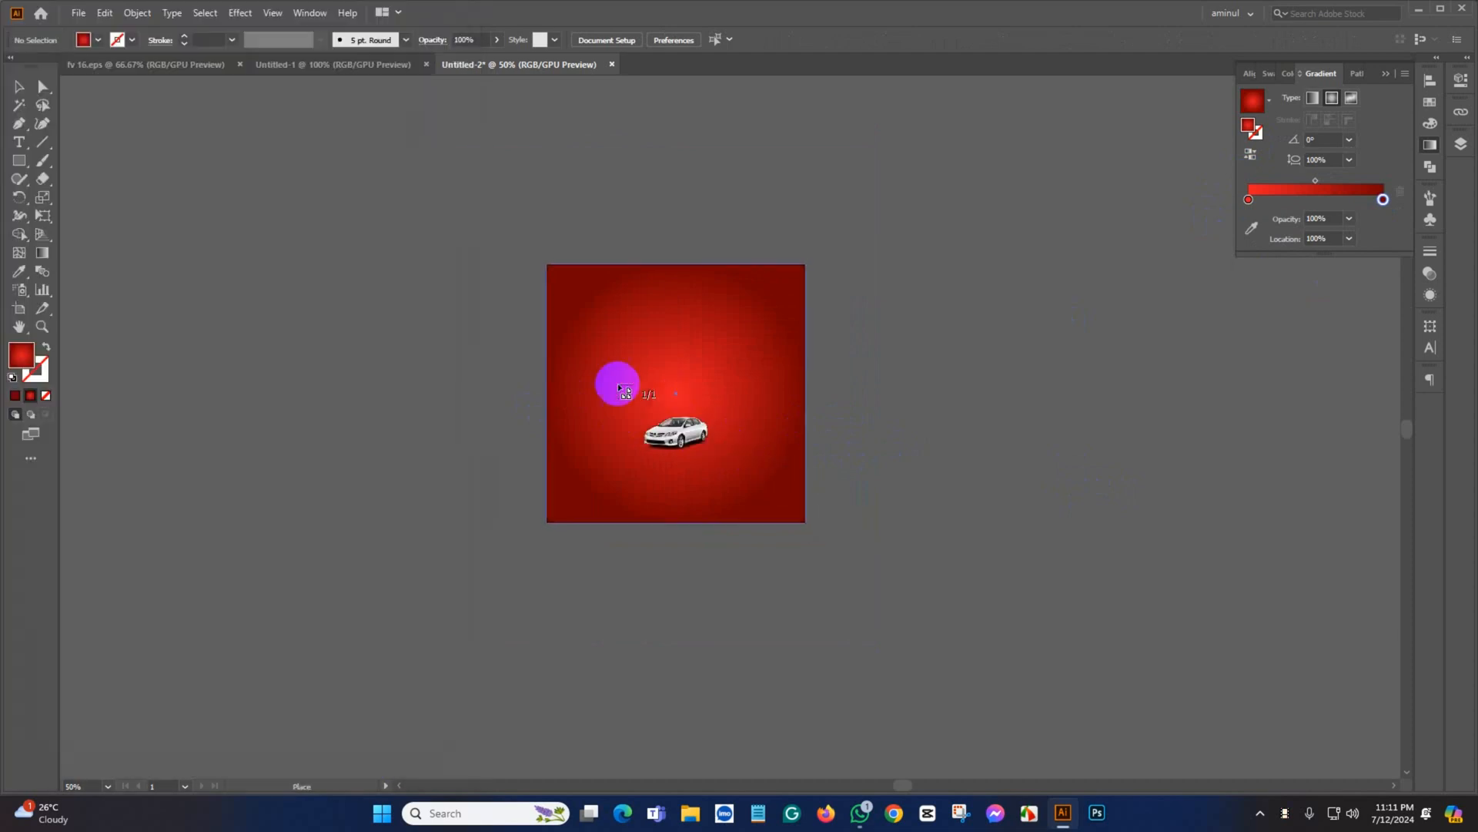
{"action": "left_click_drag", "start_coordinate": [577, 349], "coordinate": [867, 553]}
{"action": "scroll", "coordinate": [770, 516], "scroll_direction": "up", "scroll_amount": 2}
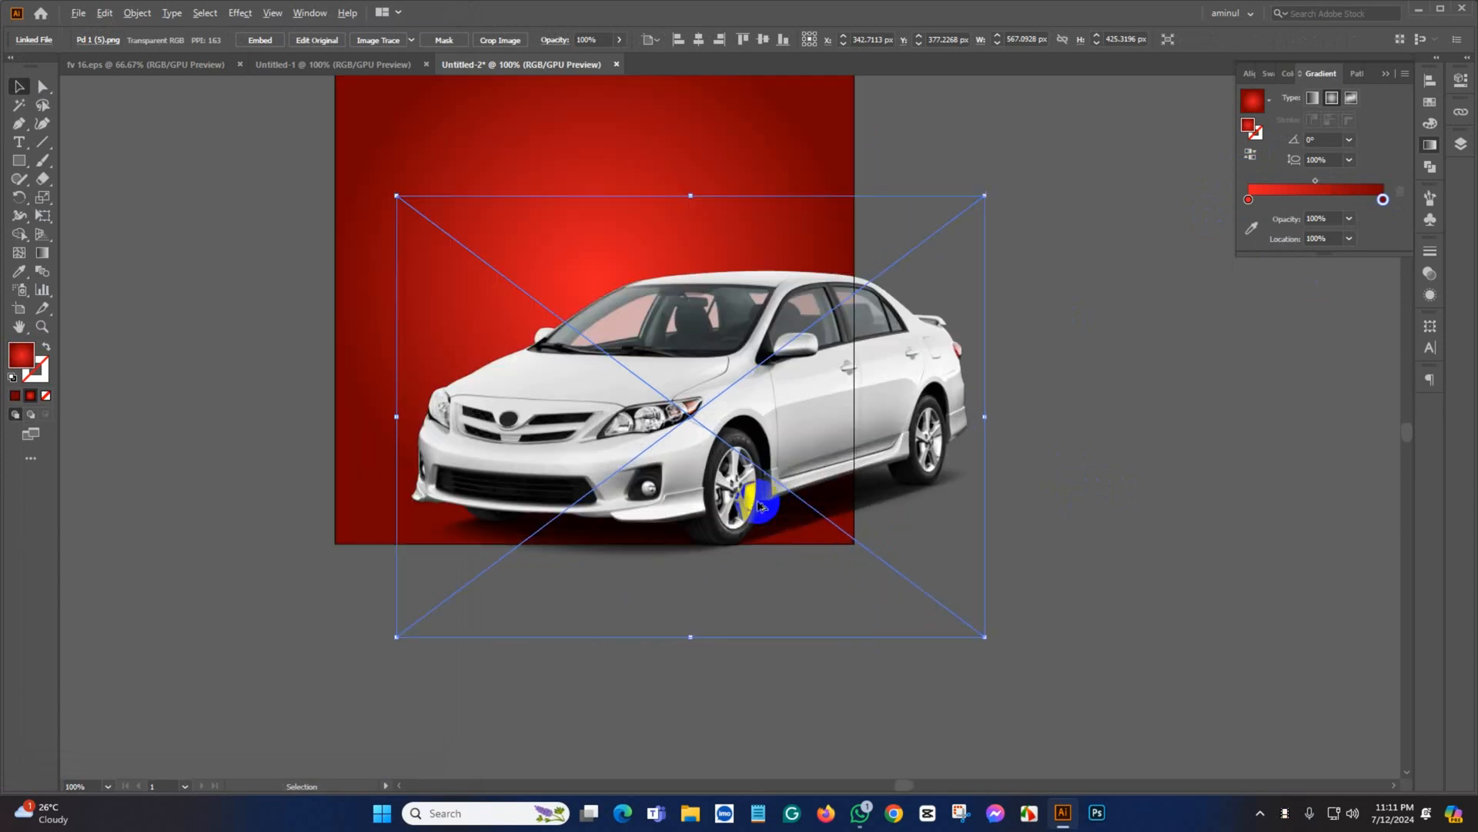
Scale the car image down to about 388 px wide and position it in the middle of the artboard's lower half
{"action": "left_click_drag", "start_coordinate": [763, 507], "coordinate": [812, 519]}
{"action": "left_click_drag", "start_coordinate": [1033, 432], "coordinate": [757, 432]}
{"action": "left_click_drag", "start_coordinate": [668, 486], "coordinate": [700, 442]}
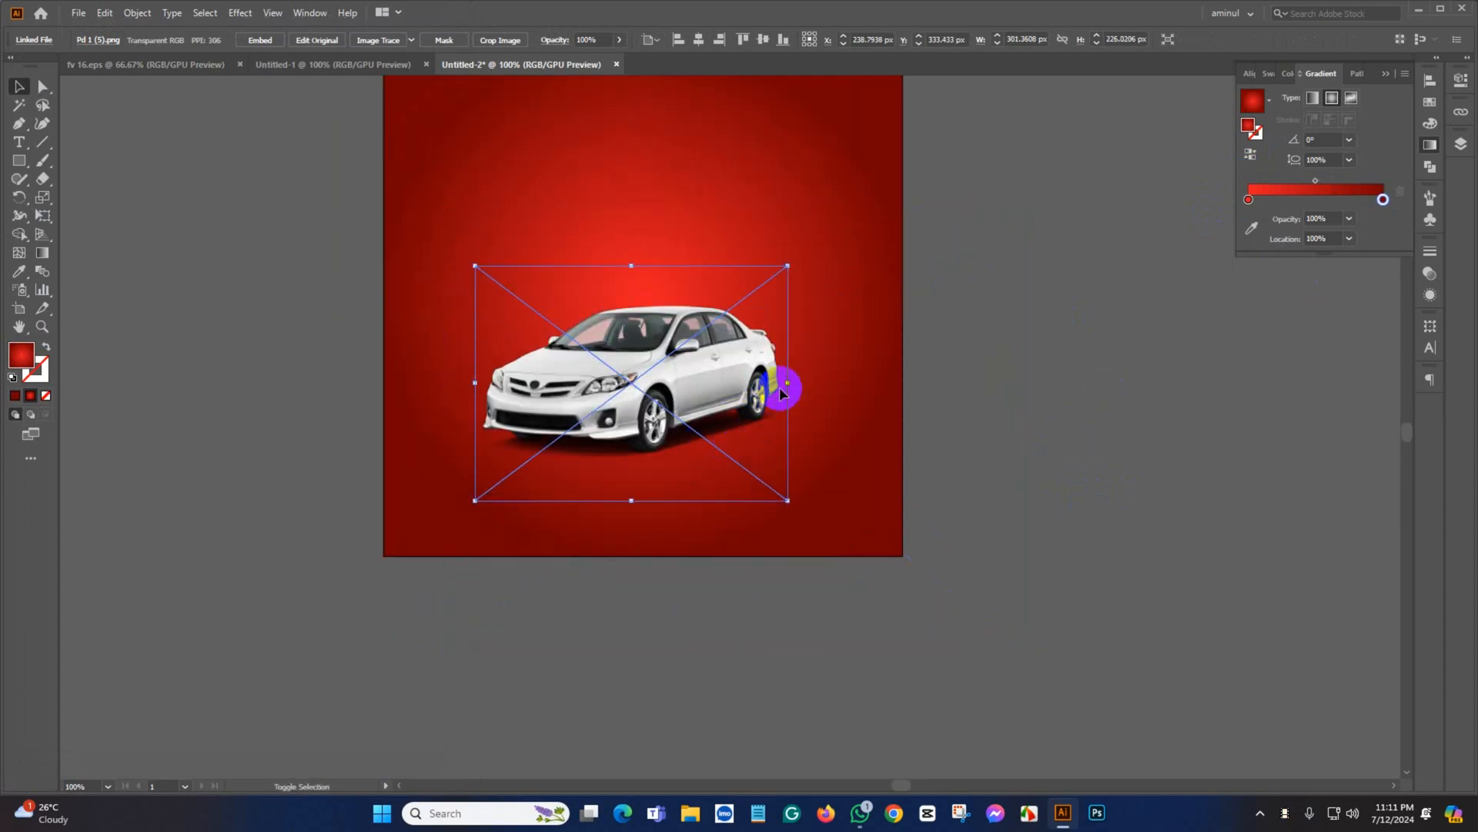
{"action": "left_click_drag", "start_coordinate": [790, 385], "coordinate": [853, 385]}
{"action": "left_click_drag", "start_coordinate": [705, 414], "coordinate": [661, 413]}
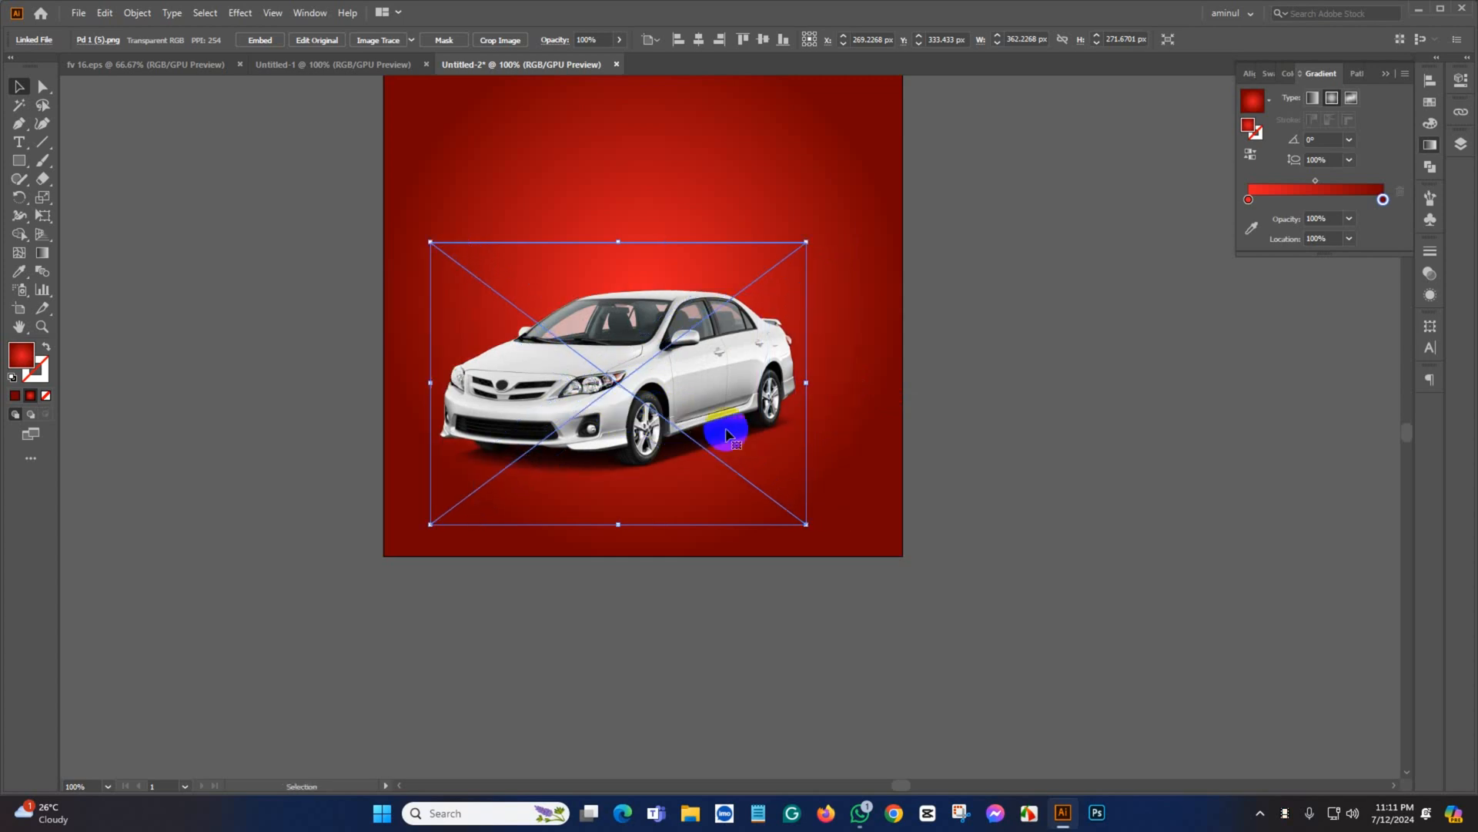
{"action": "left_click_drag", "start_coordinate": [807, 383], "coordinate": [833, 383]}
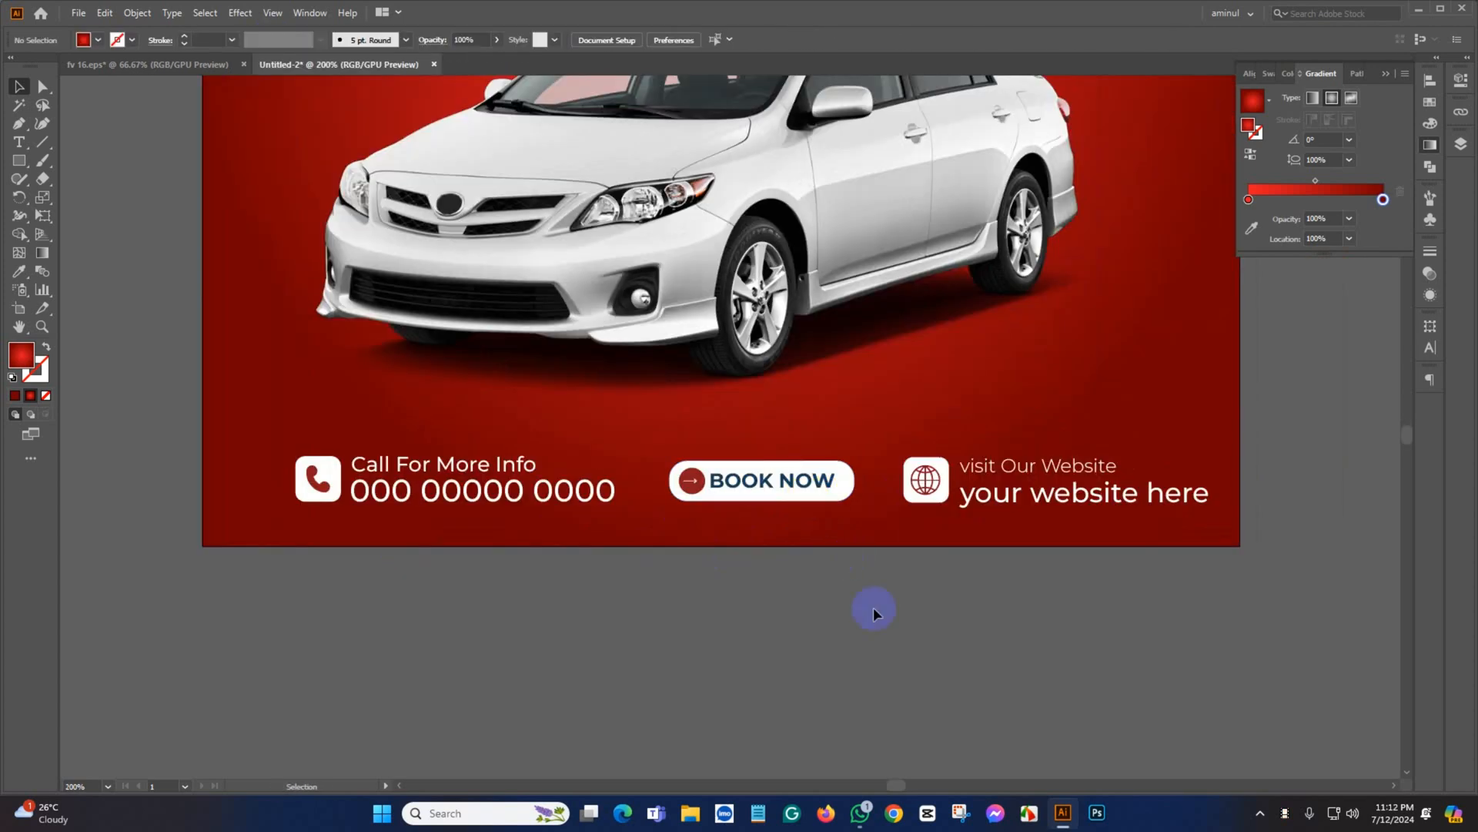
Shift the contact-info group with the BOOK NOW button and centre it horizontally along the artboard's bottom edge
{"action": "left_click", "coordinate": [782, 480]}
{"action": "left_click_drag", "start_coordinate": [784, 501], "coordinate": [735, 497]}
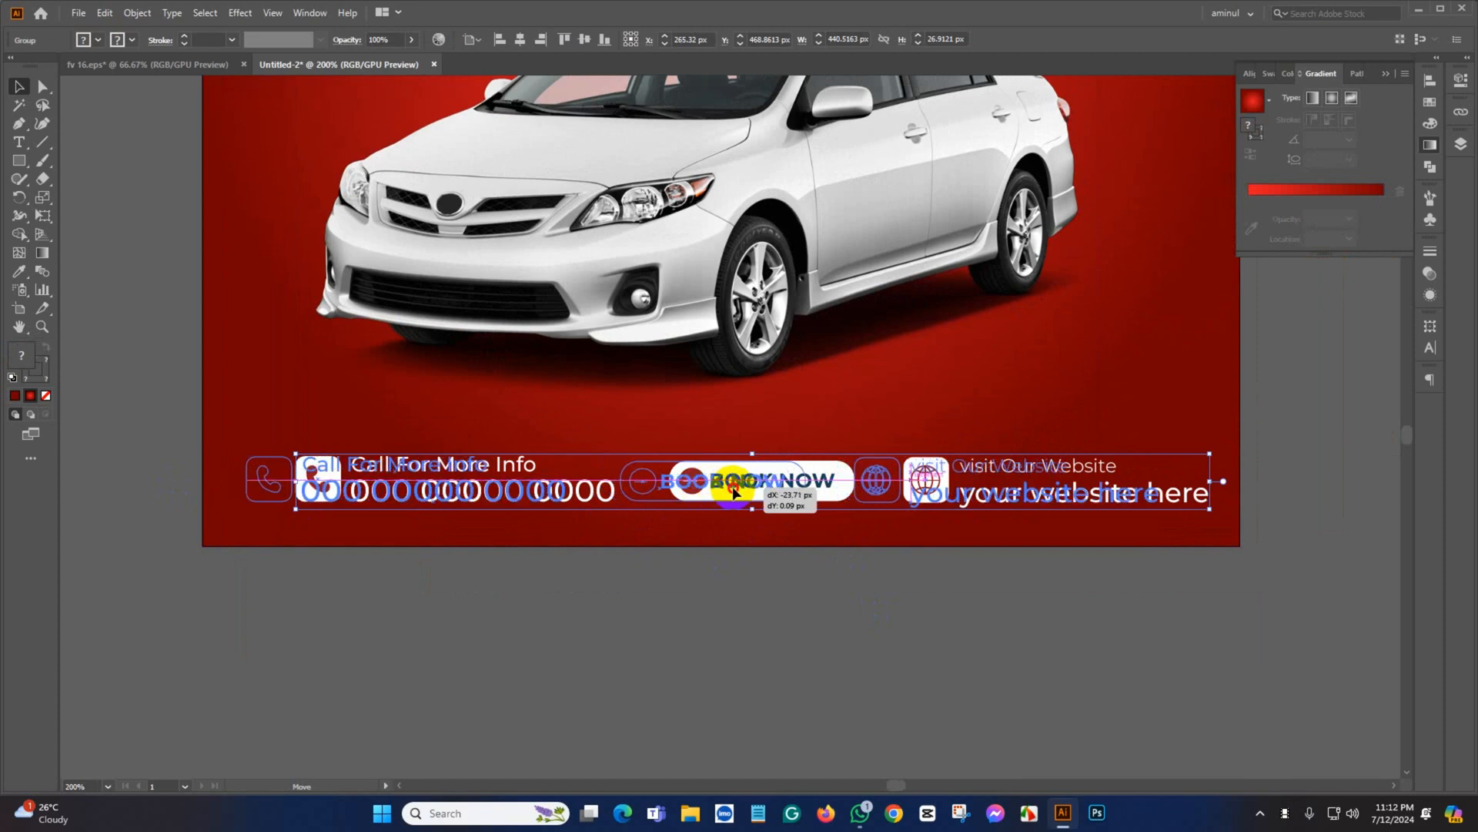
{"action": "left_click", "coordinate": [523, 39]}
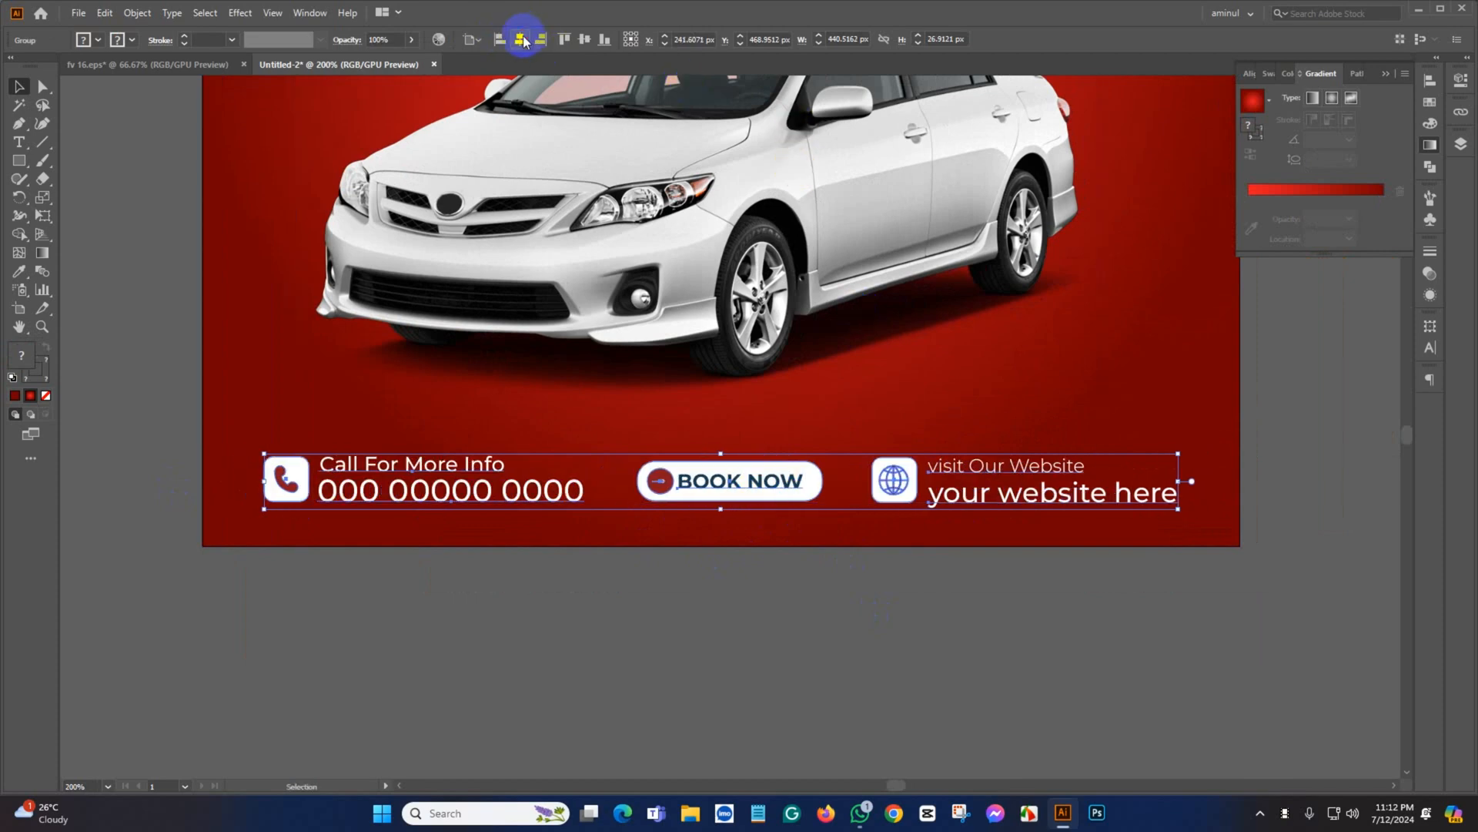
{"action": "left_click", "coordinate": [860, 616]}
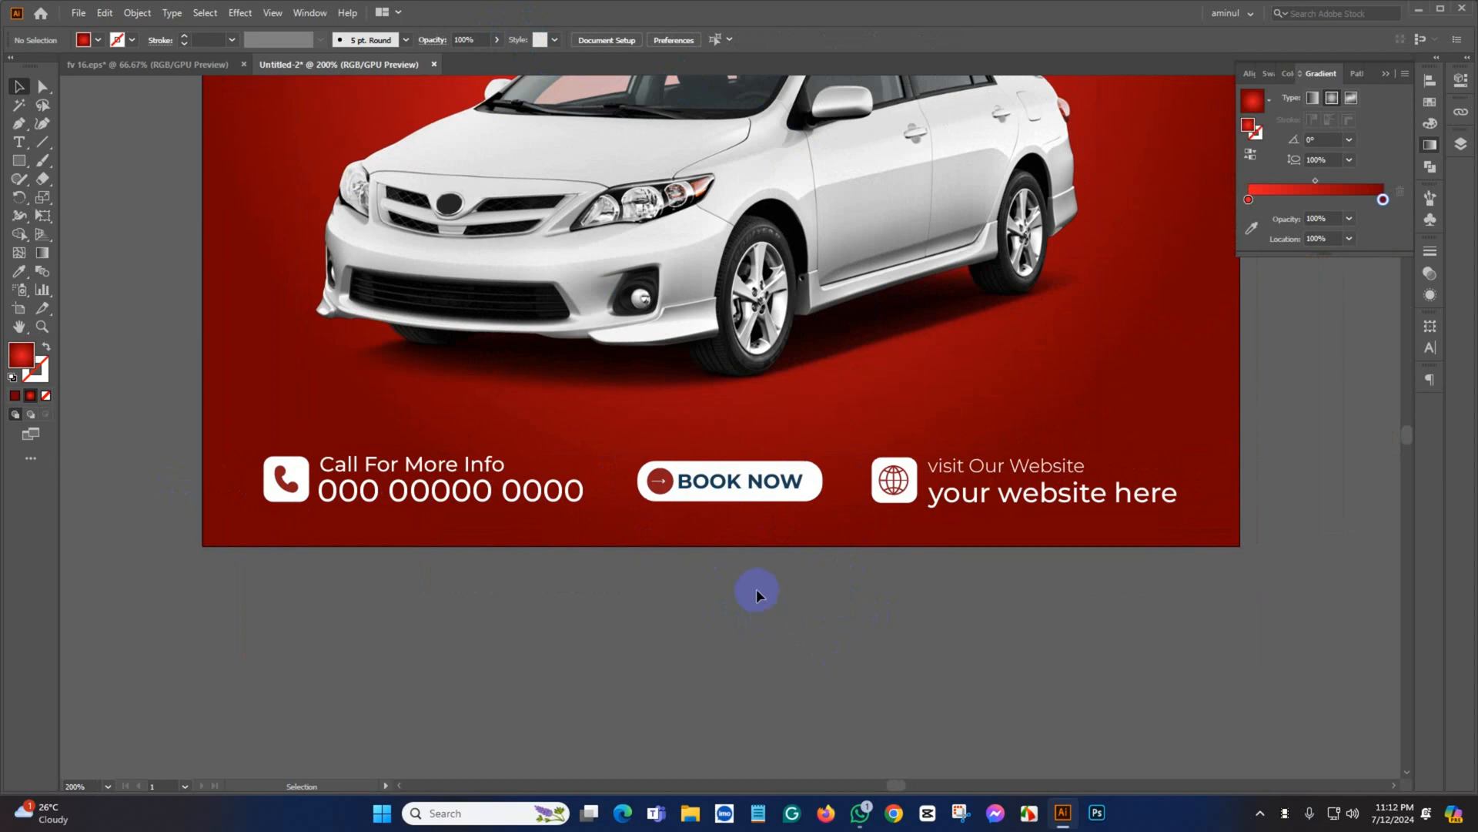
Draw a closed four-sided Pen shape about 500 x 241 px over the car, spanning the artboard's full width with its higher end at the right edge
{"action": "scroll", "coordinate": [1036, 520], "scroll_direction": "down", "scroll_amount": 1}
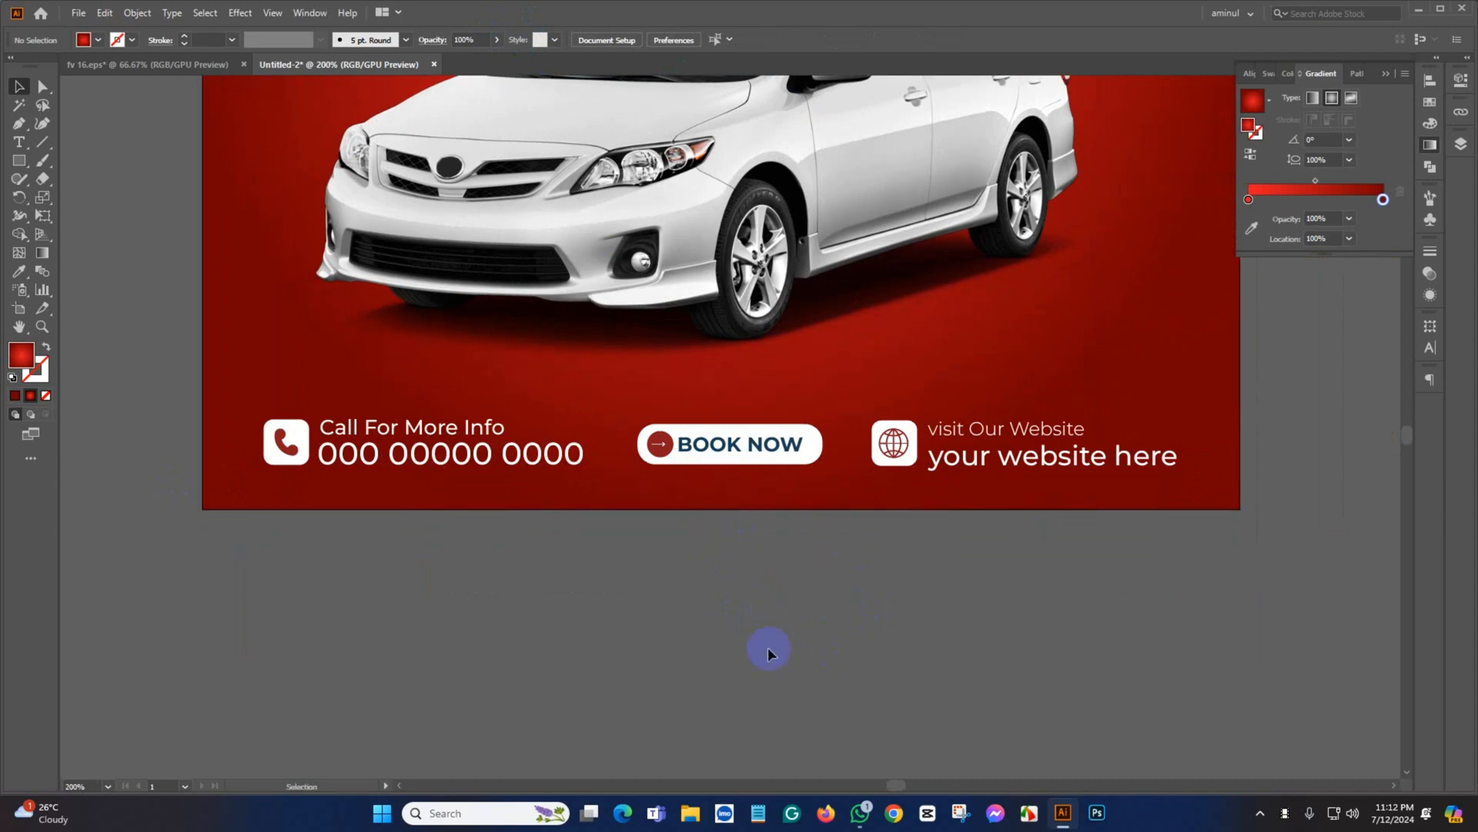
{"action": "scroll", "coordinate": [751, 565], "scroll_direction": "down", "scroll_amount": 2}
{"action": "left_click_drag", "start_coordinate": [960, 559], "coordinate": [842, 596]}
{"action": "left_click_drag", "start_coordinate": [1008, 511], "coordinate": [998, 511]}
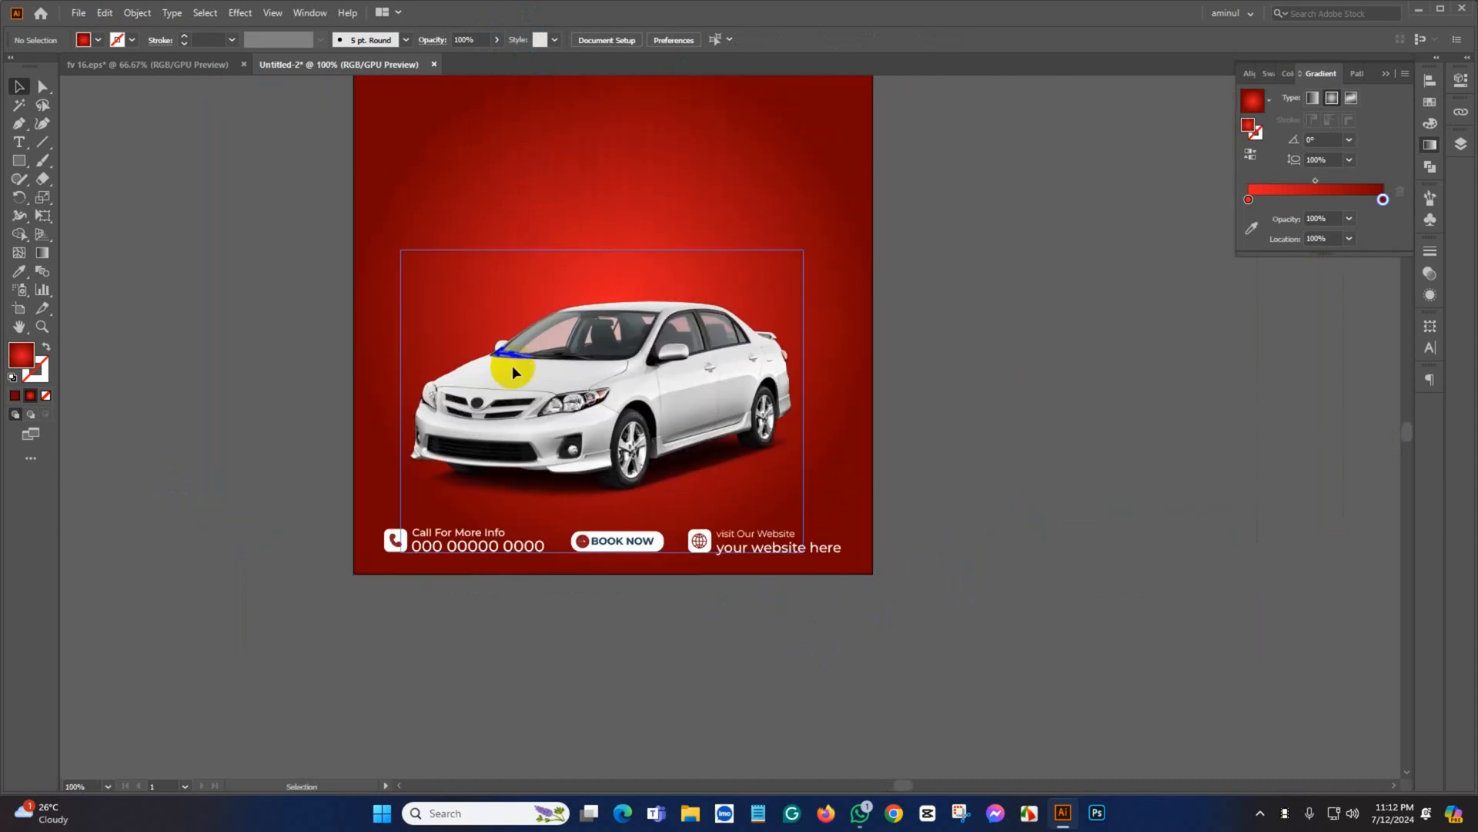
{"action": "left_click", "coordinate": [21, 124]}
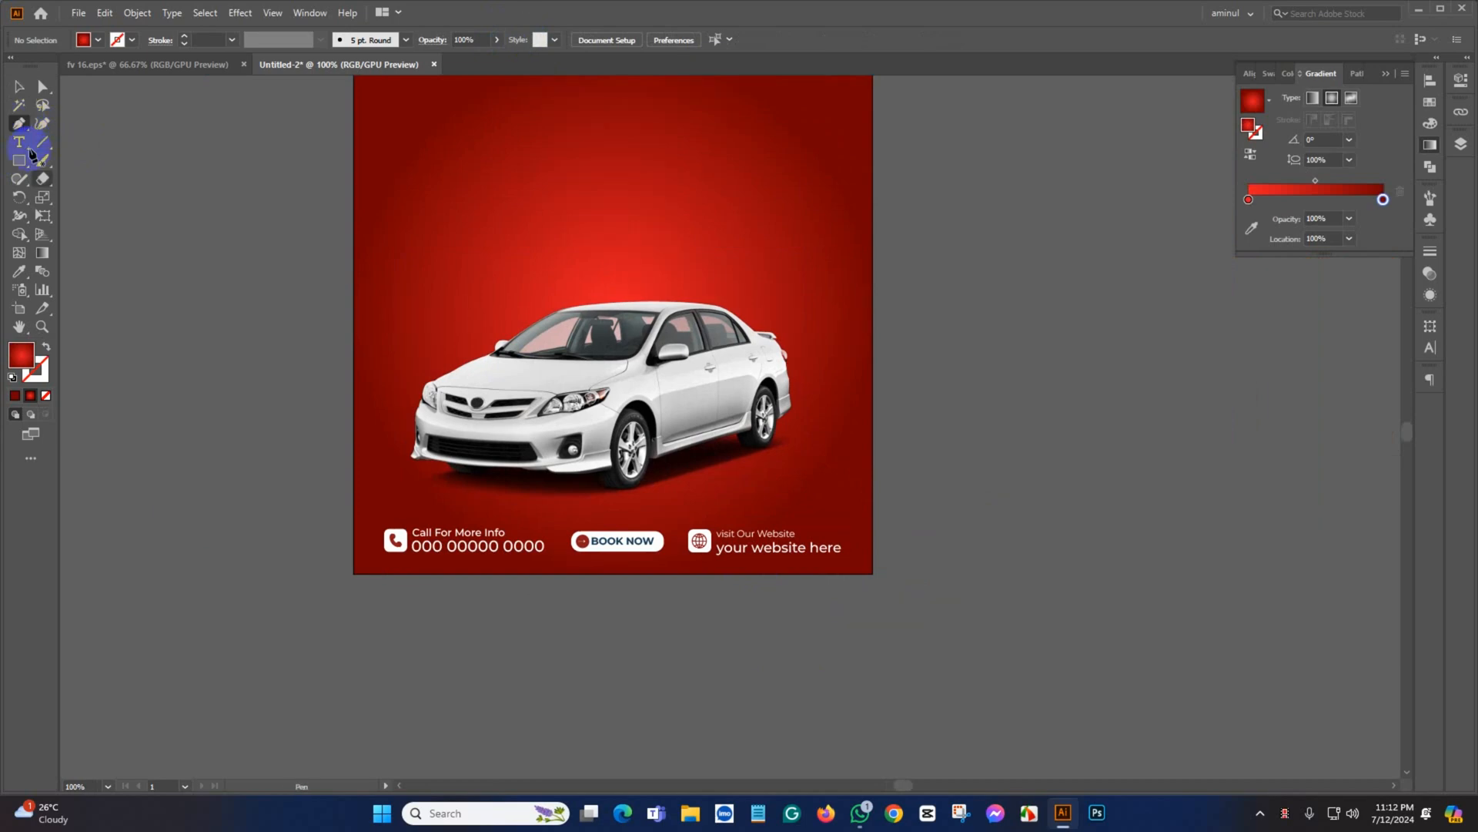
{"action": "left_click", "coordinate": [354, 361]}
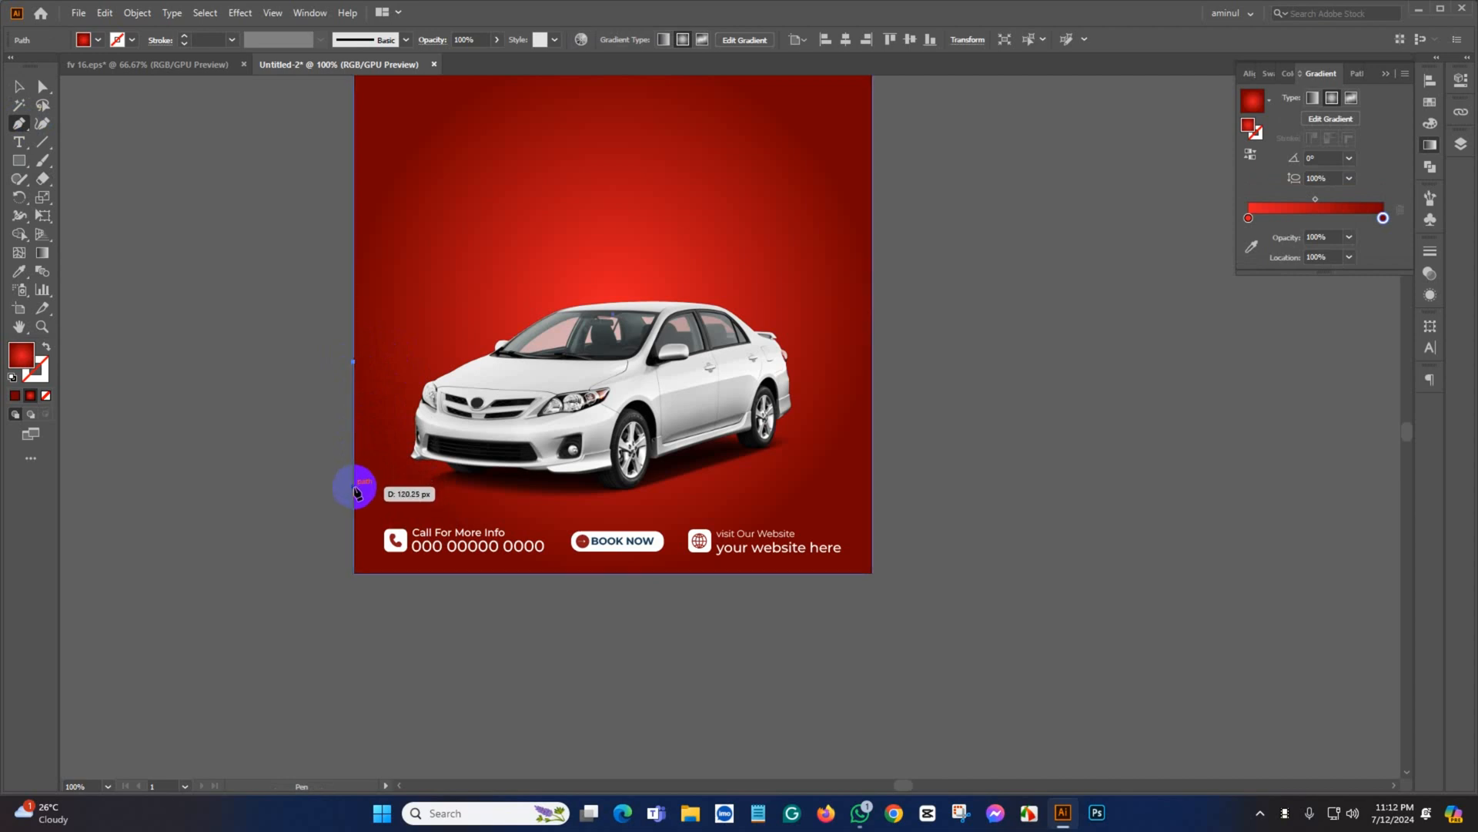
{"action": "left_click", "coordinate": [353, 486]}
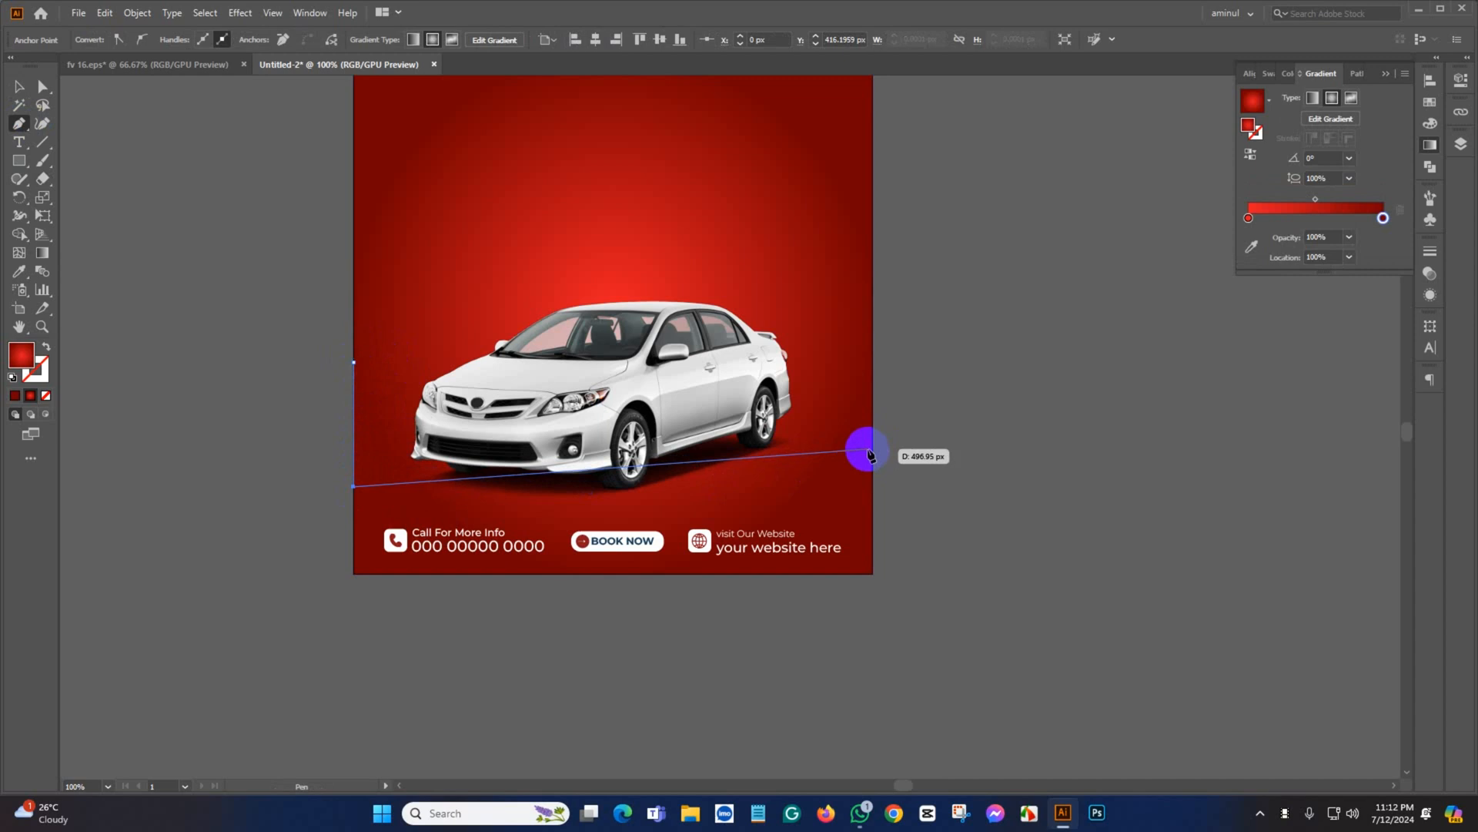
{"action": "left_click", "coordinate": [871, 448]}
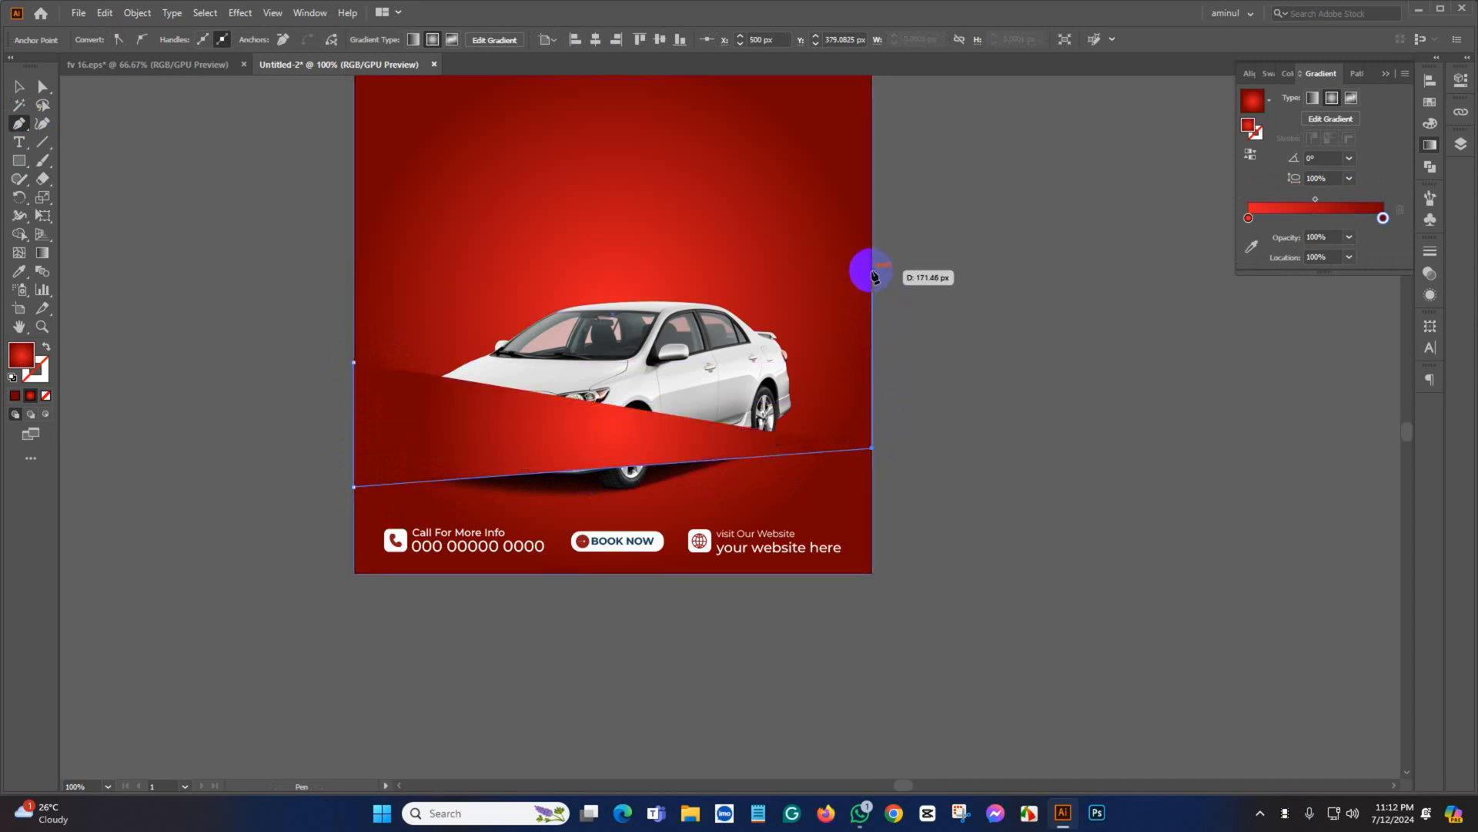
{"action": "left_click", "coordinate": [870, 238]}
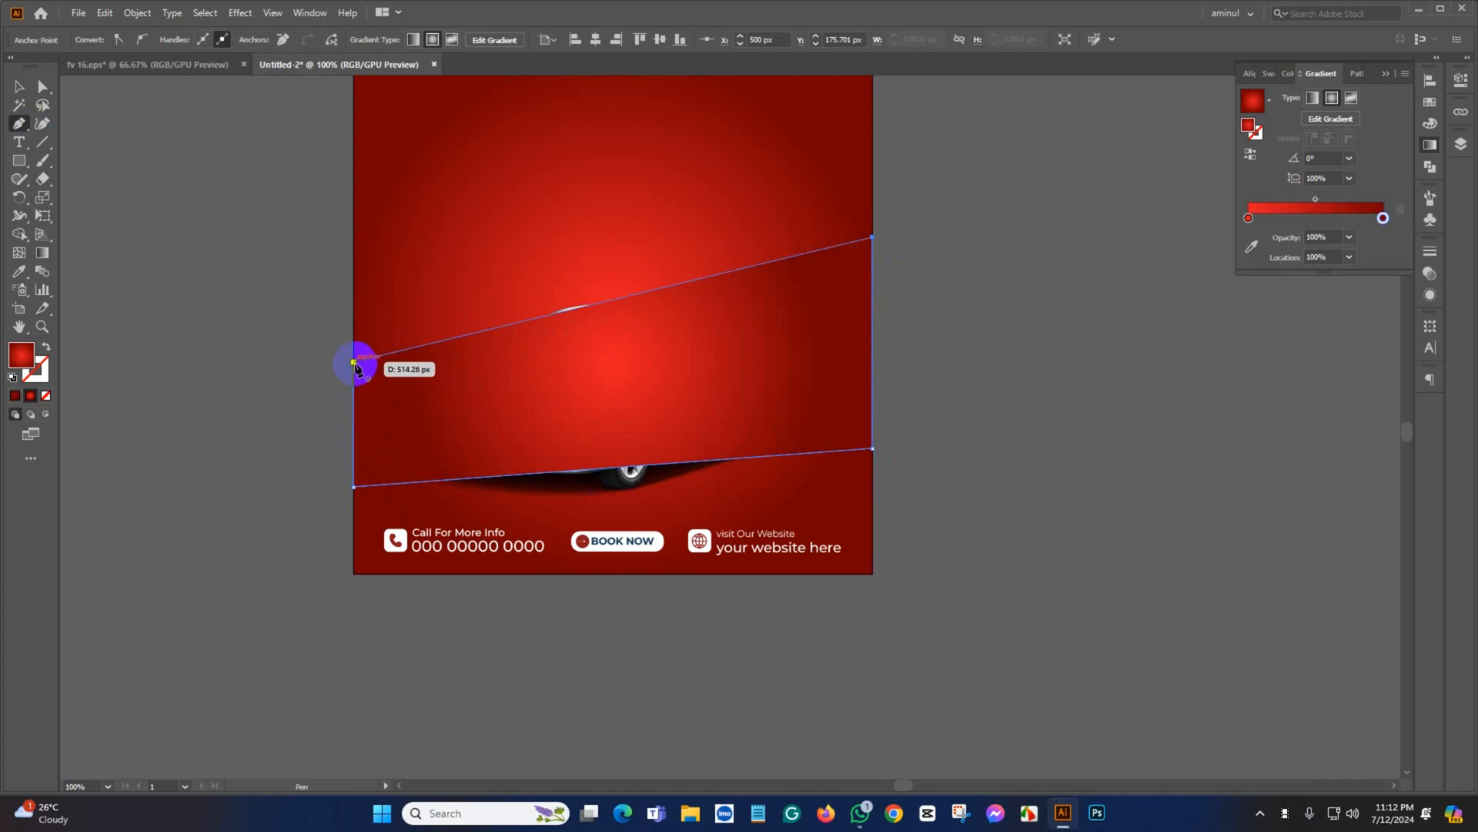
{"action": "left_click", "coordinate": [354, 363]}
Lower the shape's upper-left corner to about Y 326 px and bend its top and bottom edges into a flowing wave
{"action": "left_click", "coordinate": [42, 88]}
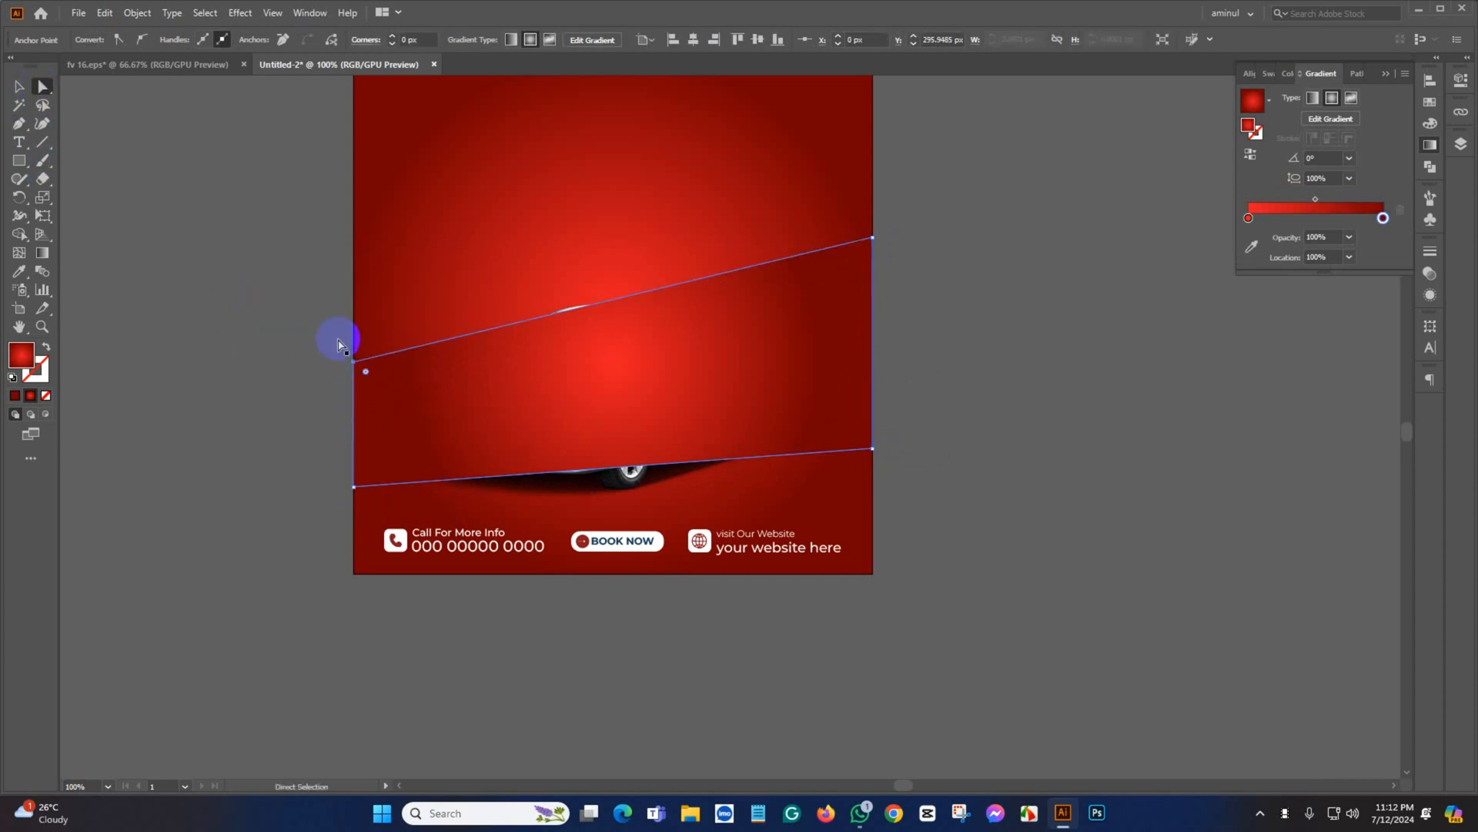
{"action": "left_click_drag", "start_coordinate": [354, 369], "coordinate": [353, 392]}
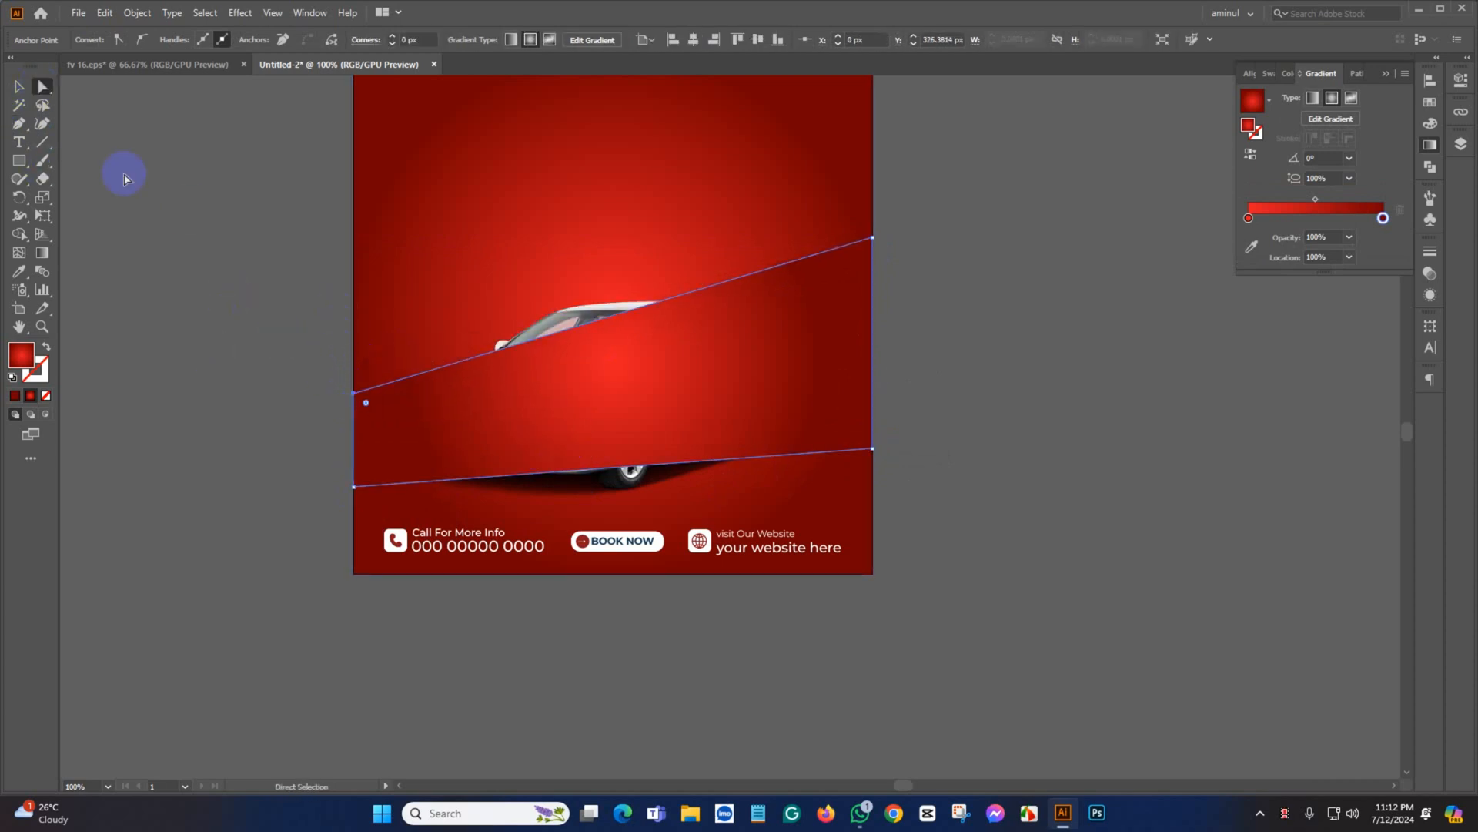
{"action": "left_click", "coordinate": [43, 125]}
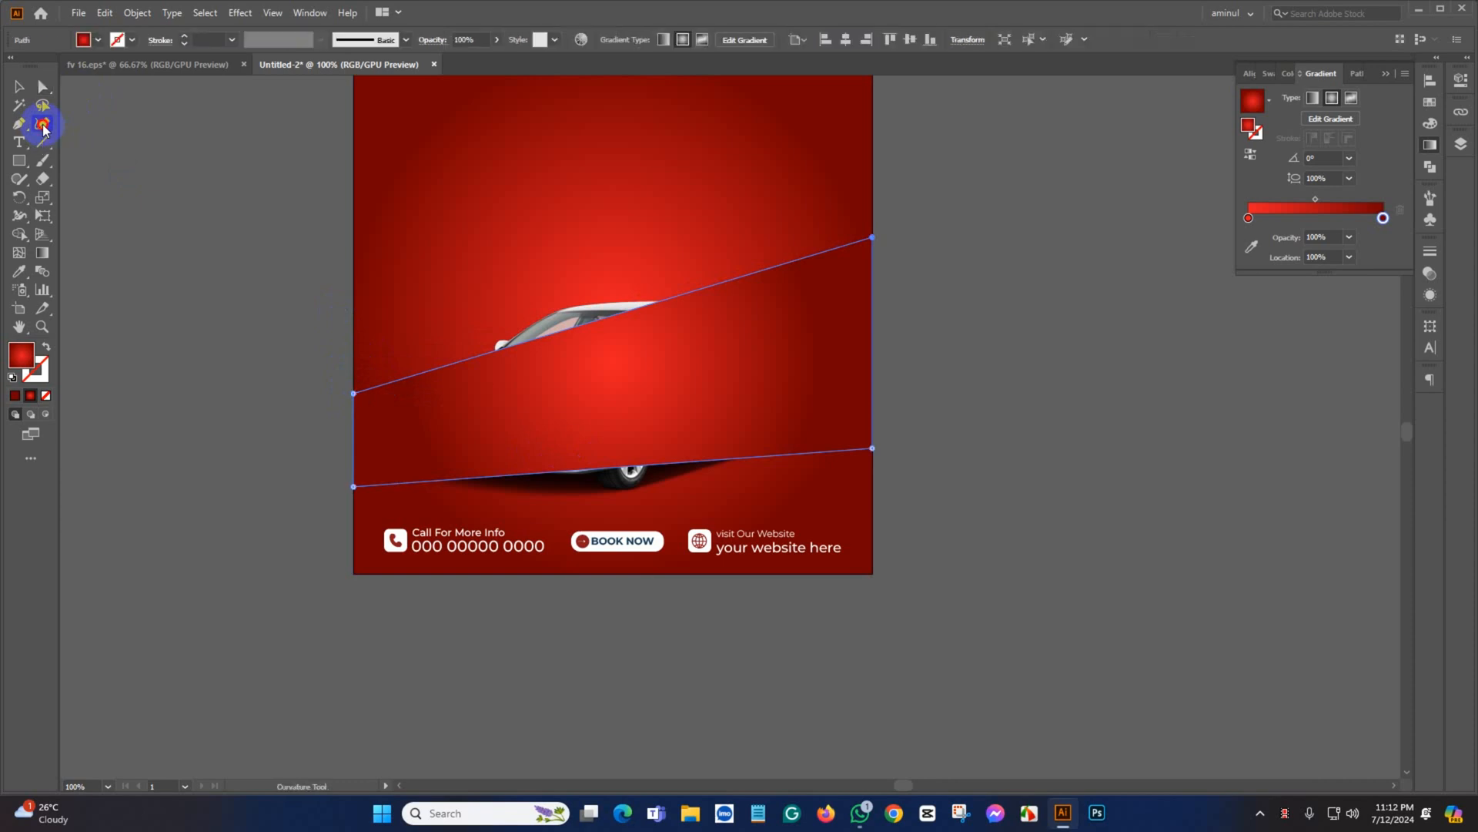
{"action": "left_click_drag", "start_coordinate": [667, 301], "coordinate": [684, 373]}
{"action": "left_click_drag", "start_coordinate": [753, 461], "coordinate": [754, 426]}
{"action": "left_click_drag", "start_coordinate": [535, 466], "coordinate": [540, 469]}
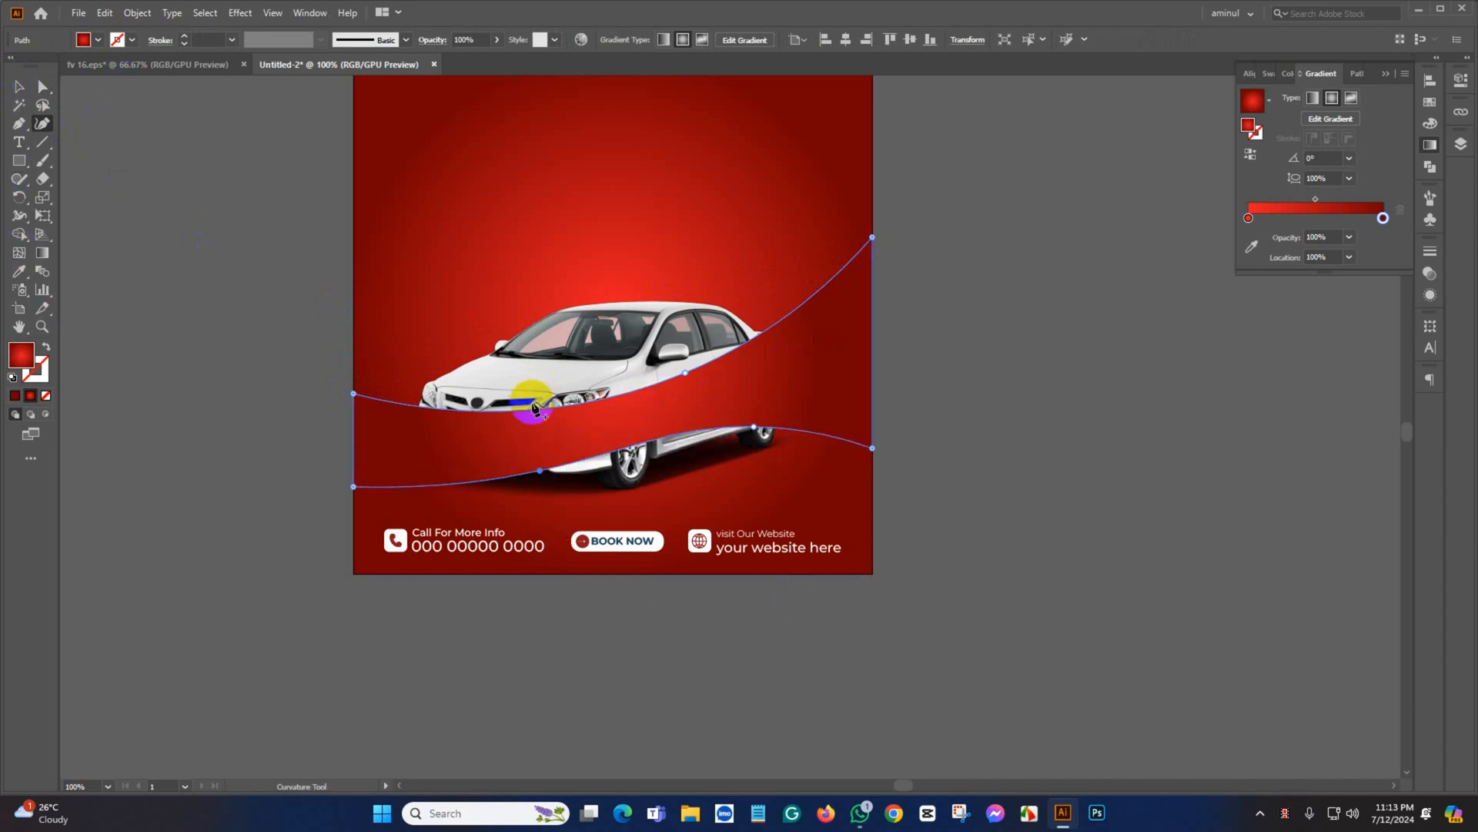
{"action": "left_click", "coordinate": [754, 429]}
{"action": "left_click_drag", "start_coordinate": [754, 429], "coordinate": [761, 433]}
Replace the wave shape's red gradient with a solid near-white fill
{"action": "left_click", "coordinate": [17, 276]}
{"action": "left_click", "coordinate": [158, 304]}
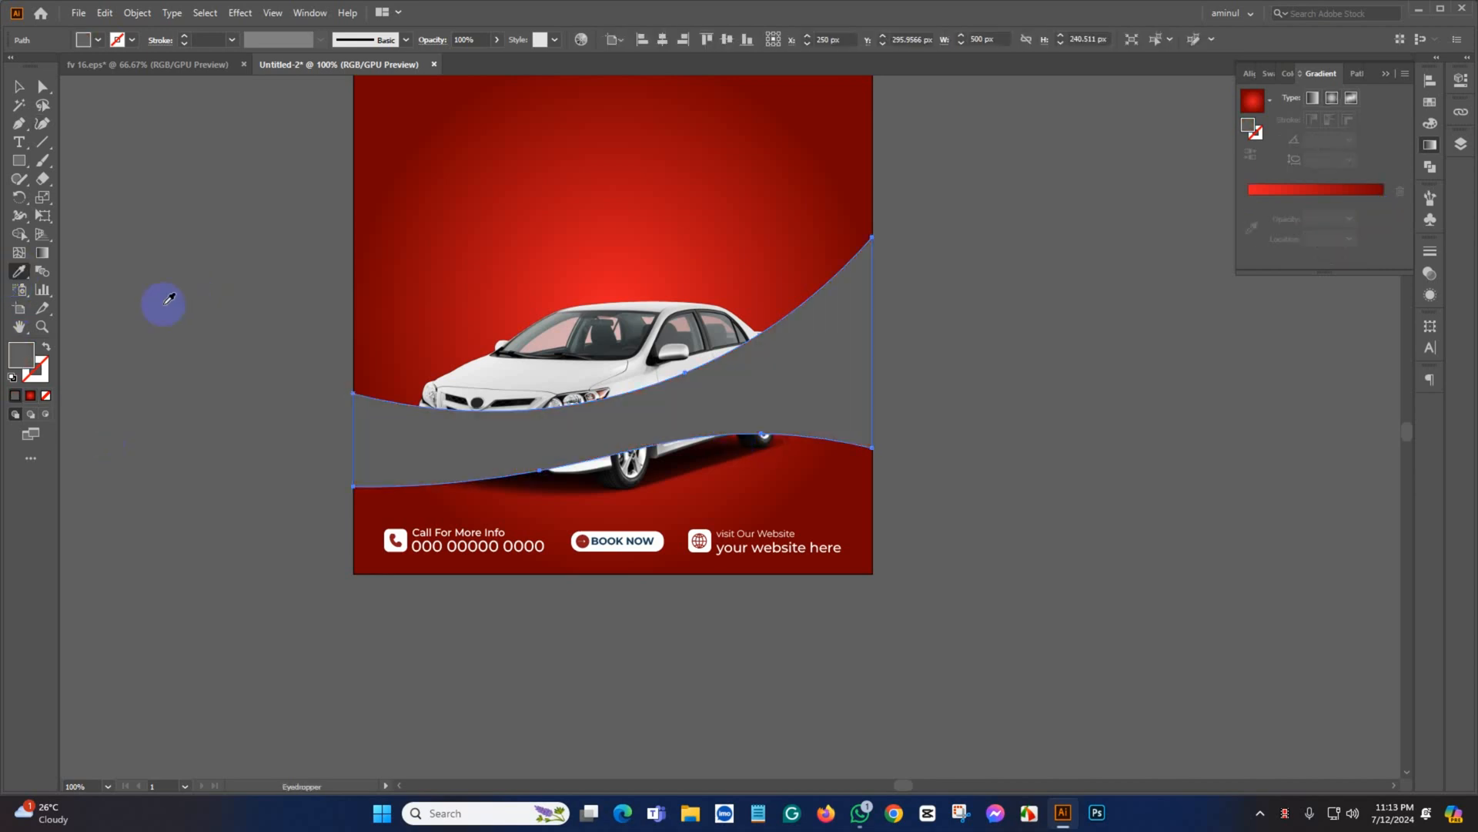
{"action": "double_click", "coordinate": [21, 354]}
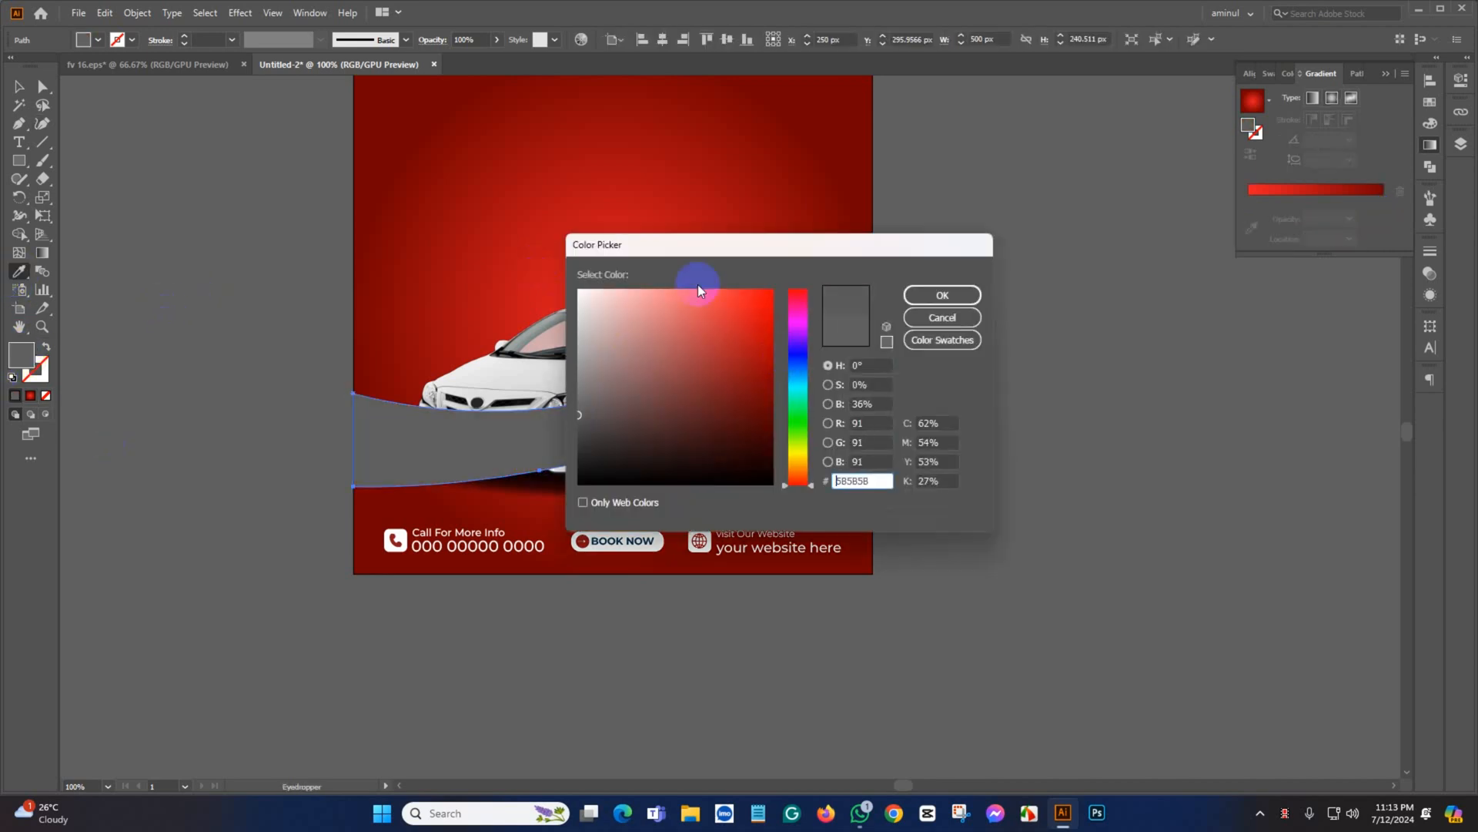
{"action": "left_click_drag", "start_coordinate": [605, 315], "coordinate": [581, 291]}
{"action": "left_click", "coordinate": [926, 296]}
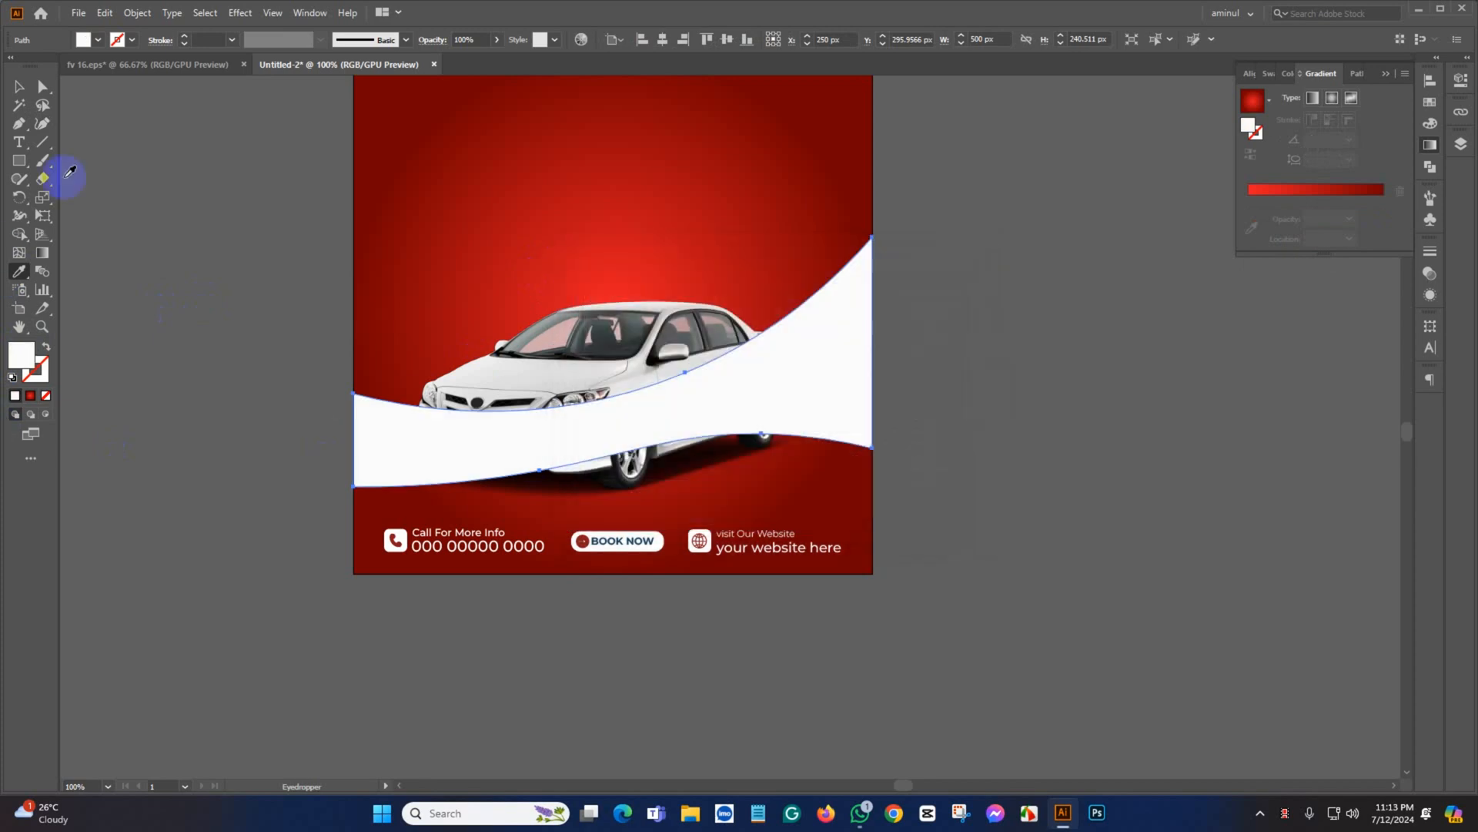
Nudge the white wave shape straight down about 26 px so it uncovers more of the car
{"action": "left_click", "coordinate": [15, 88]}
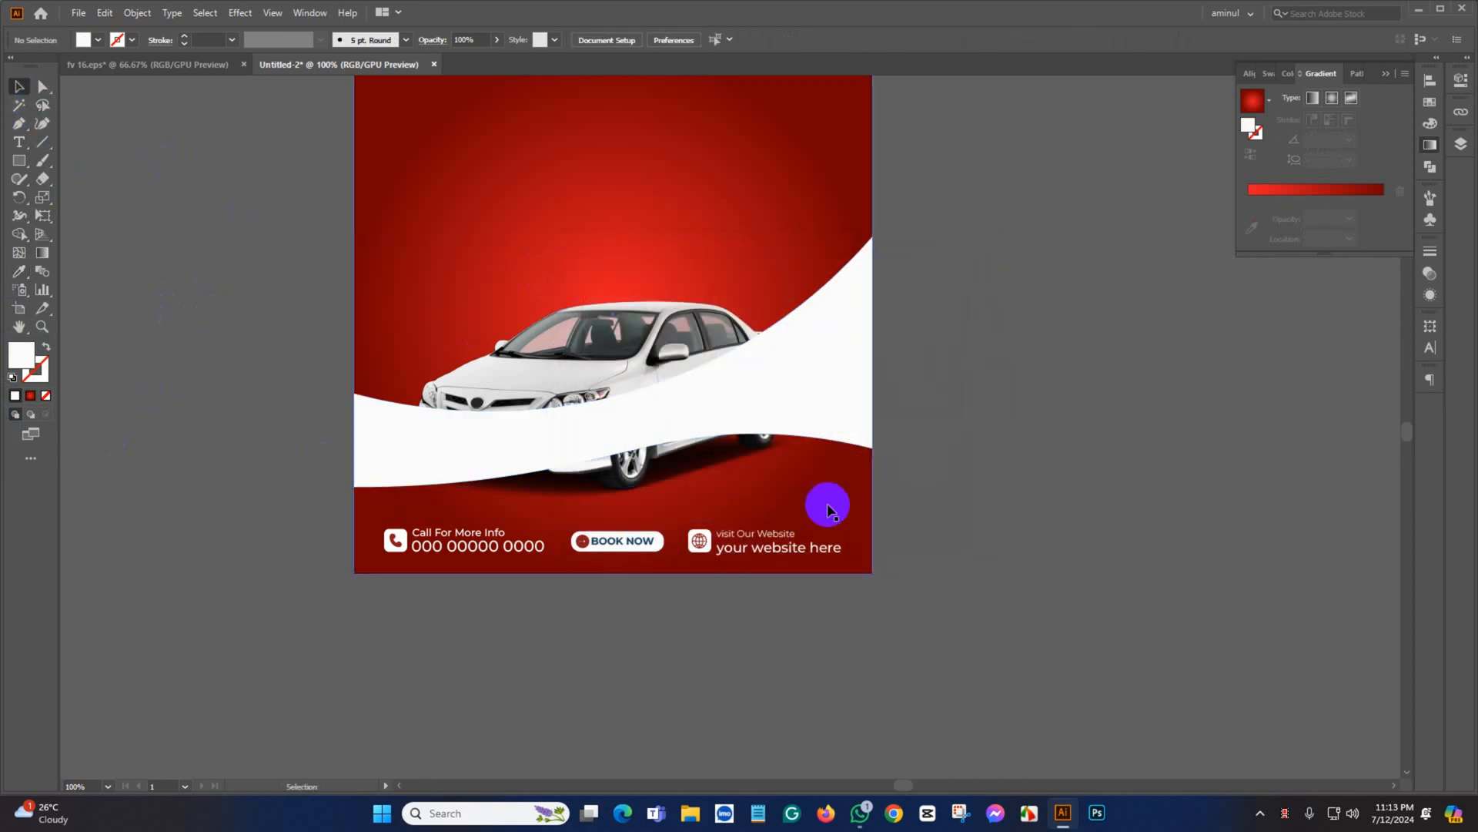
{"action": "left_click", "coordinate": [836, 400]}
{"action": "key", "text": "Down"}
{"action": "key", "text": "Down"}
{"action": "key", "text": "Down"}
{"action": "key", "text": "Down"}
{"action": "key", "text": "Down"}
{"action": "key", "text": "Down"}
{"action": "key", "text": "Down"}
{"action": "key", "text": "Down"}
{"action": "key", "text": "Down"}
{"action": "key", "text": "Down"}
{"action": "key", "text": "Down"}
{"action": "key", "text": "Down"}
{"action": "key", "text": "Down"}
{"action": "key", "text": "Down"}
{"action": "key", "text": "Down"}
{"action": "key", "text": "Down"}
{"action": "key", "text": "Down"}
{"action": "key", "text": "Down"}
{"action": "key", "text": "Down"}
{"action": "key", "text": "Down"}
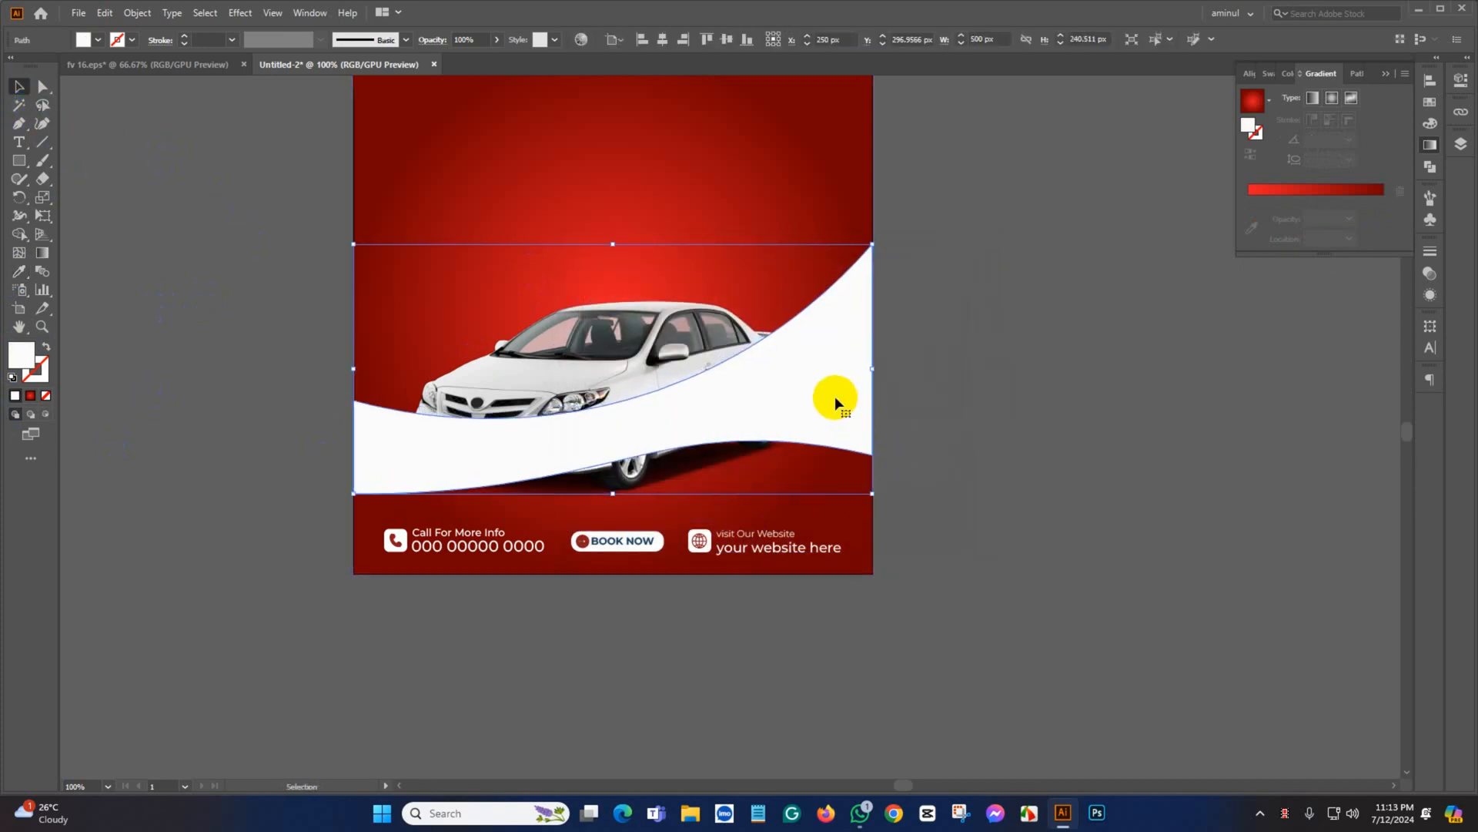
Nudge the car image up slightly so its wheels and shadow sit behind the white wave, and deselect it
{"action": "left_click", "coordinate": [638, 342]}
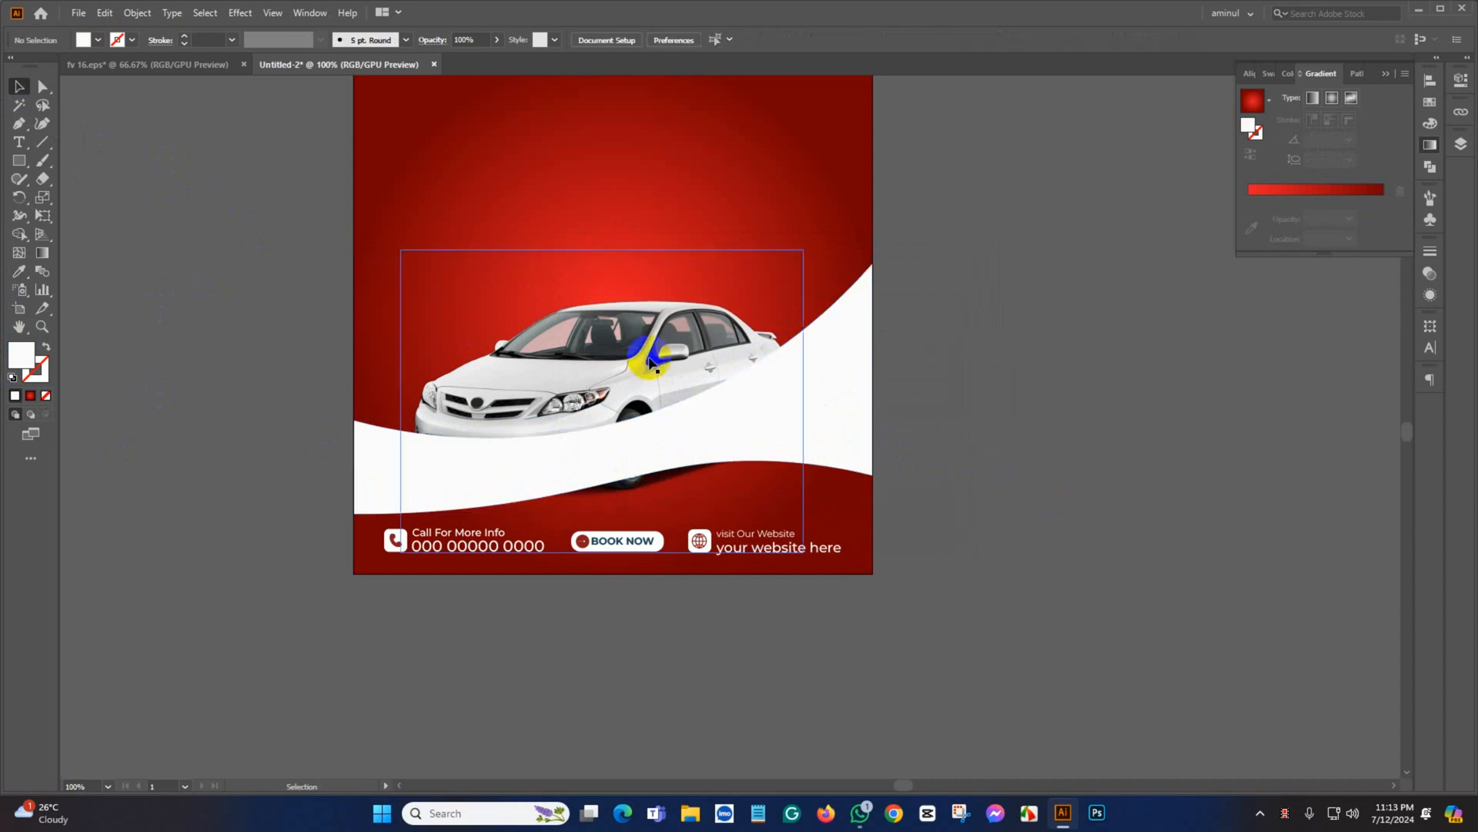
{"action": "key", "text": "Up"}
{"action": "key", "text": "Up"}
{"action": "key", "text": "Up"}
{"action": "key", "text": "Up"}
{"action": "key", "text": "Up"}
{"action": "key", "text": "Up"}
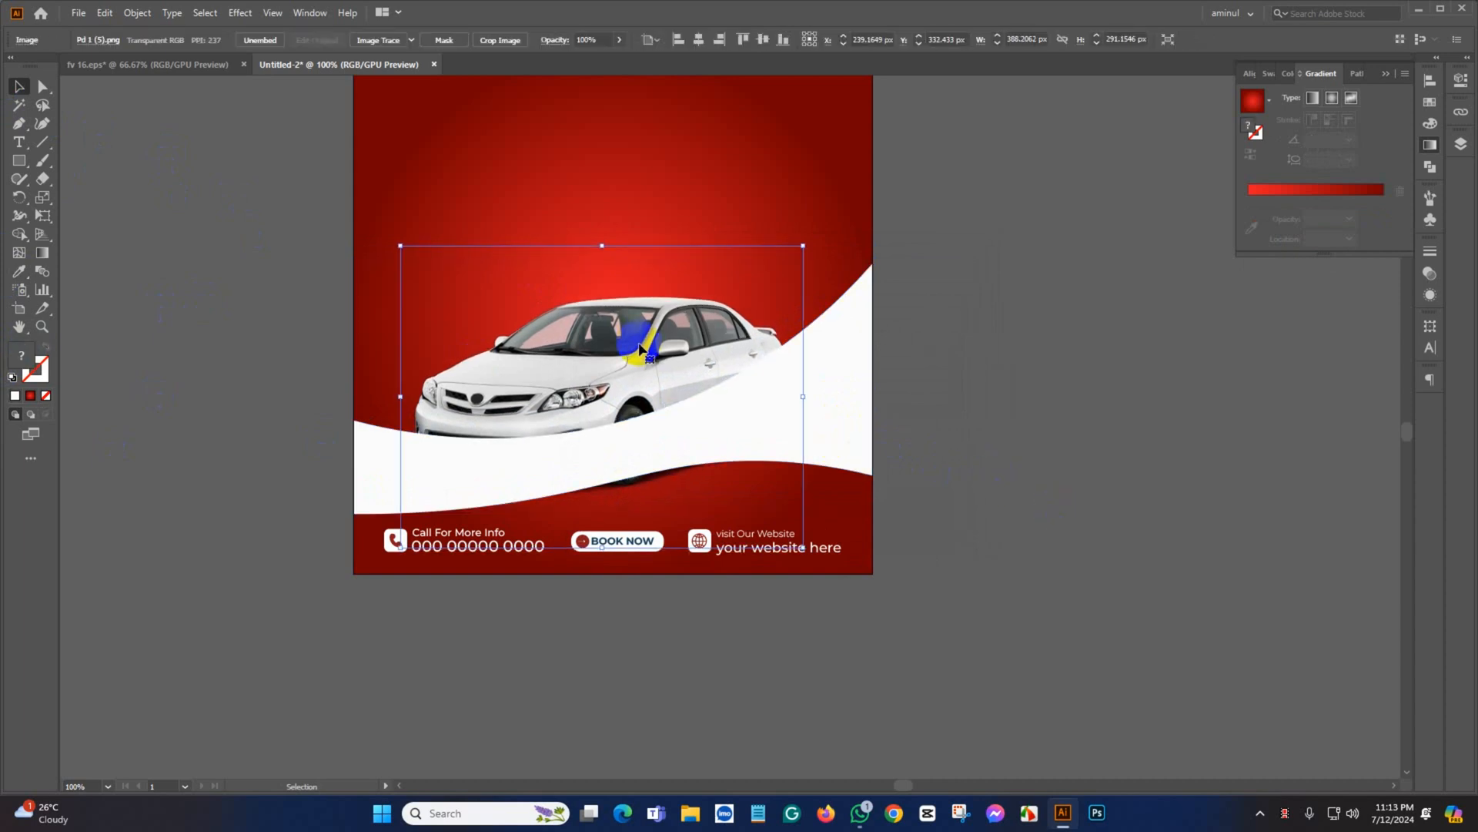
{"action": "left_click", "coordinate": [920, 459]}
{"action": "left_click", "coordinate": [733, 424]}
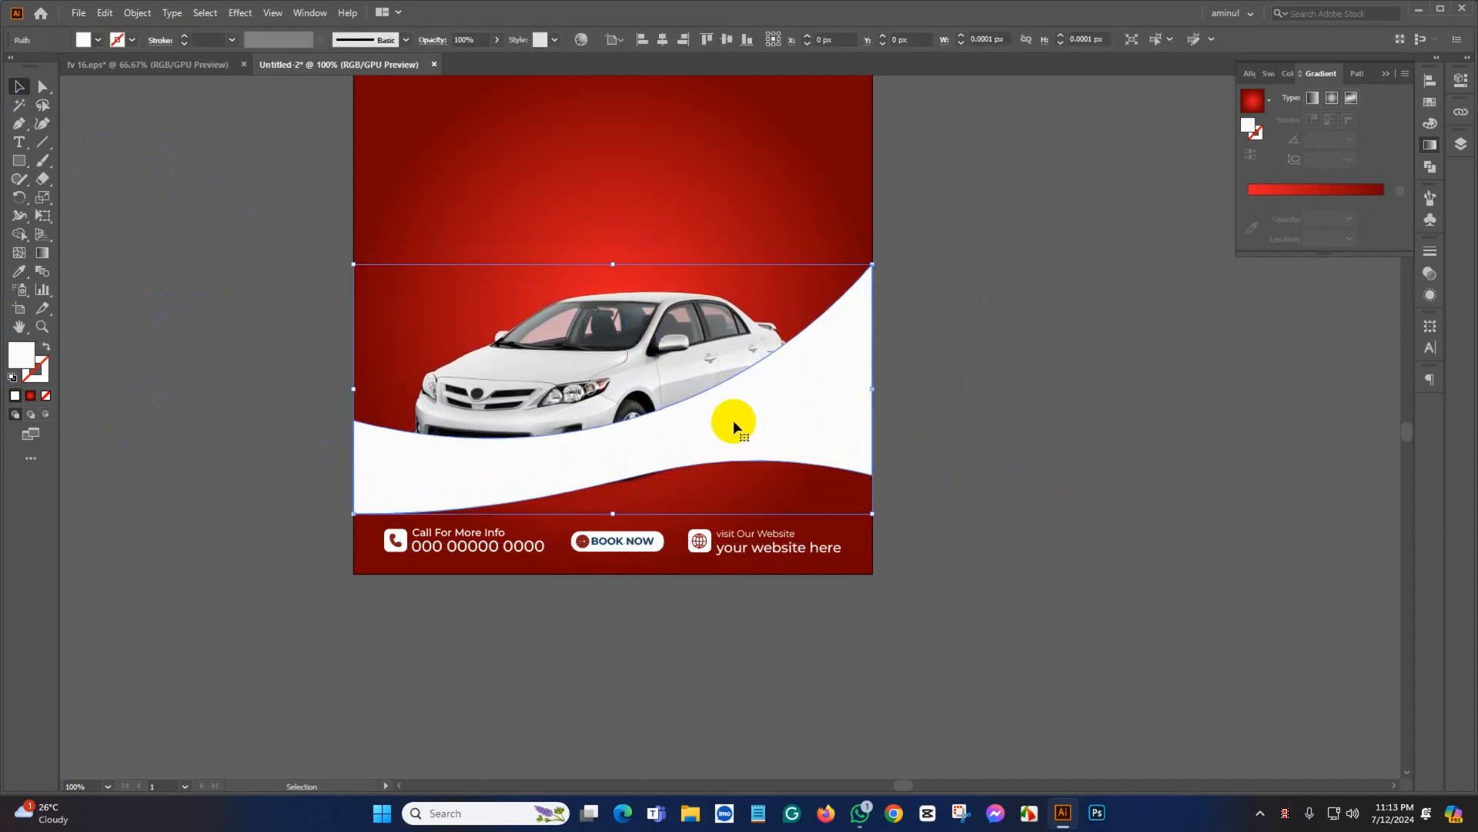
{"action": "key", "text": "ctrl+shift+a"}
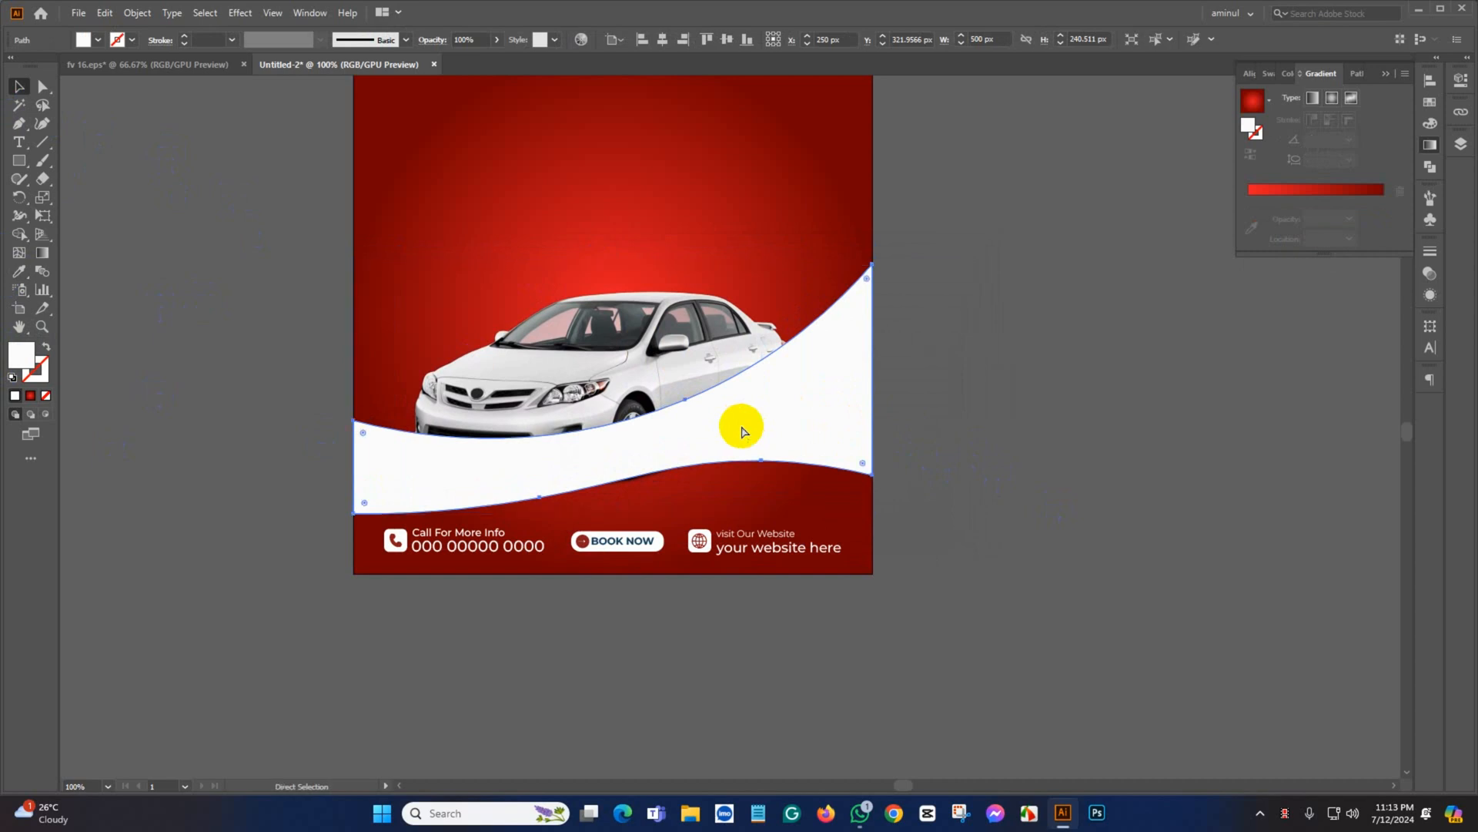
{"action": "key", "text": "ctrl+v"}
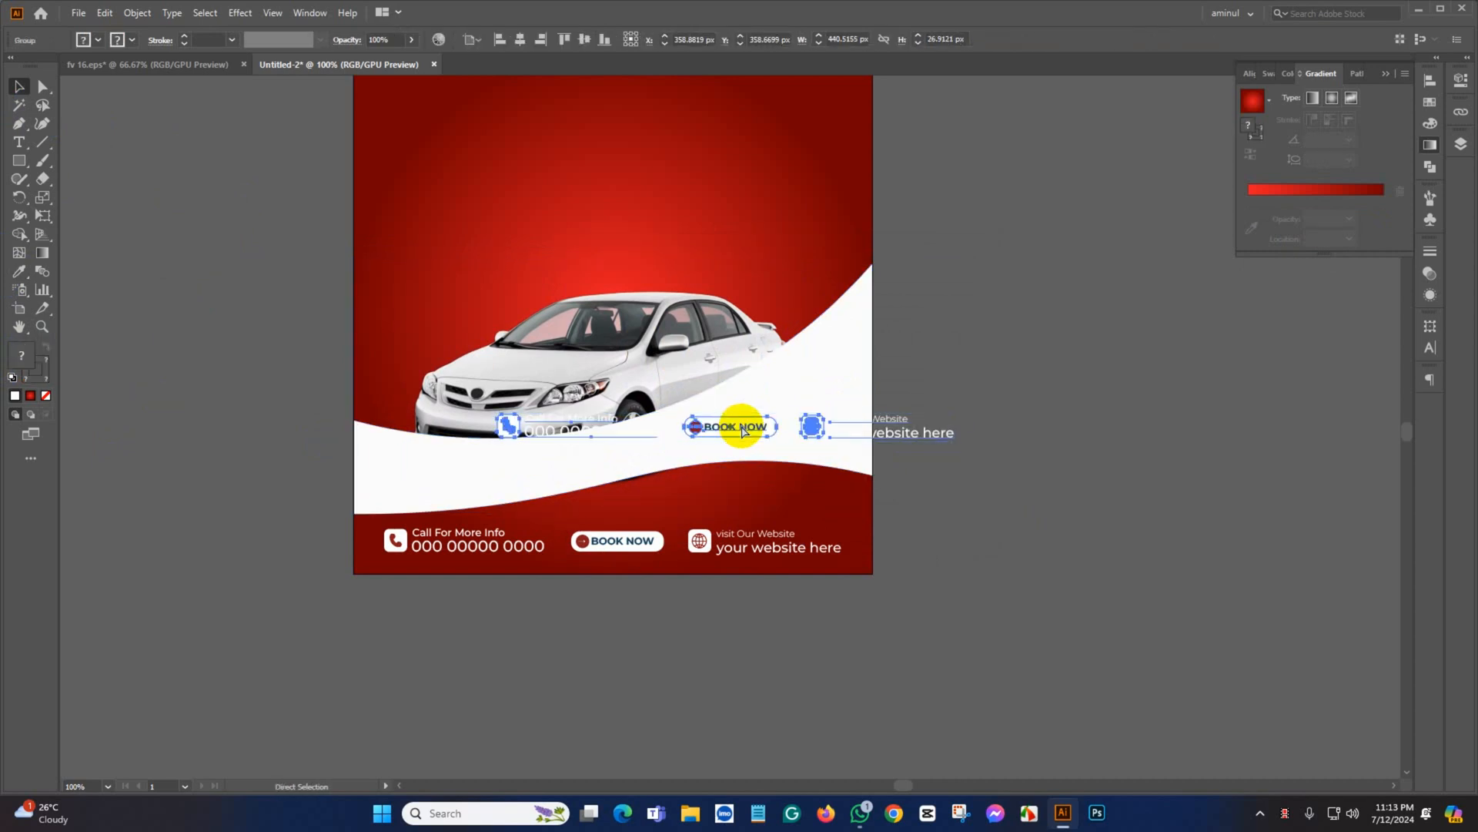
{"action": "key", "text": "ctrl+z"}
{"action": "key", "text": "ctrl+shift+a"}
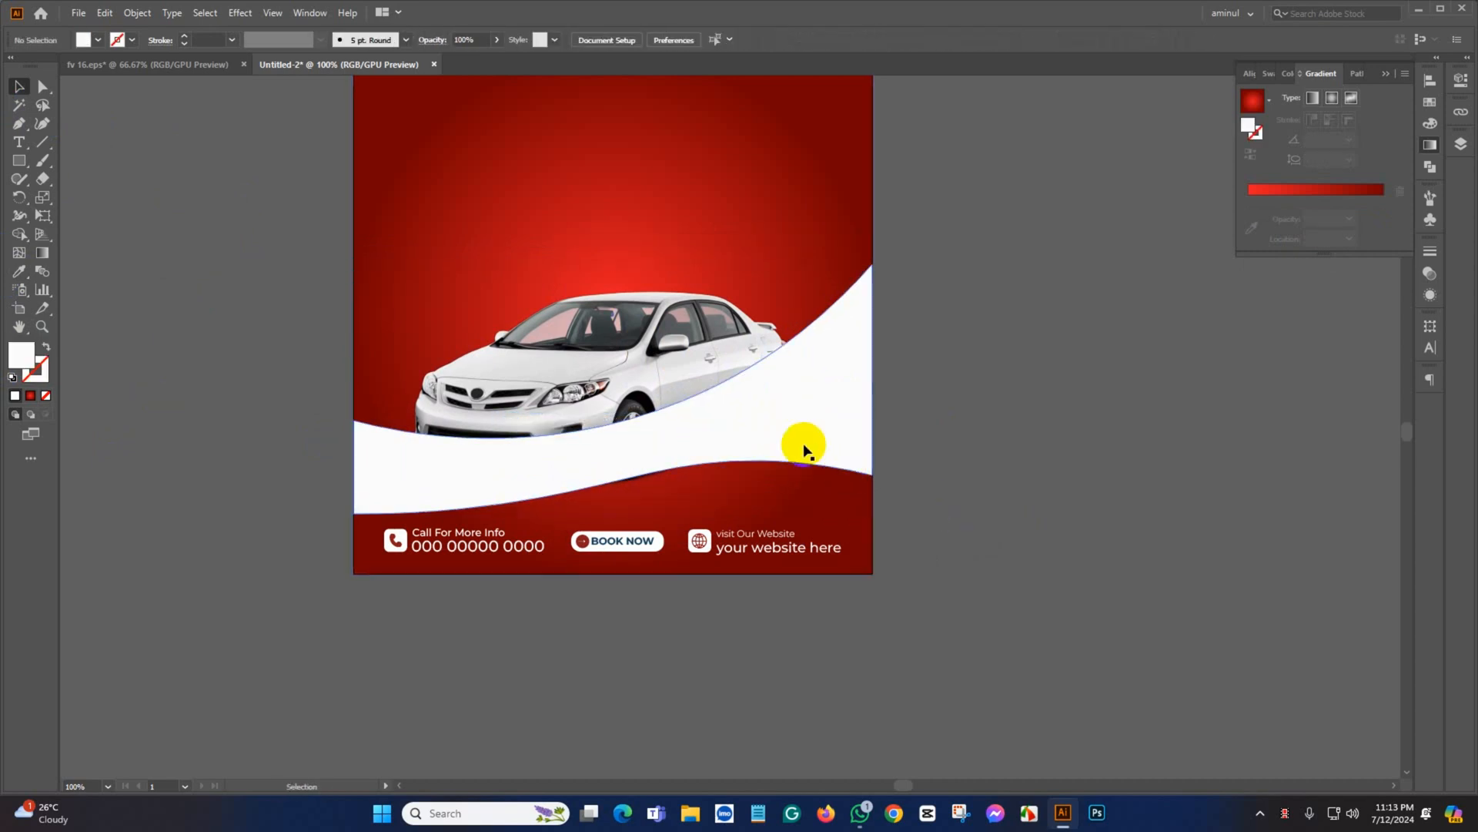
Duplicate the white wave a few pixels lower and select the original wave
{"action": "left_click_drag", "start_coordinate": [801, 444], "coordinate": [798, 455]}
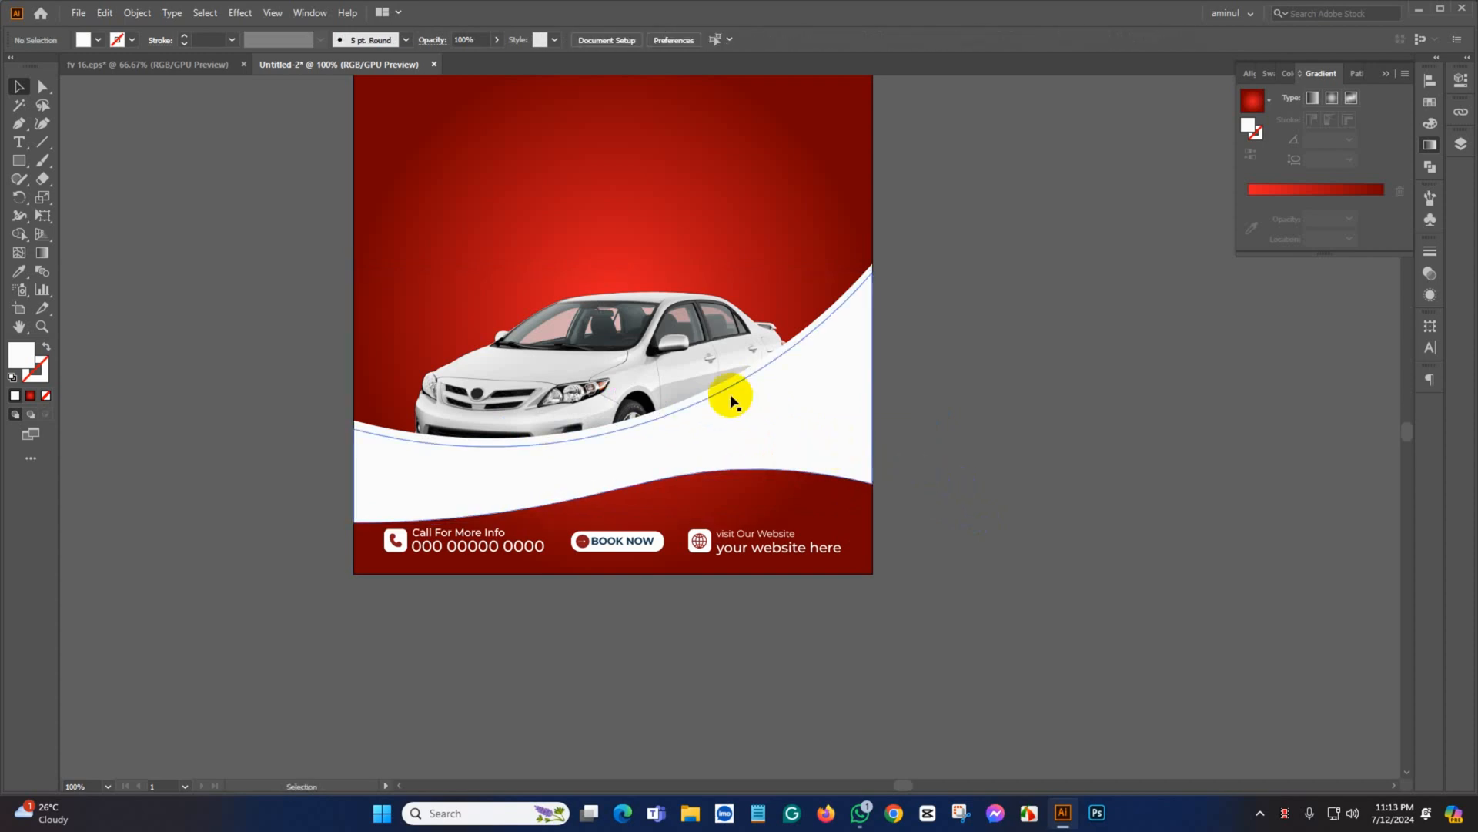
{"action": "left_click_drag", "start_coordinate": [724, 395], "coordinate": [747, 416]}
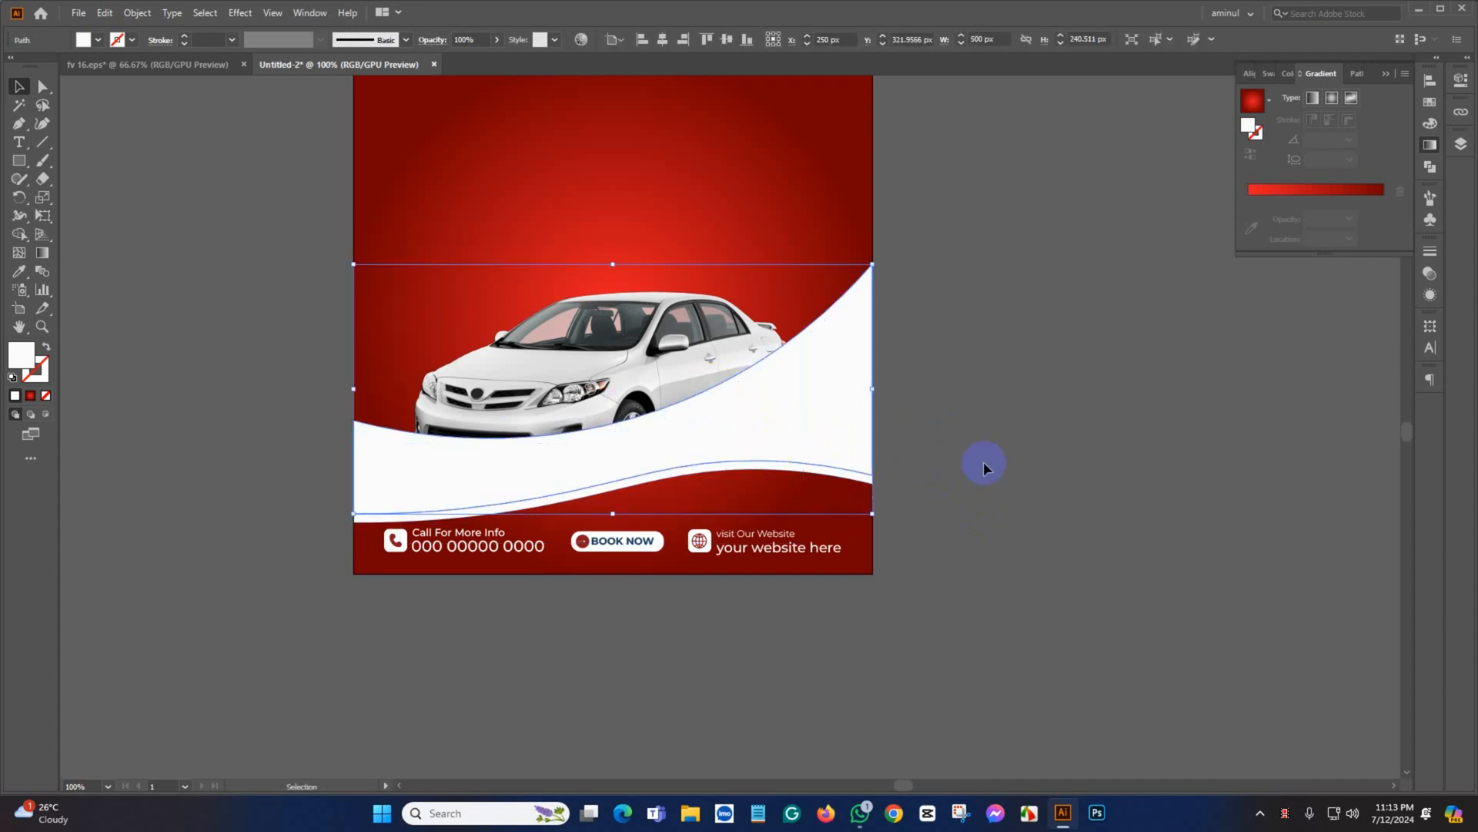
Select both white waves and use the Shape Builder to separate them into a main wave and a thin lower strip
{"action": "left_click", "coordinate": [745, 437], "text": "shift"}
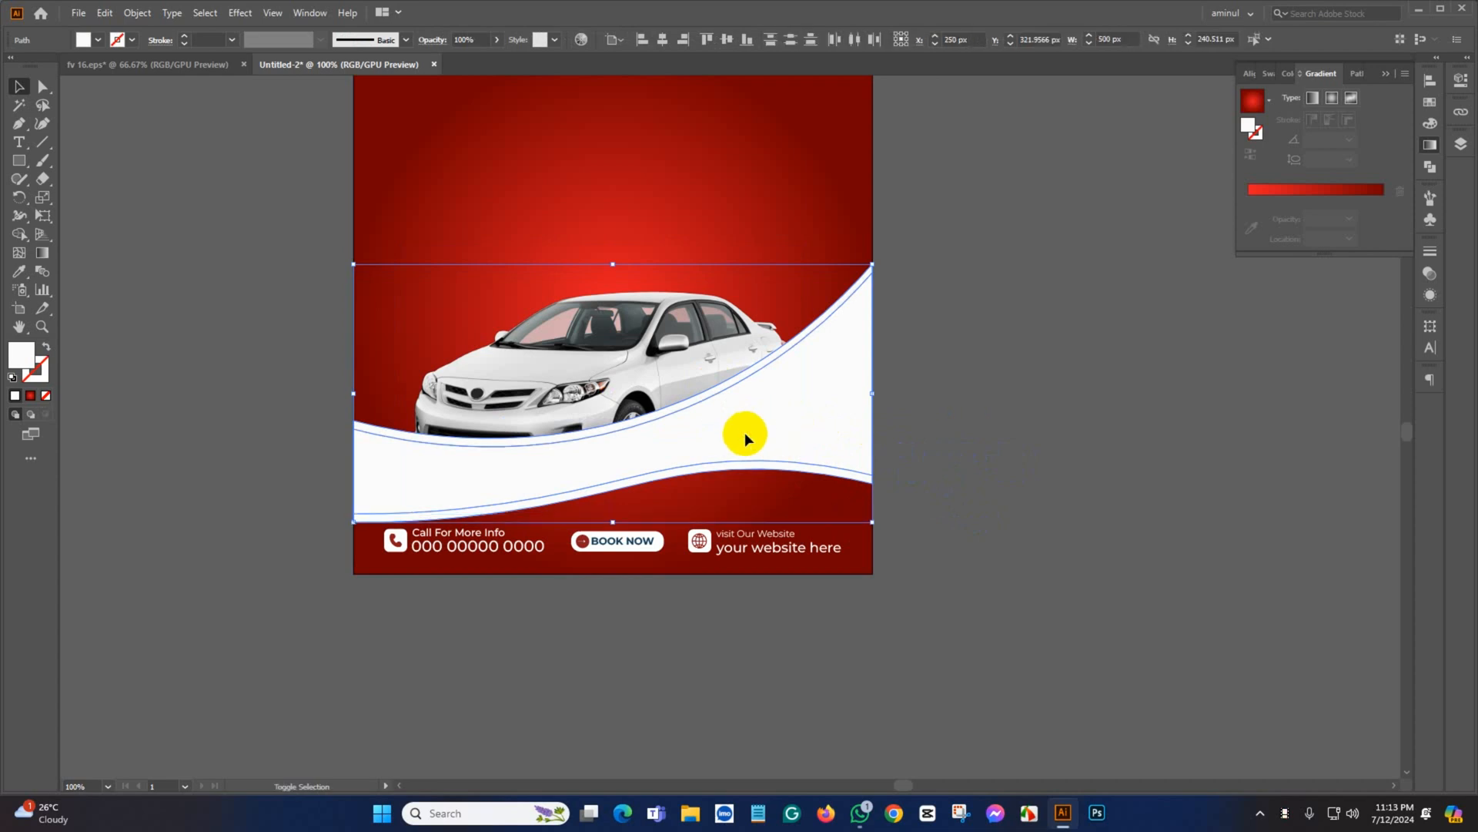
{"action": "left_click", "coordinate": [18, 238]}
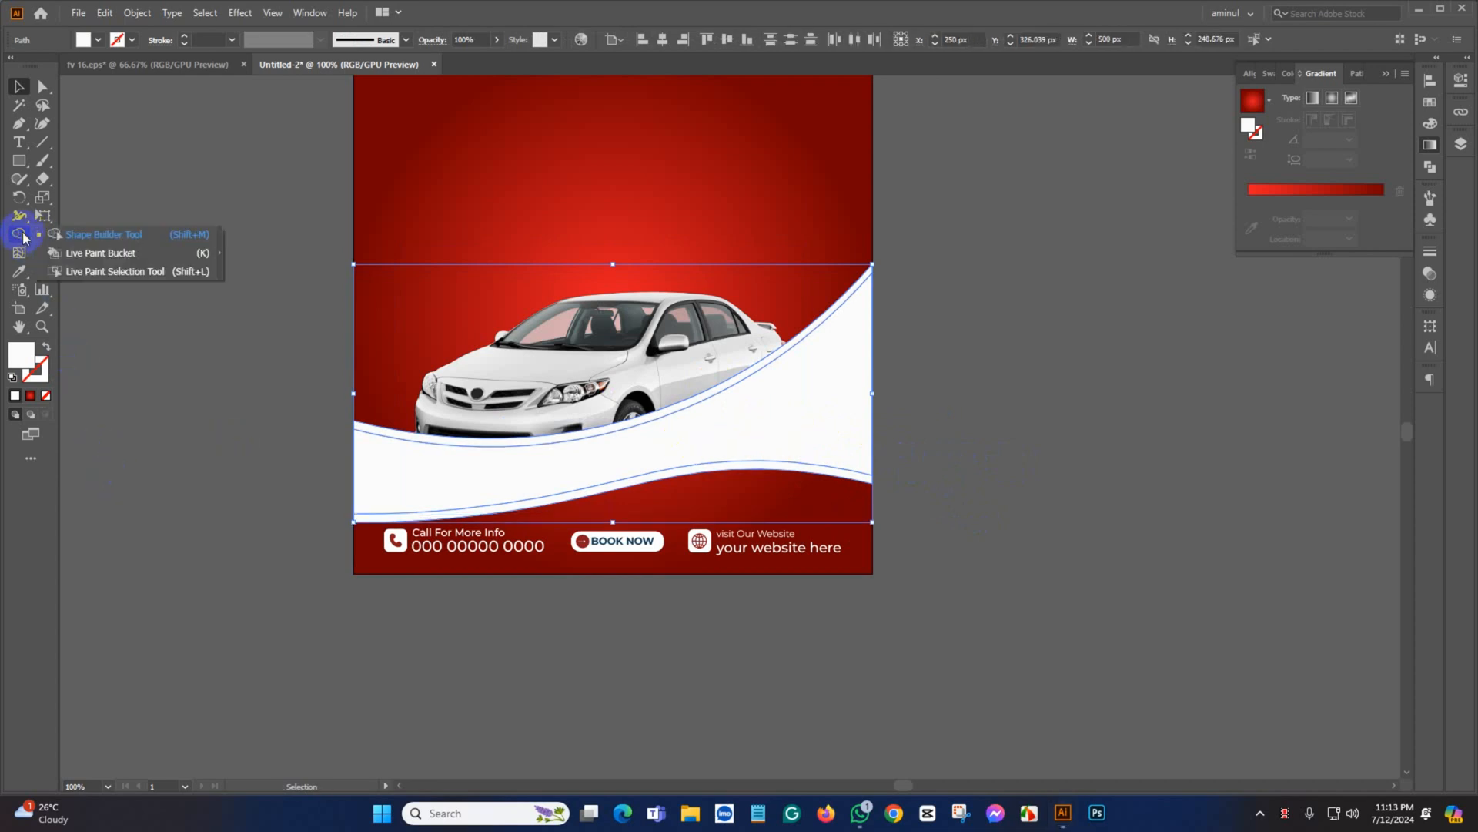
{"action": "left_click", "coordinate": [107, 234]}
{"action": "mouse_move", "coordinate": [639, 323]}
{"action": "left_mouse_down"}
{"action": "mouse_move", "coordinate": [719, 406]}
{"action": "mouse_move", "coordinate": [579, 385]}
{"action": "left_mouse_up"}
{"action": "left_click", "coordinate": [19, 86]}
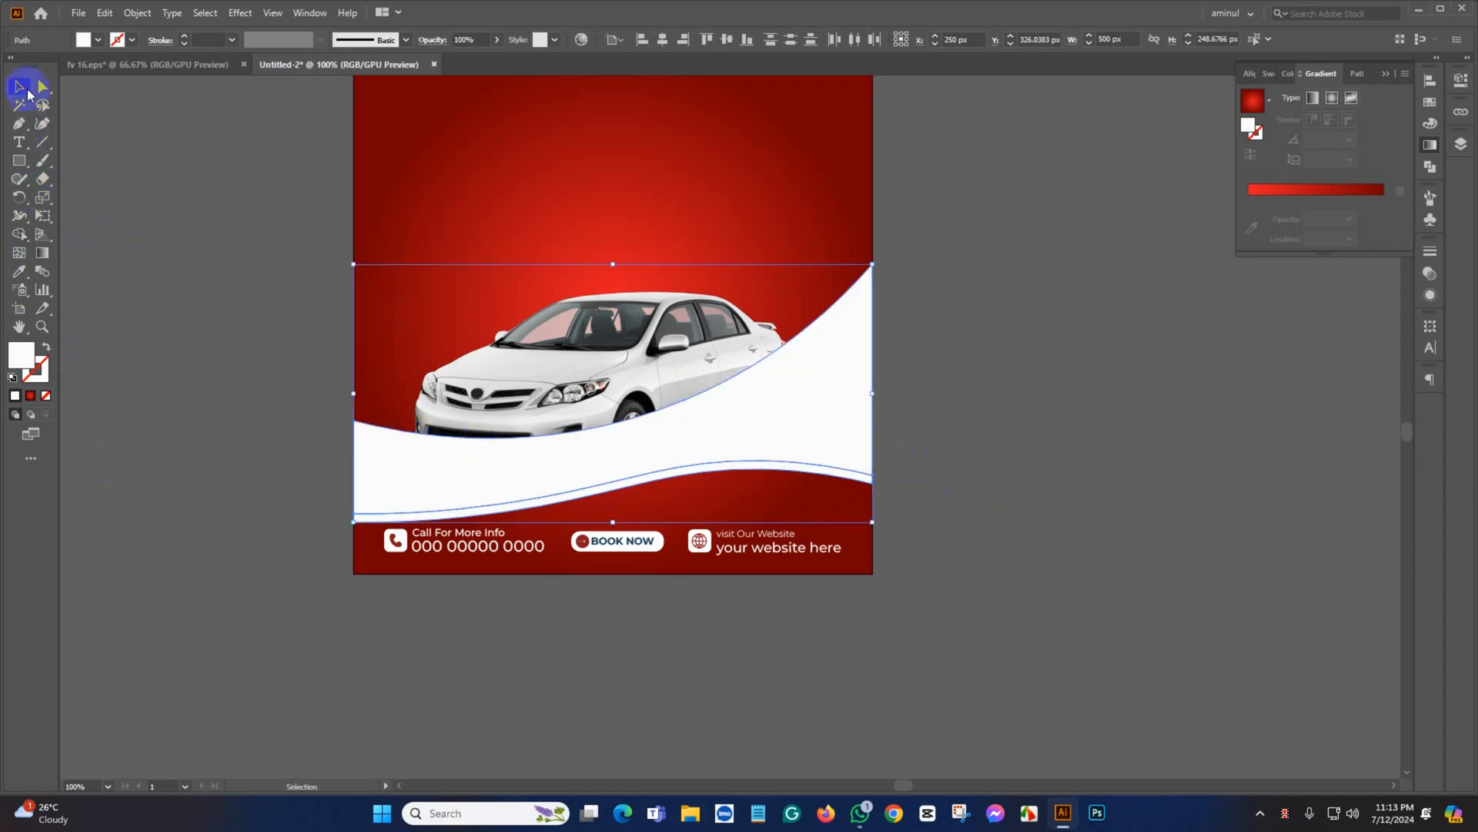
{"action": "left_click", "coordinate": [131, 364]}
Nudge the main white wave up about 4 px to leave a thin red gap above the lower strip, and deselect it
{"action": "left_click", "coordinate": [742, 418]}
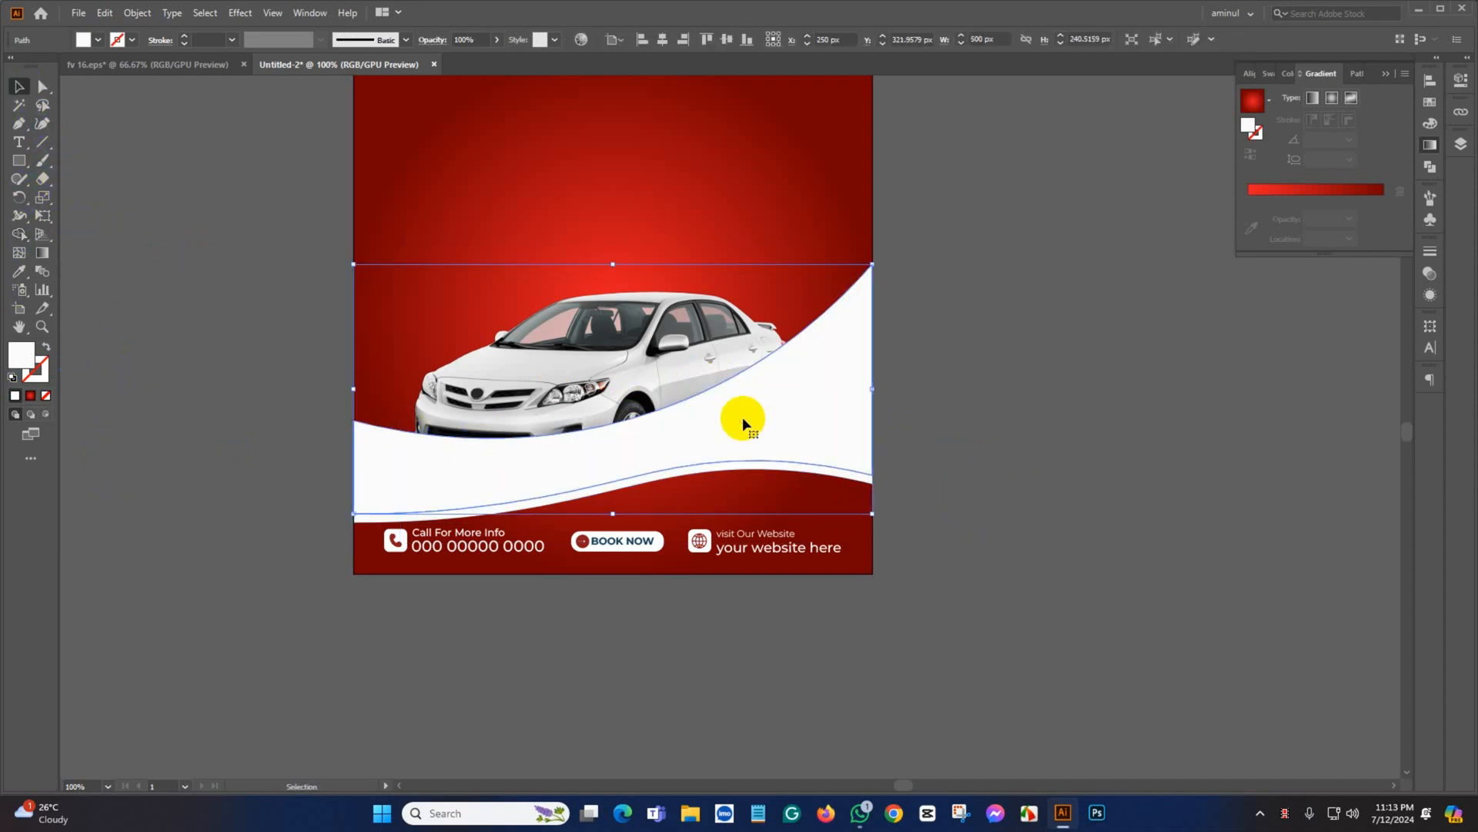
{"action": "key", "text": "Up"}
{"action": "key", "text": "Up"}
{"action": "key", "text": "Up"}
{"action": "key", "text": "Up"}
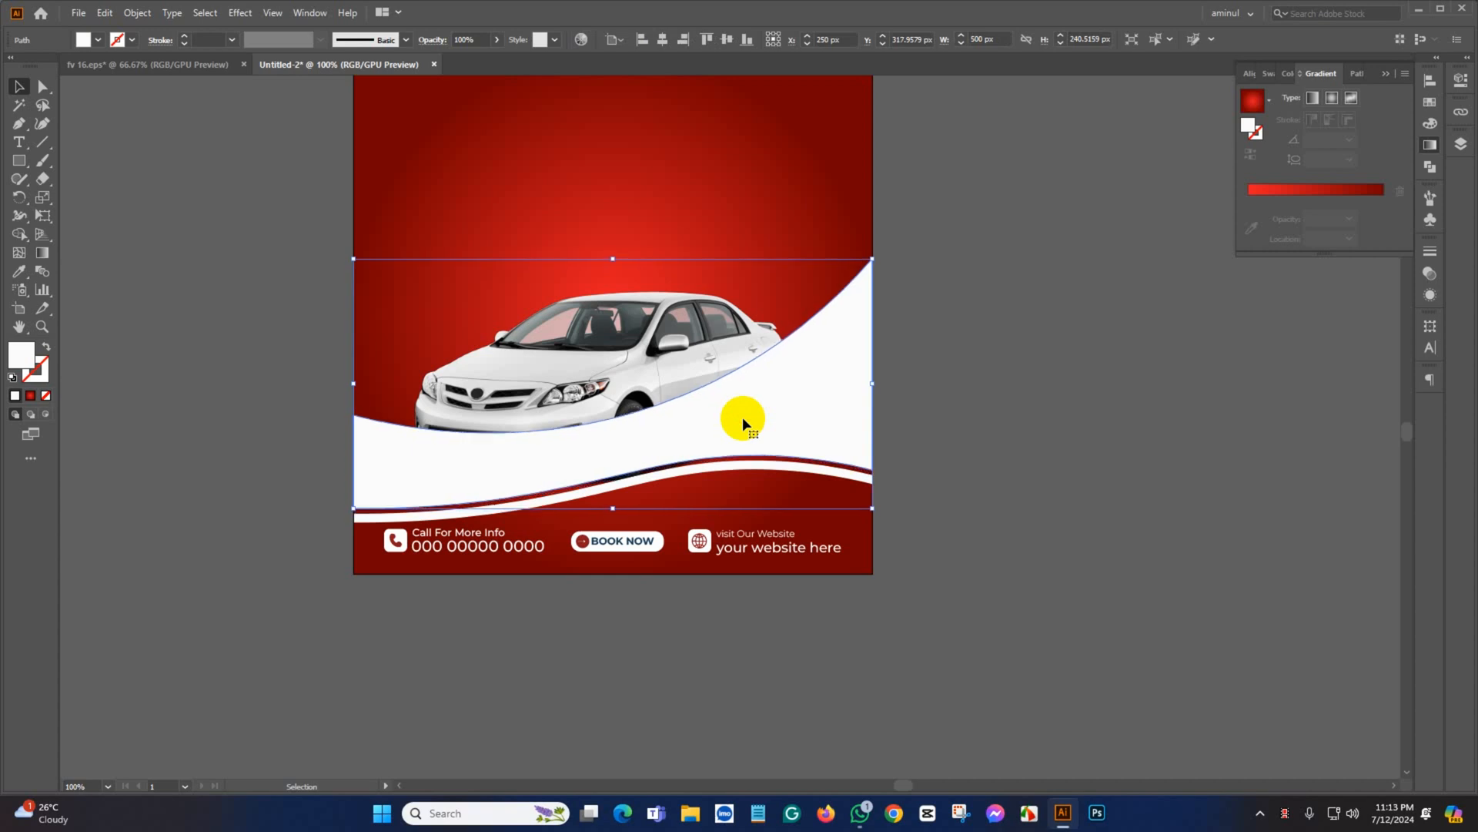
{"action": "key", "text": "Up"}
{"action": "left_click", "coordinate": [998, 484]}
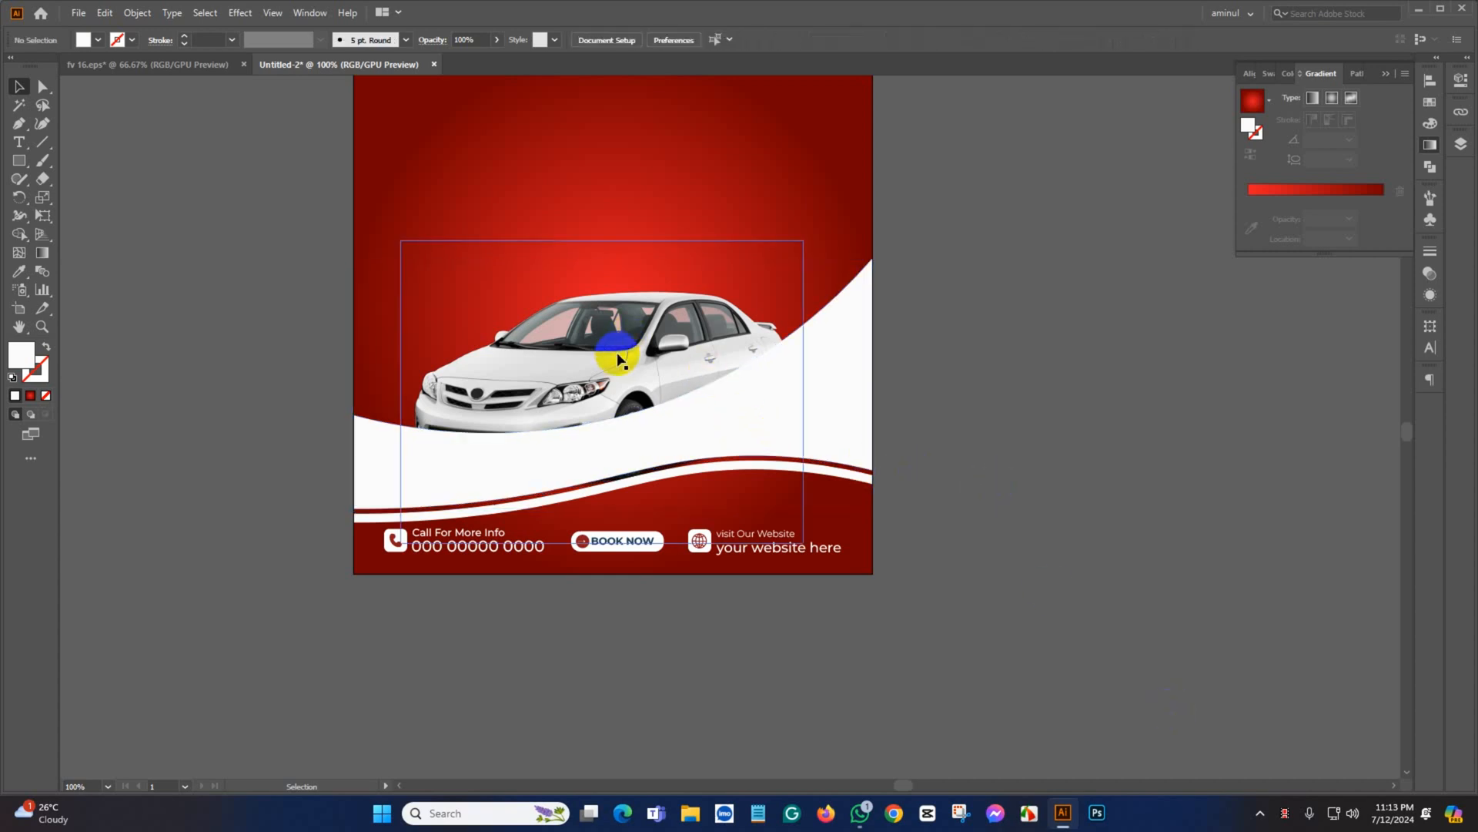
Bring the car image to the front, above the white waves, and deselect it
{"action": "left_click", "coordinate": [611, 322]}
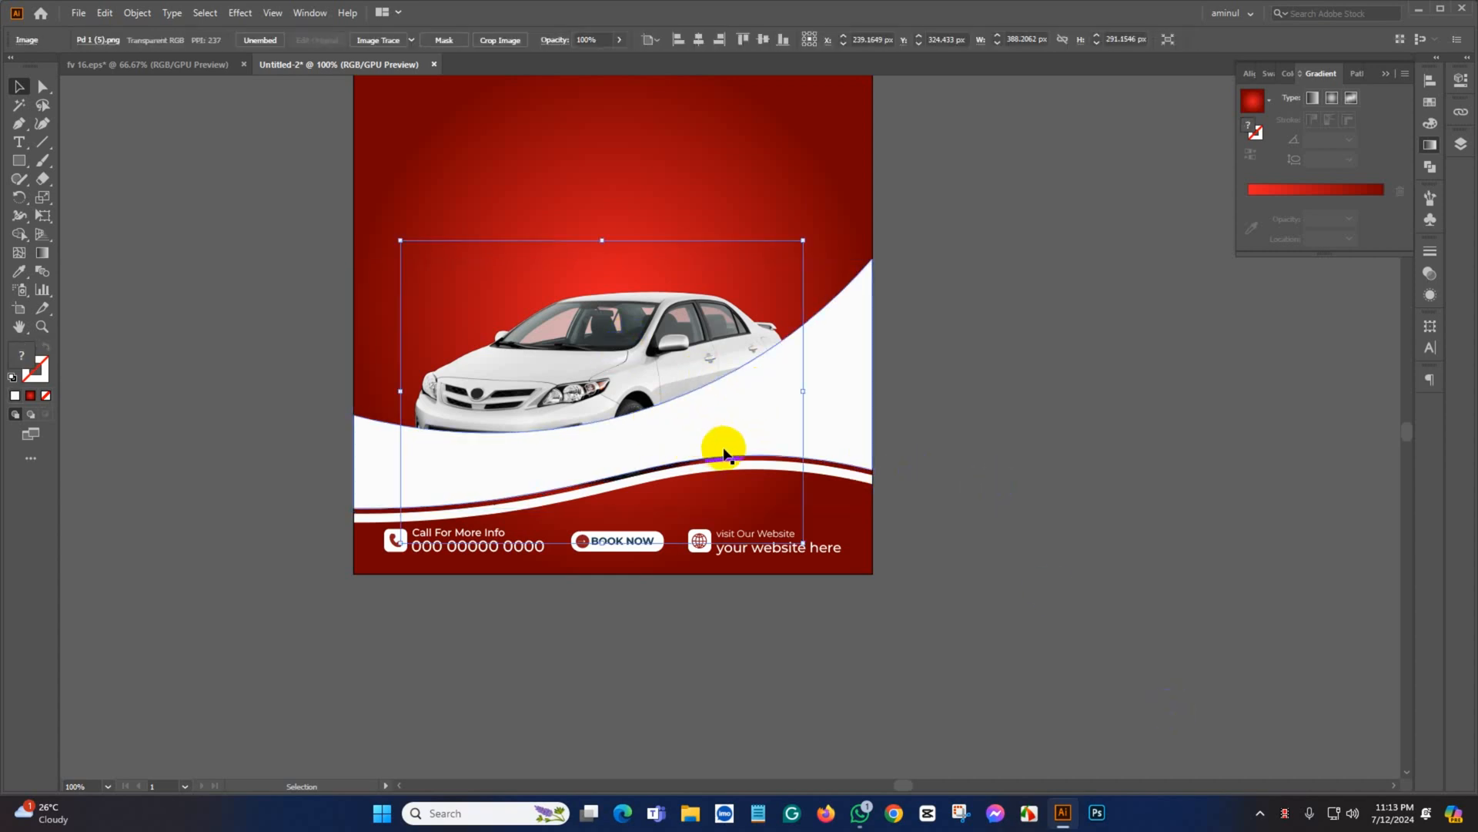
{"action": "left_click", "coordinate": [1461, 142]}
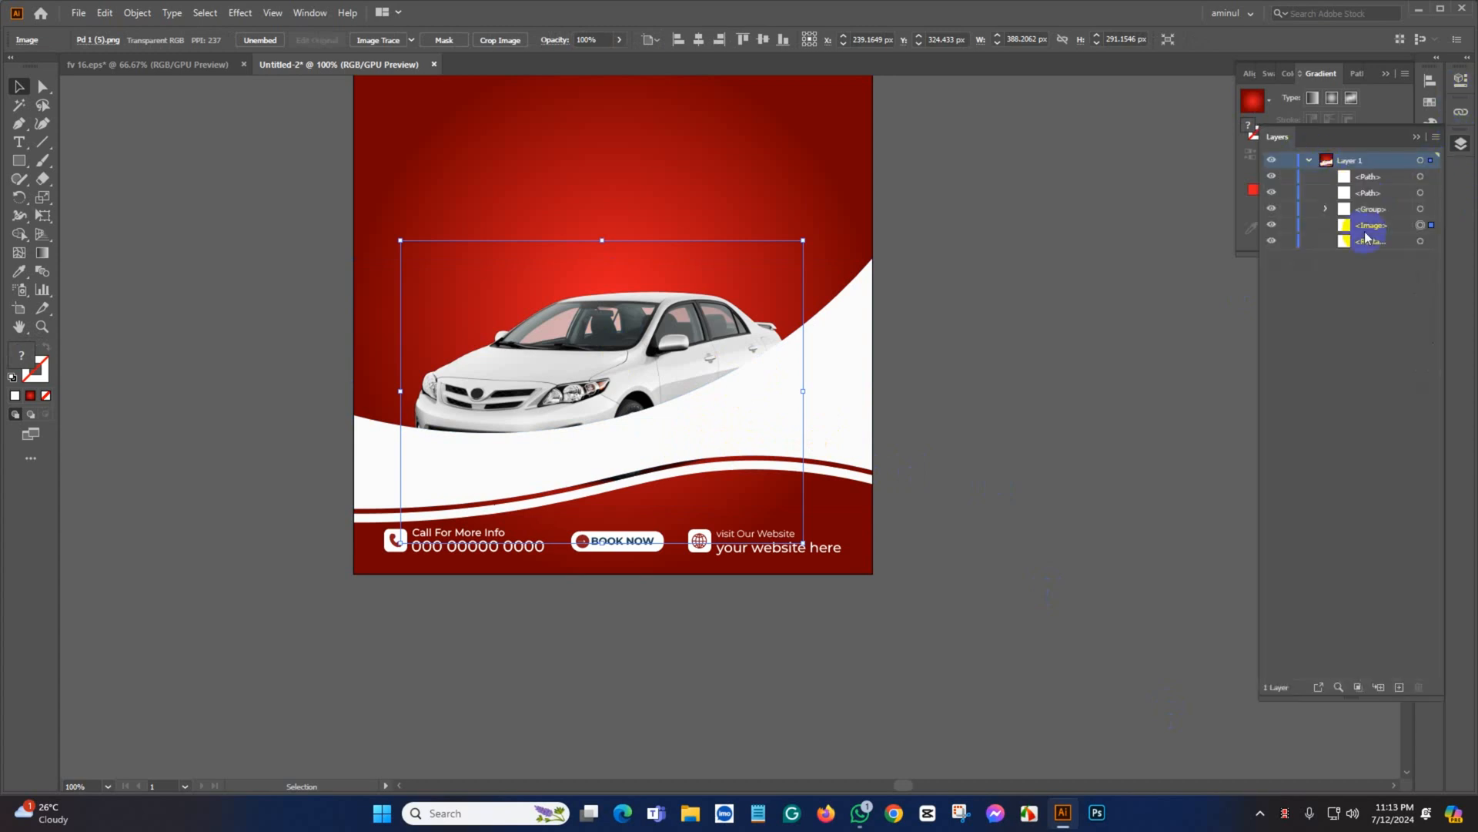
{"action": "right_click", "coordinate": [514, 398]}
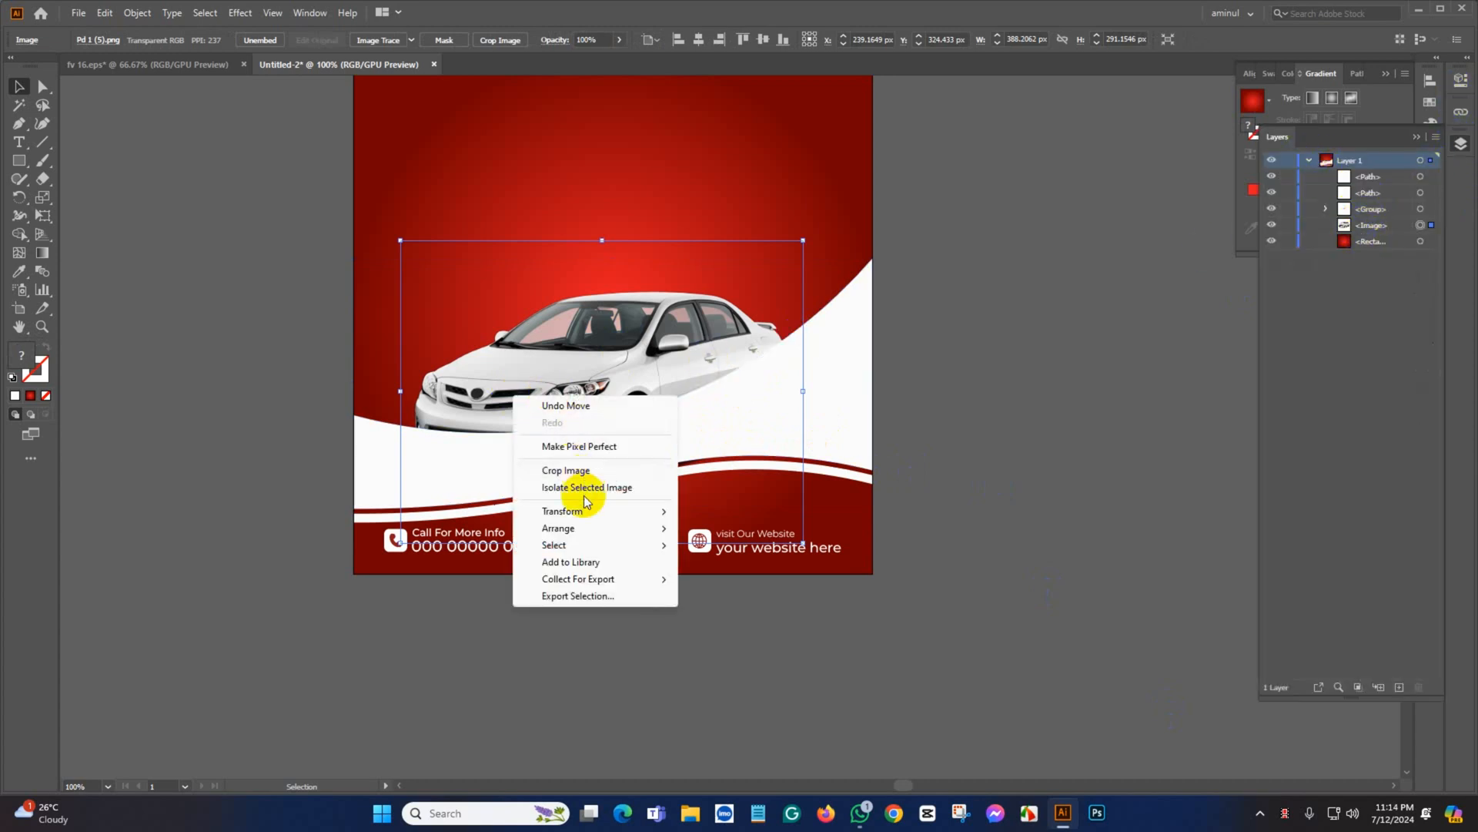
{"action": "mouse_move", "coordinate": [600, 543]}
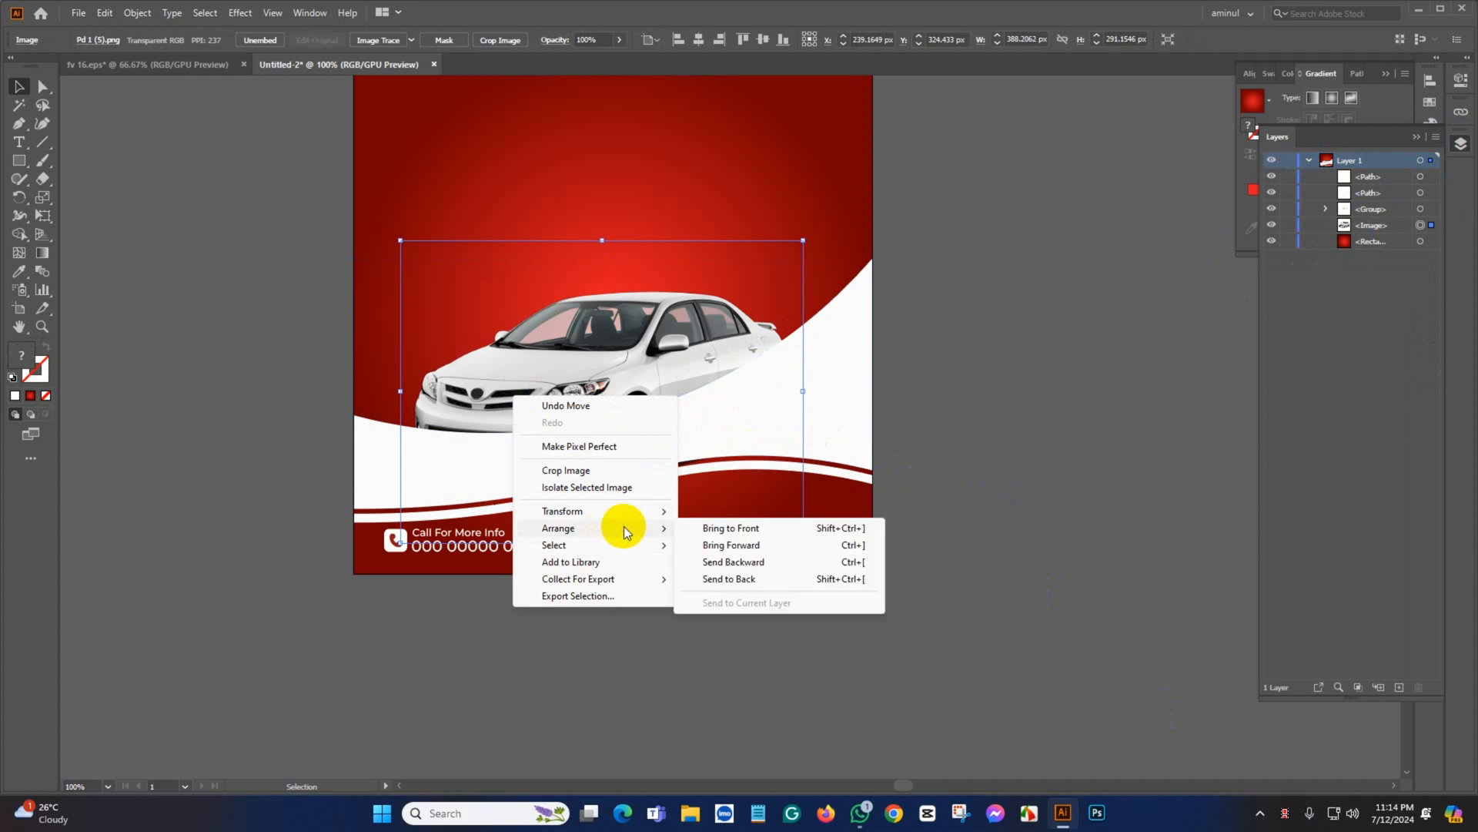
{"action": "left_click", "coordinate": [730, 526]}
{"action": "left_click", "coordinate": [1010, 524]}
Nudge the car image straight up about 14 px, deselect it, and collapse the Layers and Gradient panels
{"action": "left_click", "coordinate": [572, 367]}
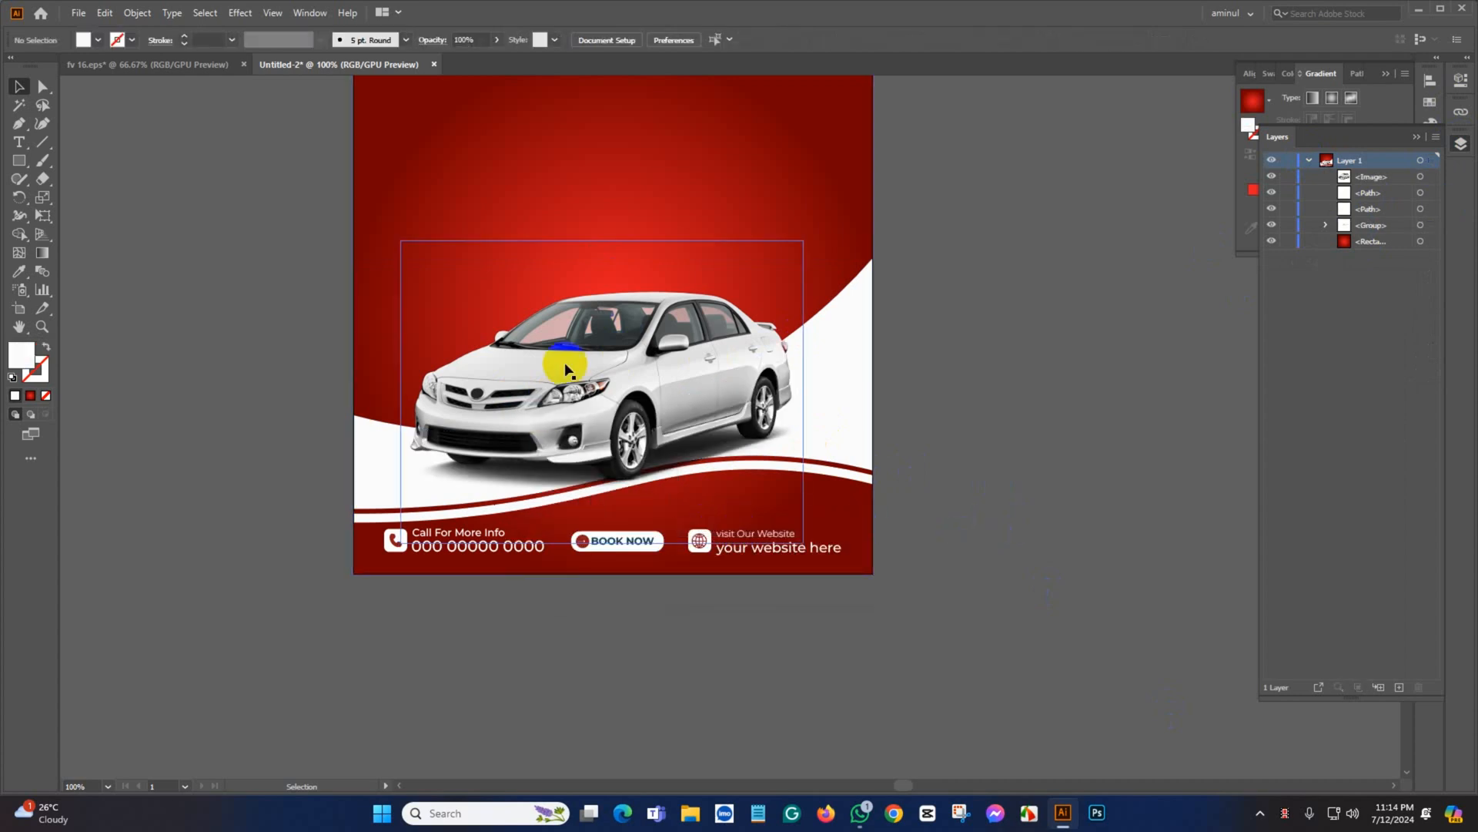
{"action": "key", "text": "Up"}
{"action": "key", "text": "Up"}
{"action": "key", "text": "Up"}
{"action": "key", "text": "Up"}
{"action": "key", "text": "Up"}
{"action": "key", "text": "Up"}
{"action": "key", "text": "Up"}
{"action": "key", "text": "Up"}
{"action": "key", "text": "Up"}
{"action": "key", "text": "Up"}
{"action": "key", "text": "Up"}
{"action": "key", "text": "Up"}
{"action": "key", "text": "Up"}
{"action": "key", "text": "Up"}
{"action": "key", "text": "Up"}
{"action": "key", "text": "Up"}
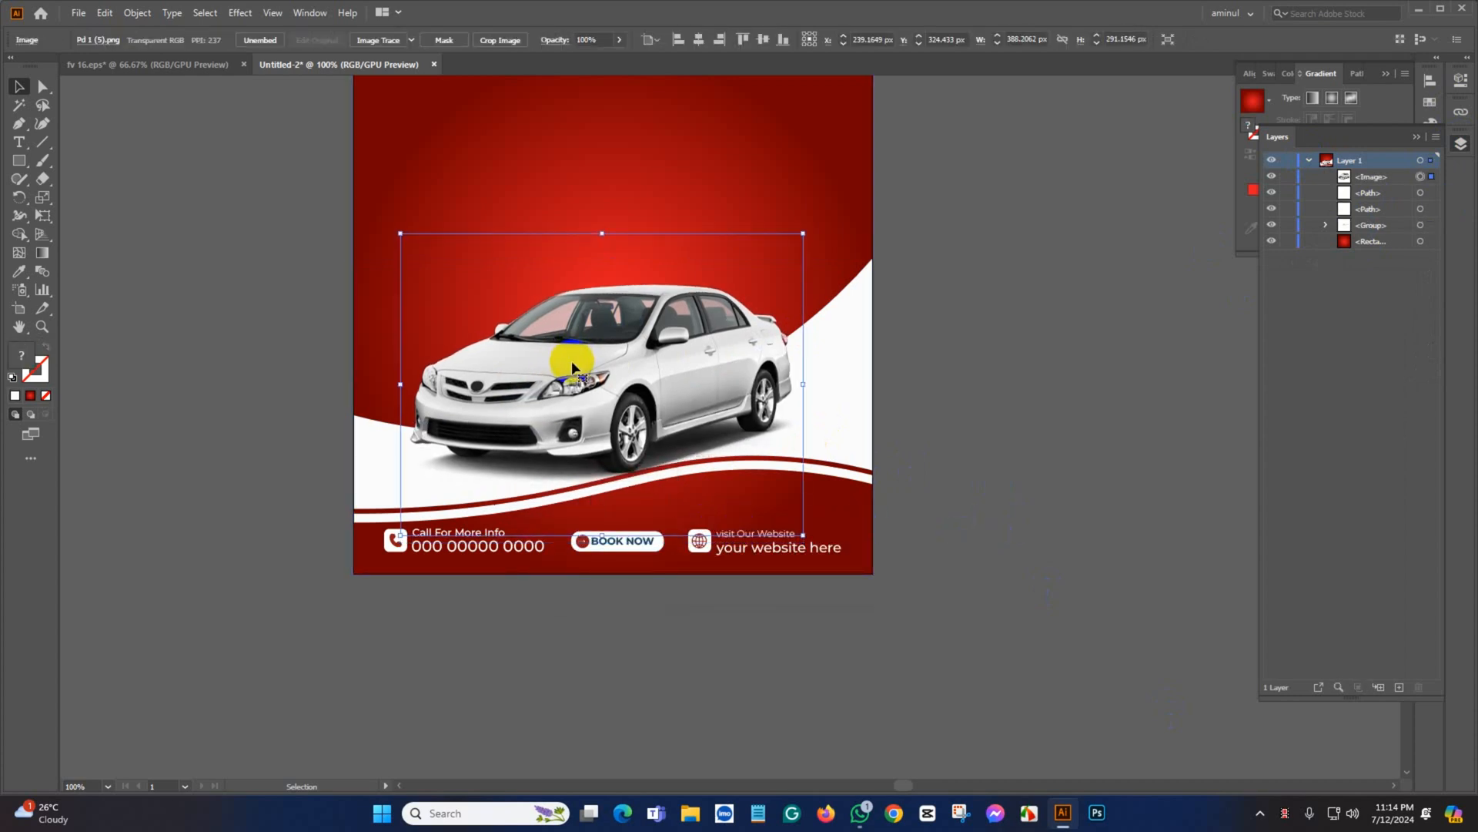
{"action": "key", "text": "Up"}
{"action": "key", "text": "Up"}
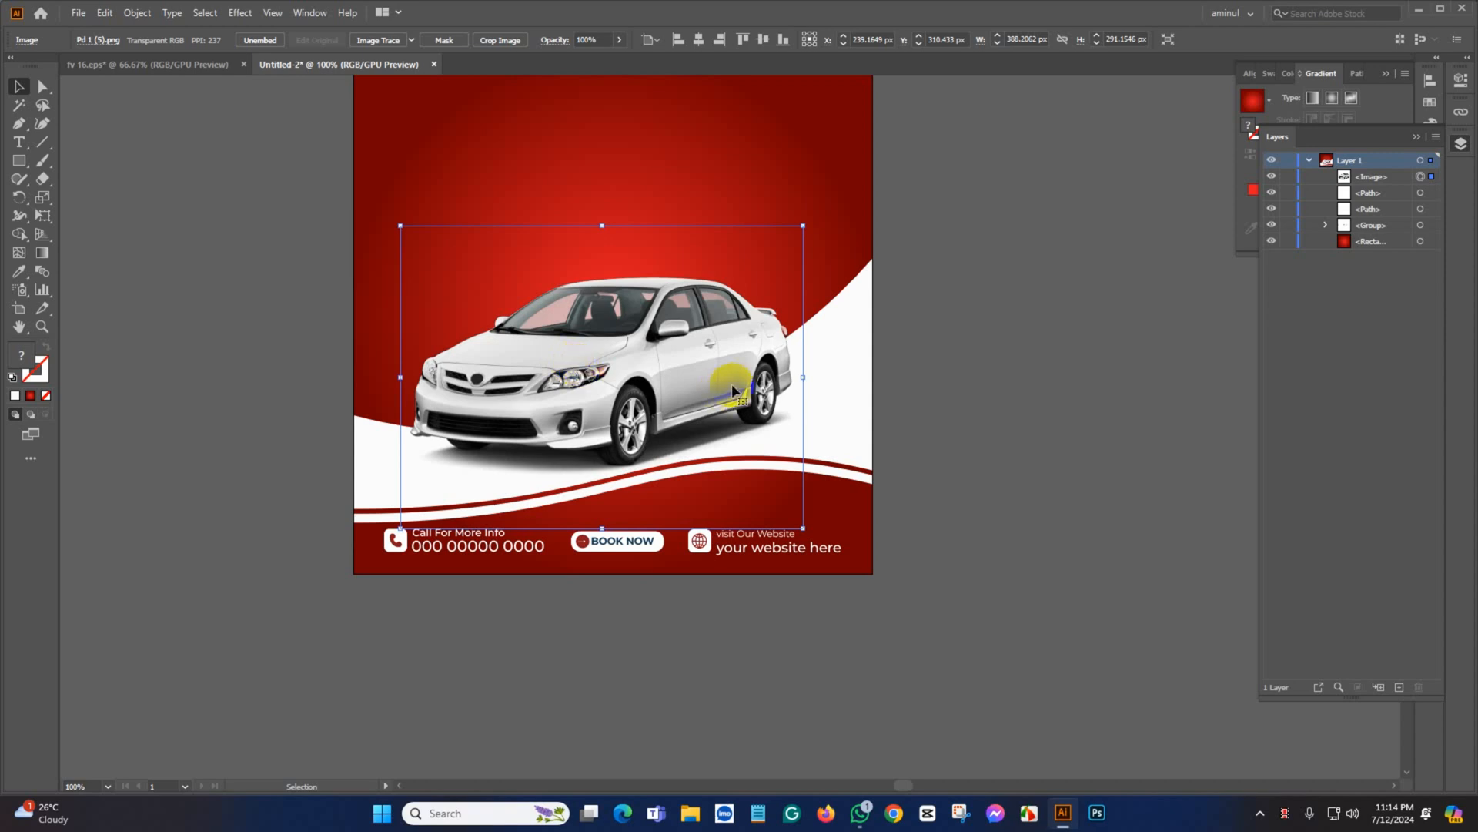
{"action": "left_click", "coordinate": [1121, 462]}
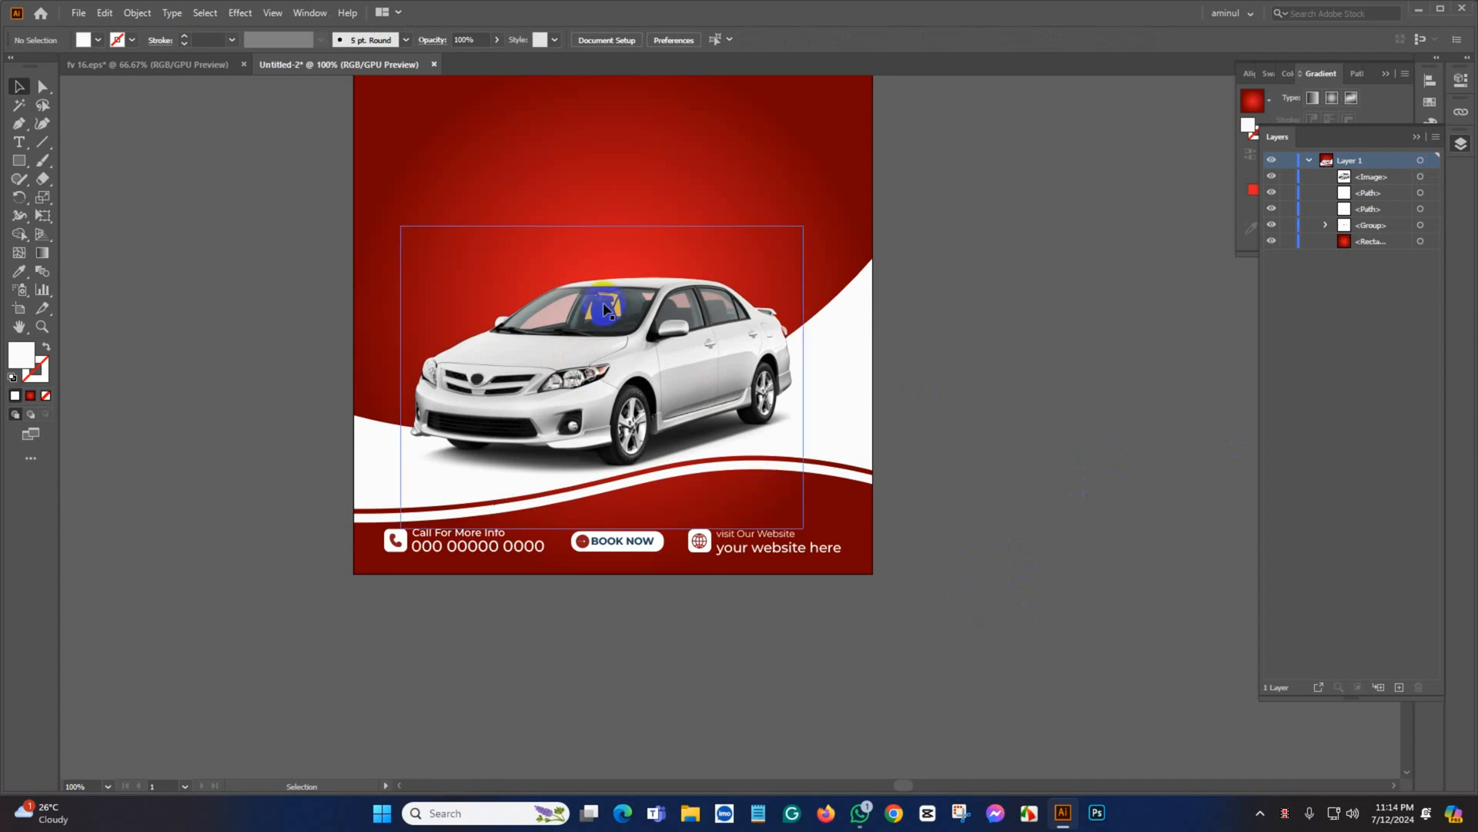
{"action": "left_click", "coordinate": [1419, 140]}
{"action": "left_click", "coordinate": [1391, 77]}
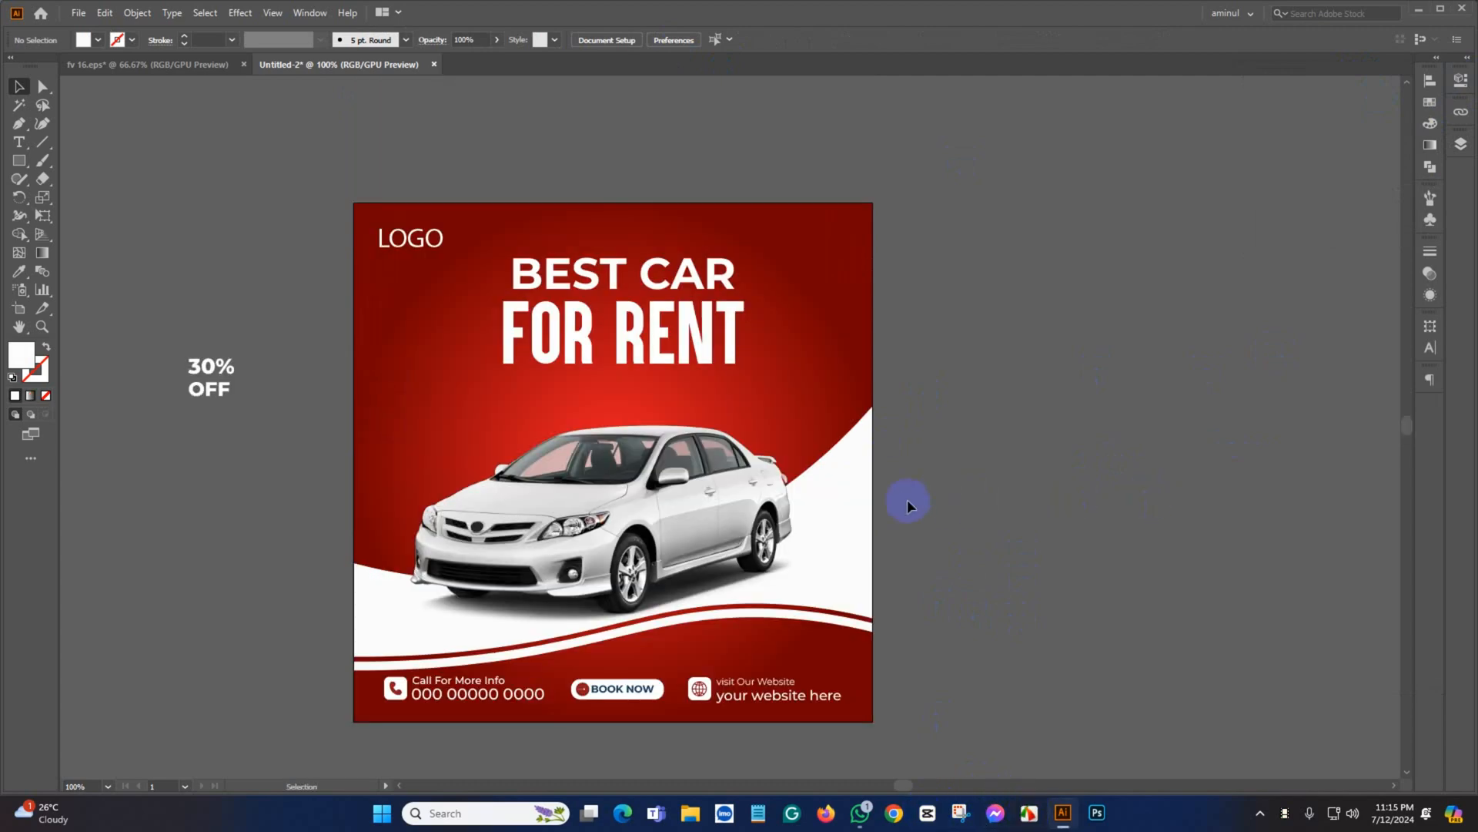
Draw three tall white rectangles side by side over the car and enlarge the middle one to about 58 x 235 px
{"action": "left_click_drag", "start_coordinate": [937, 531], "coordinate": [1042, 450]}
{"action": "scroll", "coordinate": [809, 384], "scroll_direction": "up", "scroll_amount": 1}
{"action": "left_click_drag", "start_coordinate": [808, 457], "coordinate": [749, 459]}
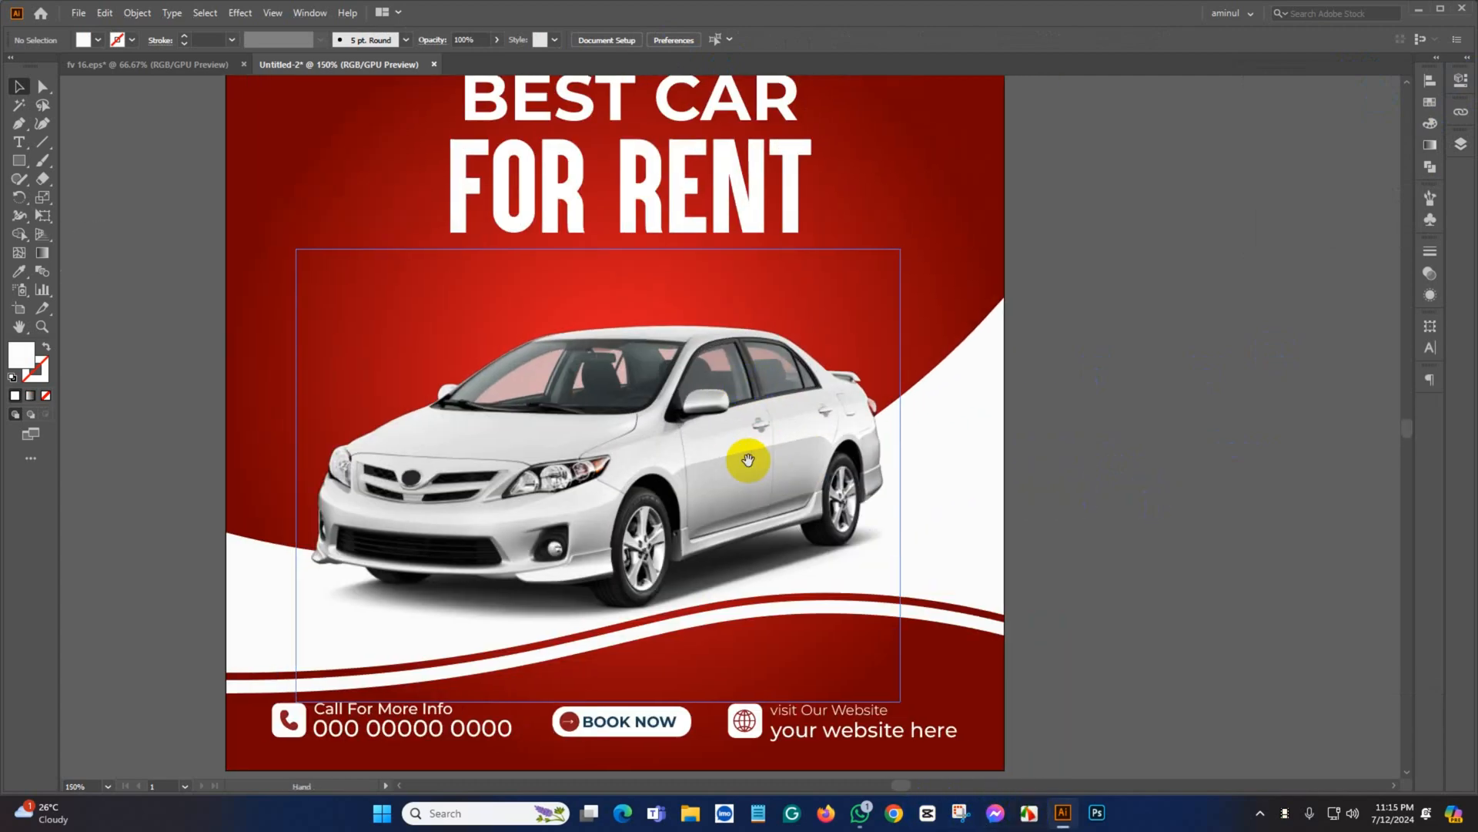
{"action": "scroll", "coordinate": [749, 460], "scroll_direction": "down", "scroll_amount": 1}
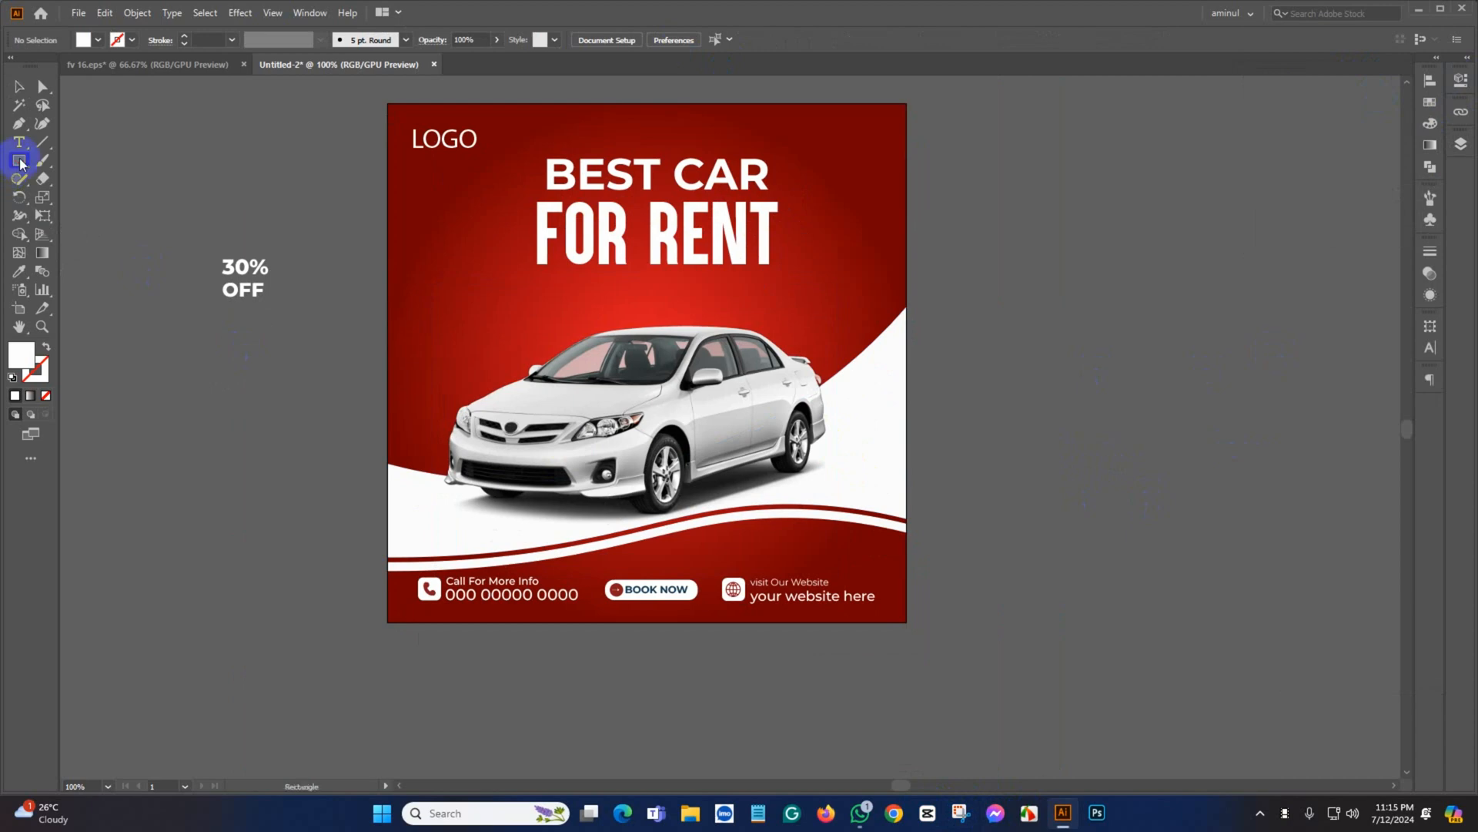
{"action": "left_click_drag", "start_coordinate": [493, 307], "coordinate": [644, 443]}
{"action": "left_click", "coordinate": [19, 86]}
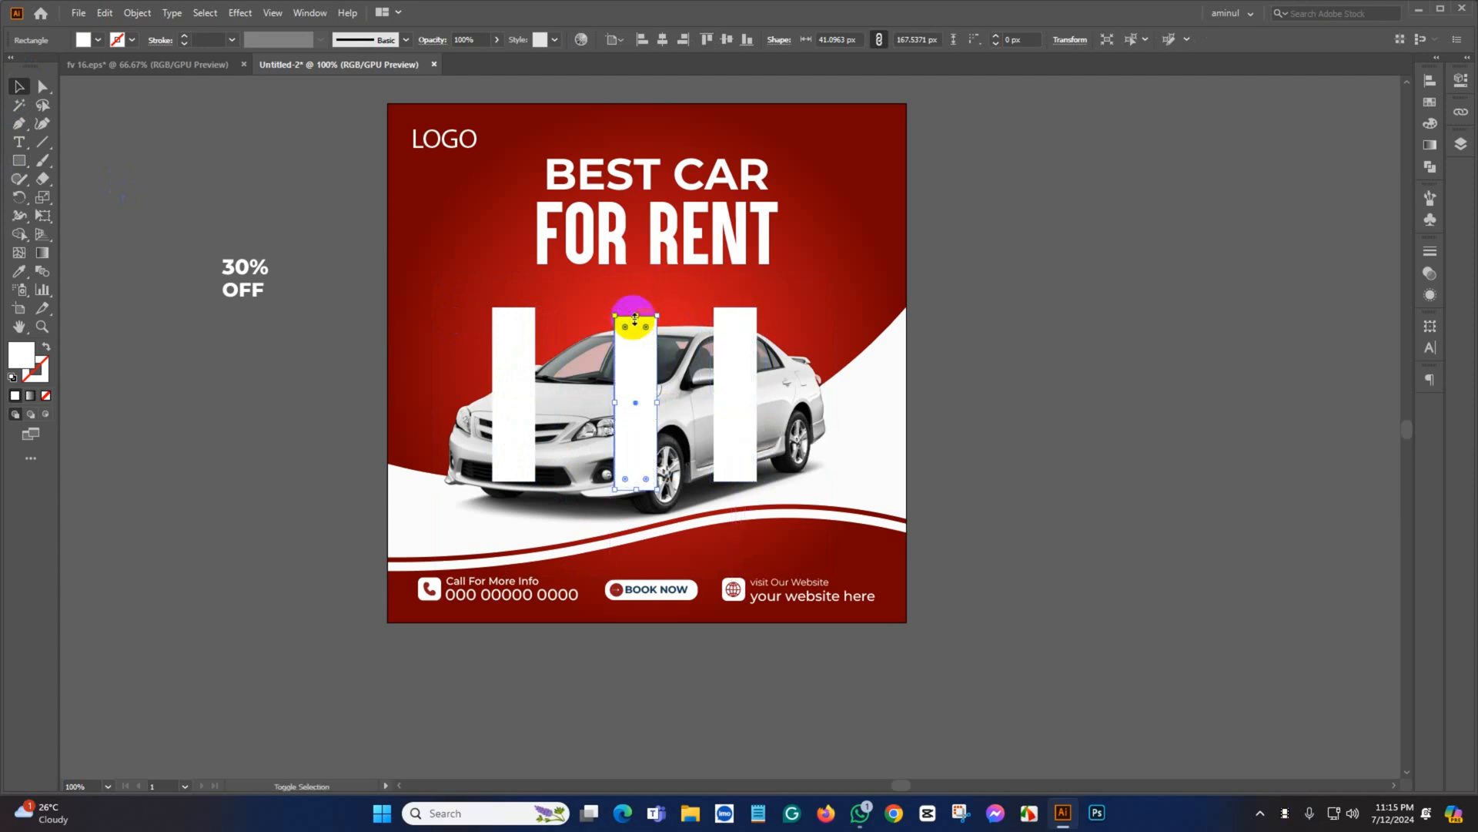
{"action": "left_click_drag", "start_coordinate": [635, 316], "coordinate": [636, 281]}
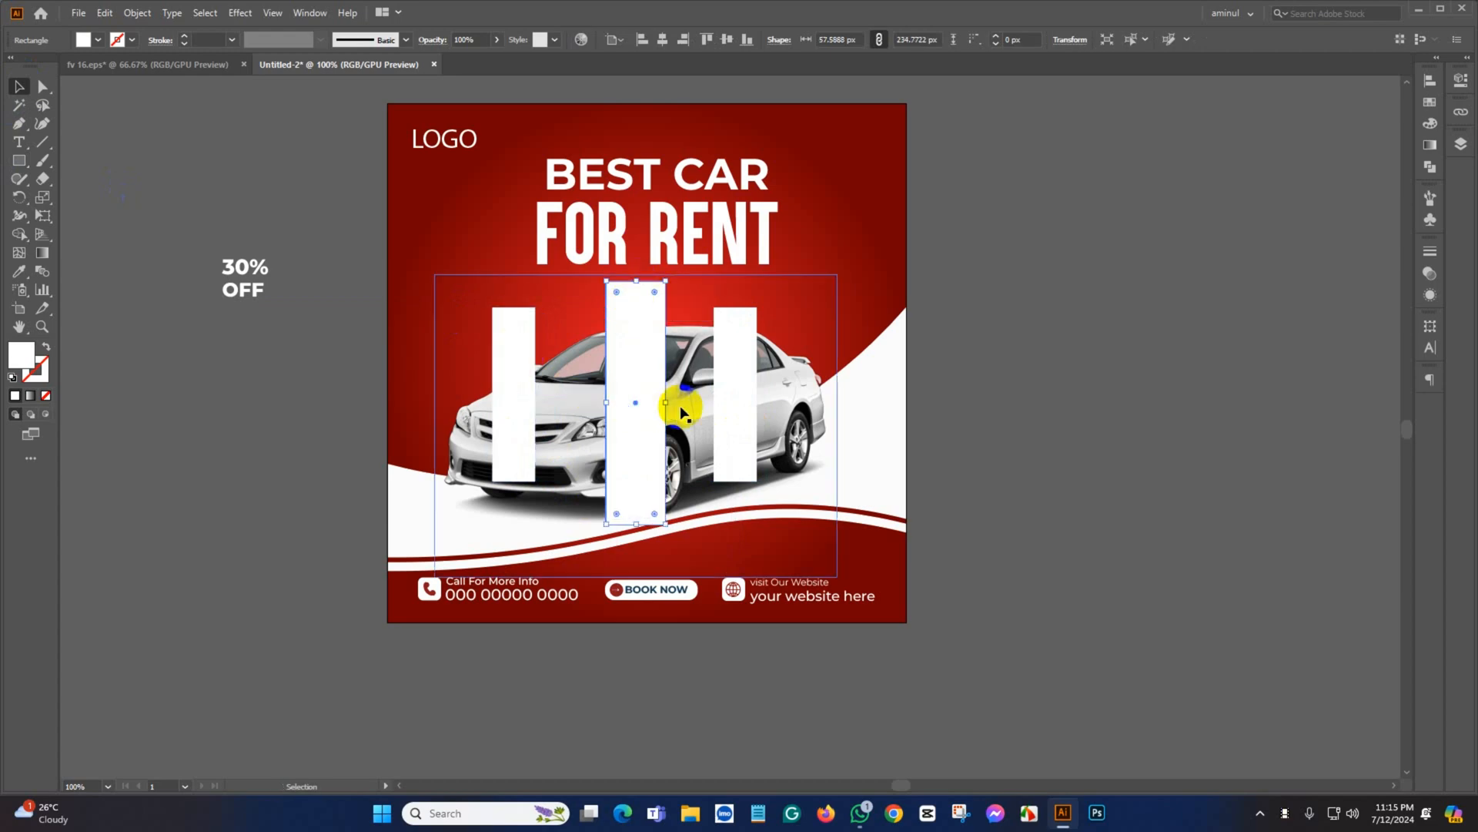
Fill all three rectangles with a white-to-black linear gradient running from light at the top to dark at the base
{"action": "left_click", "coordinate": [534, 451], "text": "shift"}
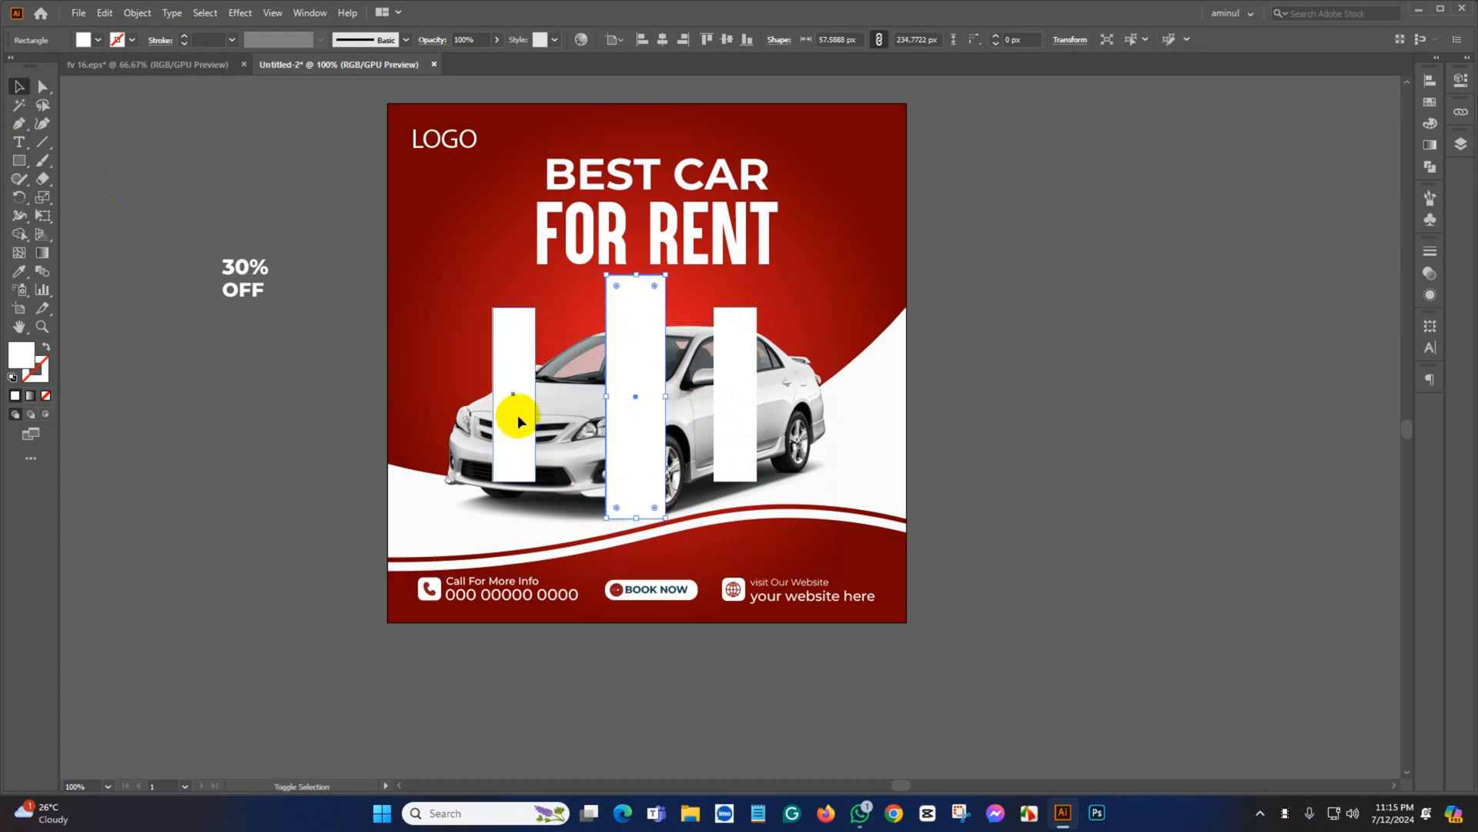
{"action": "left_click", "coordinate": [739, 385], "text": "shift"}
{"action": "left_click", "coordinate": [43, 252]}
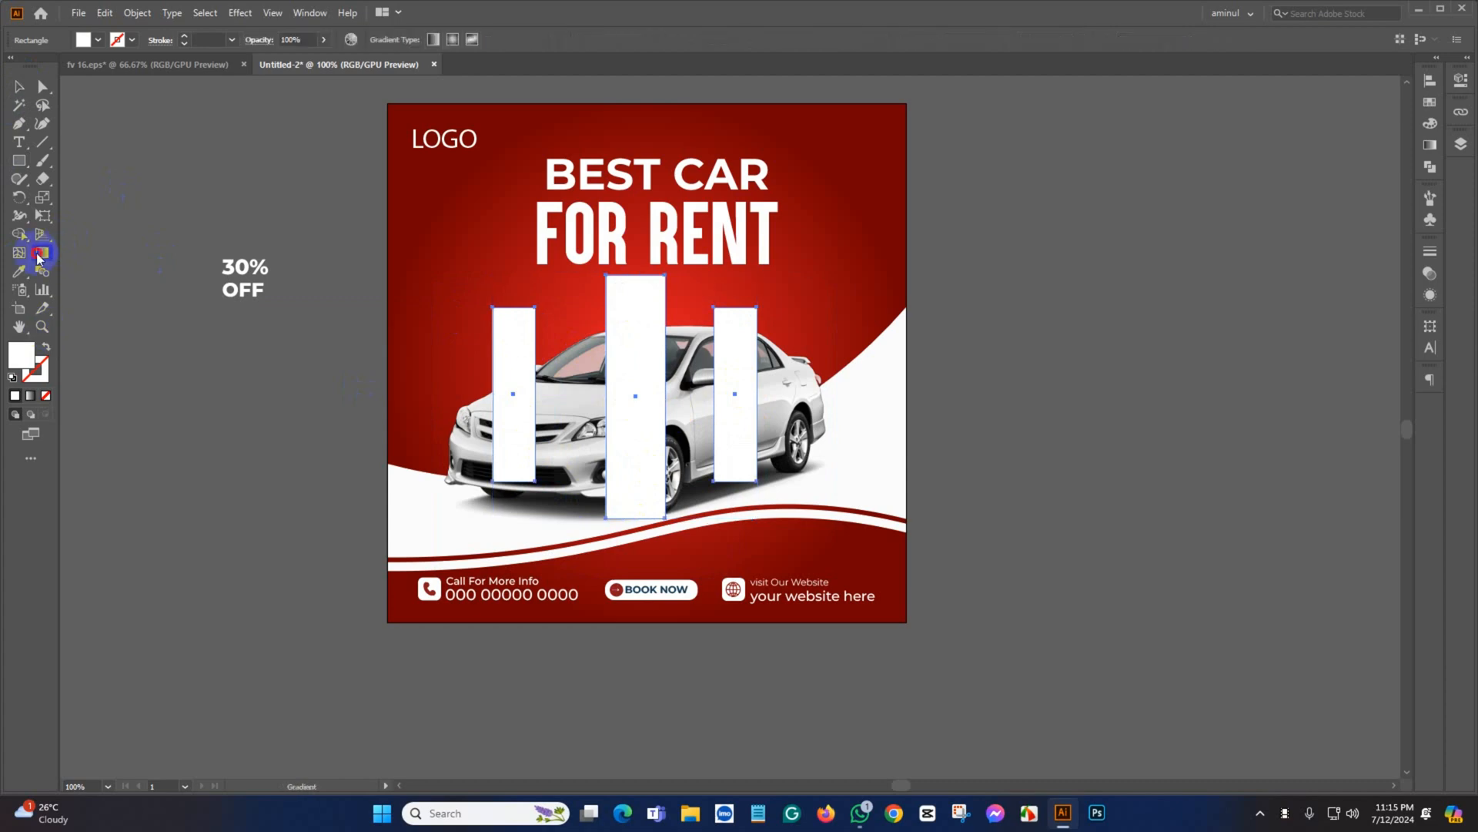
{"action": "left_click", "coordinate": [1433, 147]}
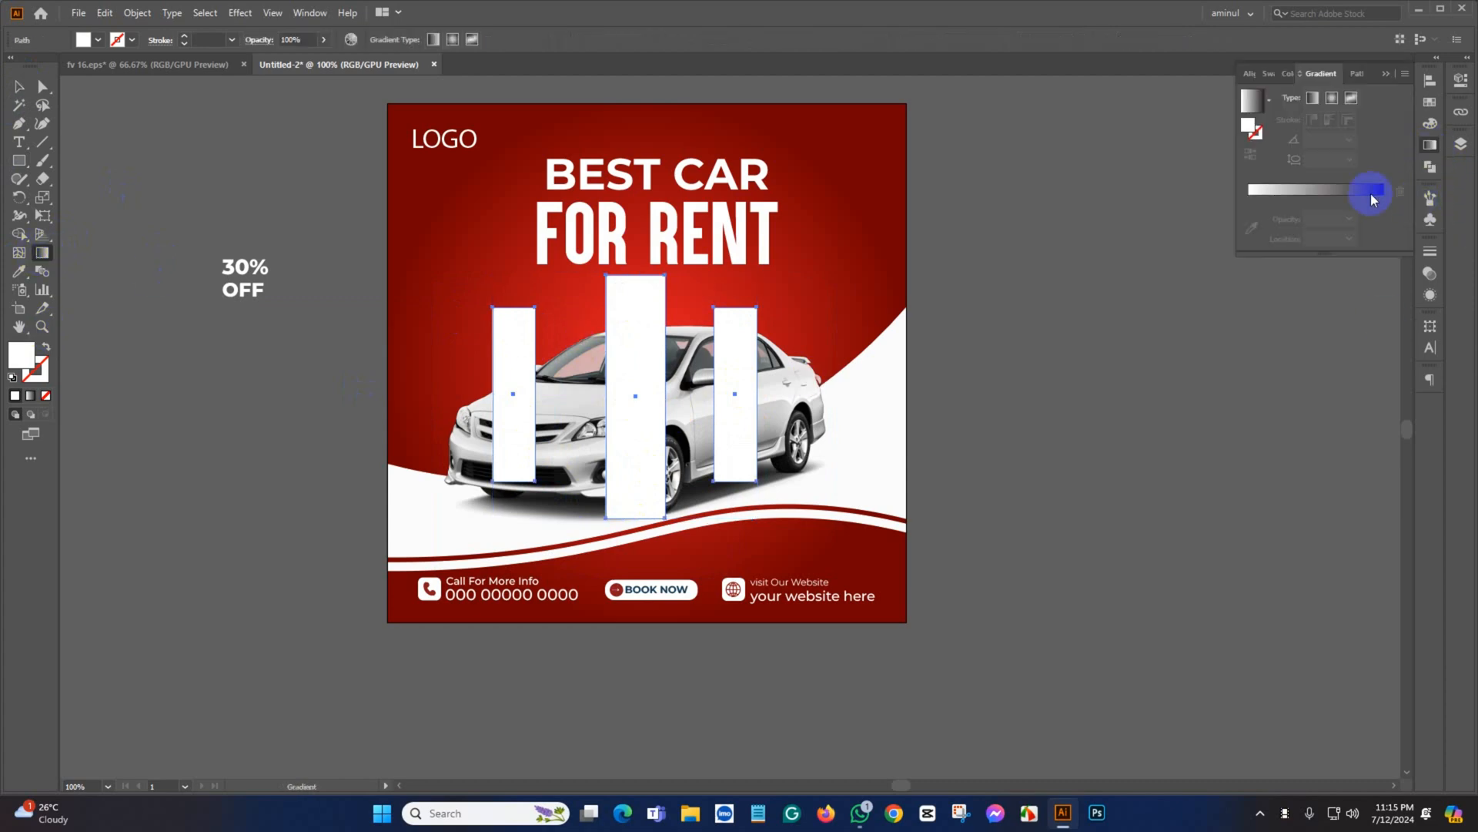
{"action": "left_click", "coordinate": [1324, 194]}
{"action": "mouse_move", "coordinate": [666, 352]}
{"action": "left_mouse_down"}
{"action": "mouse_move", "coordinate": [639, 432]}
{"action": "mouse_move", "coordinate": [664, 526]}
{"action": "mouse_move", "coordinate": [660, 206]}
{"action": "left_mouse_up"}
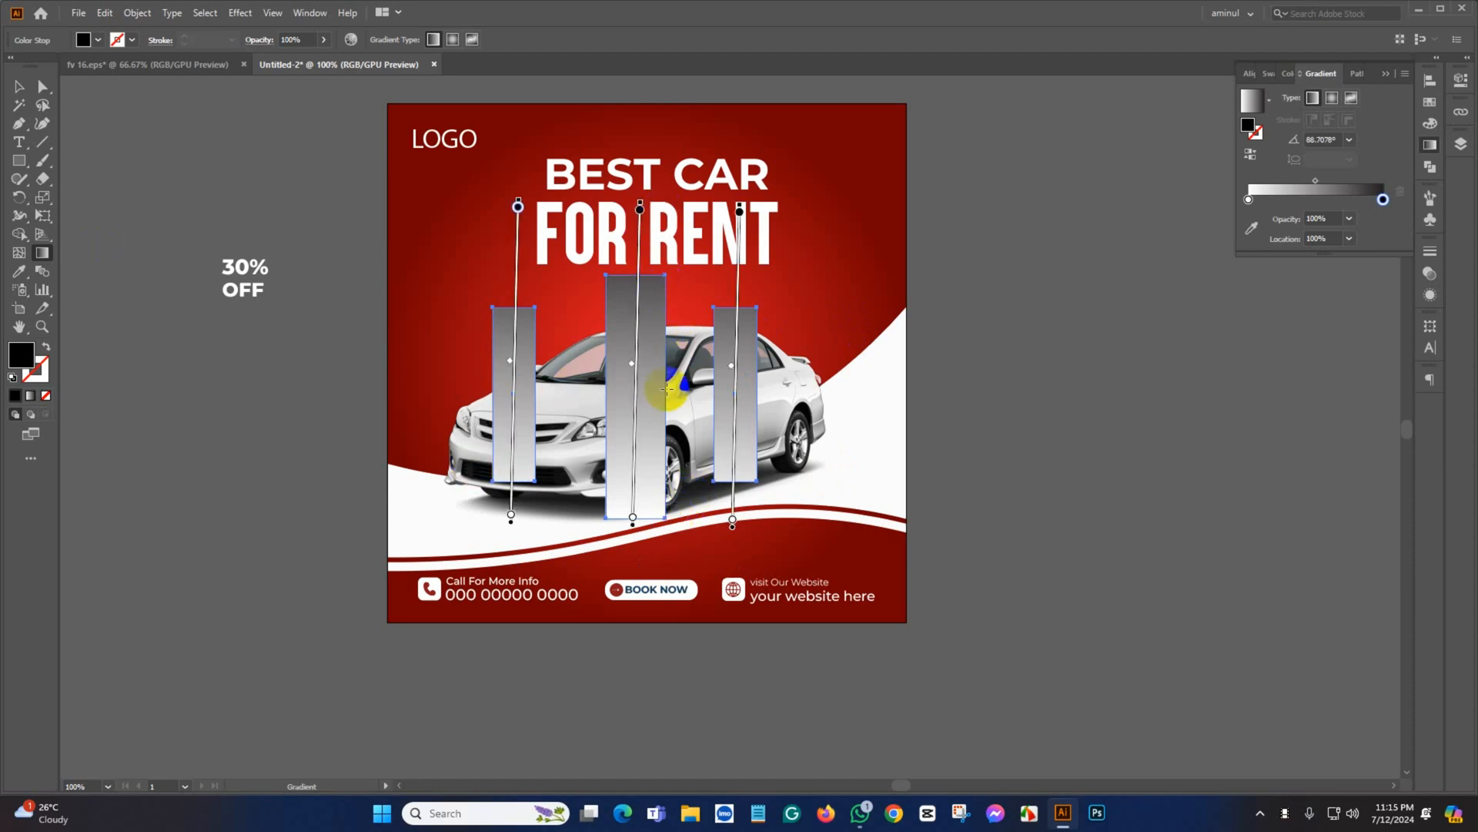
{"action": "left_click_drag", "start_coordinate": [660, 256], "coordinate": [656, 549]}
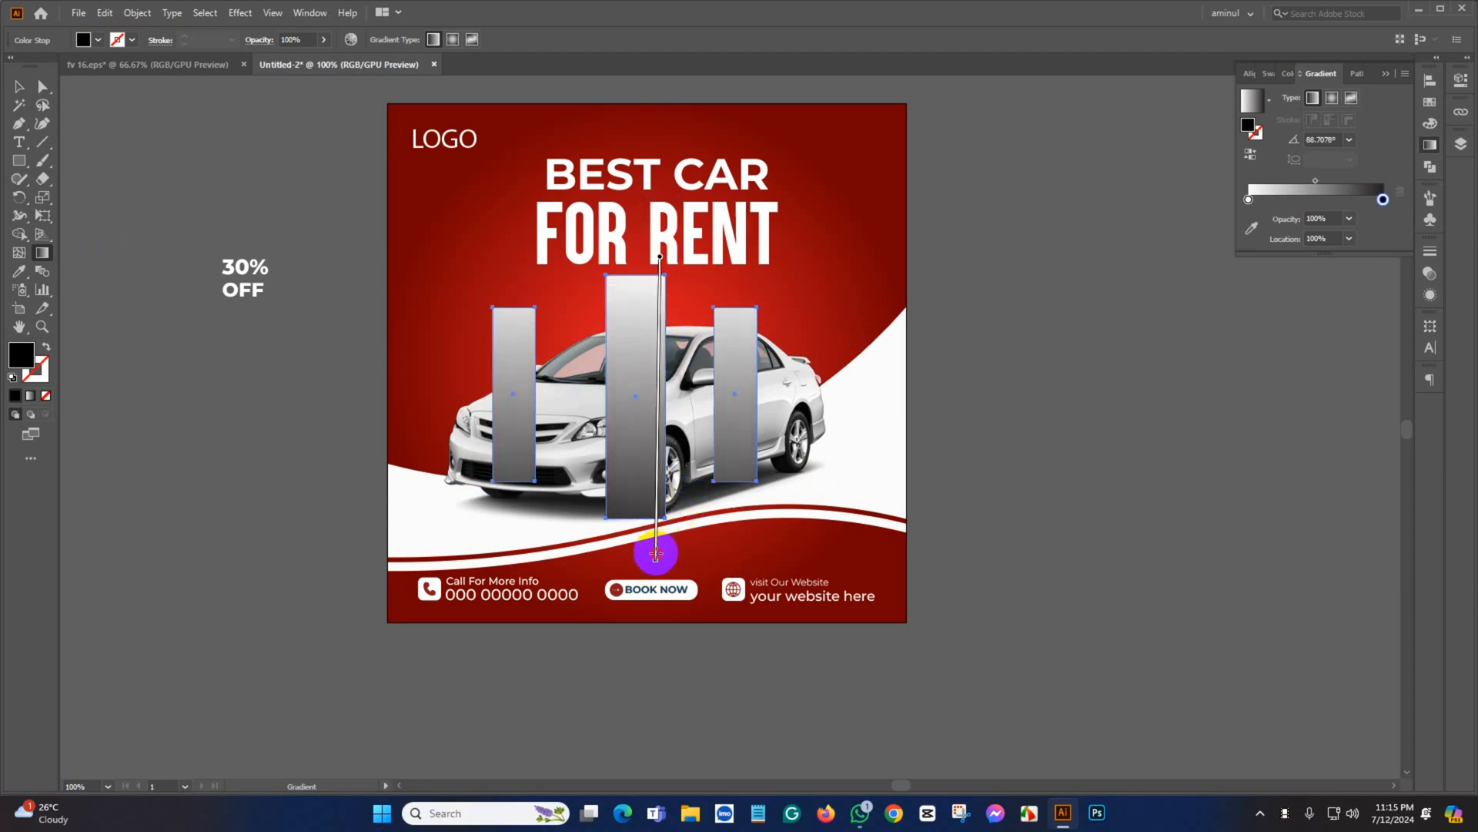
Set the blending mode of the three gradient rectangles to Multiply and deselect them
{"action": "left_click", "coordinate": [19, 86]}
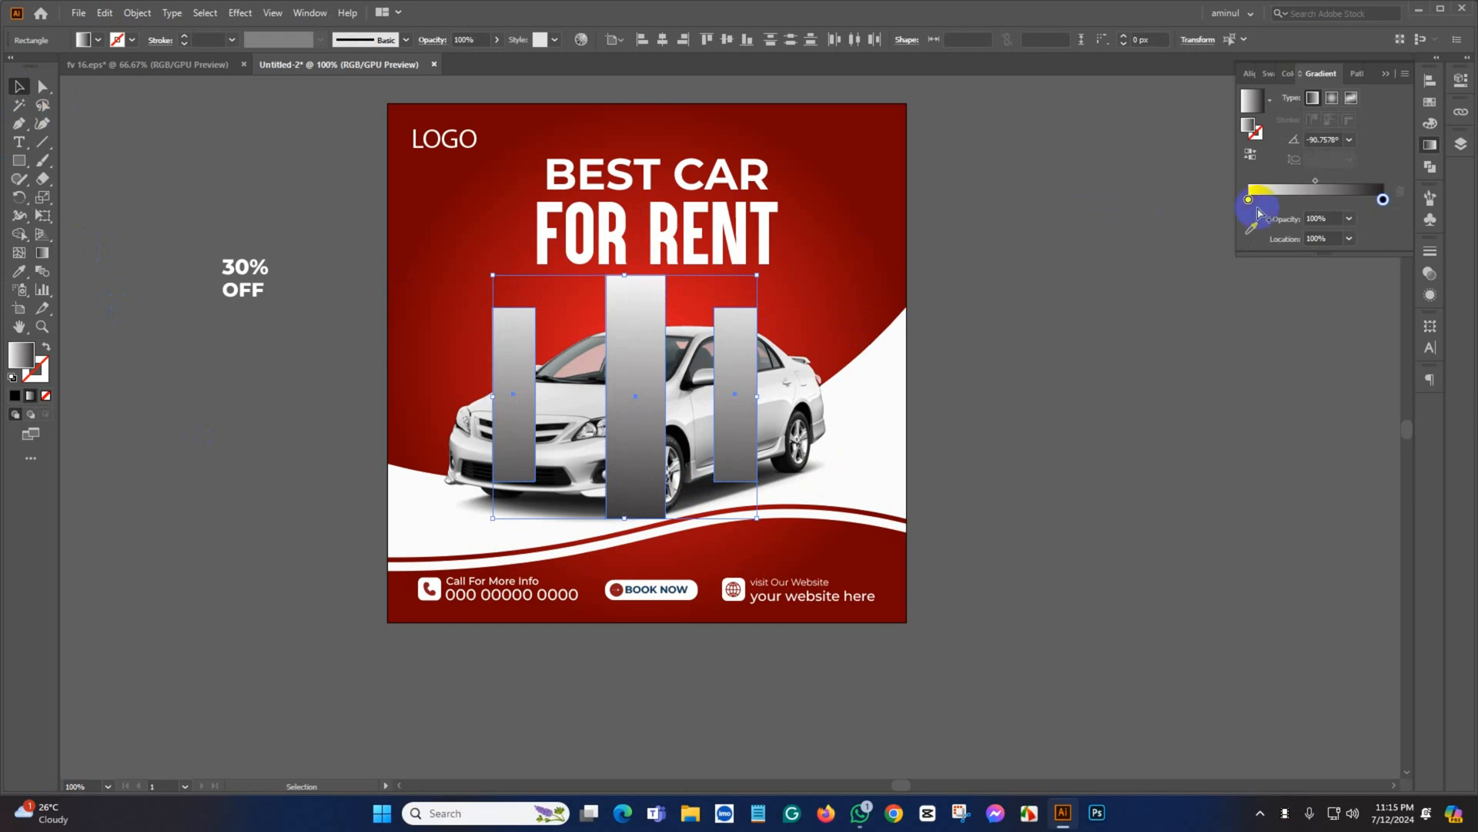
{"action": "left_click", "coordinate": [1321, 218]}
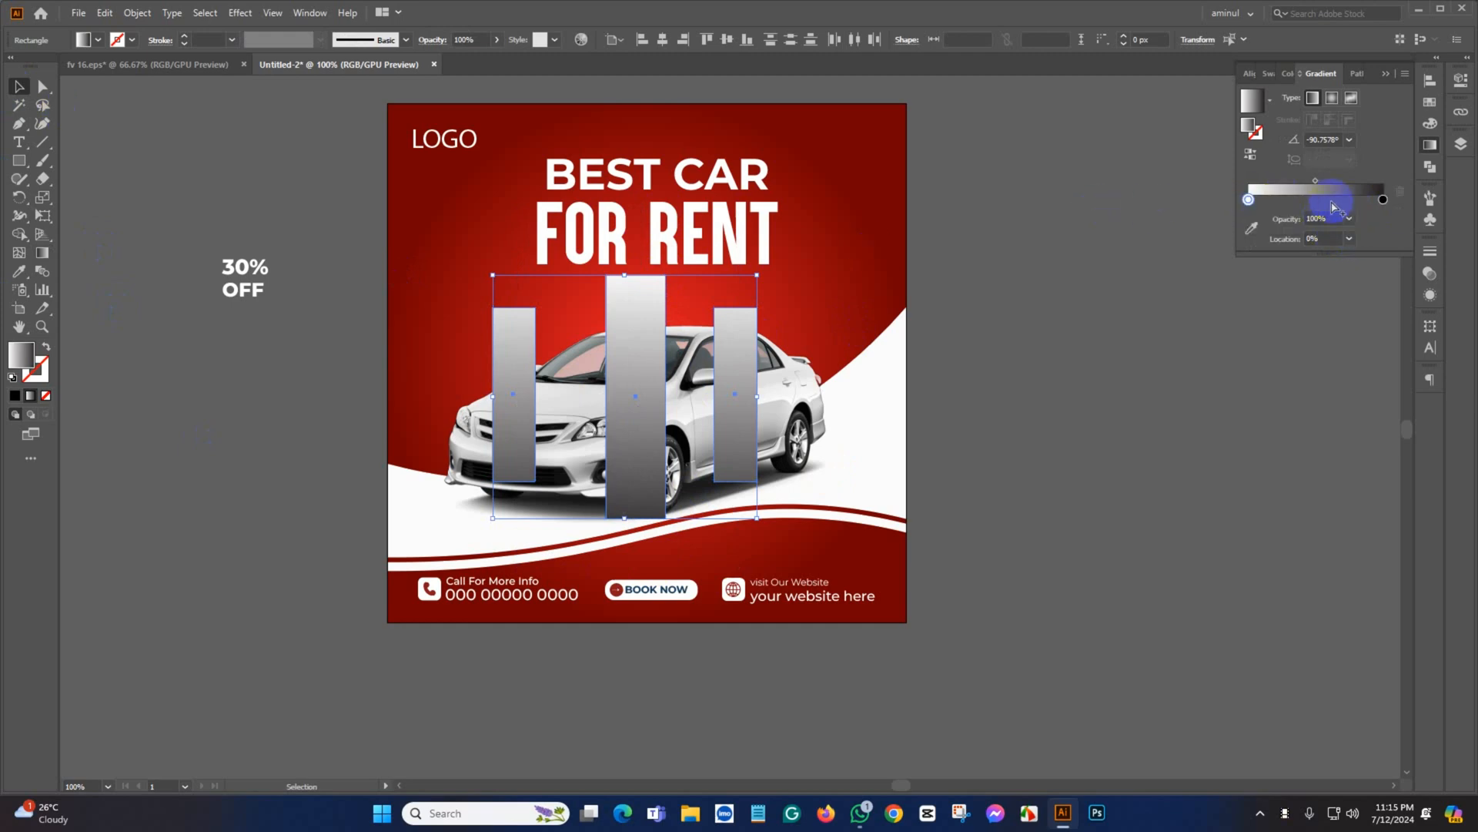
{"action": "left_click", "coordinate": [425, 44]}
{"action": "left_click", "coordinate": [331, 65]}
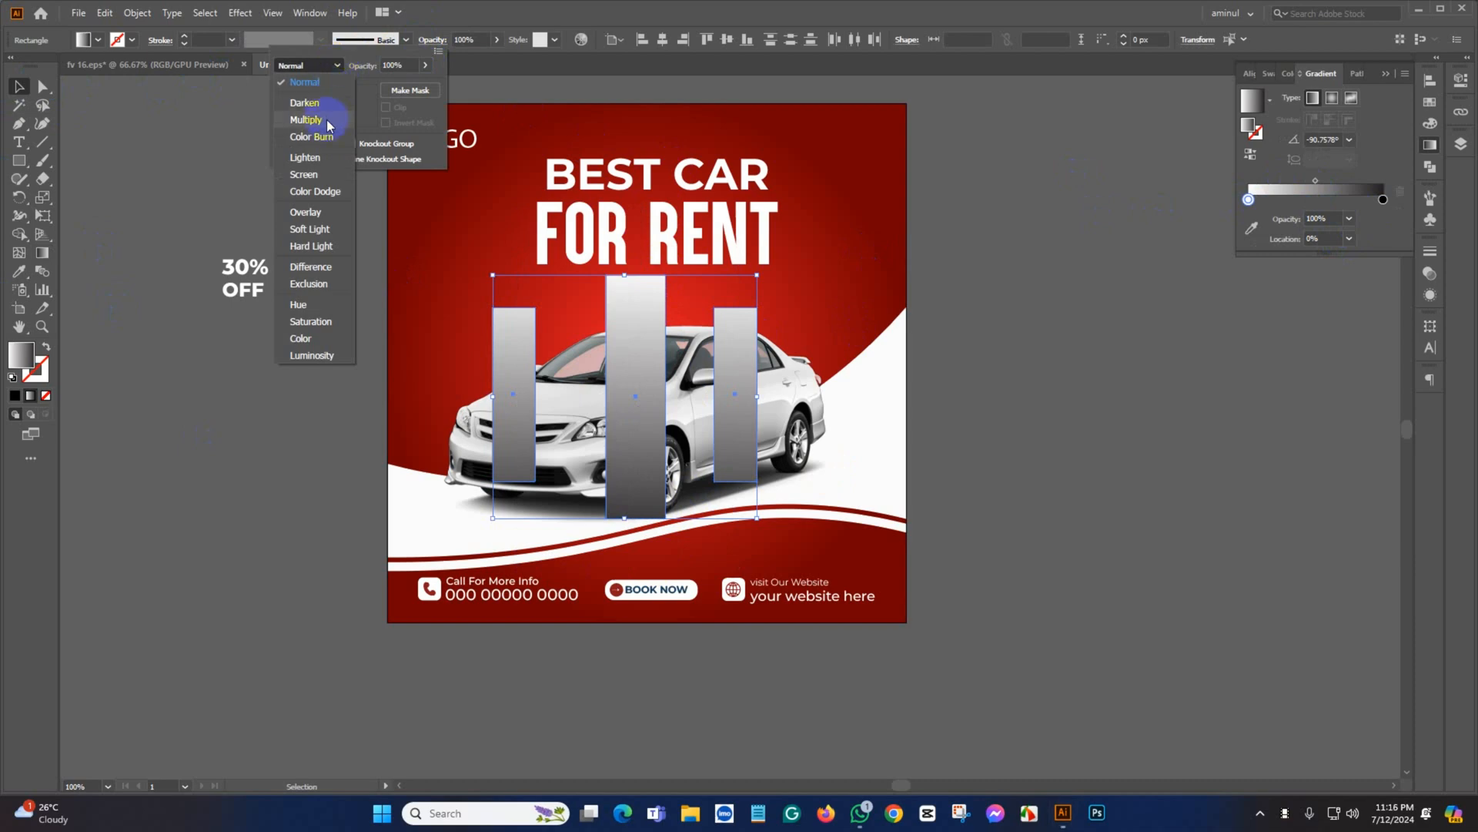
{"action": "left_click", "coordinate": [339, 125]}
{"action": "left_click", "coordinate": [14, 92]}
{"action": "left_click", "coordinate": [200, 470]}
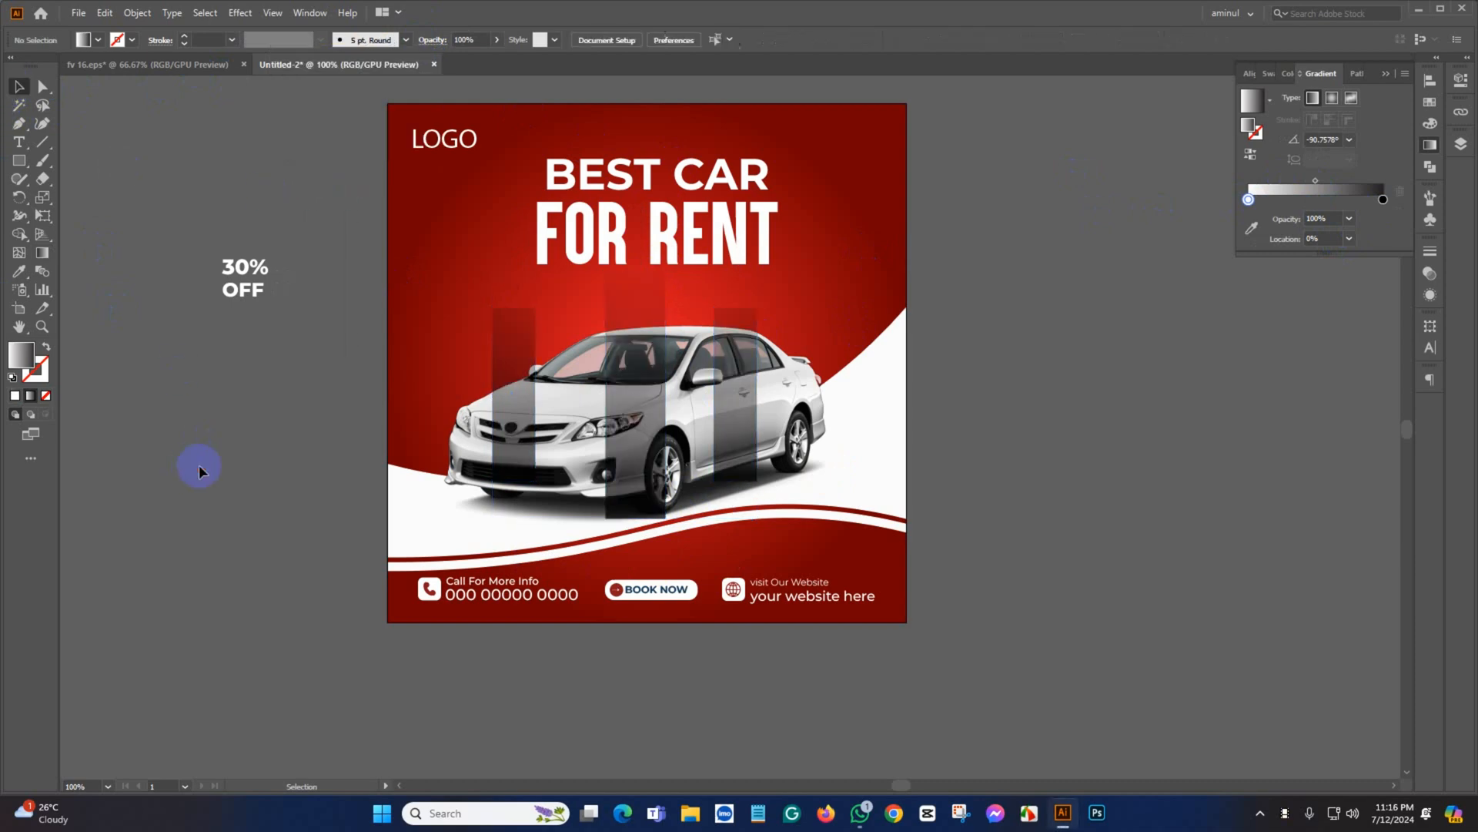
Group the three gradient rectangles and move the group below the car and both white waves in the stacking order
{"action": "left_click", "coordinate": [647, 301]}
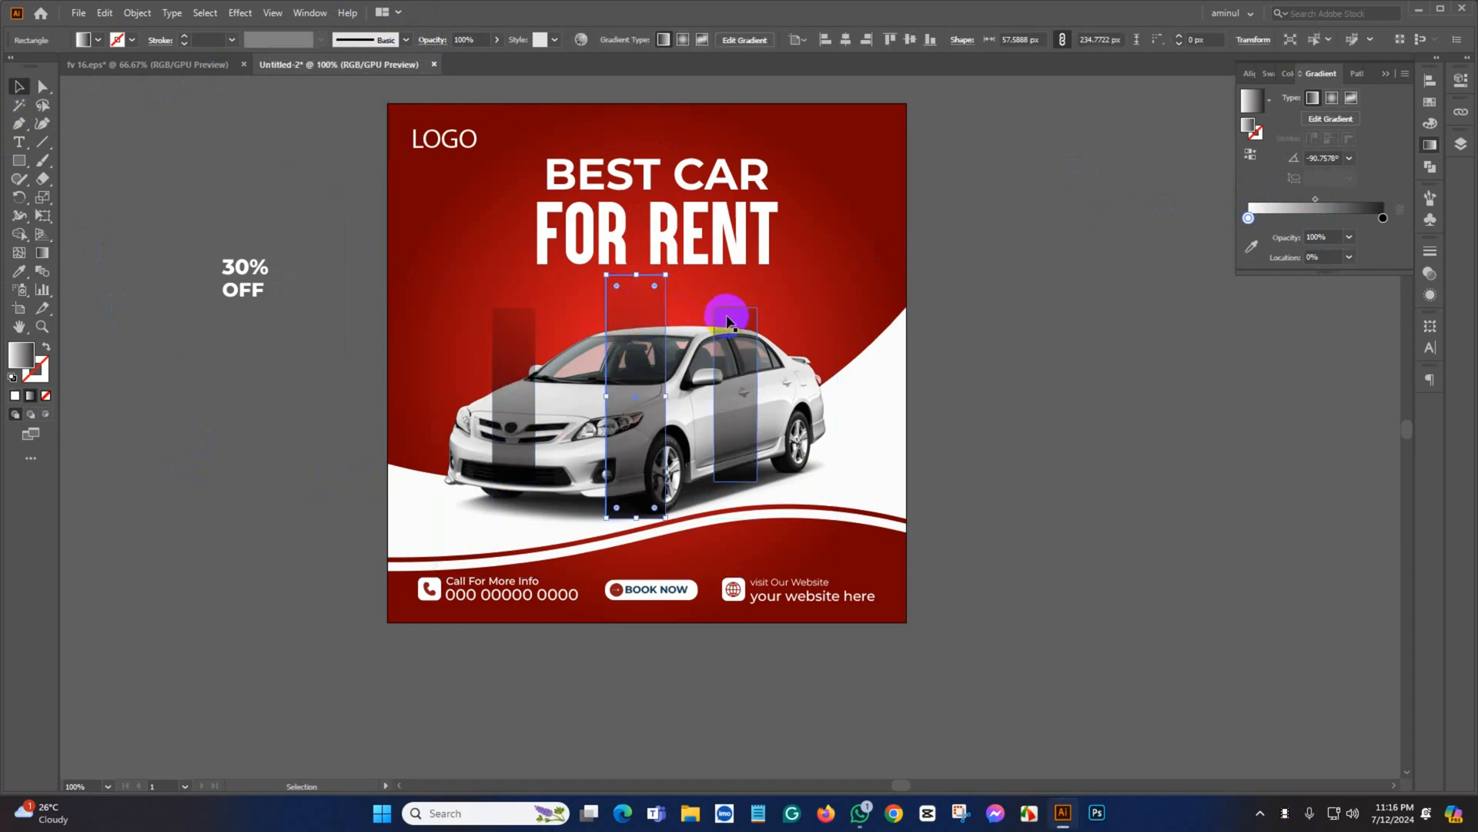
{"action": "left_click", "coordinate": [727, 315], "text": "shift"}
{"action": "left_click", "coordinate": [503, 328], "text": "shift"}
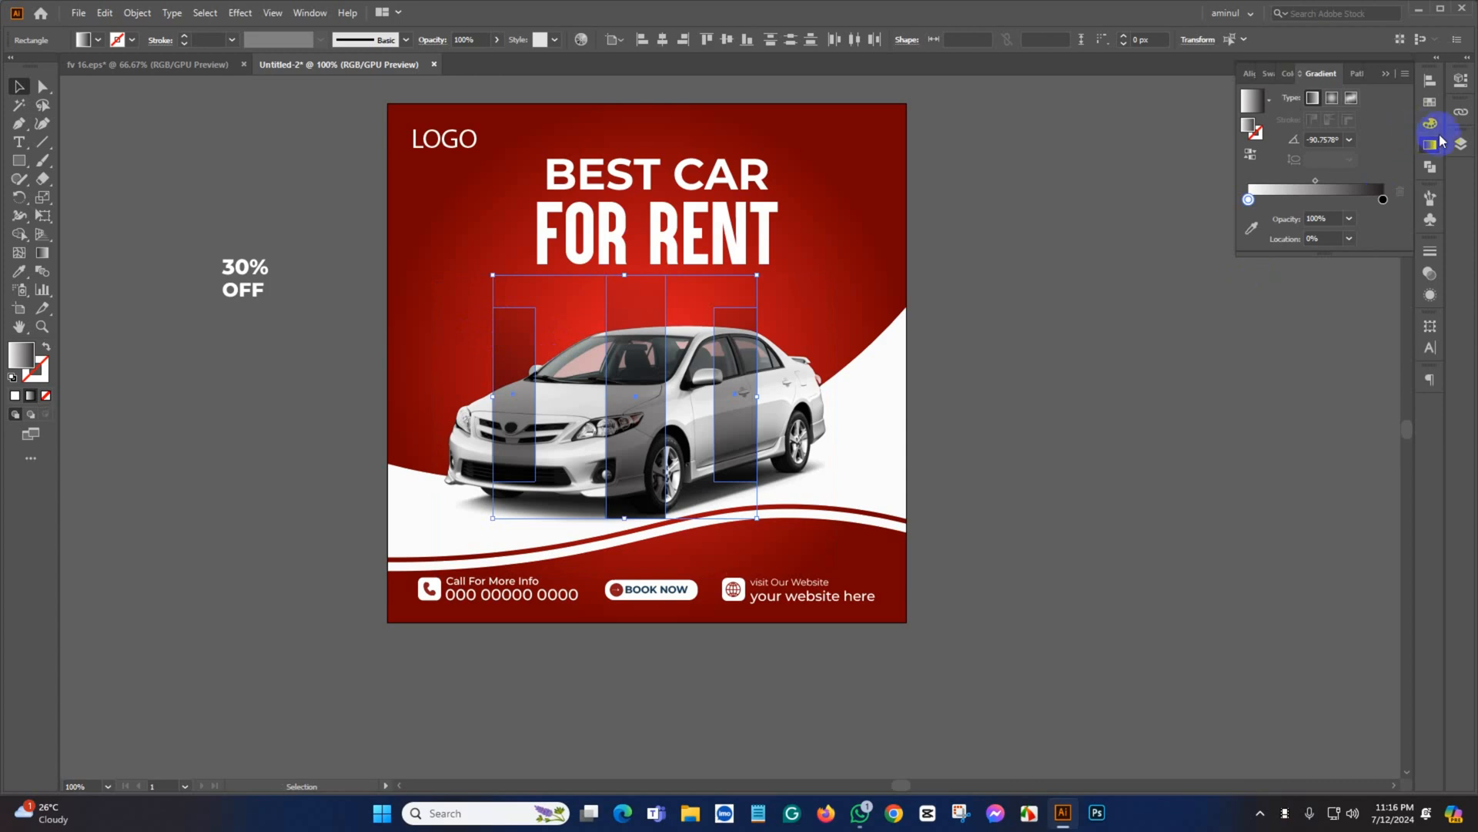
{"action": "left_click", "coordinate": [1434, 102]}
{"action": "left_click", "coordinate": [1462, 141]}
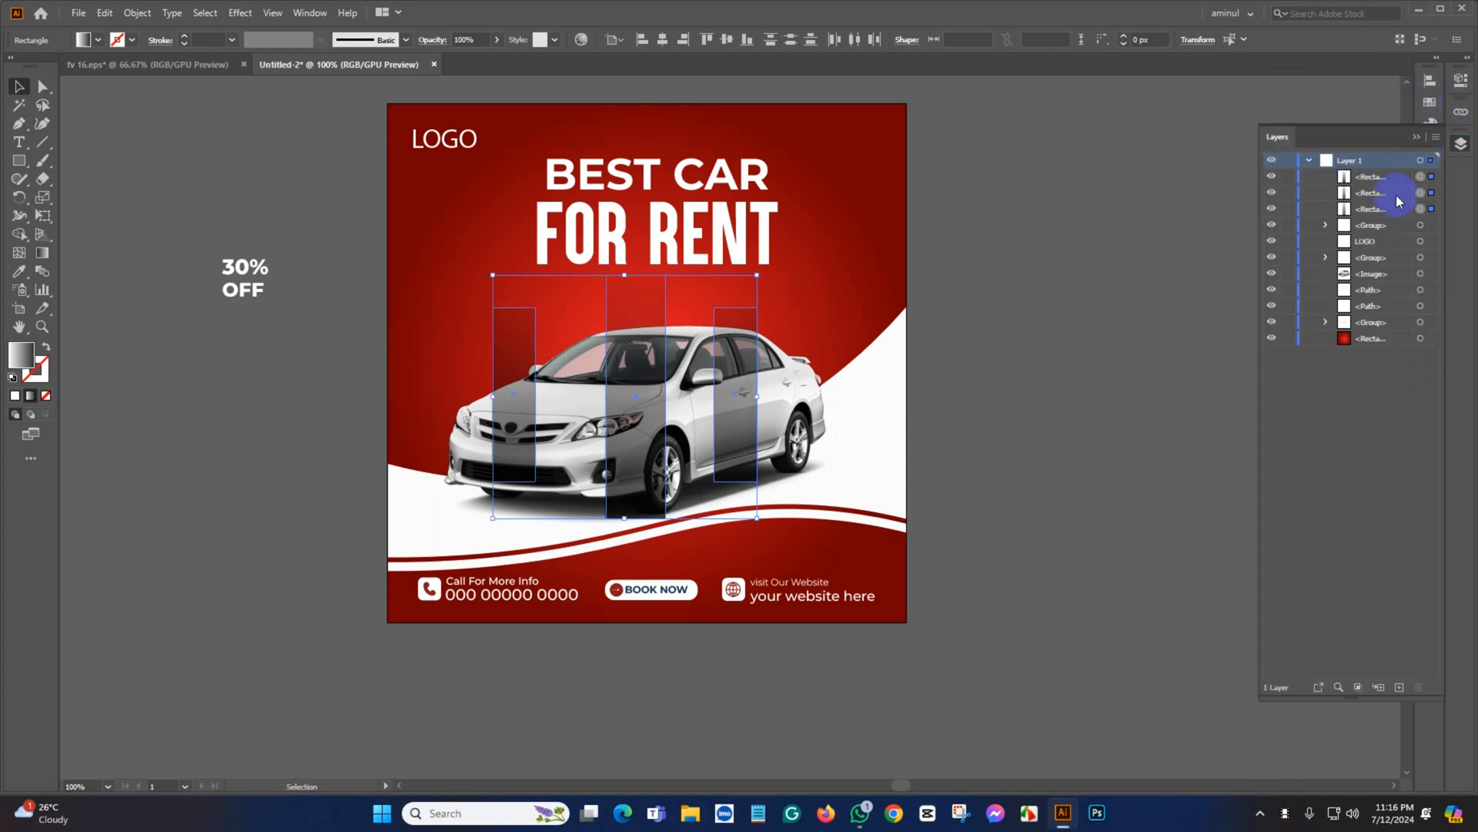
{"action": "key", "text": "ctrl+g"}
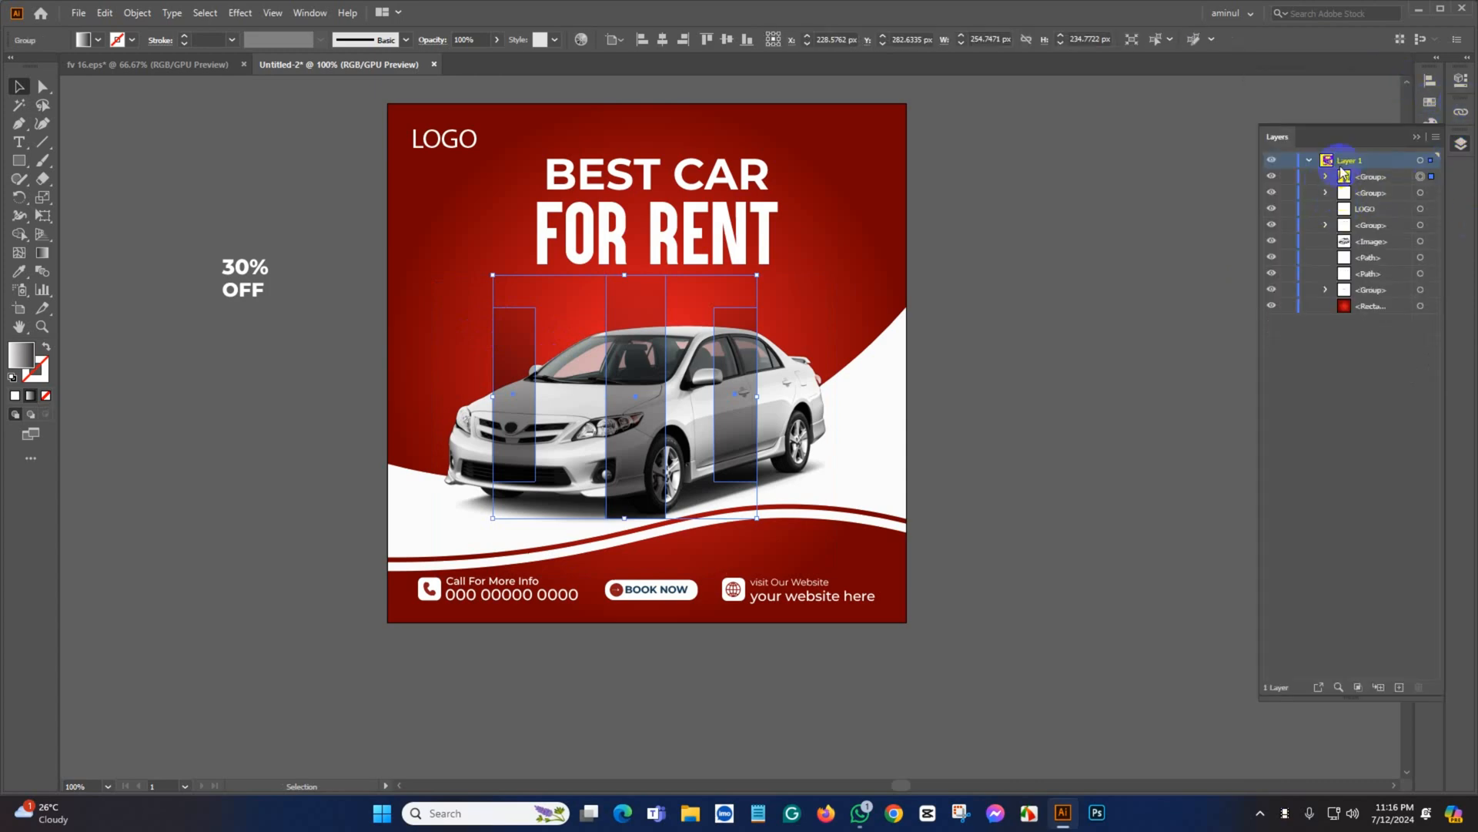
{"action": "left_click_drag", "start_coordinate": [1362, 257], "coordinate": [1371, 279]}
{"action": "left_click", "coordinate": [1147, 450]}
{"action": "left_click", "coordinate": [1215, 493]}
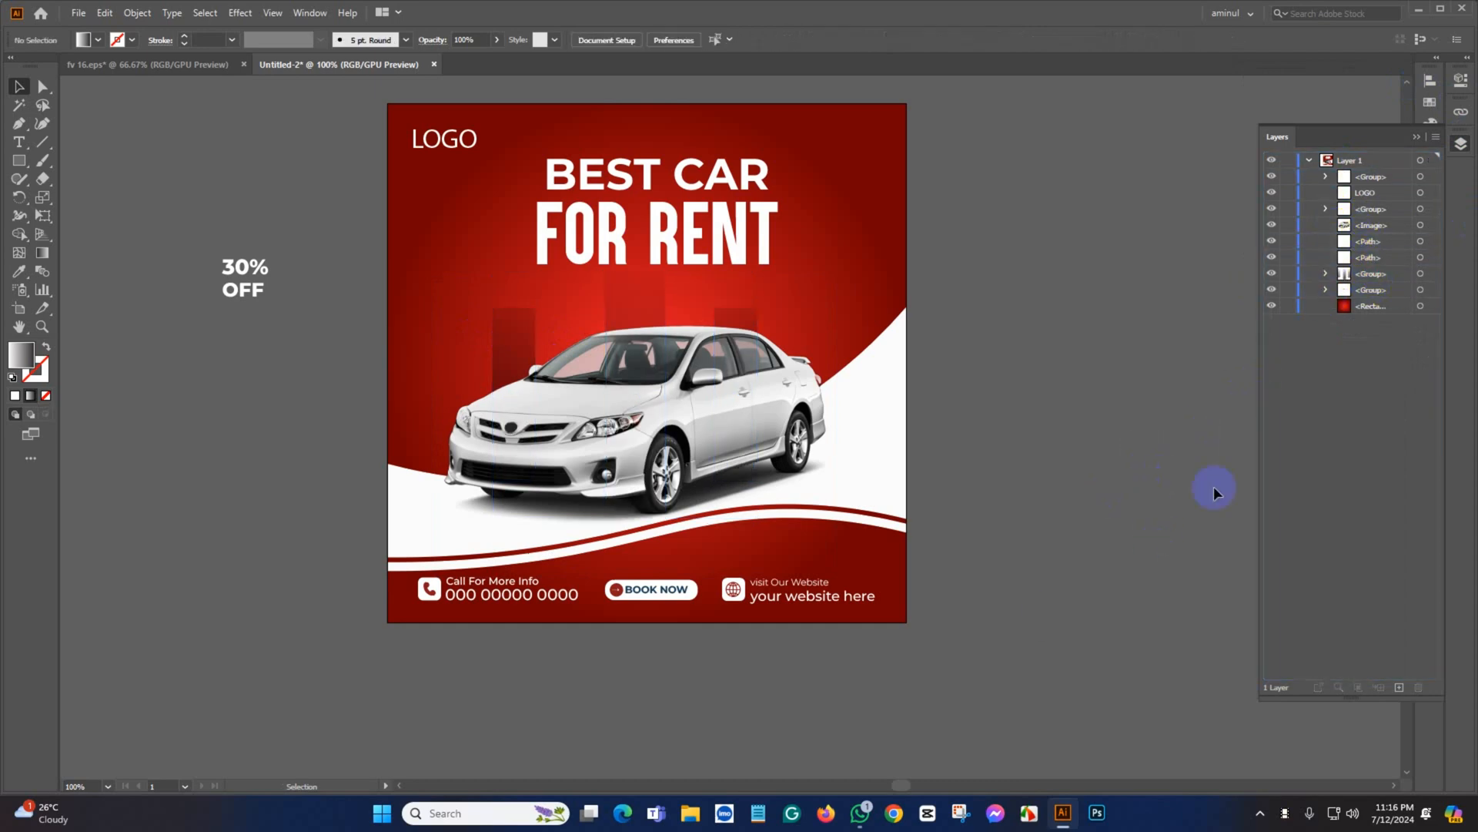
Center the car image horizontally on the artboard
{"action": "left_click", "coordinate": [793, 462]}
{"action": "key", "text": "ctrl+minus"}
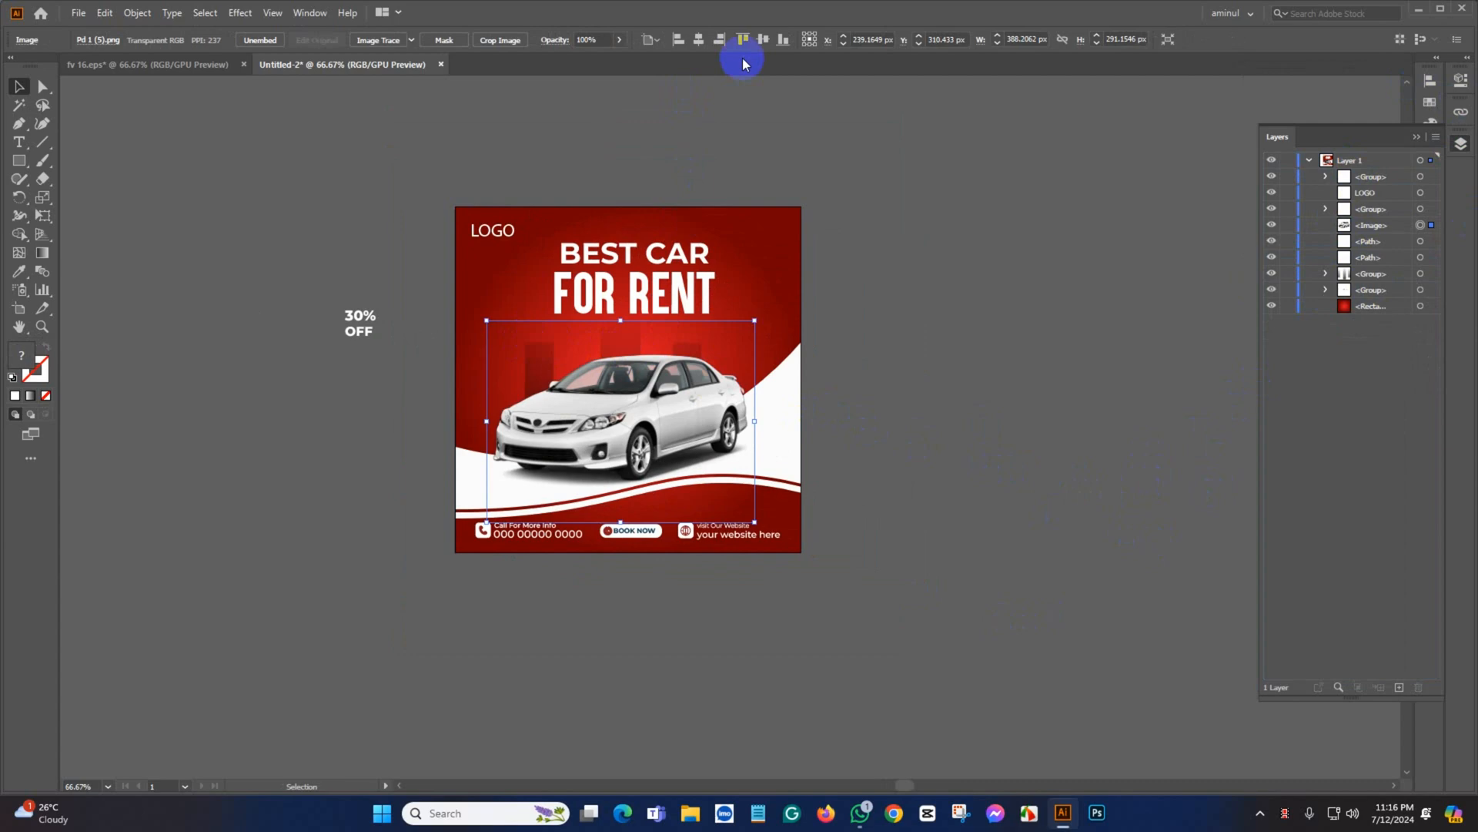
{"action": "left_click", "coordinate": [703, 43]}
{"action": "left_click", "coordinate": [702, 42]}
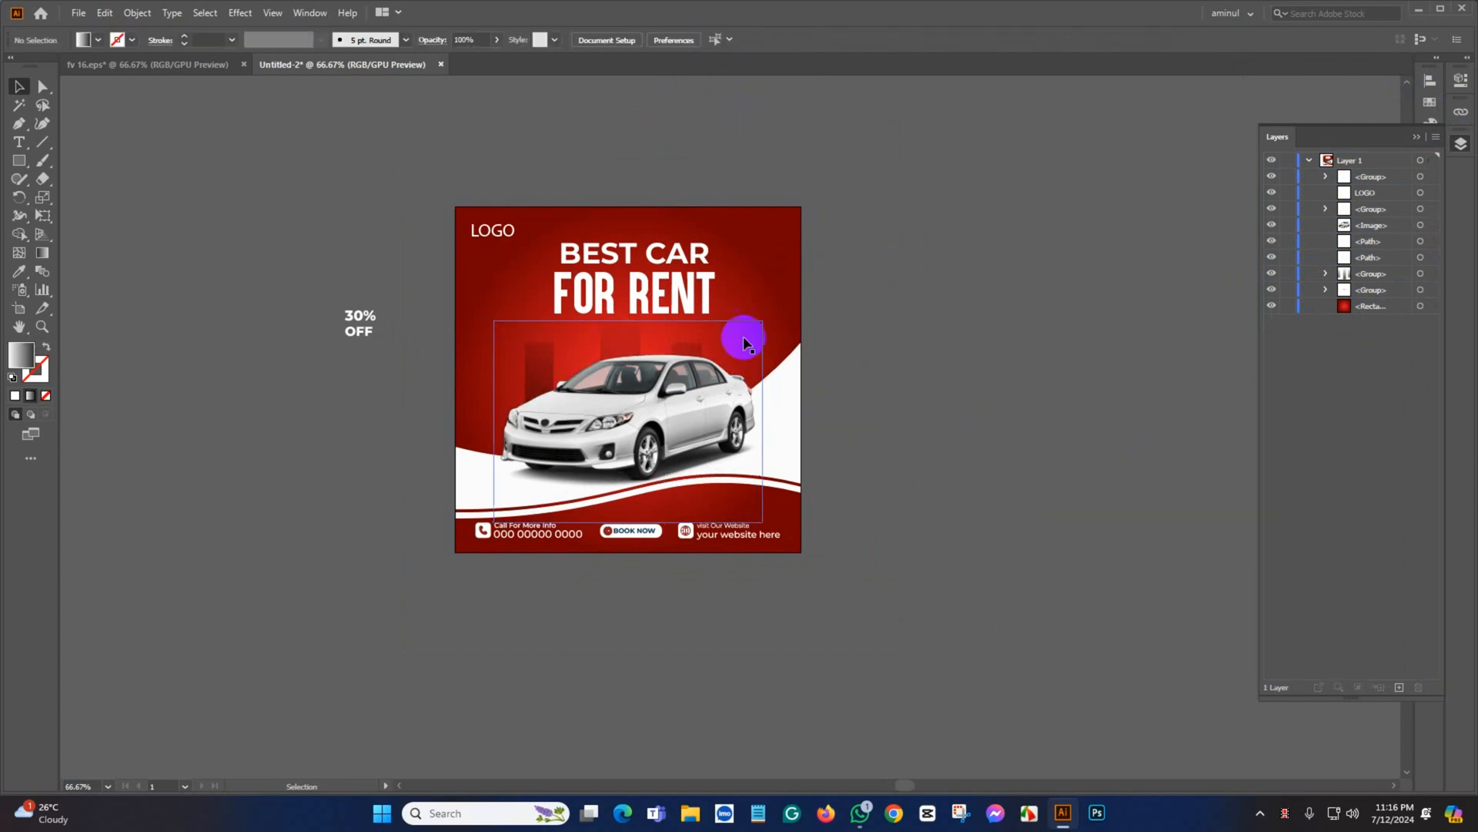
Center the group of three gradient skyline bars horizontally on the artboard and deselect it
{"action": "left_click", "coordinate": [621, 317]}
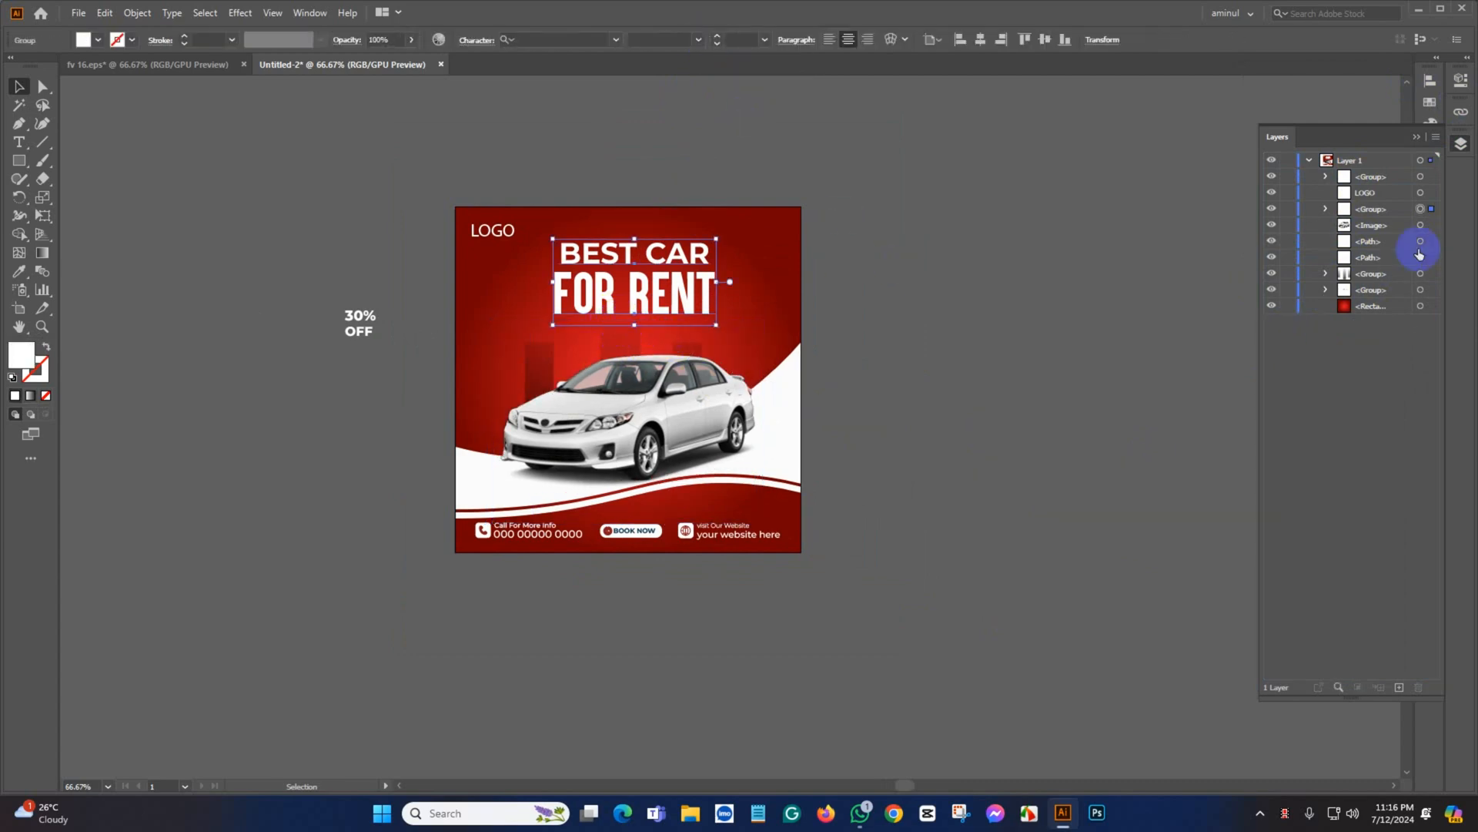
{"action": "left_click", "coordinate": [1421, 275]}
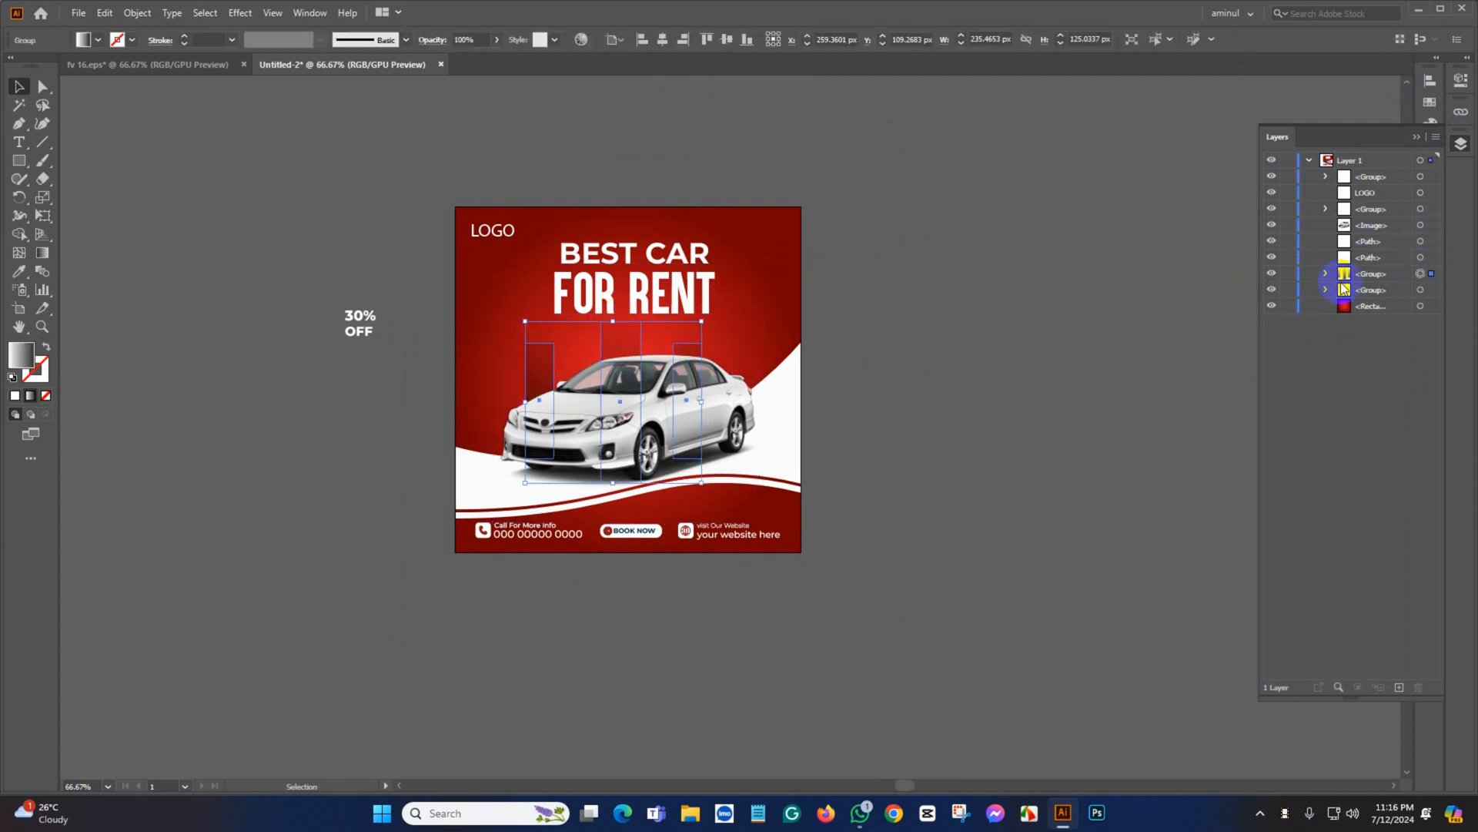
{"action": "left_click", "coordinate": [662, 41]}
{"action": "left_click", "coordinate": [817, 247]}
{"action": "scroll", "coordinate": [939, 330], "scroll_direction": "up", "scroll_amount": 2}
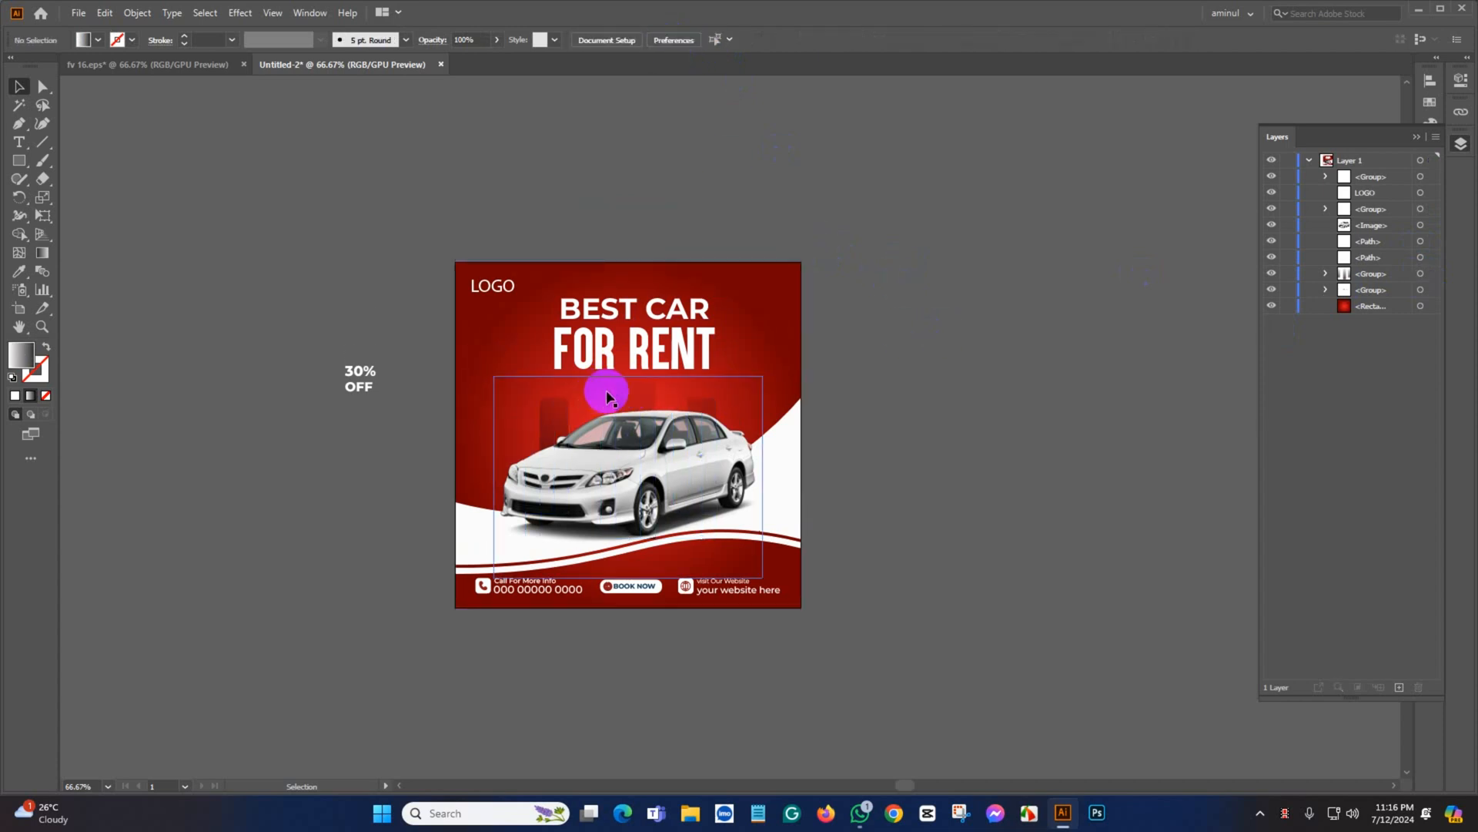
{"action": "left_click", "coordinate": [1421, 276]}
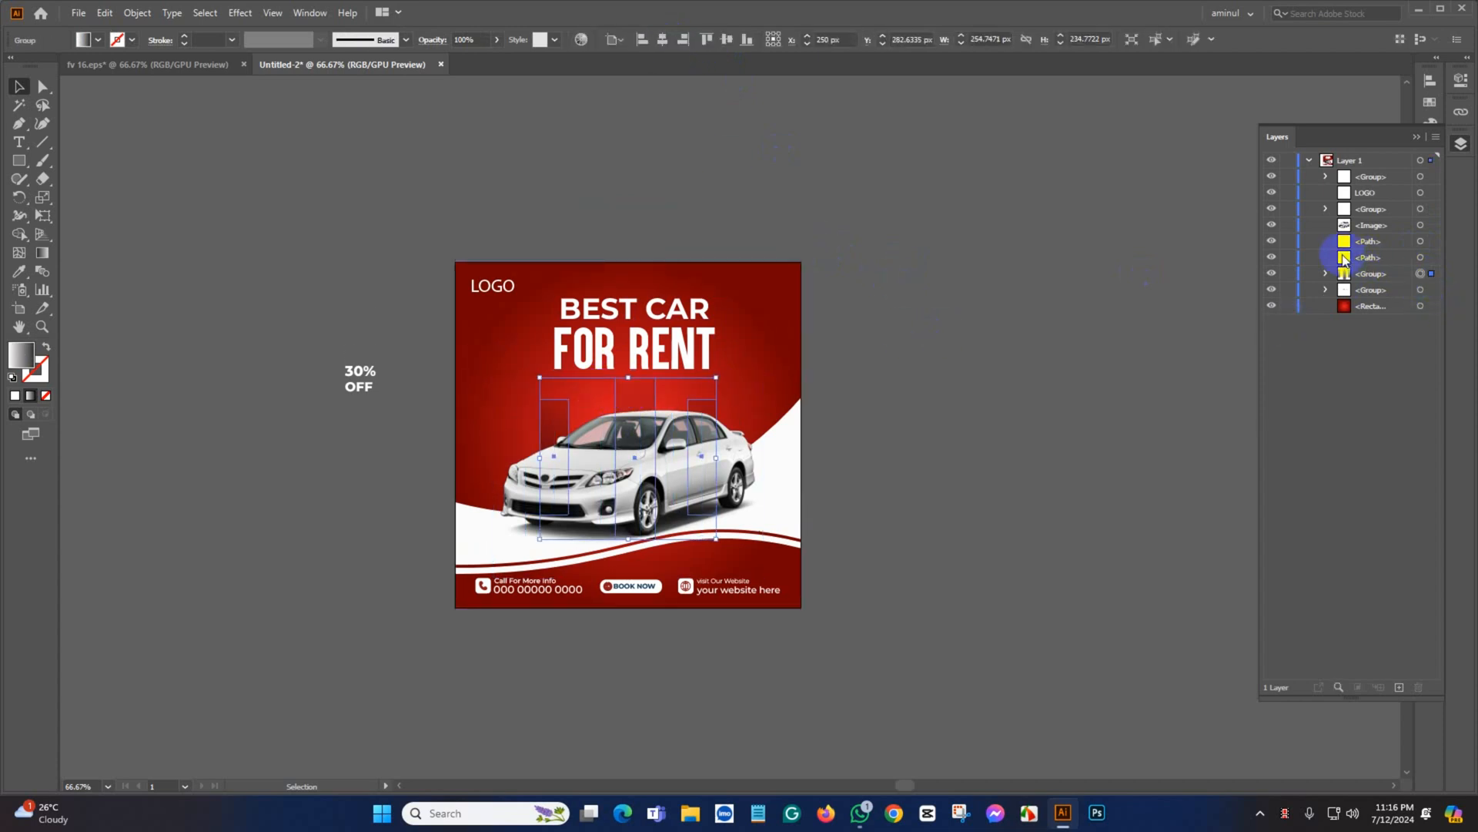
{"action": "left_click", "coordinate": [1208, 364]}
{"action": "scroll", "coordinate": [1047, 431], "scroll_direction": "up", "scroll_amount": 1}
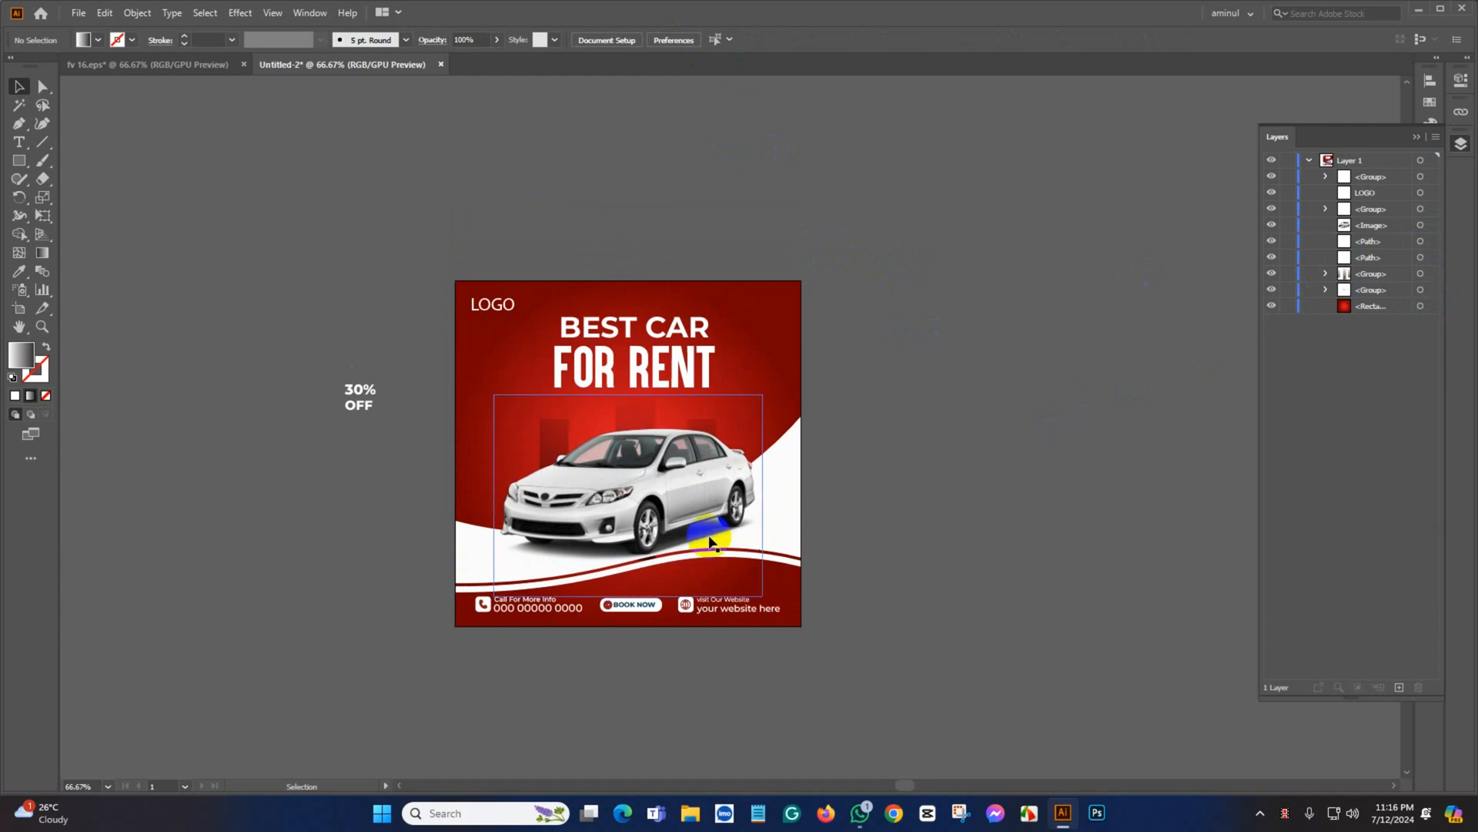
Move the 30% OFF text onto the artboard, to the left of the headline and below the LOGO text
{"action": "scroll", "coordinate": [983, 553], "scroll_direction": "up", "scroll_amount": 2}
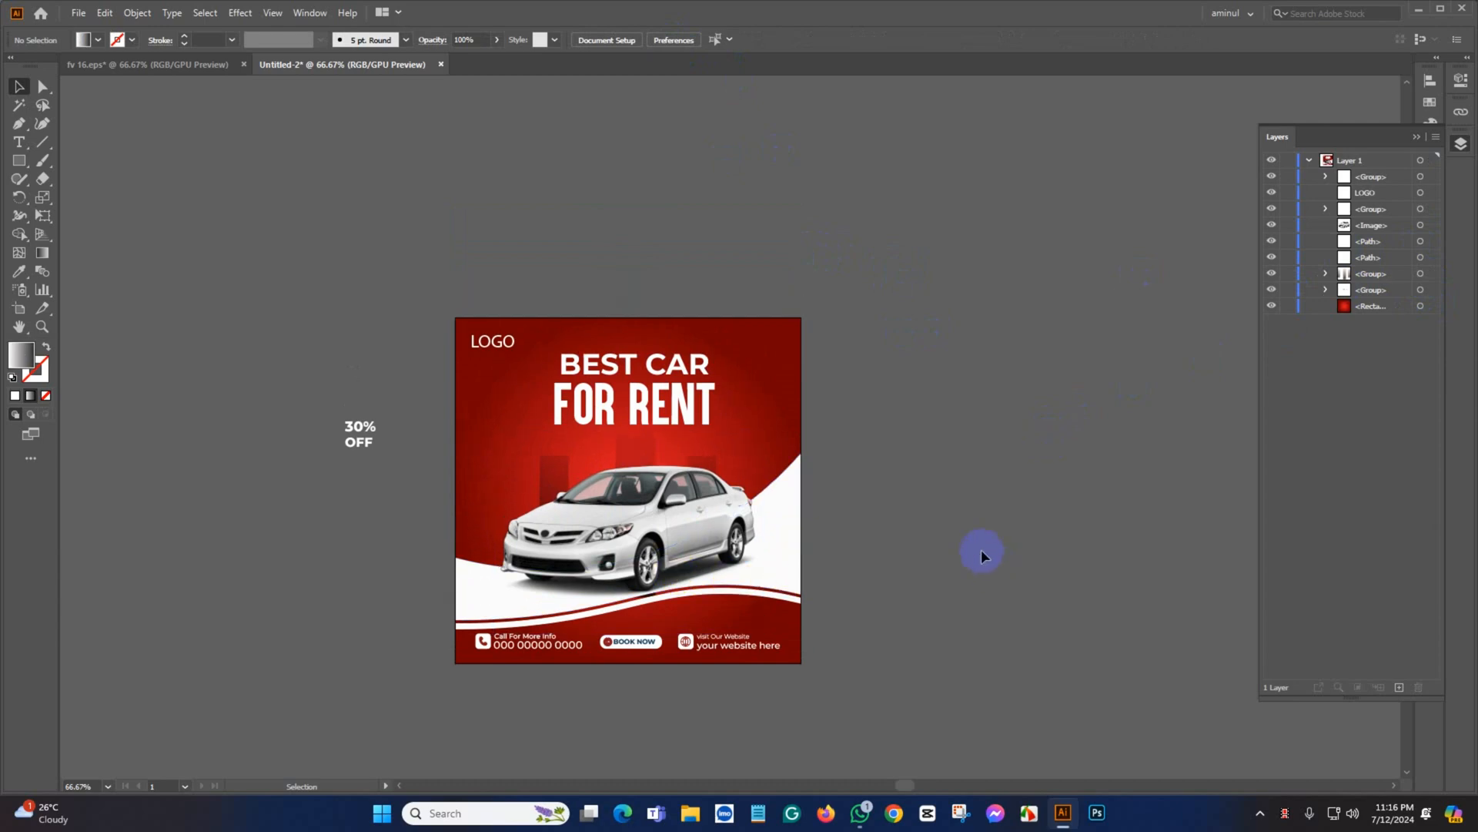
{"action": "scroll", "coordinate": [682, 402], "scroll_direction": "up", "scroll_amount": 2}
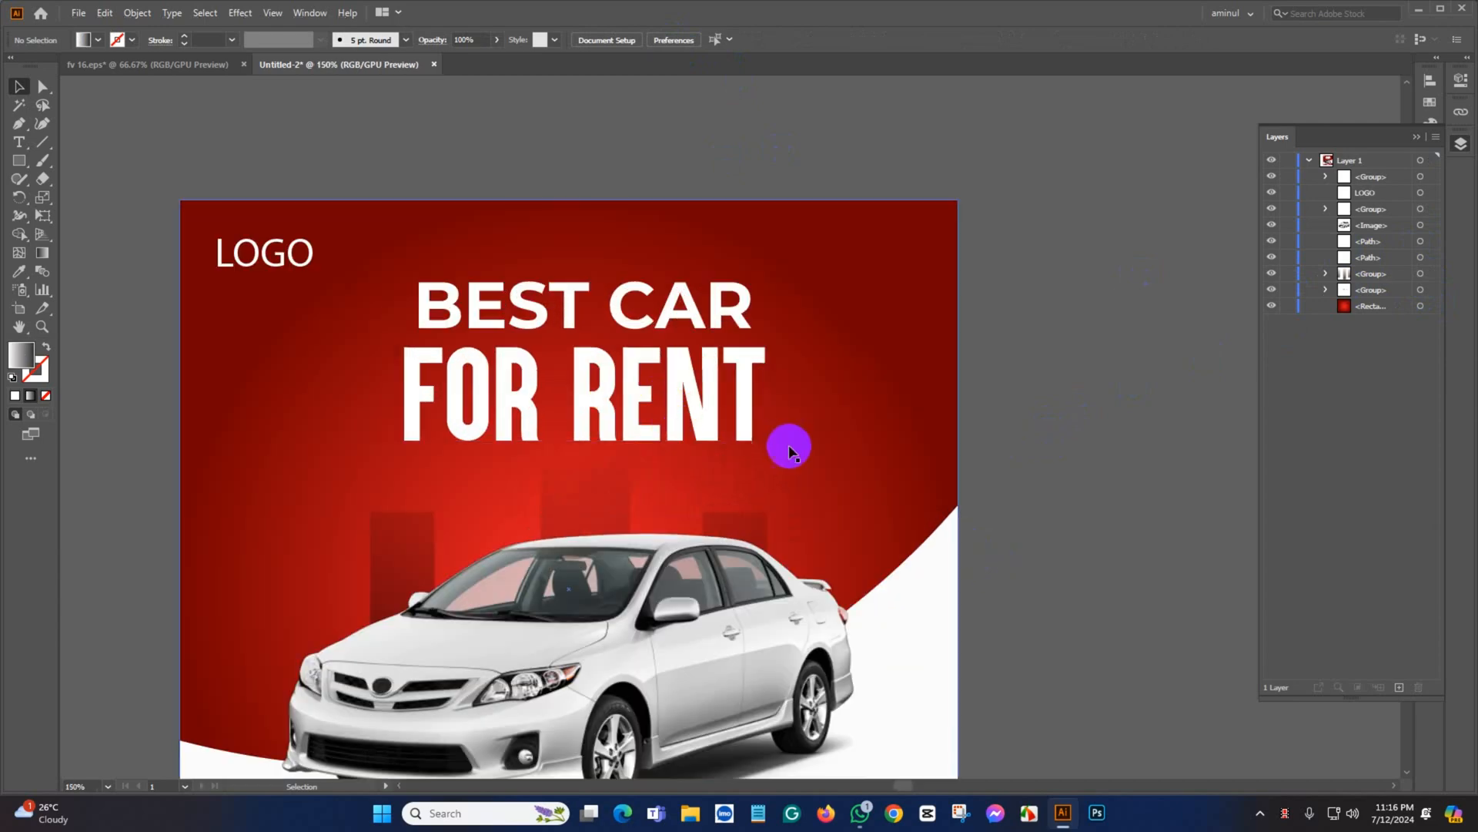
{"action": "scroll", "coordinate": [786, 446], "scroll_direction": "down", "scroll_amount": 4}
{"action": "scroll", "coordinate": [740, 443], "scroll_direction": "left", "scroll_amount": 4}
{"action": "scroll", "coordinate": [462, 408], "scroll_direction": "left", "scroll_amount": 8}
{"action": "left_click_drag", "start_coordinate": [227, 394], "coordinate": [531, 359]}
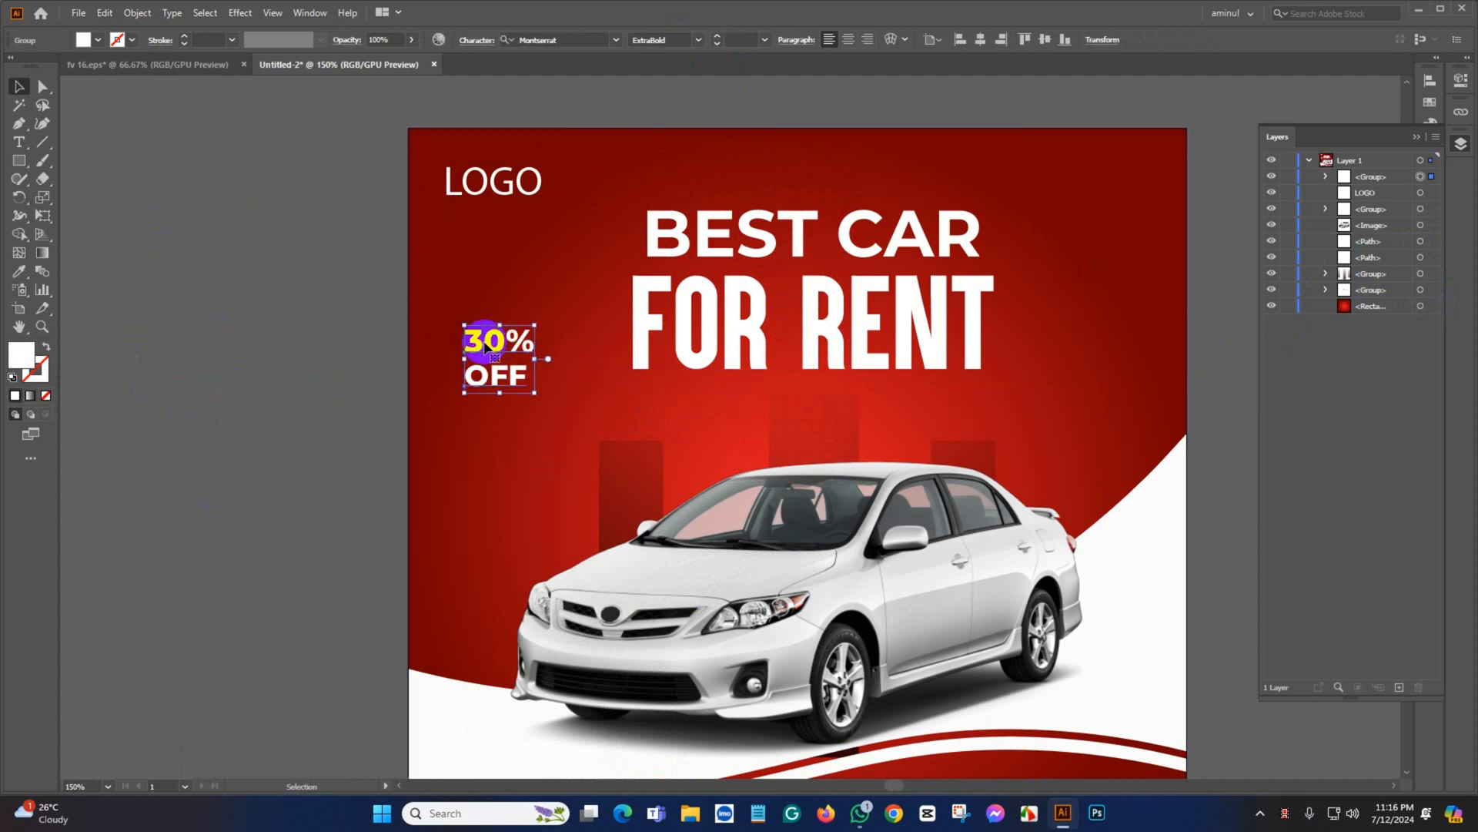
{"action": "scroll", "coordinate": [547, 385], "scroll_direction": "up", "scroll_amount": 1}
{"action": "scroll", "coordinate": [385, 396], "scroll_direction": "right", "scroll_amount": 2}
{"action": "left_click", "coordinate": [232, 394]}
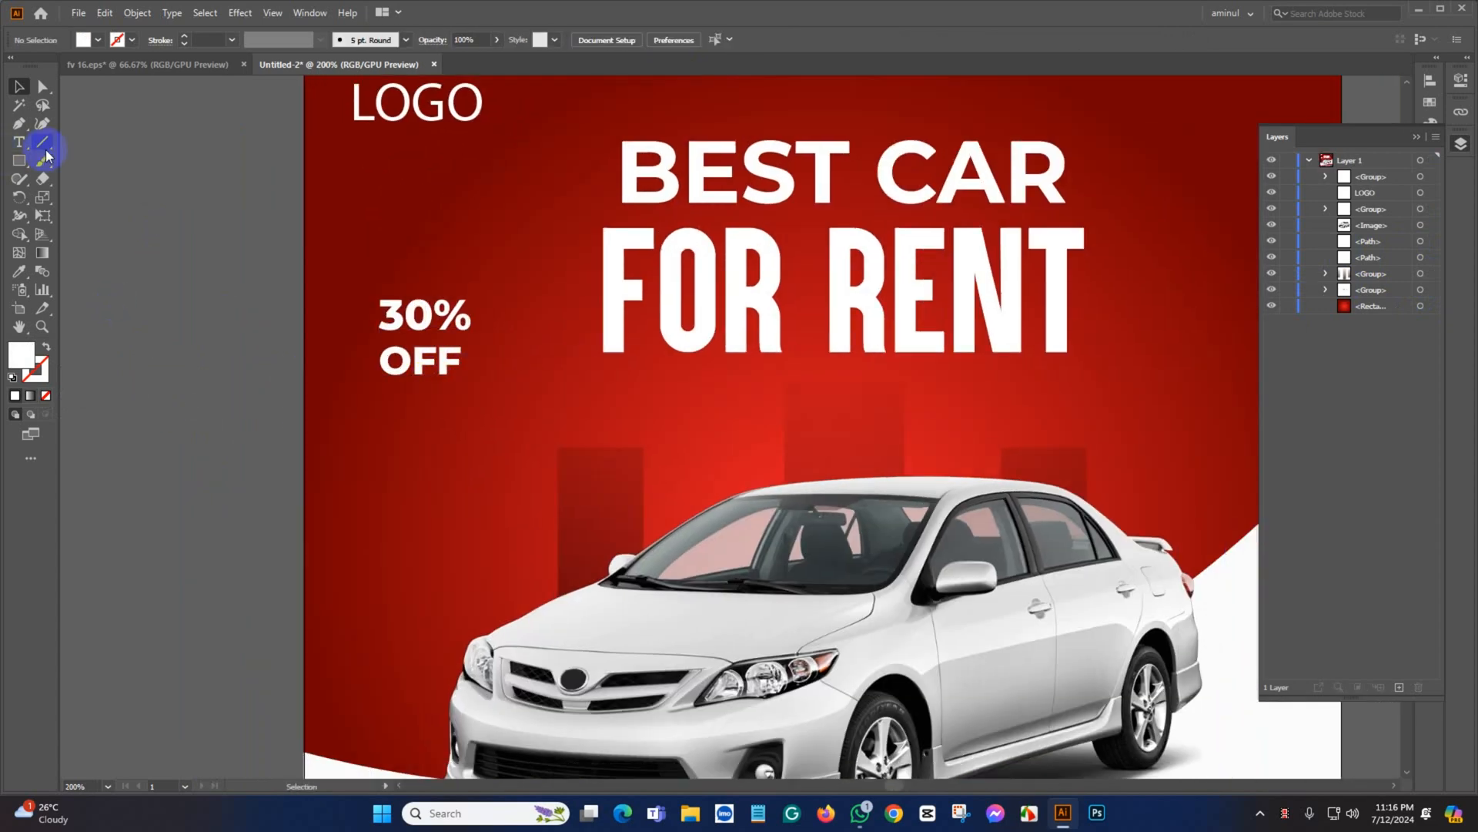
Draw an irregular freehand loop about 73 x 65 px around the 30% OFF text with the Pencil tool
{"action": "right_click", "coordinate": [24, 161]}
{"action": "left_click", "coordinate": [96, 366]}
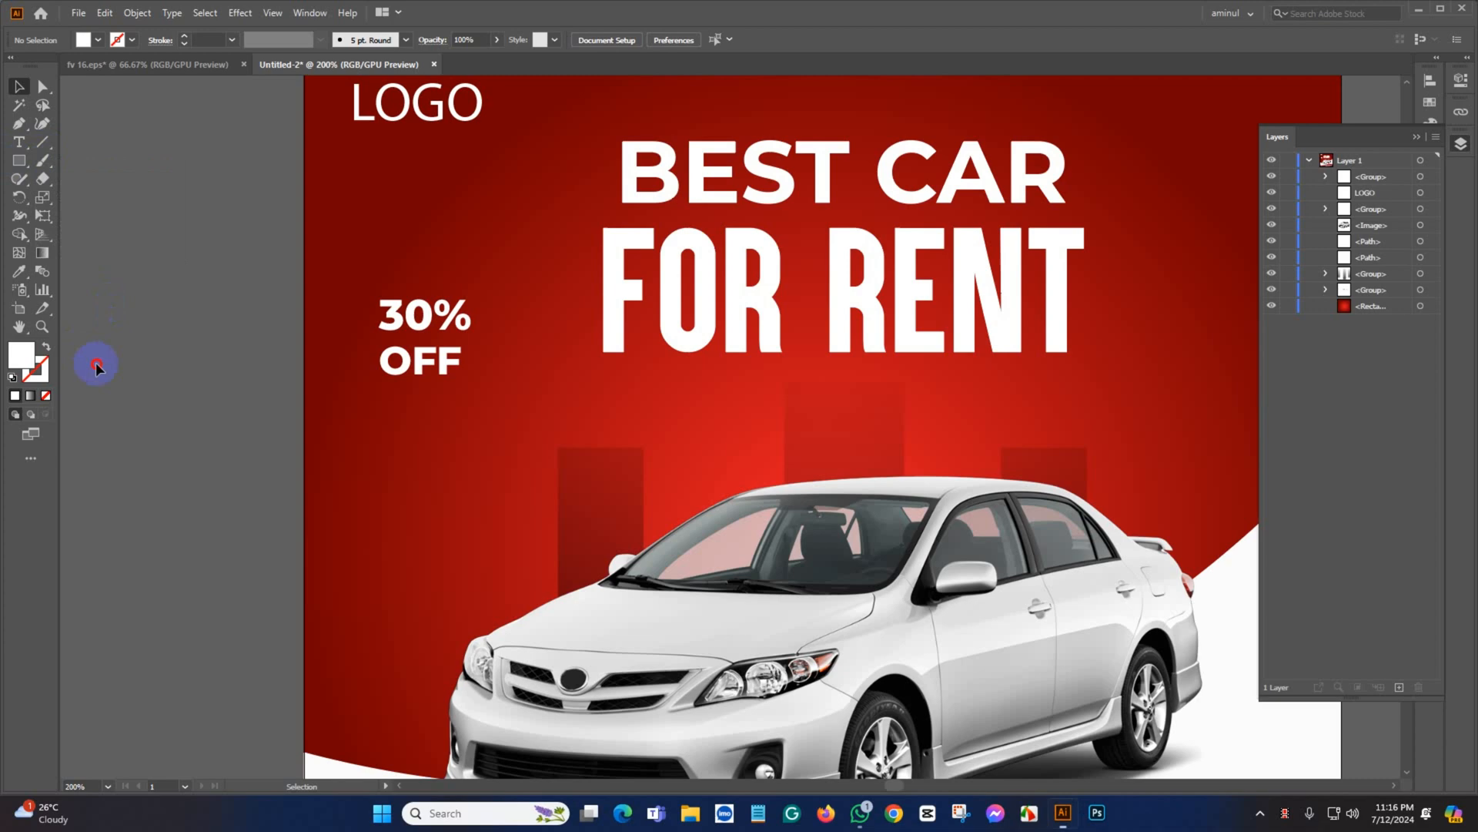
{"action": "right_click", "coordinate": [23, 183]}
{"action": "left_click", "coordinate": [83, 198]}
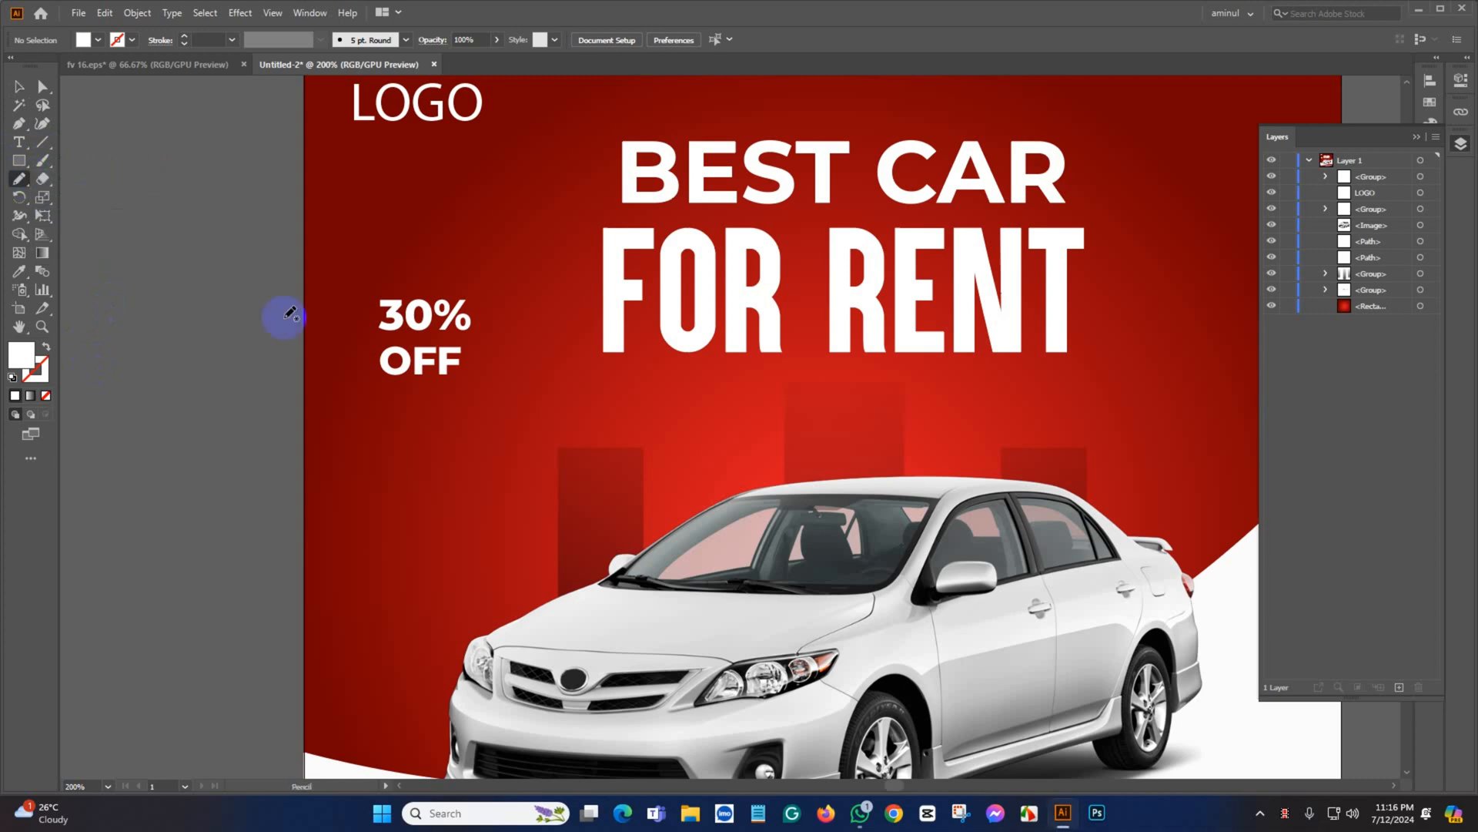
{"action": "mouse_move", "coordinate": [346, 297]}
{"action": "left_mouse_down"}
{"action": "mouse_move", "coordinate": [523, 355]}
{"action": "mouse_move", "coordinate": [393, 382]}
{"action": "mouse_move", "coordinate": [430, 278]}
{"action": "mouse_move", "coordinate": [468, 305]}
{"action": "mouse_move", "coordinate": [449, 371]}
{"action": "mouse_move", "coordinate": [408, 374]}
{"action": "mouse_move", "coordinate": [389, 280]}
{"action": "mouse_move", "coordinate": [435, 269]}
{"action": "mouse_move", "coordinate": [476, 282]}
{"action": "mouse_move", "coordinate": [466, 390]}
{"action": "mouse_move", "coordinate": [375, 385]}
{"action": "mouse_move", "coordinate": [407, 267]}
{"action": "mouse_move", "coordinate": [471, 288]}
{"action": "mouse_move", "coordinate": [453, 283]}
{"action": "mouse_move", "coordinate": [481, 371]}
{"action": "mouse_move", "coordinate": [347, 356]}
{"action": "mouse_move", "coordinate": [447, 263]}
{"action": "mouse_move", "coordinate": [497, 327]}
{"action": "mouse_move", "coordinate": [428, 394]}
{"action": "mouse_move", "coordinate": [343, 313]}
{"action": "mouse_move", "coordinate": [427, 297]}
{"action": "mouse_move", "coordinate": [394, 292]}
{"action": "mouse_move", "coordinate": [486, 296]}
{"action": "mouse_move", "coordinate": [473, 402]}
{"action": "mouse_move", "coordinate": [347, 342]}
{"action": "mouse_move", "coordinate": [417, 269]}
{"action": "left_mouse_up"}
{"action": "key", "text": "ctrl+z"}
{"action": "key", "text": "ctrl+z"}
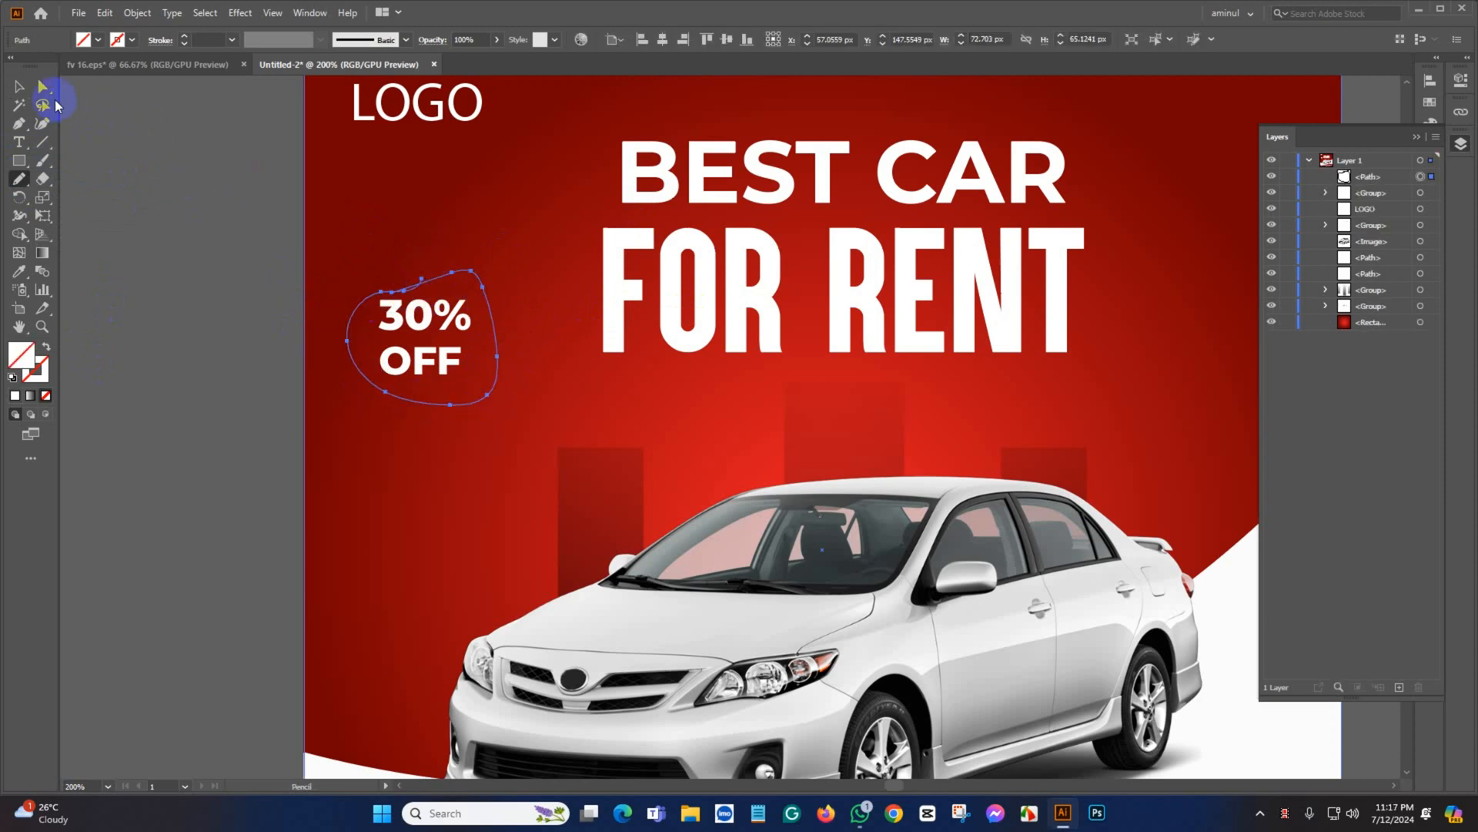
Give the loop around the 30% OFF text a white (FFFFFF) stroke with a weight of 2 pt
{"action": "left_click", "coordinate": [20, 86]}
{"action": "left_click", "coordinate": [184, 39]}
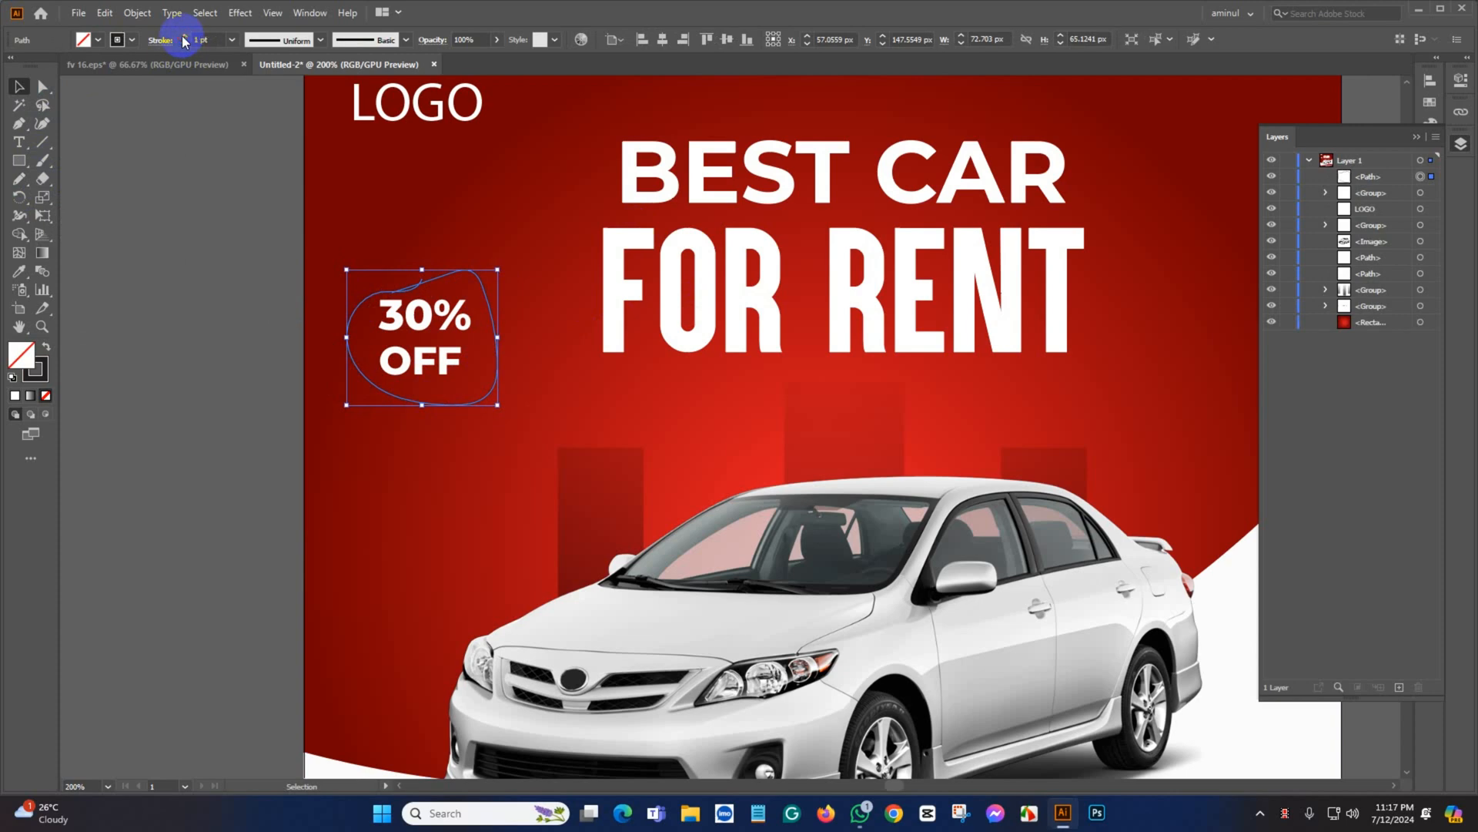
{"action": "left_click", "coordinate": [184, 45]}
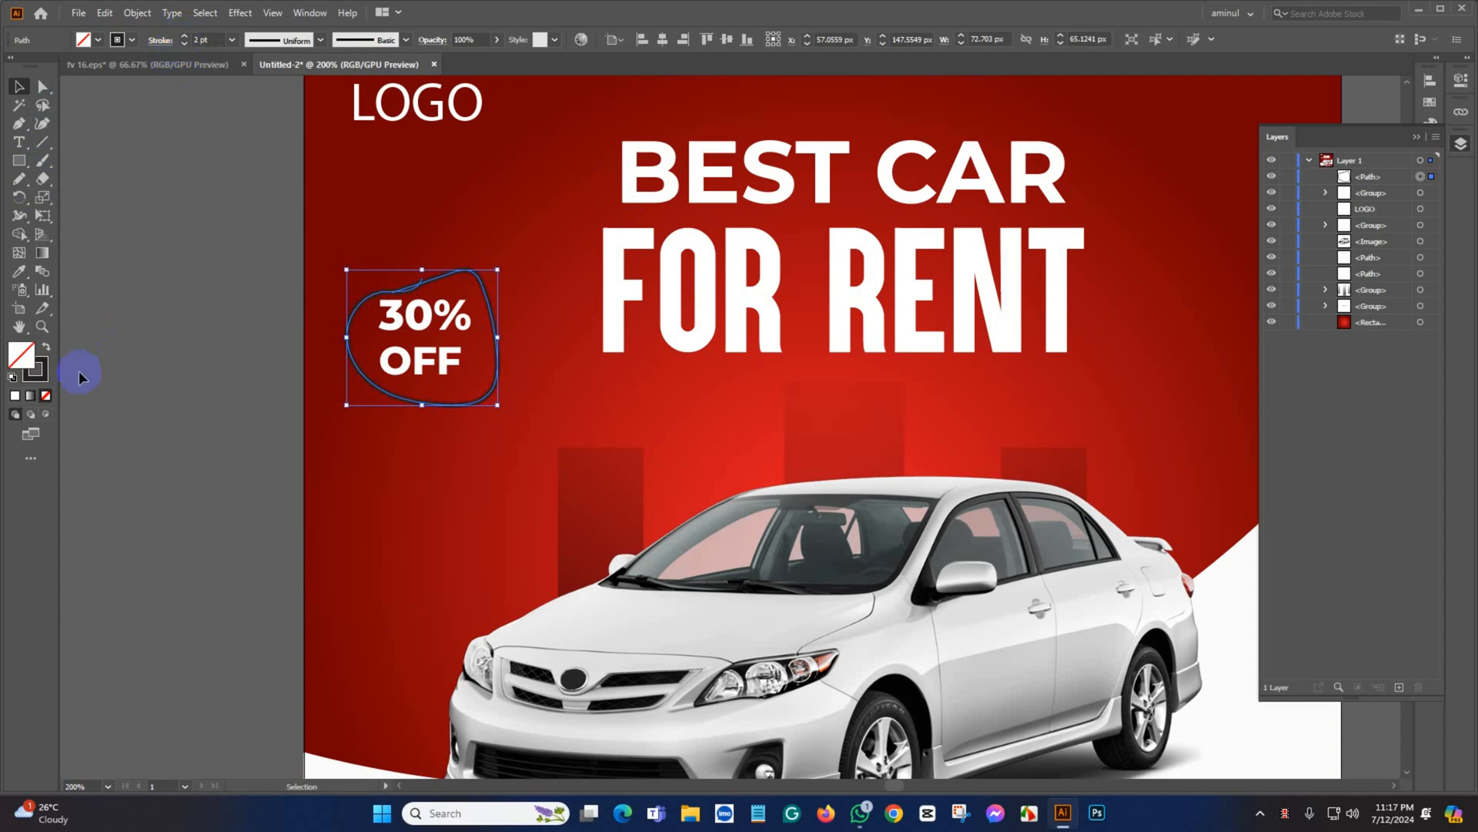
{"action": "double_click", "coordinate": [47, 380]}
{"action": "left_click", "coordinate": [579, 290]}
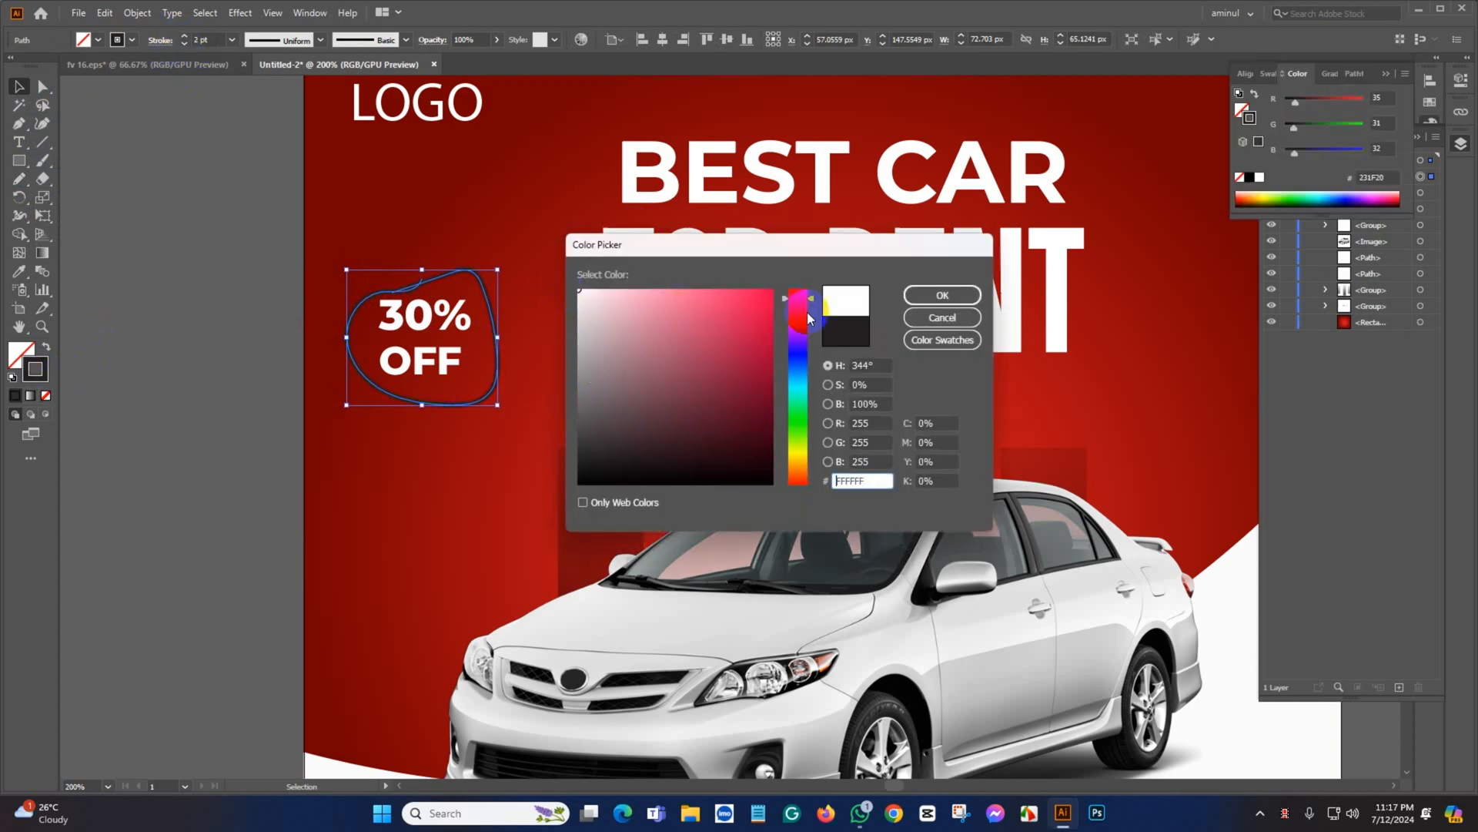
{"action": "left_click", "coordinate": [927, 297]}
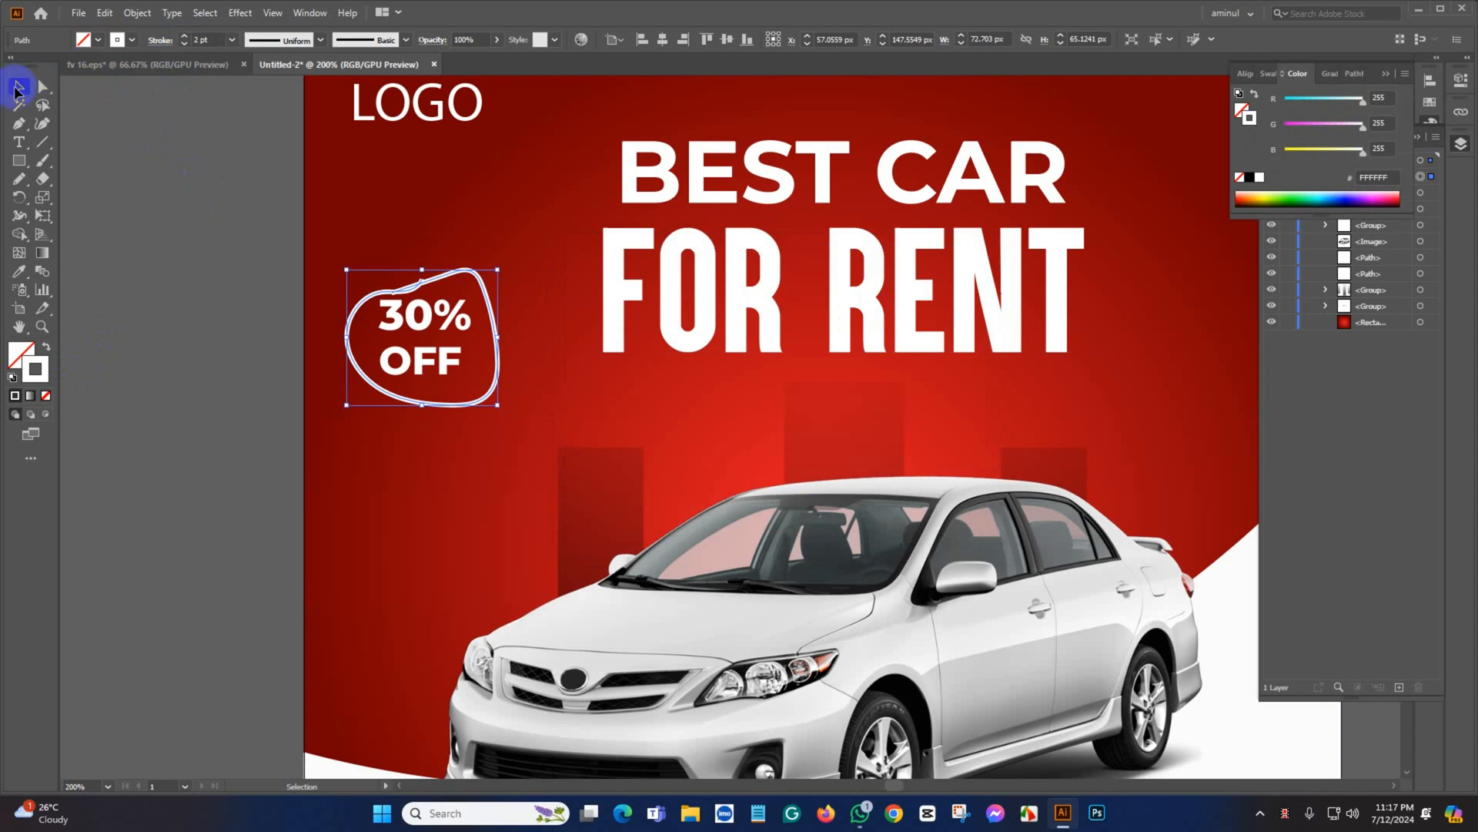
{"action": "left_click", "coordinate": [184, 44]}
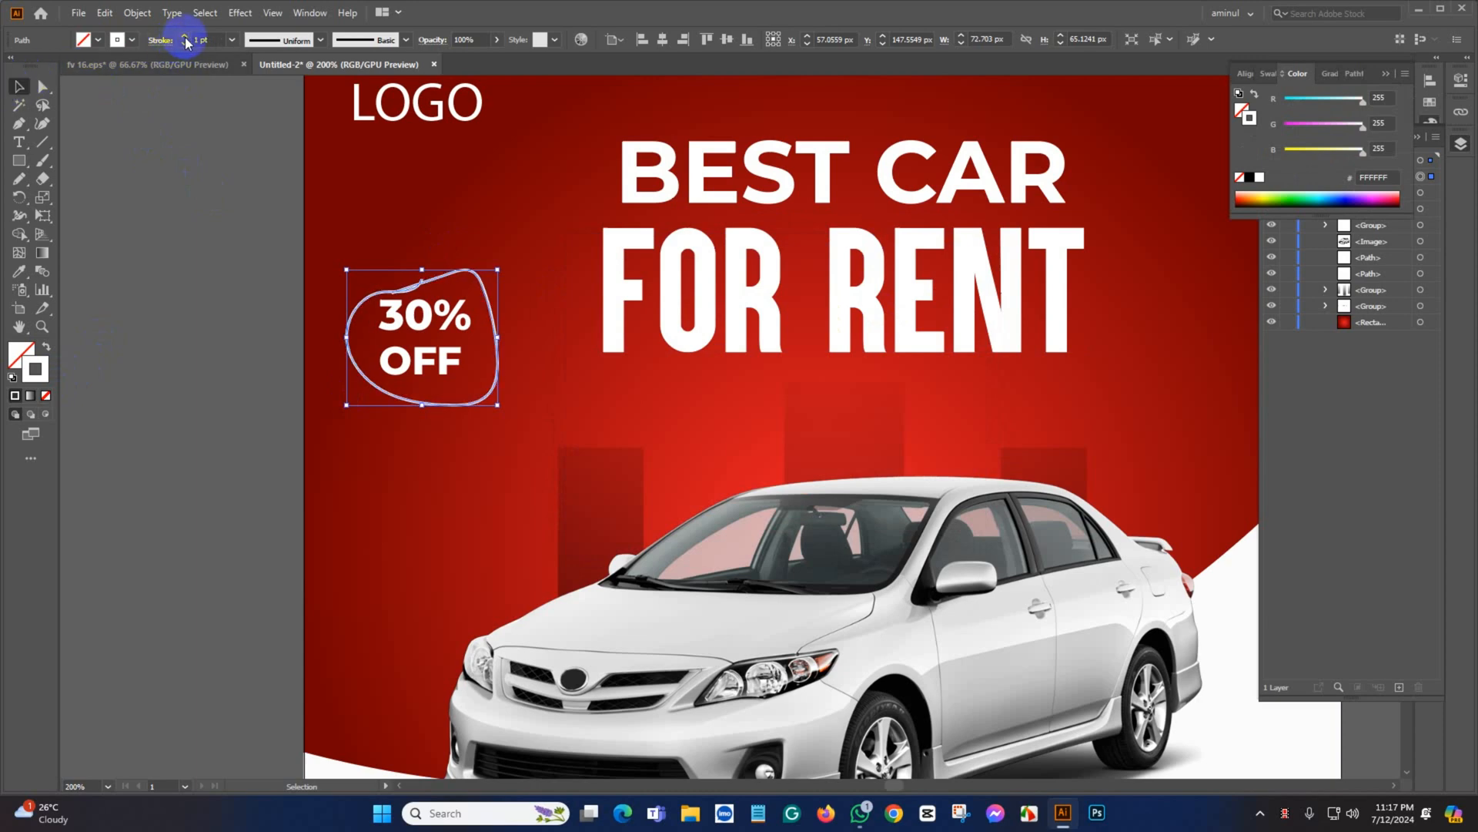
{"action": "left_click", "coordinate": [185, 37]}
Turn the loop's stroke into a dotted line with round caps, round joins, a 0 pt dash and a 4 pt gap
{"action": "left_click", "coordinate": [160, 43]}
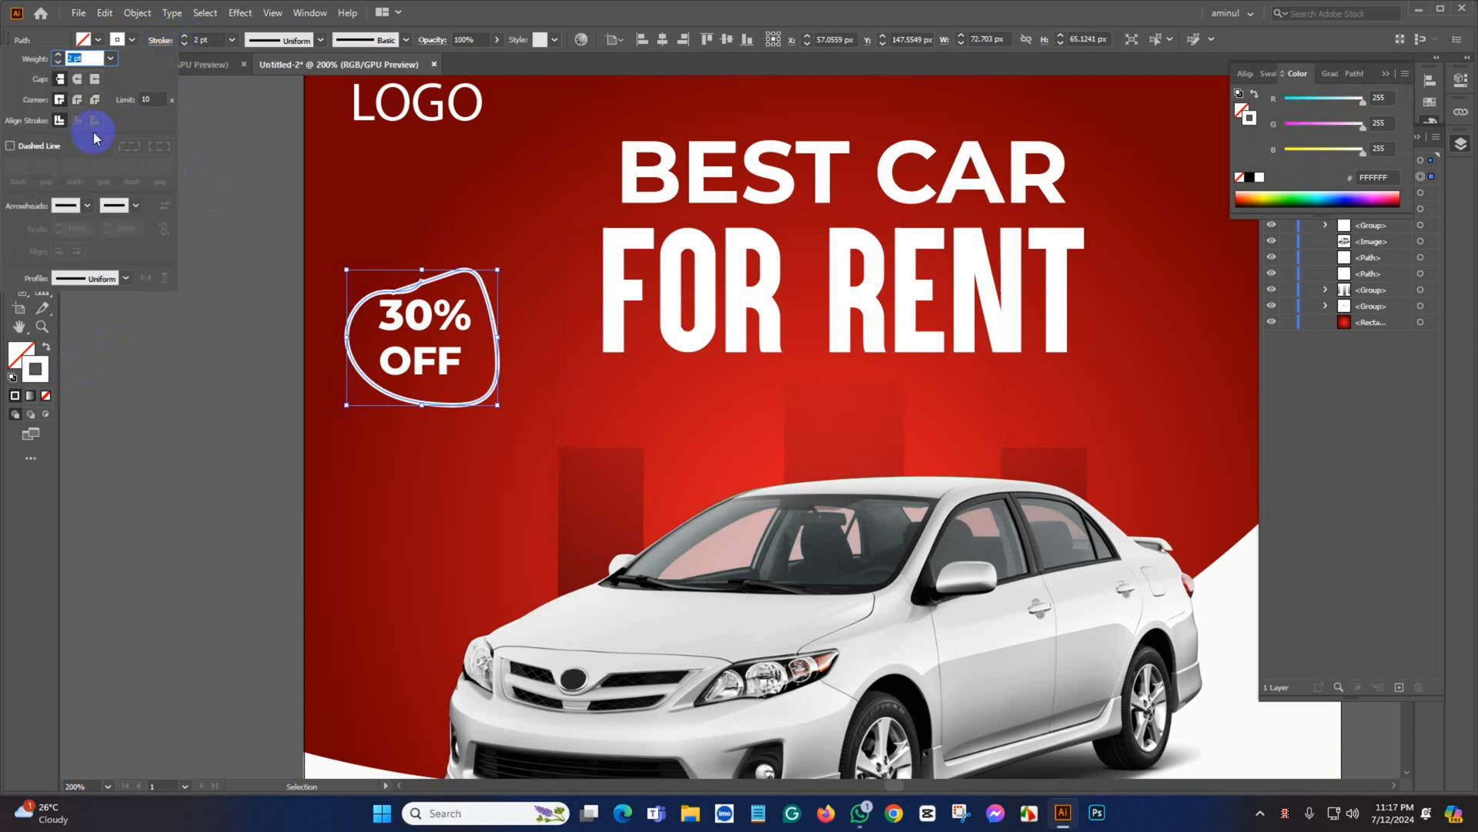
{"action": "left_click", "coordinate": [12, 146]}
{"action": "left_click", "coordinate": [79, 100]}
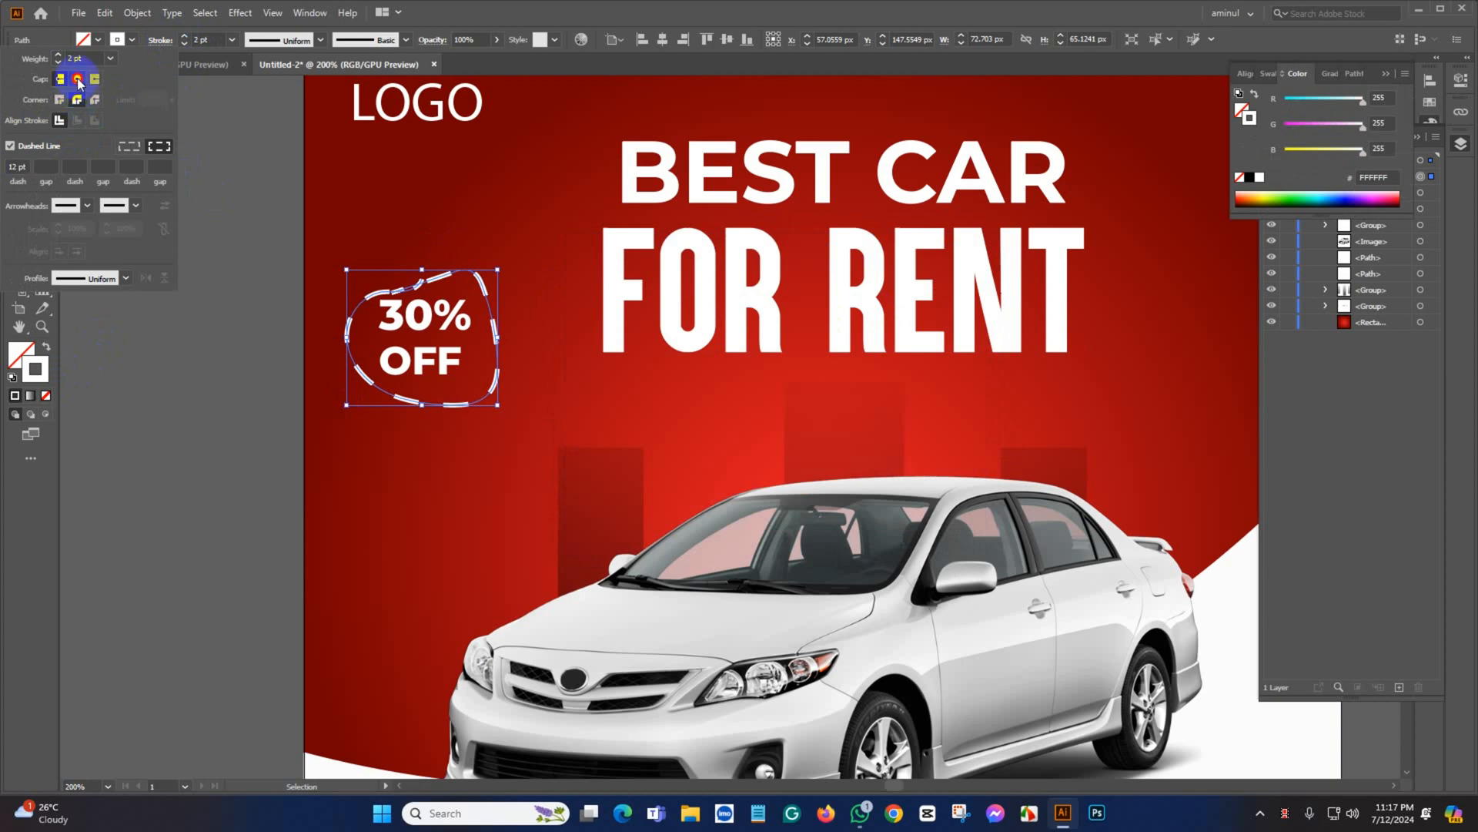
{"action": "left_click", "coordinate": [22, 167]}
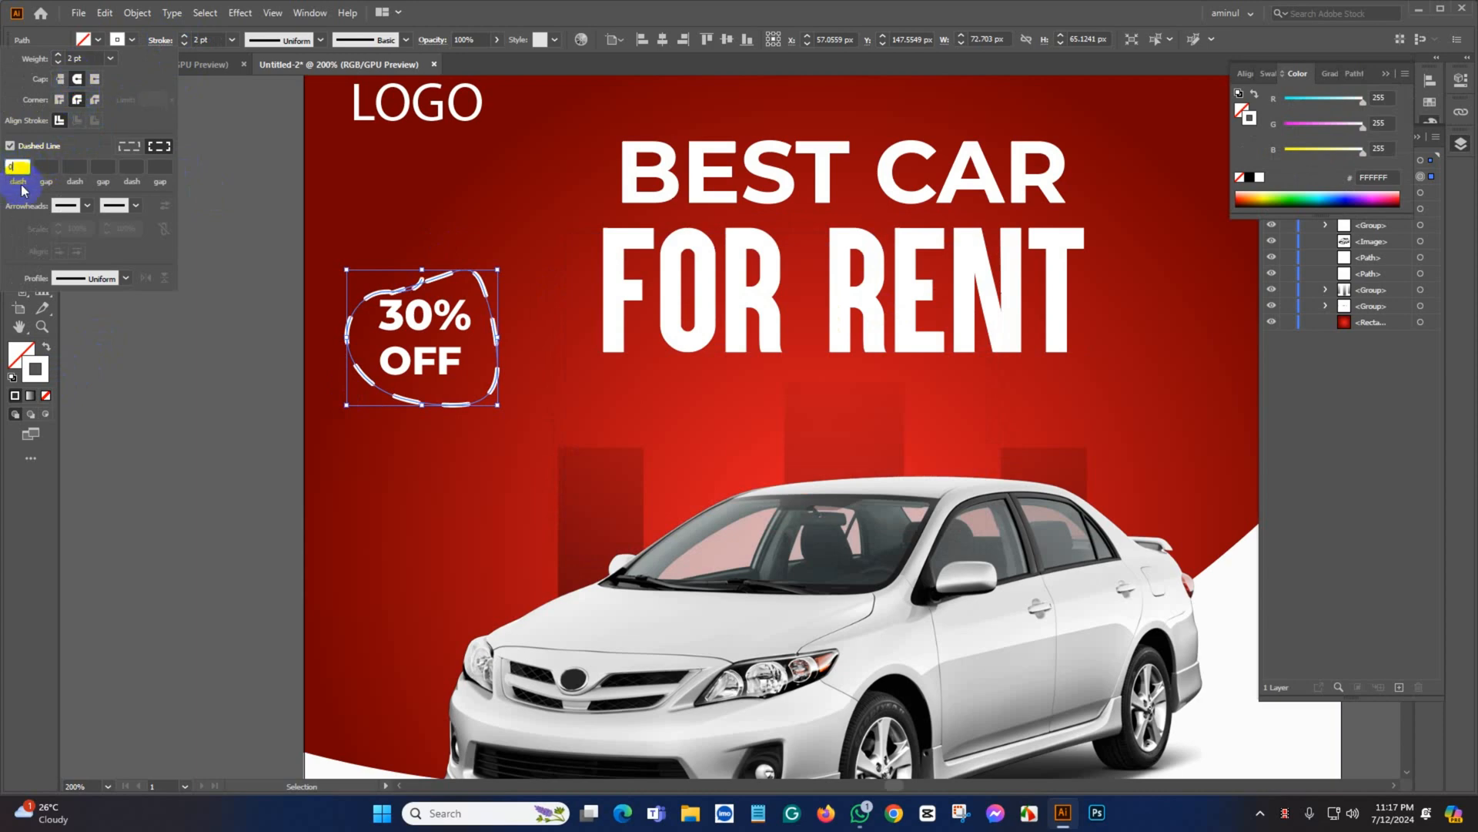
{"action": "type", "text": "0"}
{"action": "left_click", "coordinate": [54, 164]}
{"action": "type", "text": "2"}
{"action": "key", "text": "Return"}
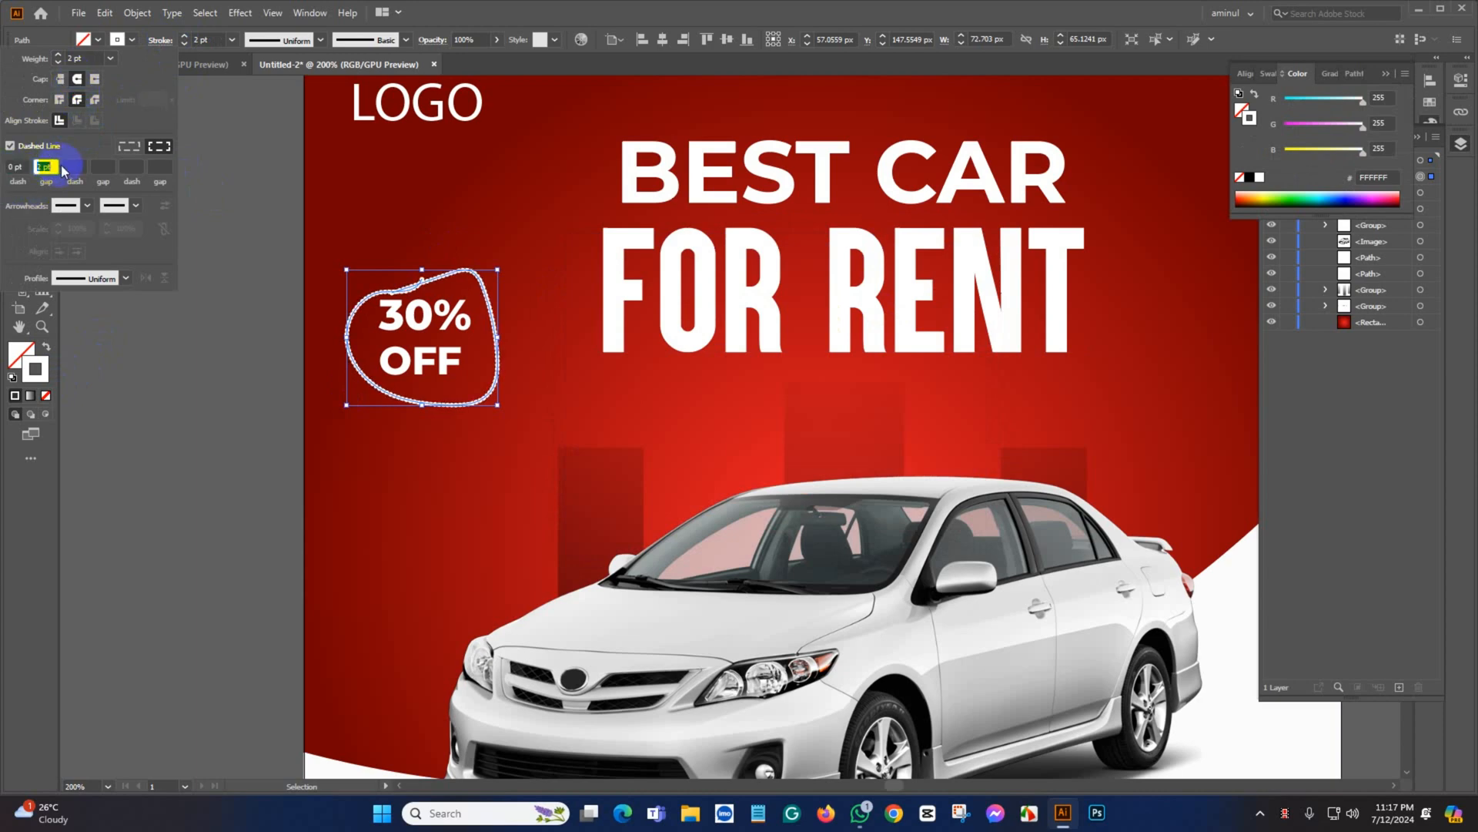
{"action": "key", "text": "Up"}
{"action": "left_click", "coordinate": [219, 109]}
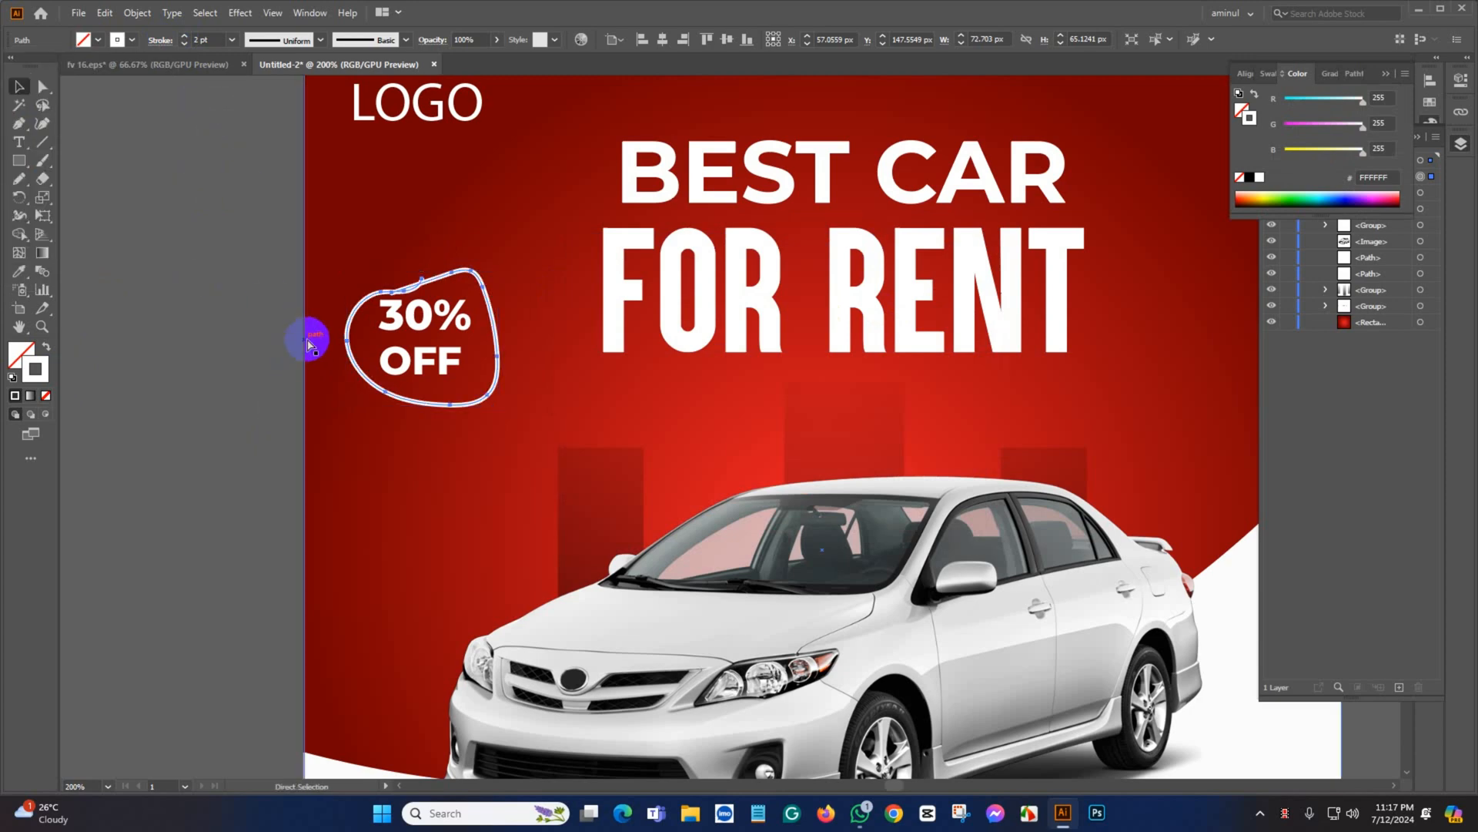
{"action": "left_click", "coordinate": [280, 389]}
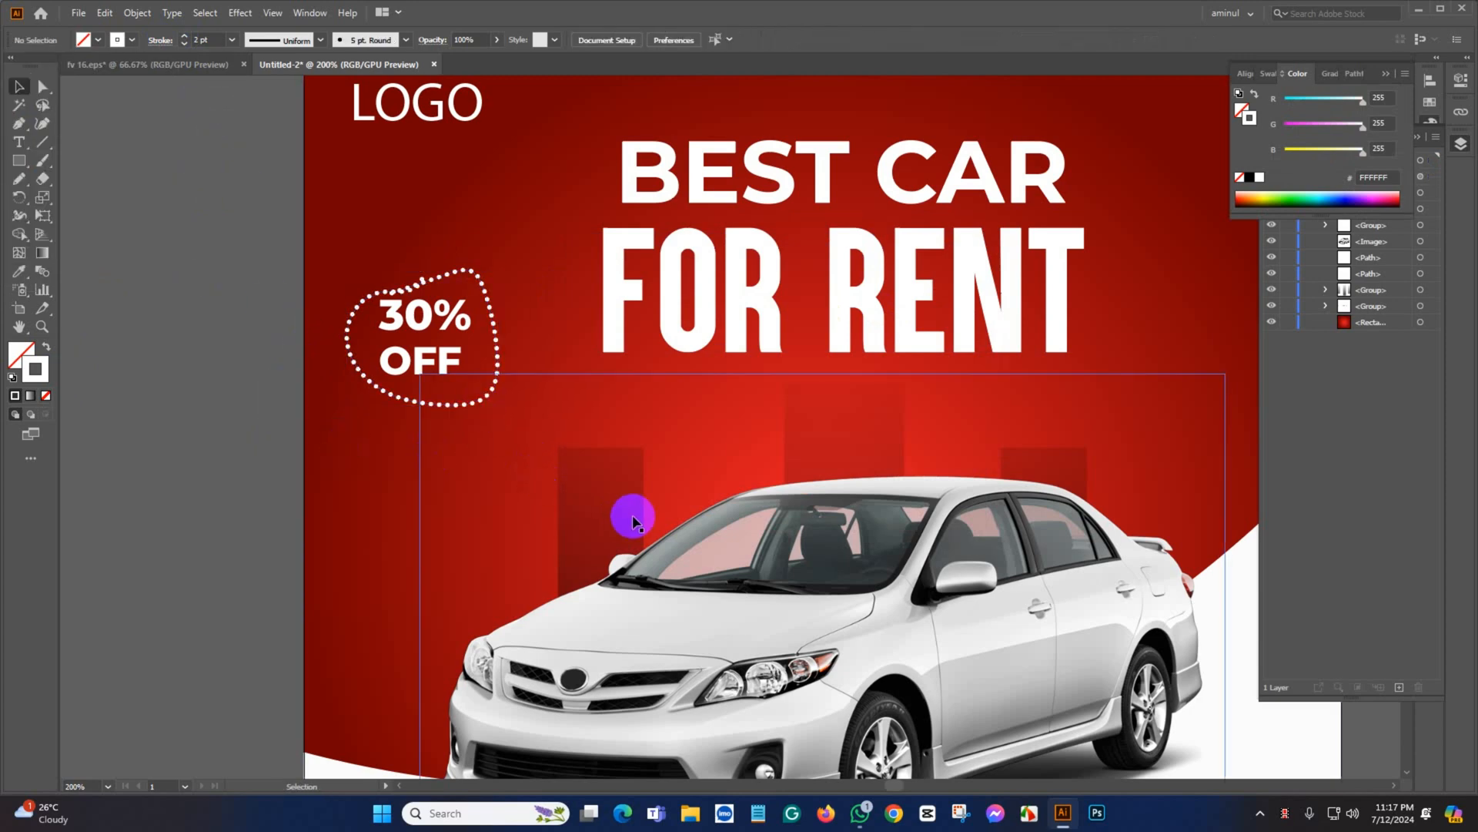
Draw a freehand curve with a small loop, about 97 x 93 px, from the car's hood up toward the 30% OFF badge
{"action": "scroll", "coordinate": [444, 377], "scroll_direction": "down", "scroll_amount": 2}
{"action": "mouse_move", "coordinate": [573, 428]}
{"action": "left_mouse_down"}
{"action": "mouse_move", "coordinate": [554, 405]}
{"action": "mouse_move", "coordinate": [571, 404]}
{"action": "left_mouse_up"}
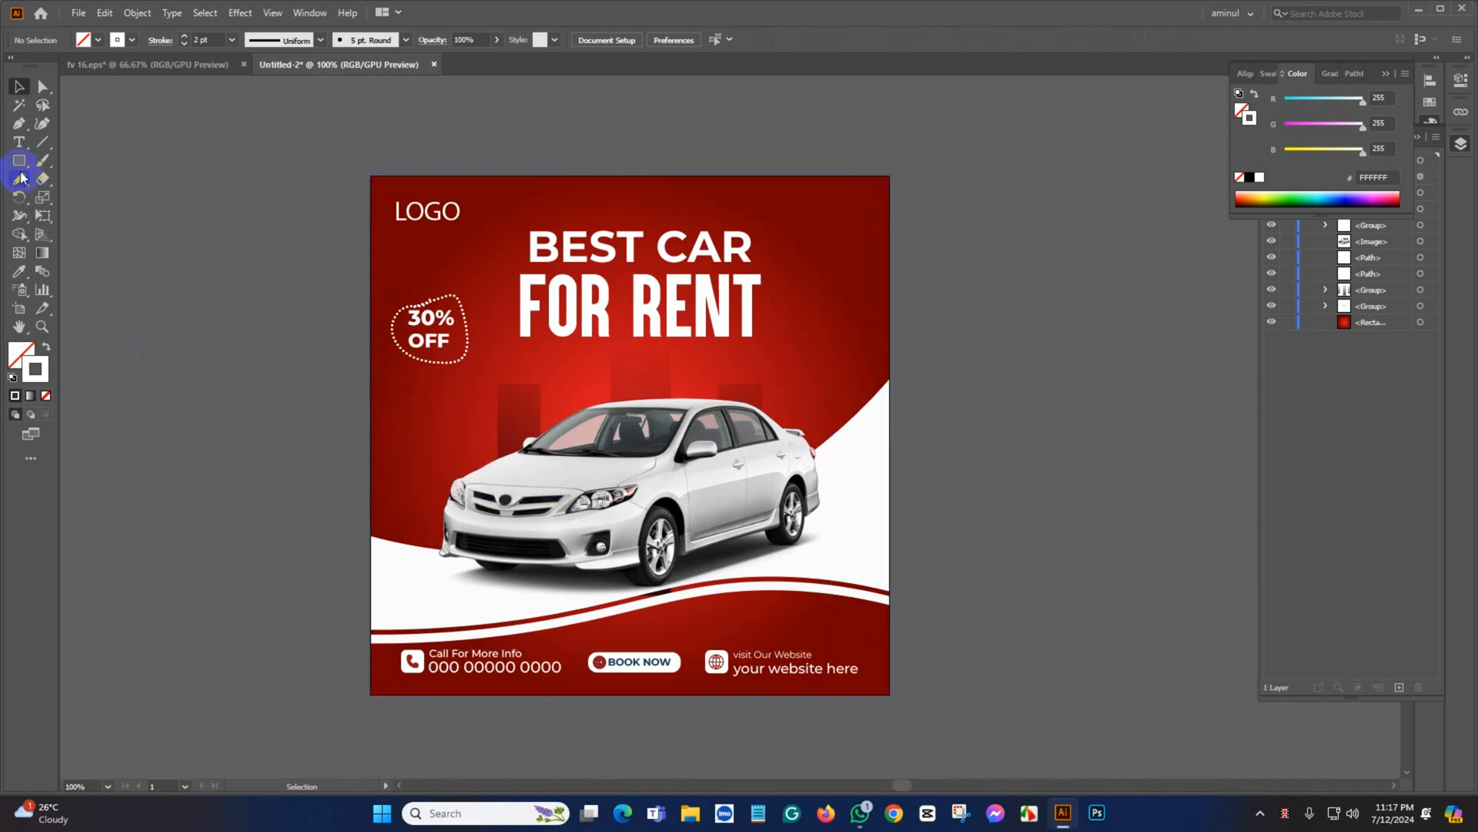
{"action": "mouse_move", "coordinate": [496, 483]}
{"action": "left_mouse_down"}
{"action": "mouse_move", "coordinate": [423, 435]}
{"action": "mouse_move", "coordinate": [431, 460]}
{"action": "mouse_move", "coordinate": [402, 403]}
{"action": "mouse_move", "coordinate": [419, 386]}
{"action": "left_mouse_up"}
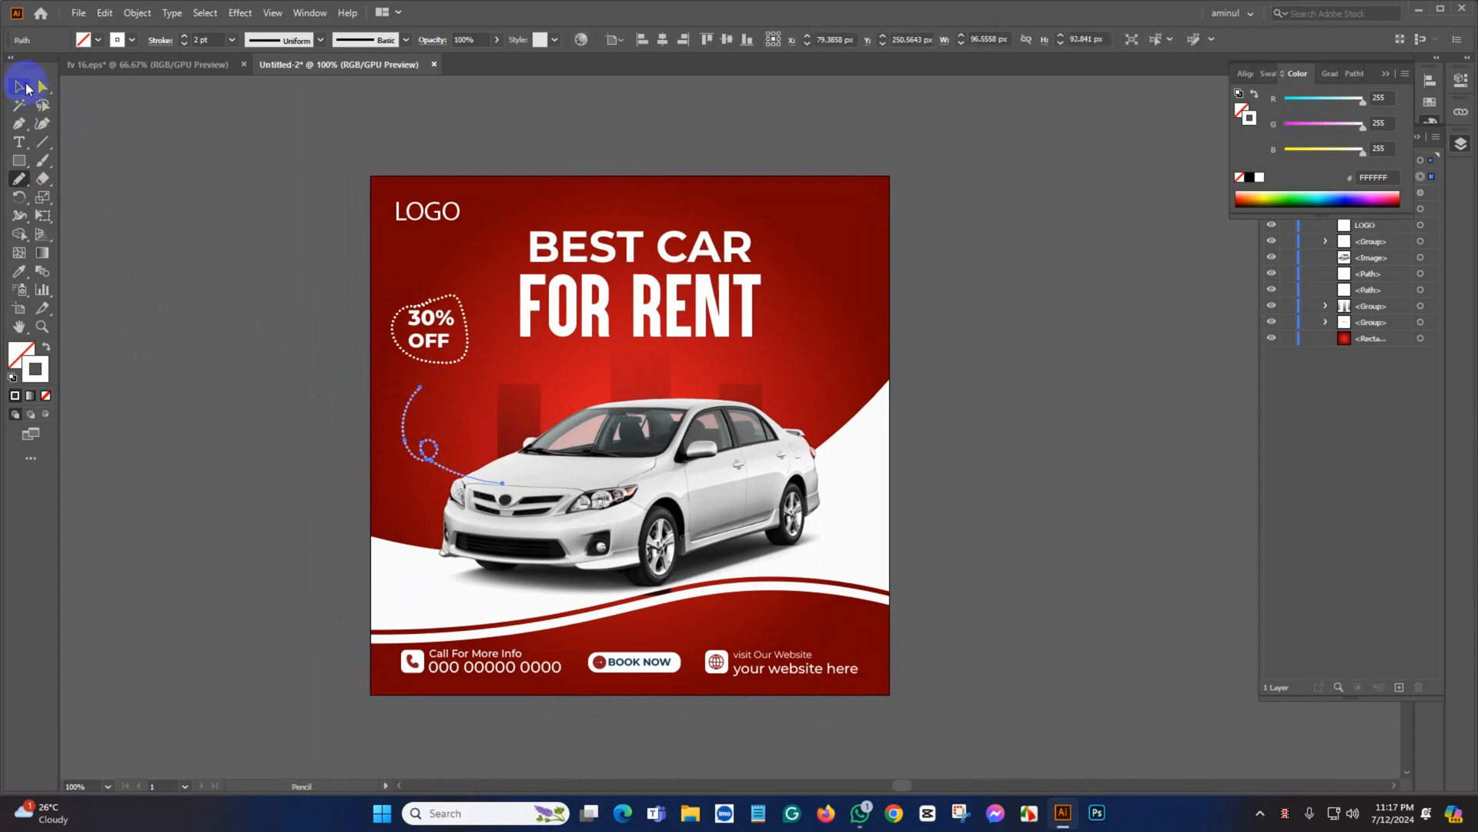
Add the Arrow 1 arrowhead to the end of the dotted curve near the 30% OFF badge
{"action": "left_click", "coordinate": [26, 88]}
{"action": "left_click", "coordinate": [160, 40]}
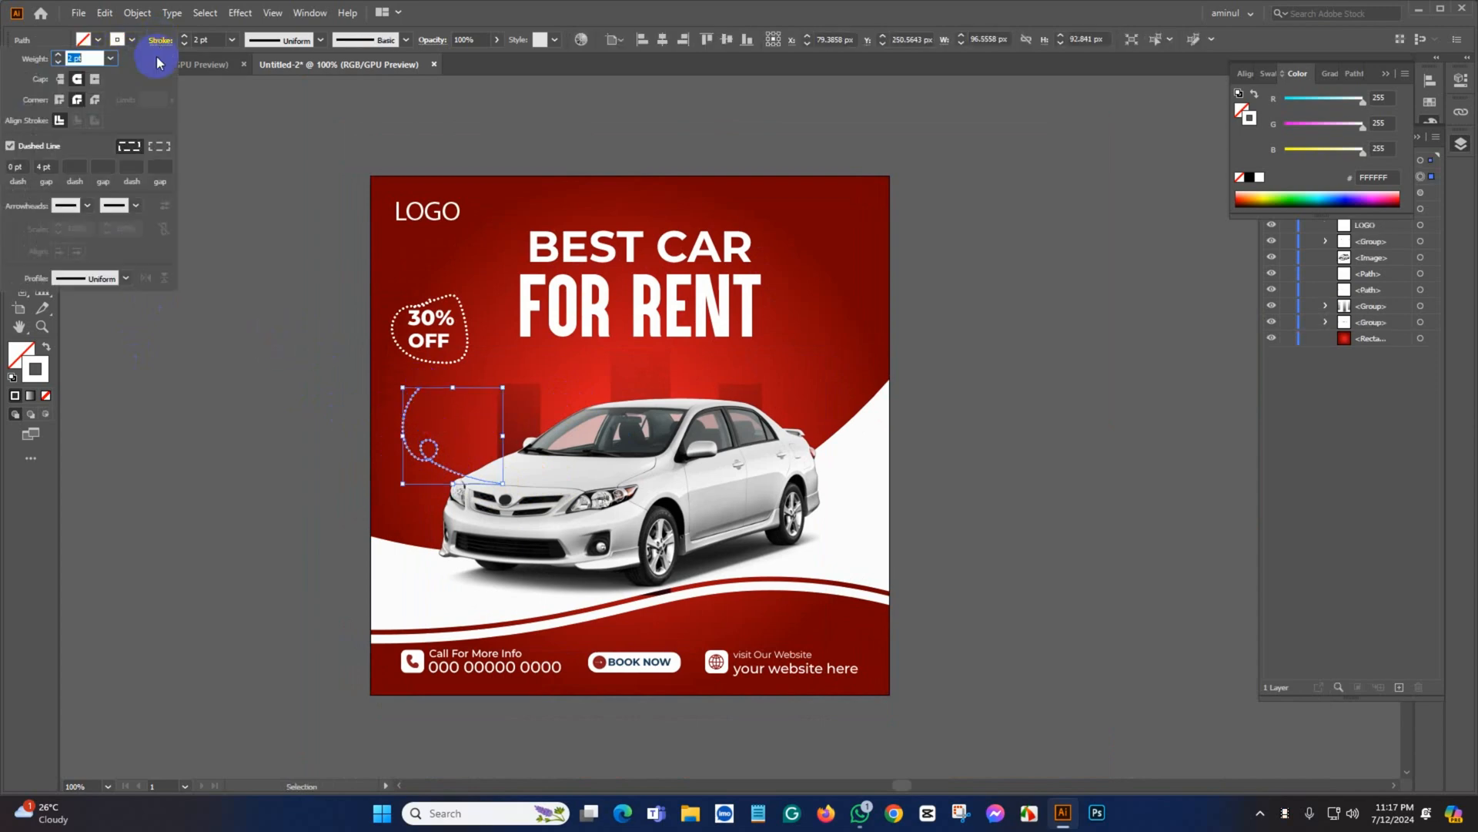
{"action": "left_click", "coordinate": [138, 205]}
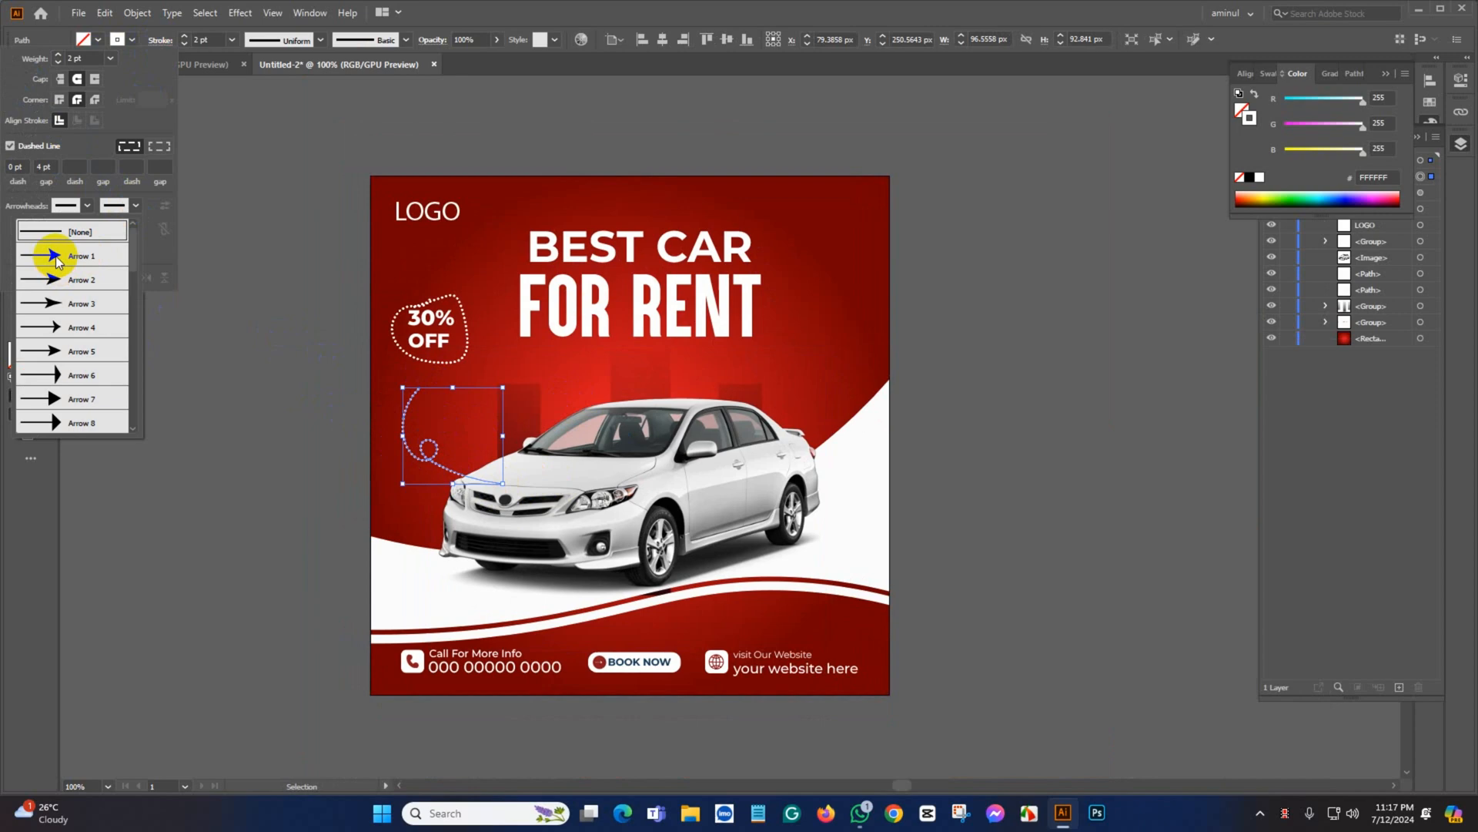
{"action": "left_click", "coordinate": [56, 258]}
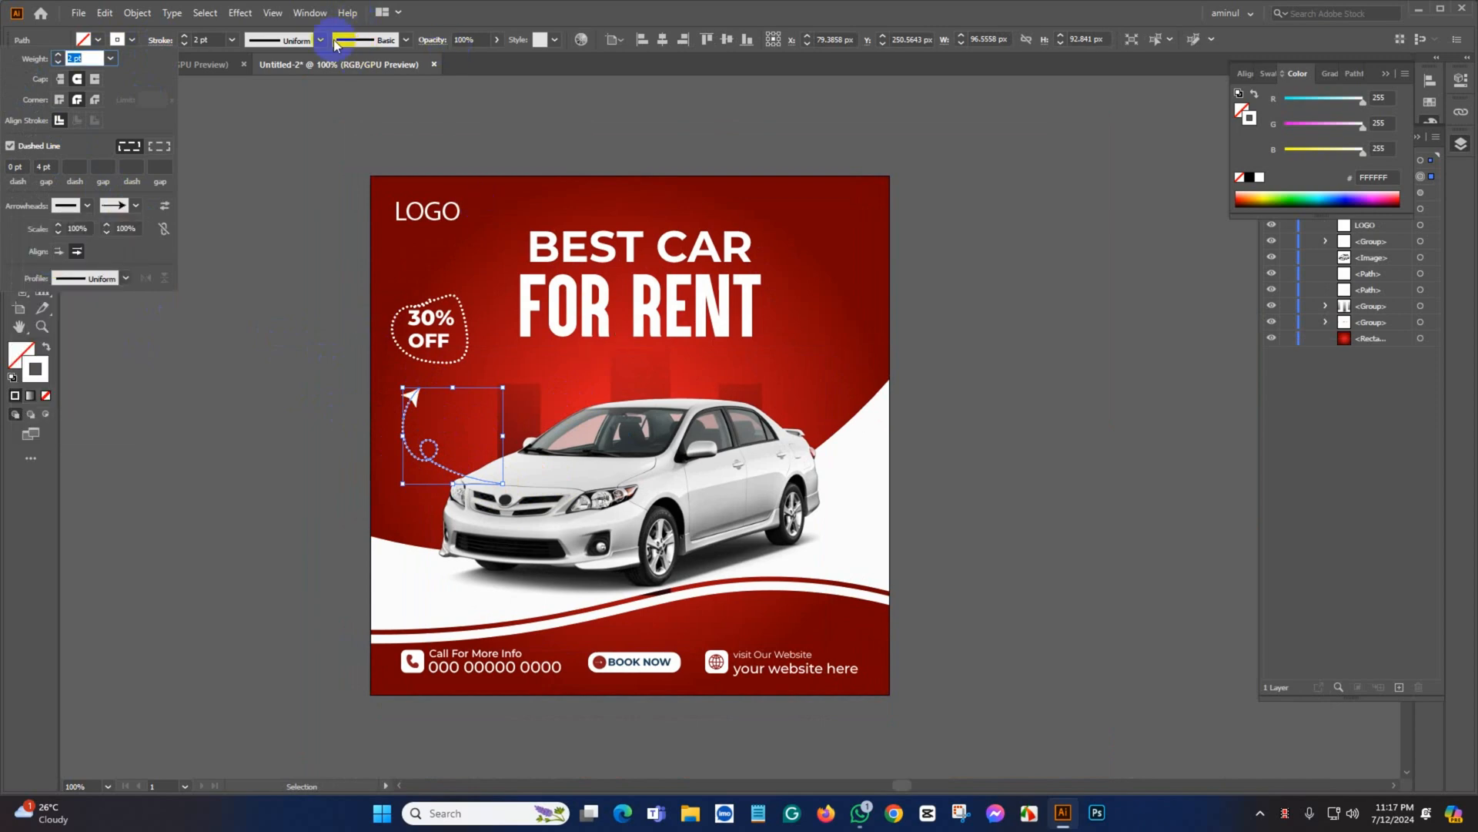
Apply the triangular tapered width profile to the dotted arrow and set its stroke weight to 4 pt
{"action": "left_click", "coordinate": [187, 43]}
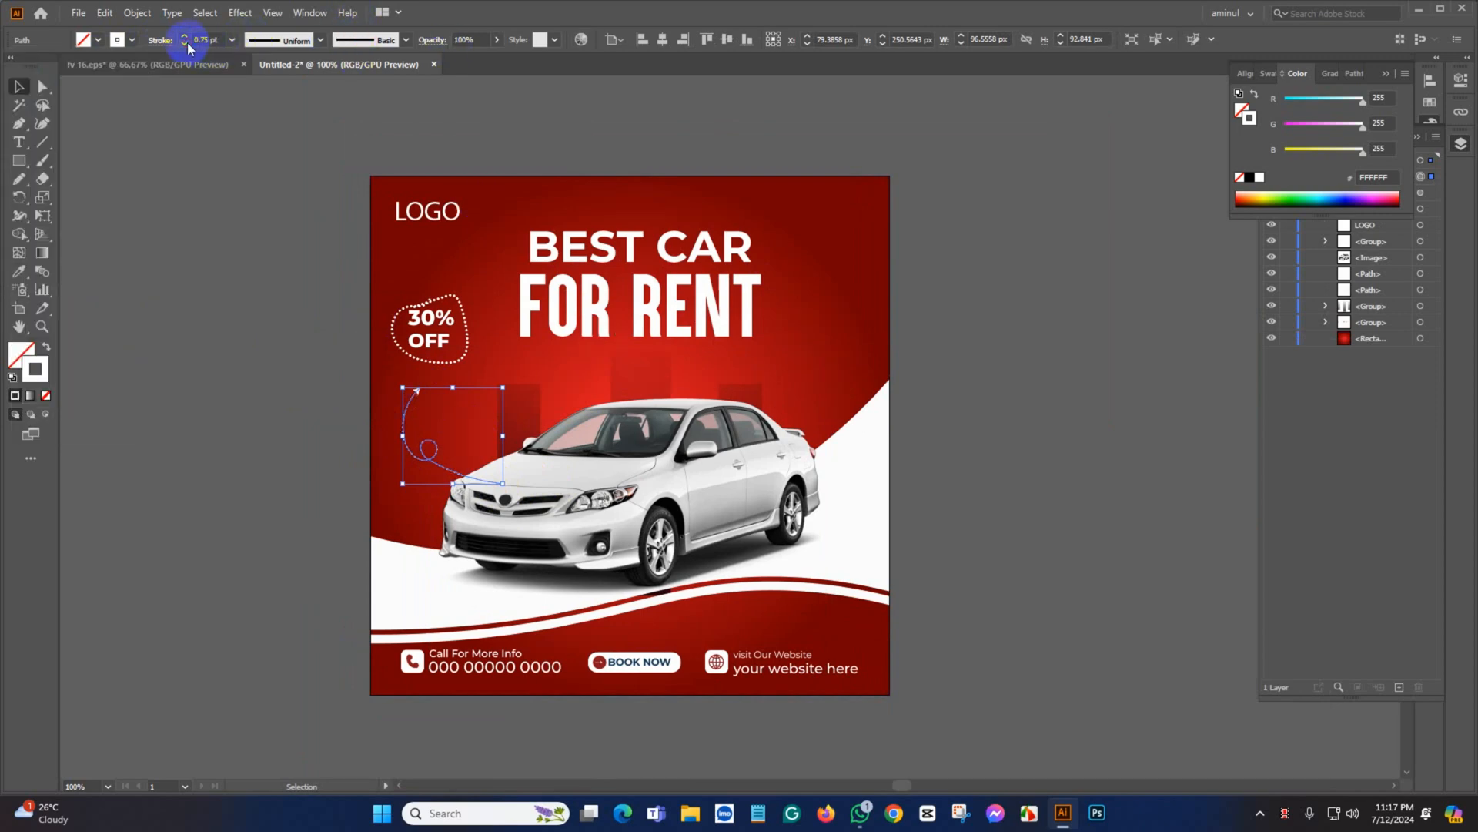
{"action": "left_click", "coordinate": [187, 42]}
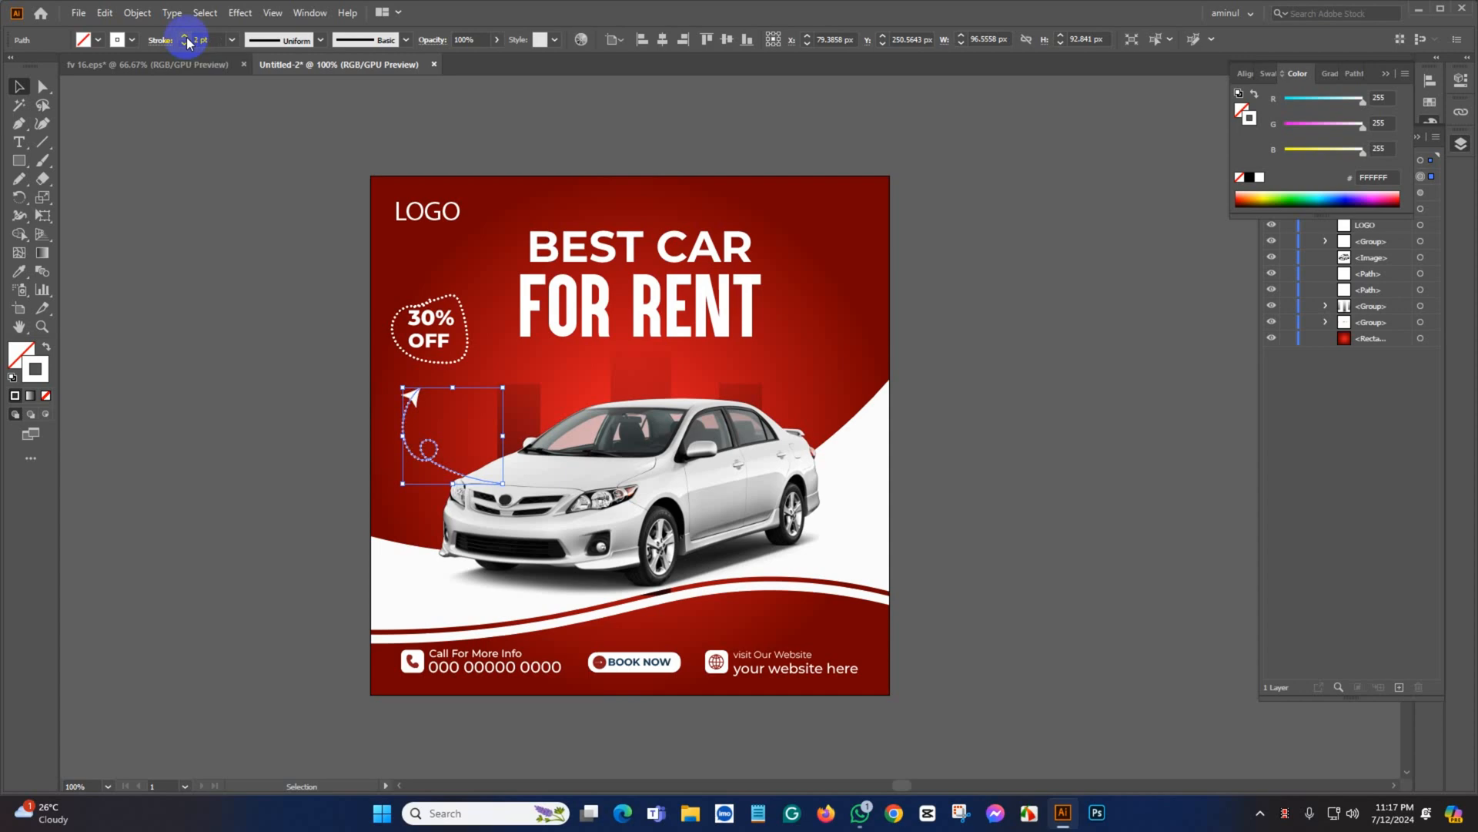
{"action": "left_click", "coordinate": [323, 45]}
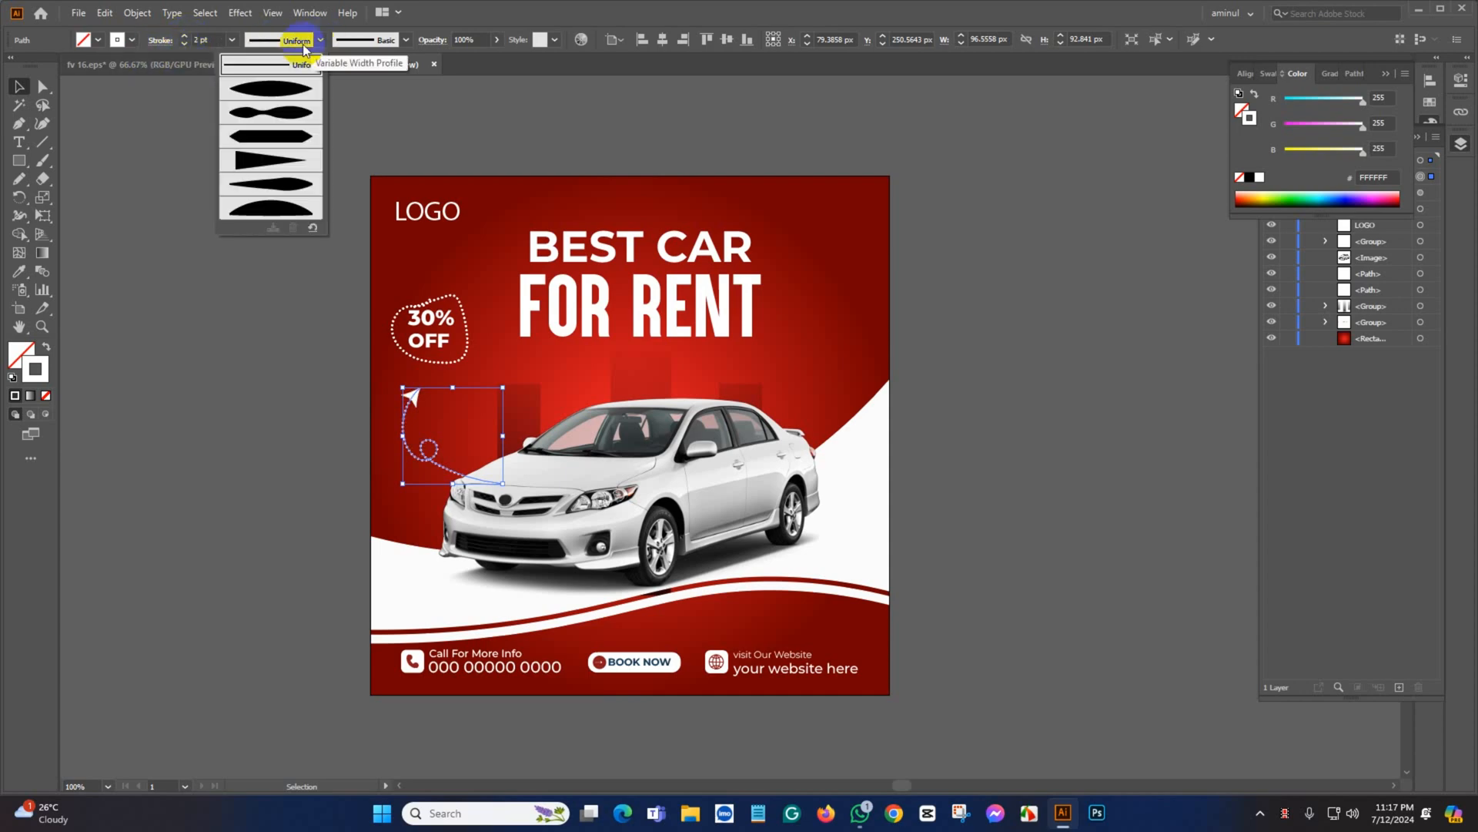
{"action": "left_click", "coordinate": [275, 160]}
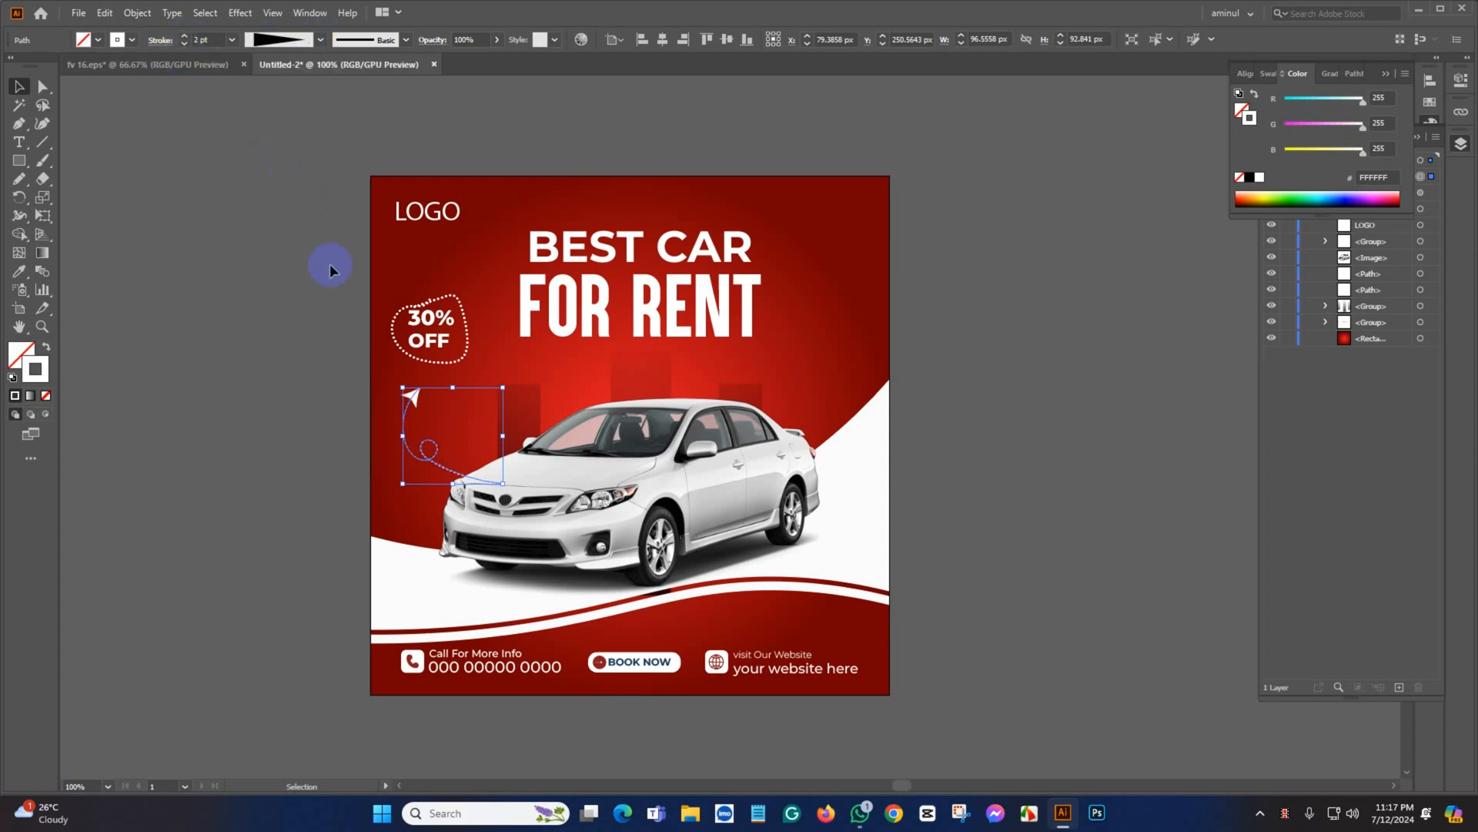
{"action": "left_click", "coordinate": [184, 36]}
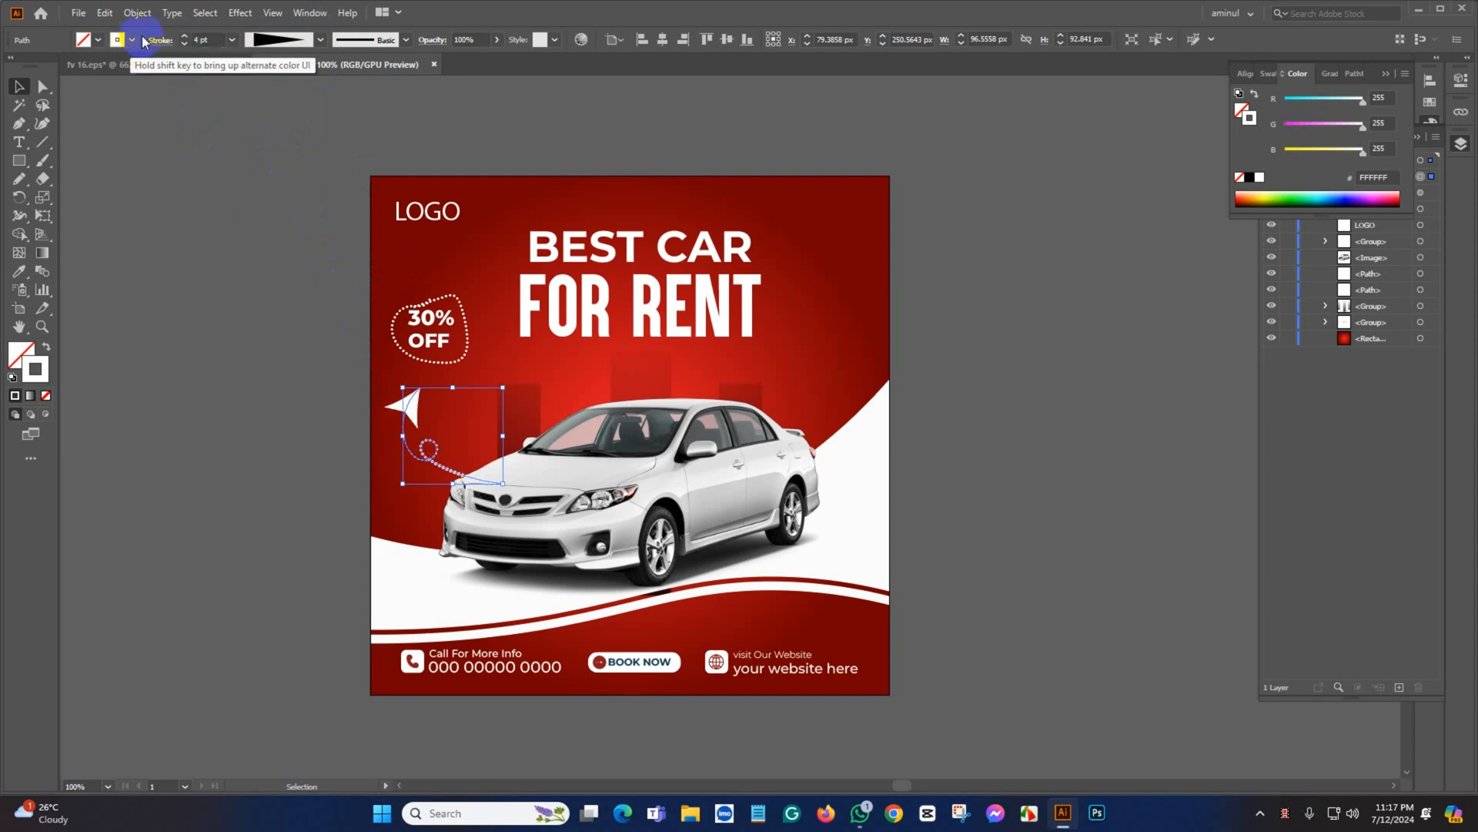
Scale the dotted arrow's arrowhead down to 66% and deselect the arrow
{"action": "left_click", "coordinate": [159, 39]}
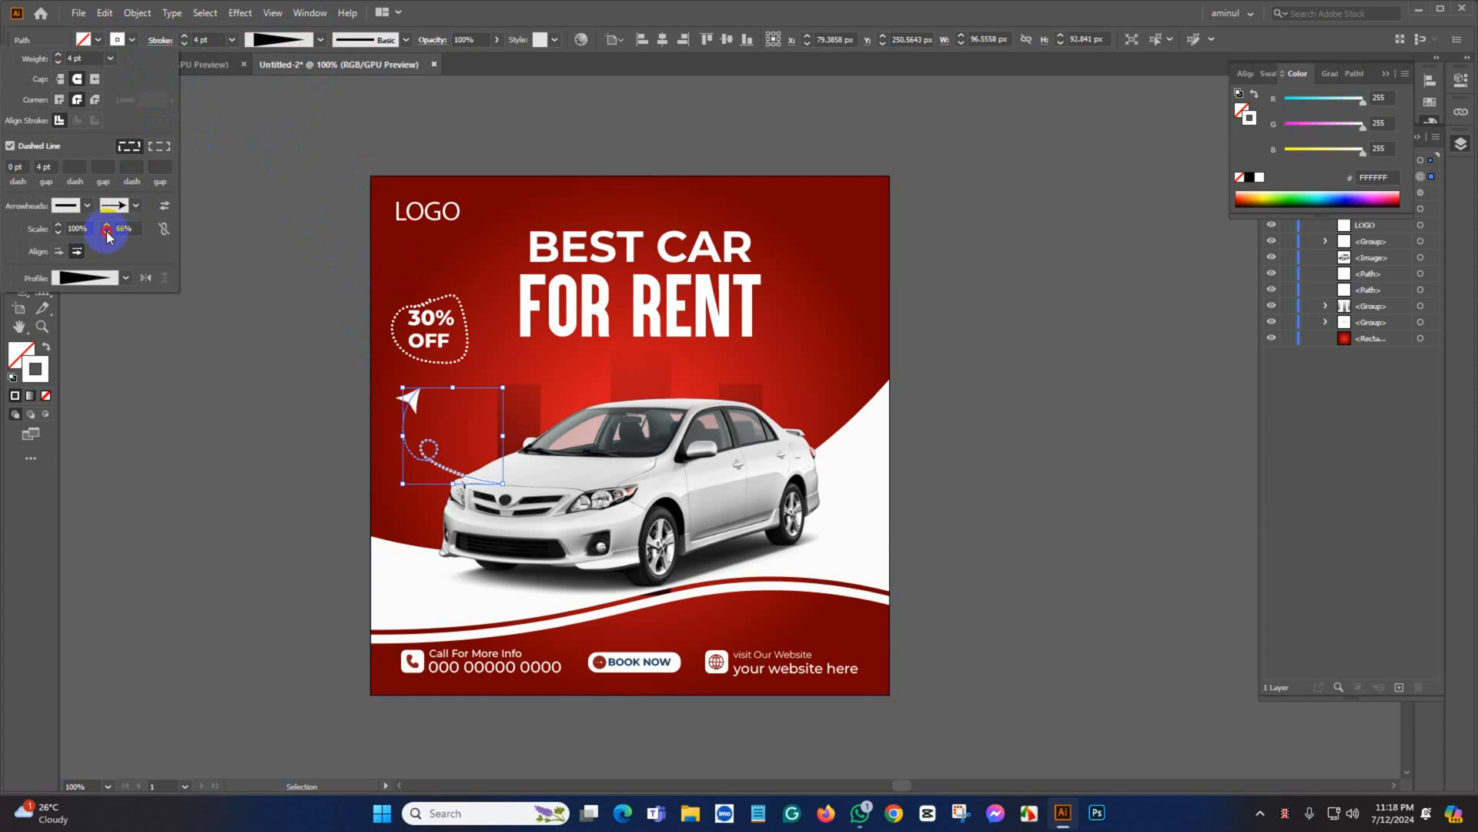
{"action": "left_click", "coordinate": [204, 359]}
{"action": "left_click", "coordinate": [417, 497]}
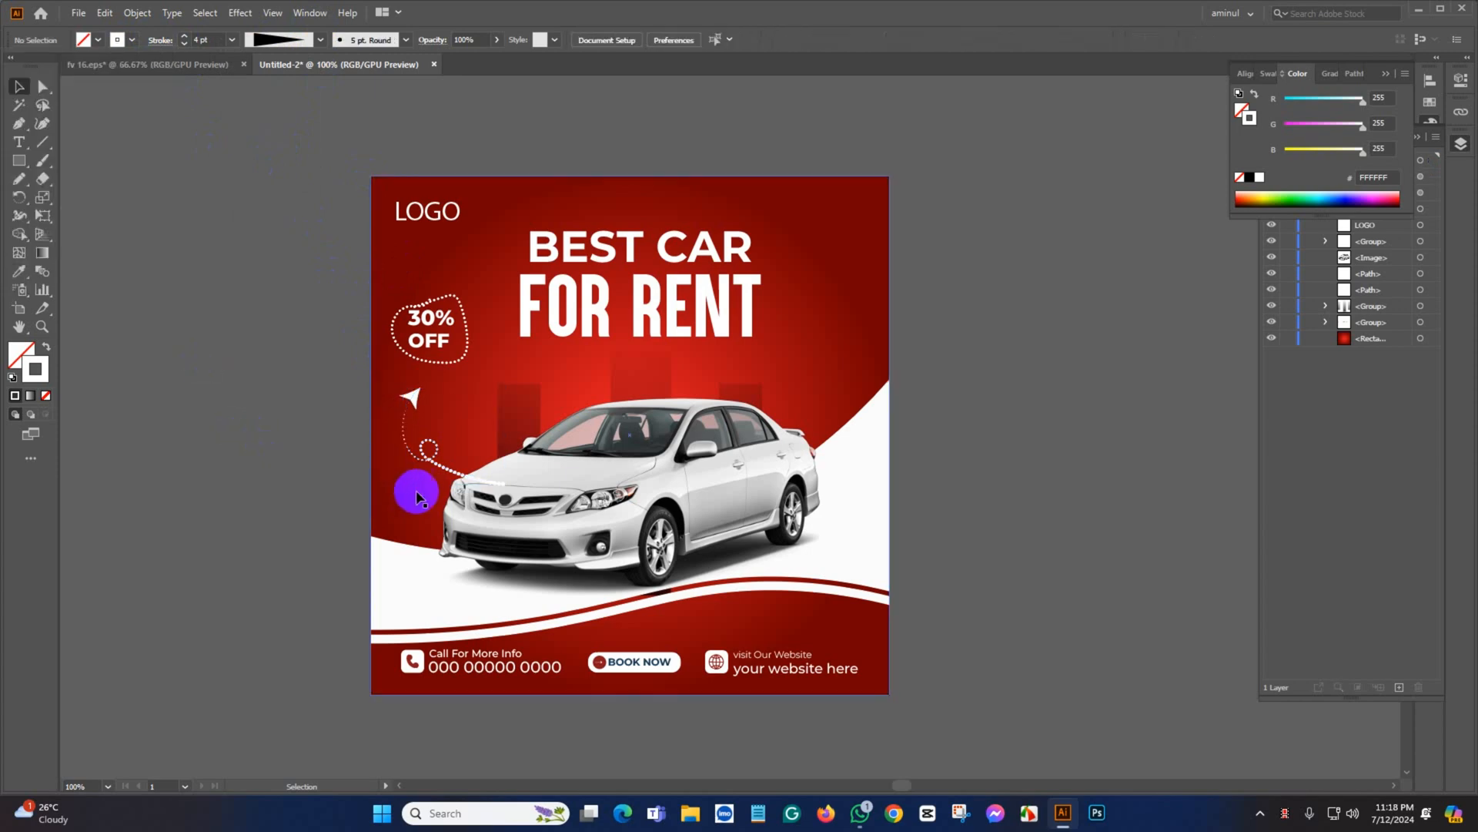
Rotate and resize the dotted arrow to about 115 x 91 px and position it between the car's hood and the 30% OFF badge
{"action": "scroll", "coordinate": [416, 497], "scroll_direction": "up", "scroll_amount": 3}
{"action": "left_click", "coordinate": [536, 501]}
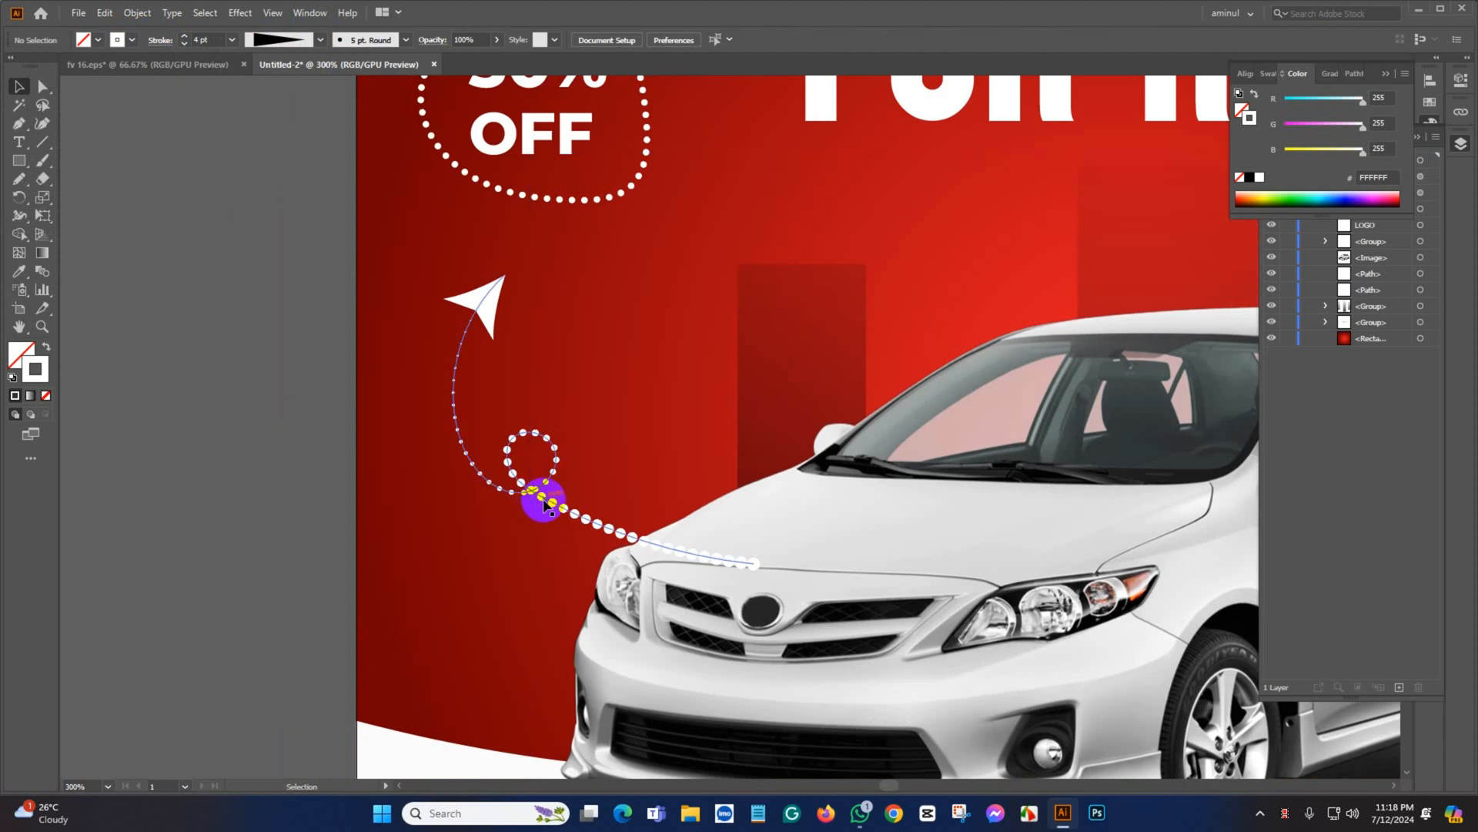
{"action": "left_click_drag", "start_coordinate": [754, 276], "coordinate": [772, 201]}
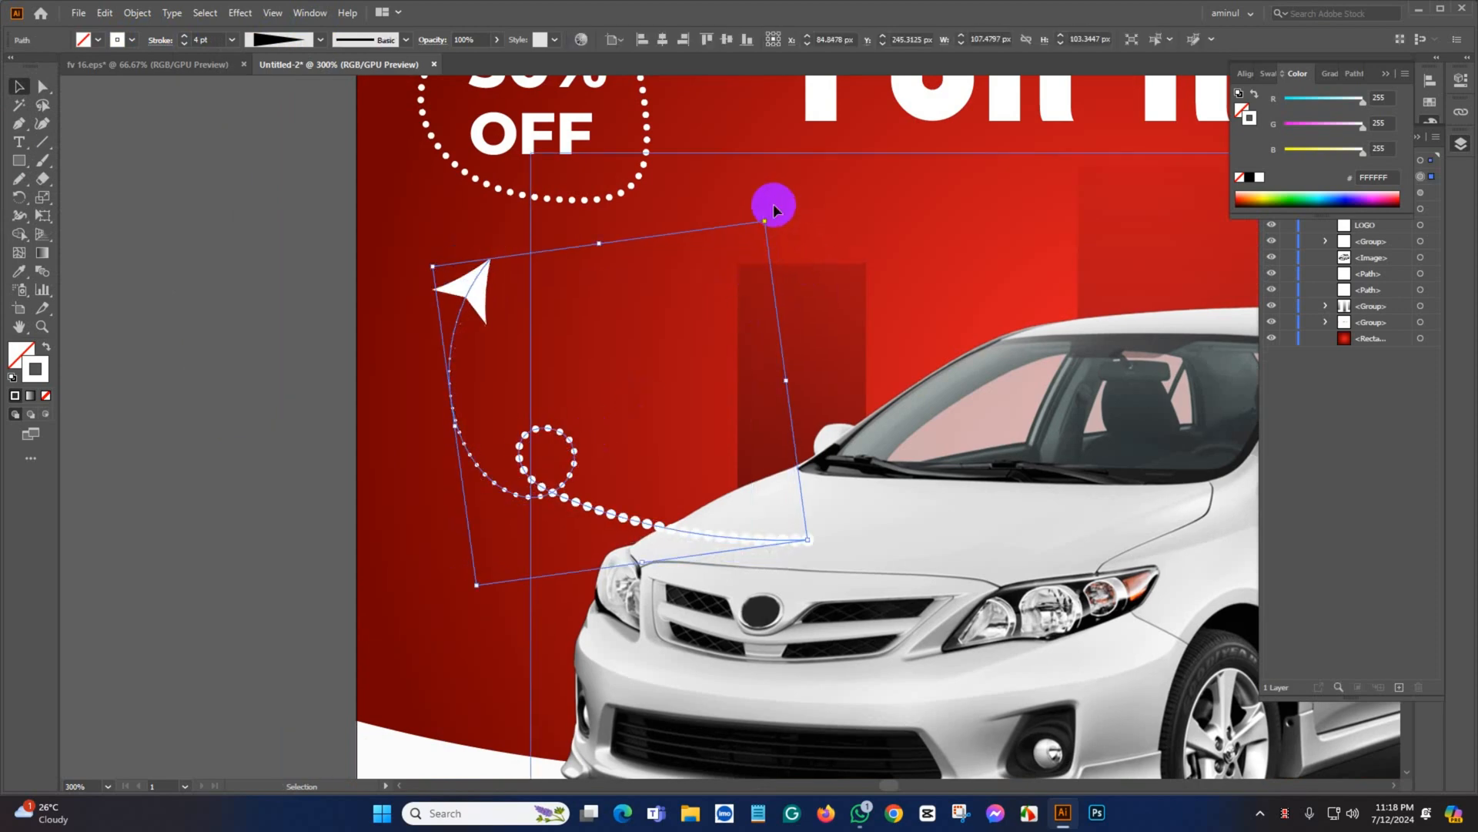
{"action": "left_click_drag", "start_coordinate": [470, 298], "coordinate": [469, 279]}
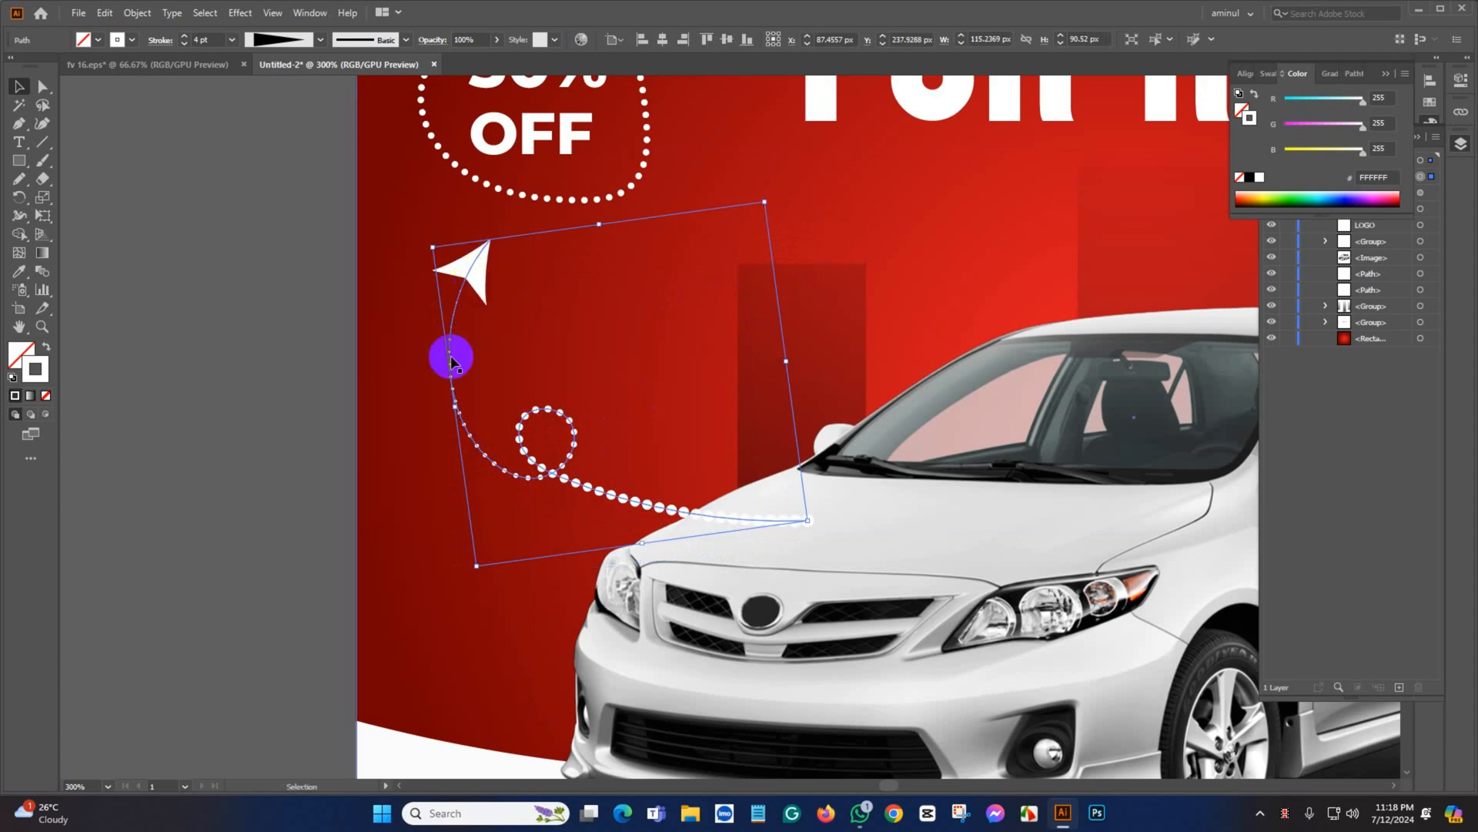
{"action": "left_click", "coordinate": [624, 439]}
{"action": "left_click", "coordinate": [548, 471]}
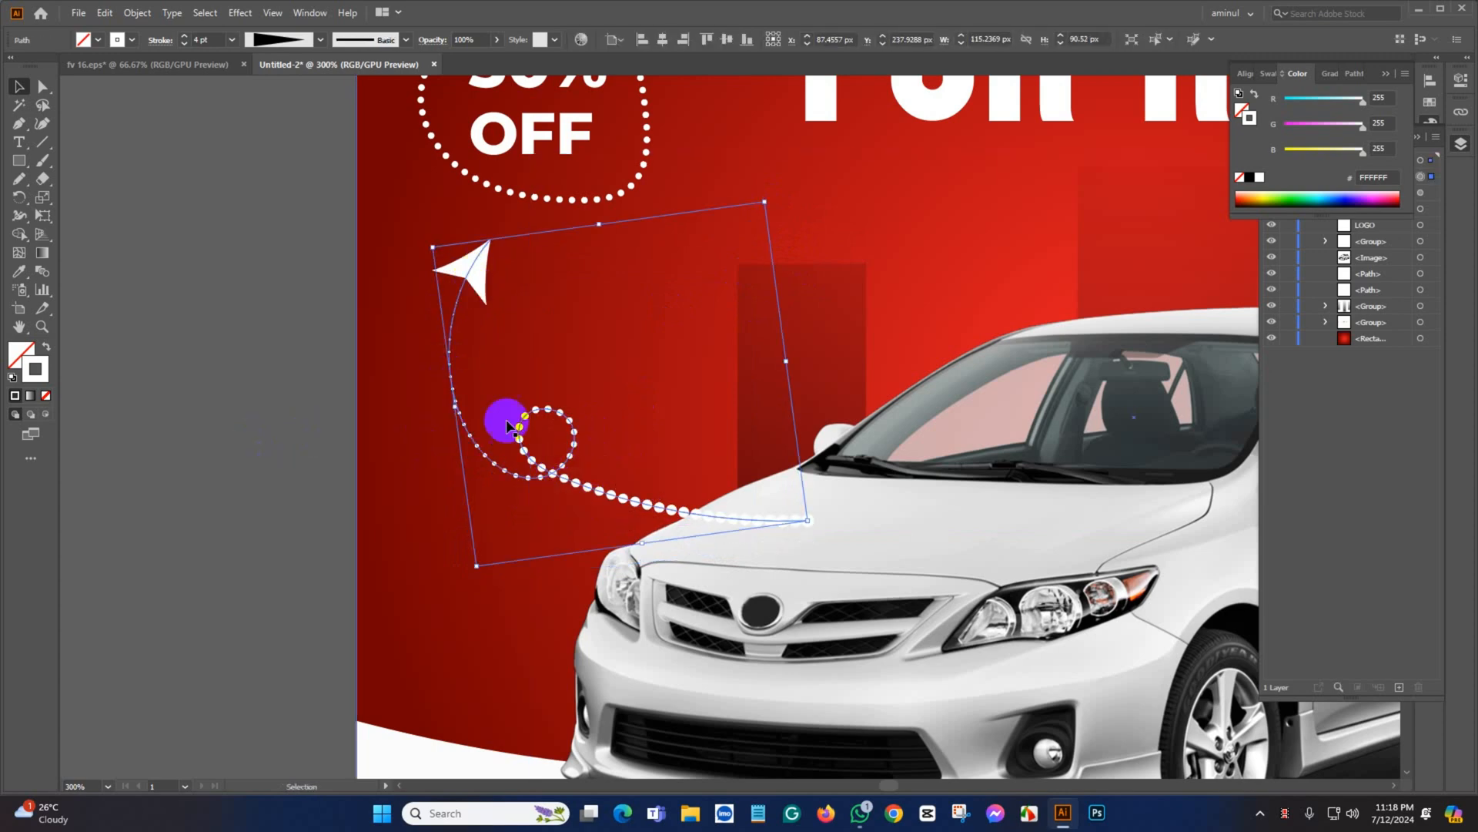
Reorder the layer objects so the dotted arrow sits directly behind the car image, and deselect it
{"action": "key", "text": "ctrl+1"}
{"action": "left_click_drag", "start_coordinate": [1353, 245], "coordinate": [1355, 273]}
{"action": "left_click", "coordinate": [287, 513]}
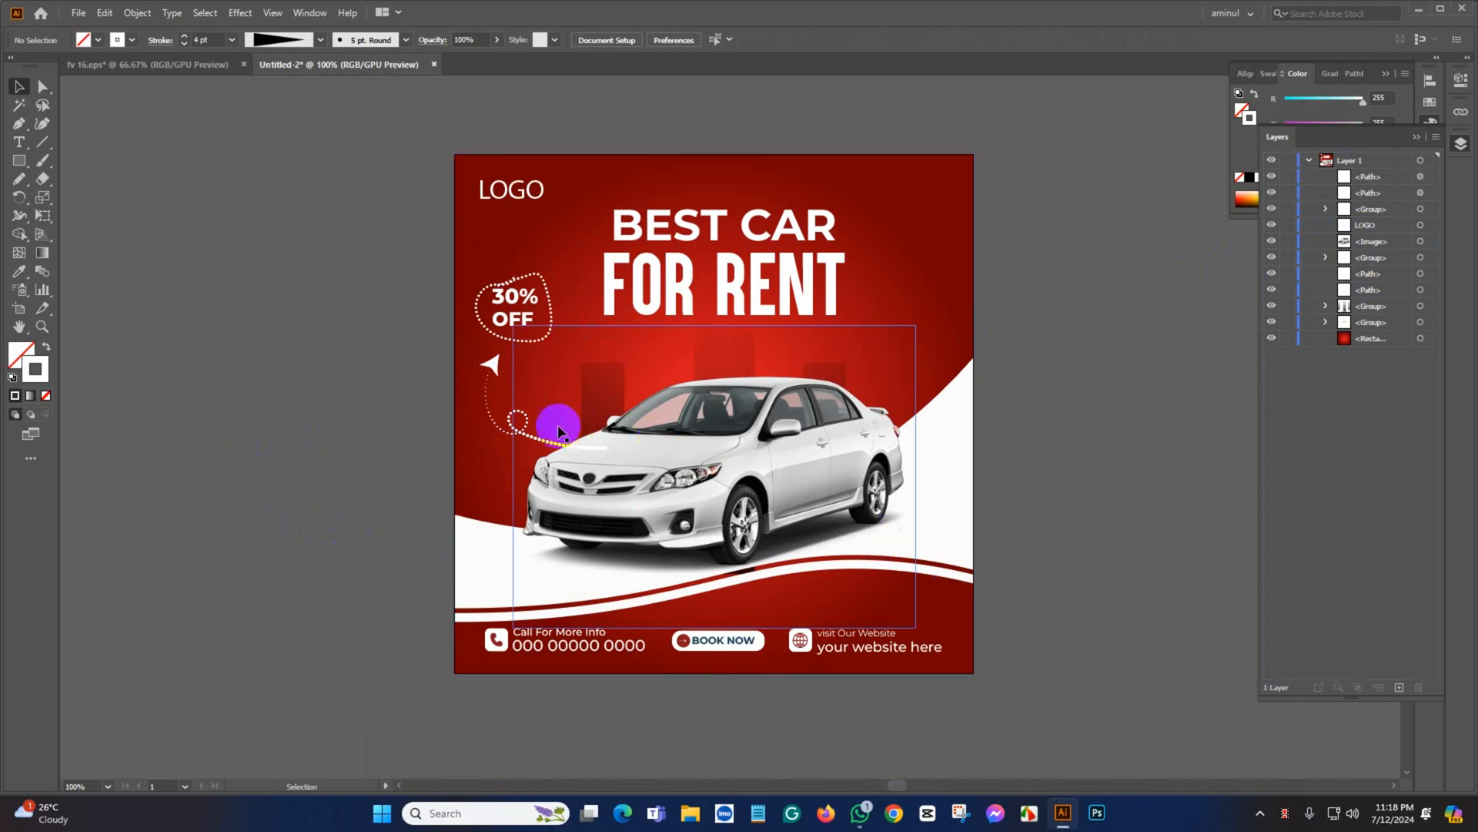
{"action": "left_click", "coordinate": [530, 439]}
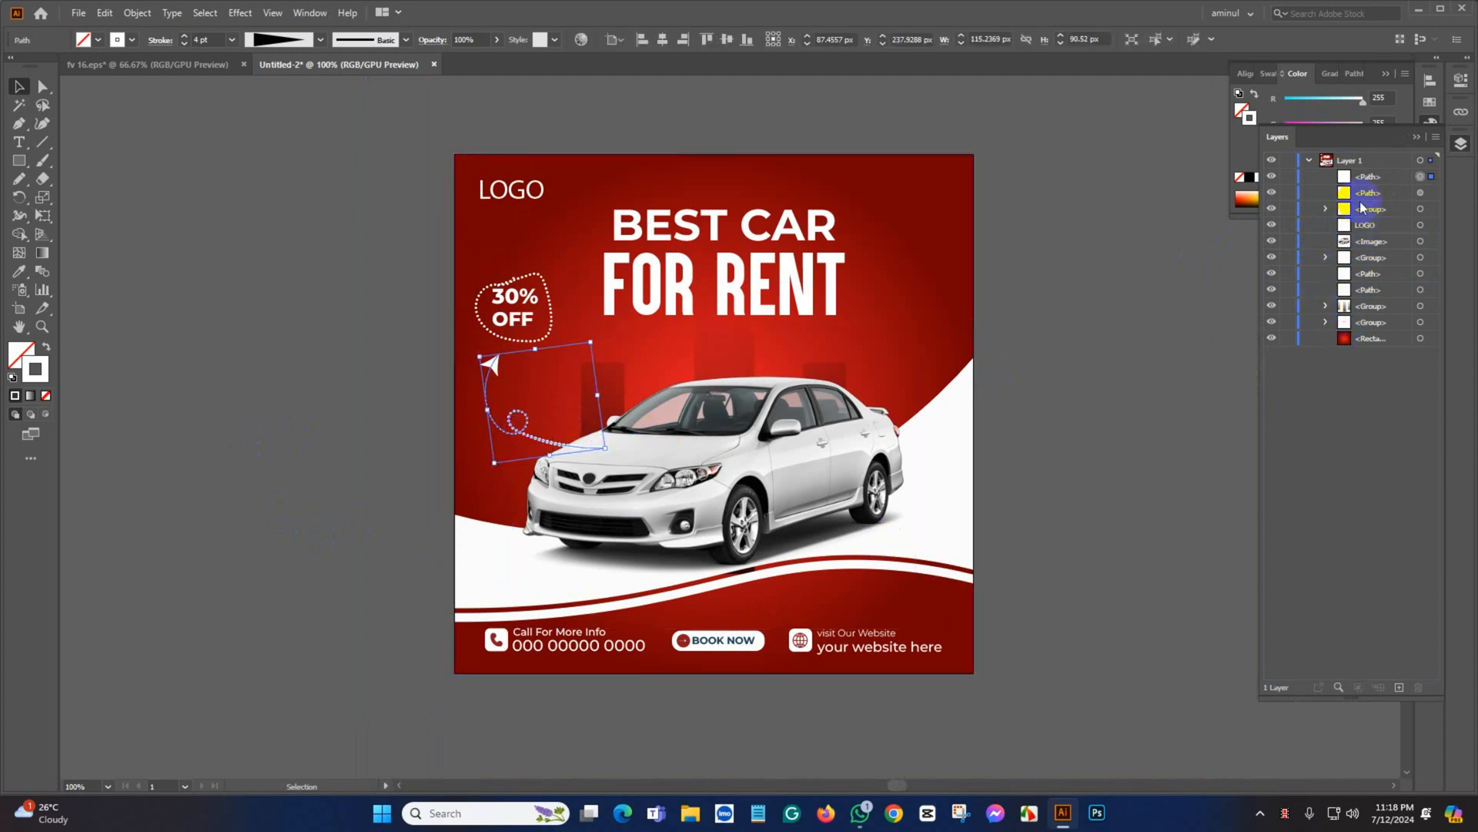
{"action": "left_click_drag", "start_coordinate": [1361, 208], "coordinate": [1365, 196]}
{"action": "left_click_drag", "start_coordinate": [1372, 248], "coordinate": [1372, 247]}
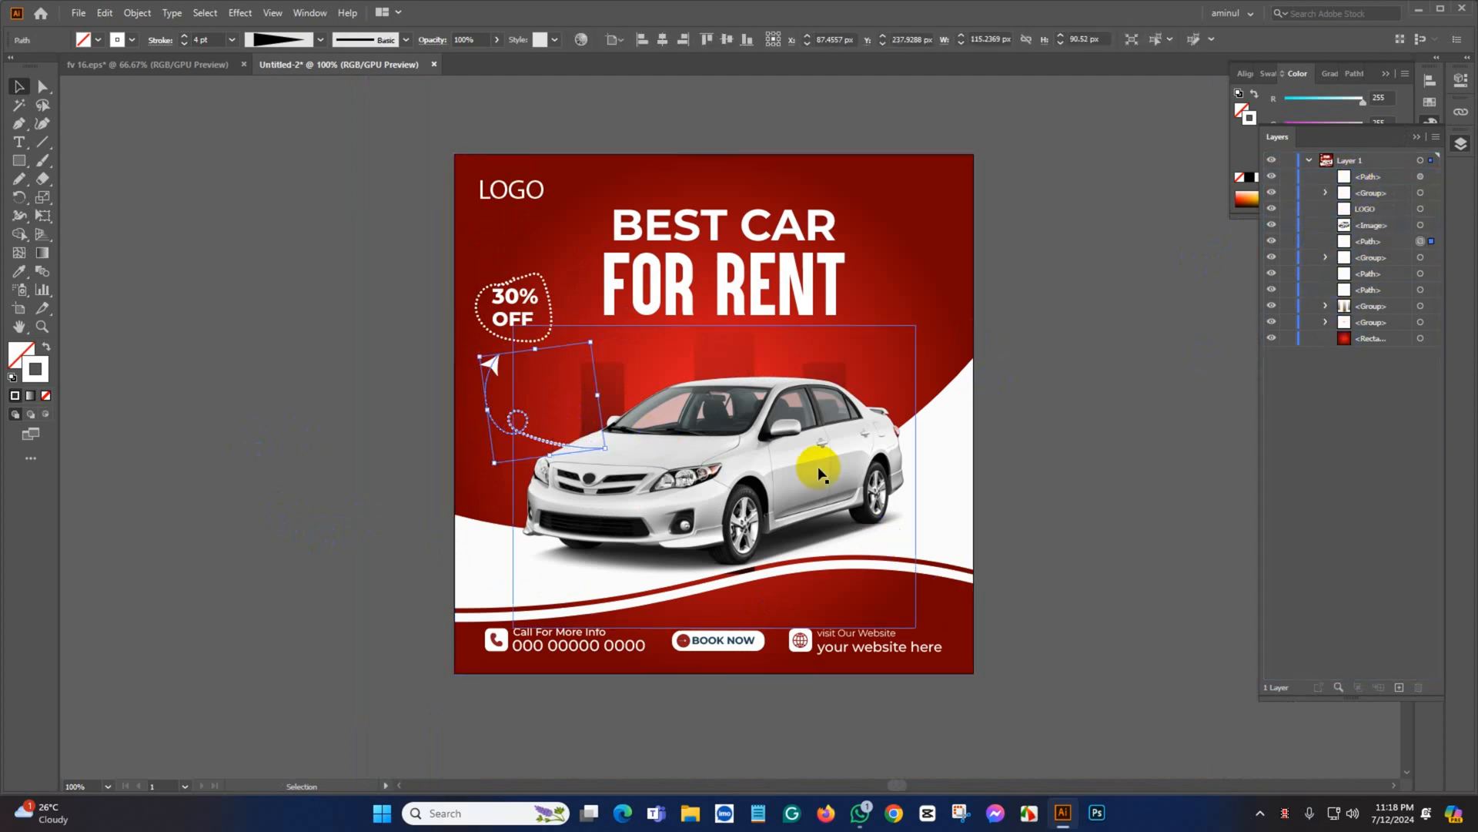
{"action": "left_click", "coordinate": [308, 468]}
Set the dotted arrow's stroke weight to 3 pt and deselect it
{"action": "scroll", "coordinate": [370, 424], "scroll_direction": "down", "scroll_amount": 3}
{"action": "left_click_drag", "start_coordinate": [462, 422], "coordinate": [650, 399]}
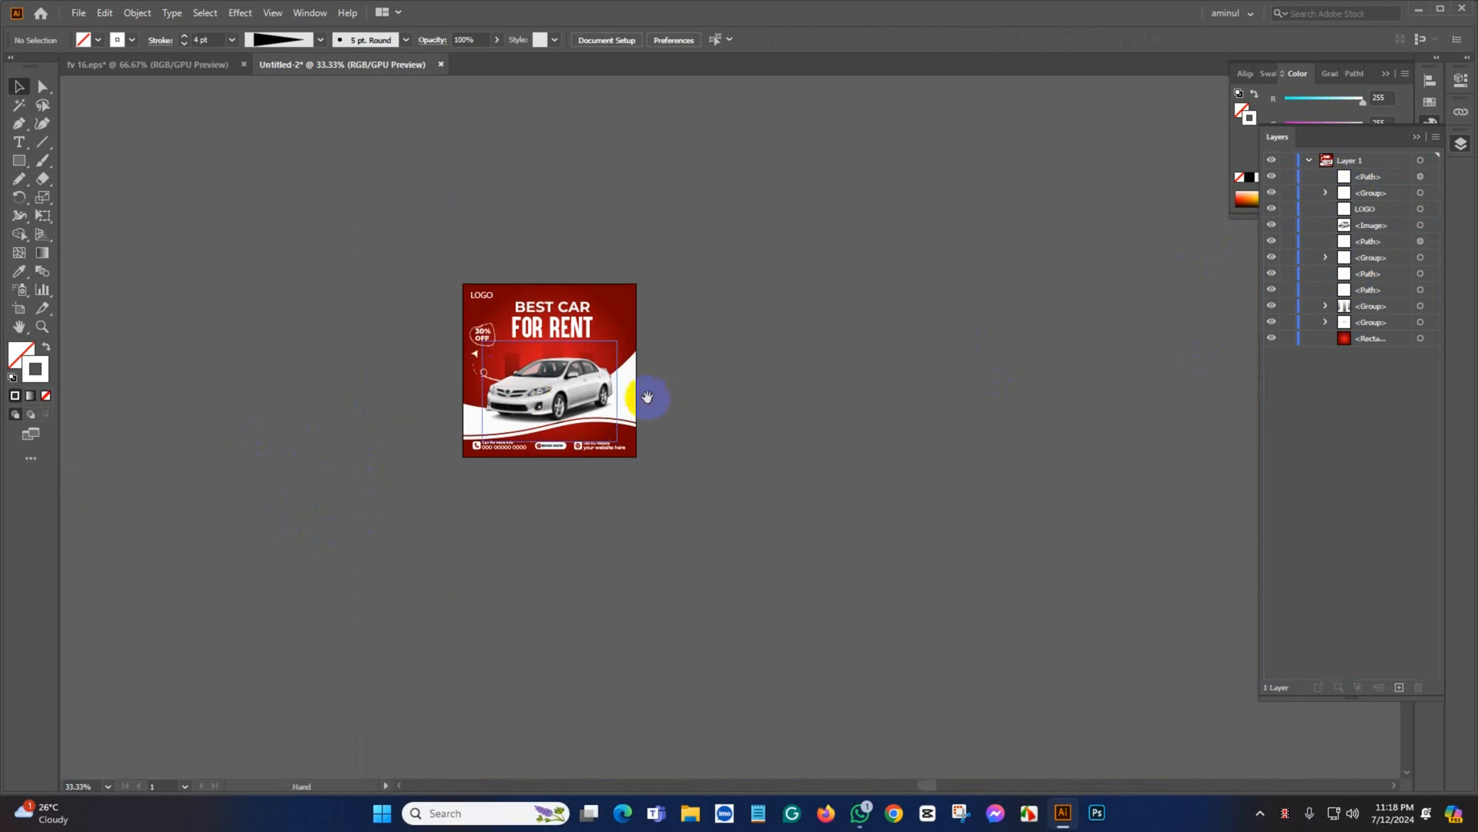
{"action": "scroll", "coordinate": [650, 397], "scroll_direction": "up", "scroll_amount": 2}
{"action": "left_click_drag", "start_coordinate": [475, 380], "coordinate": [259, 472]}
{"action": "scroll", "coordinate": [325, 462], "scroll_direction": "up", "scroll_amount": 2}
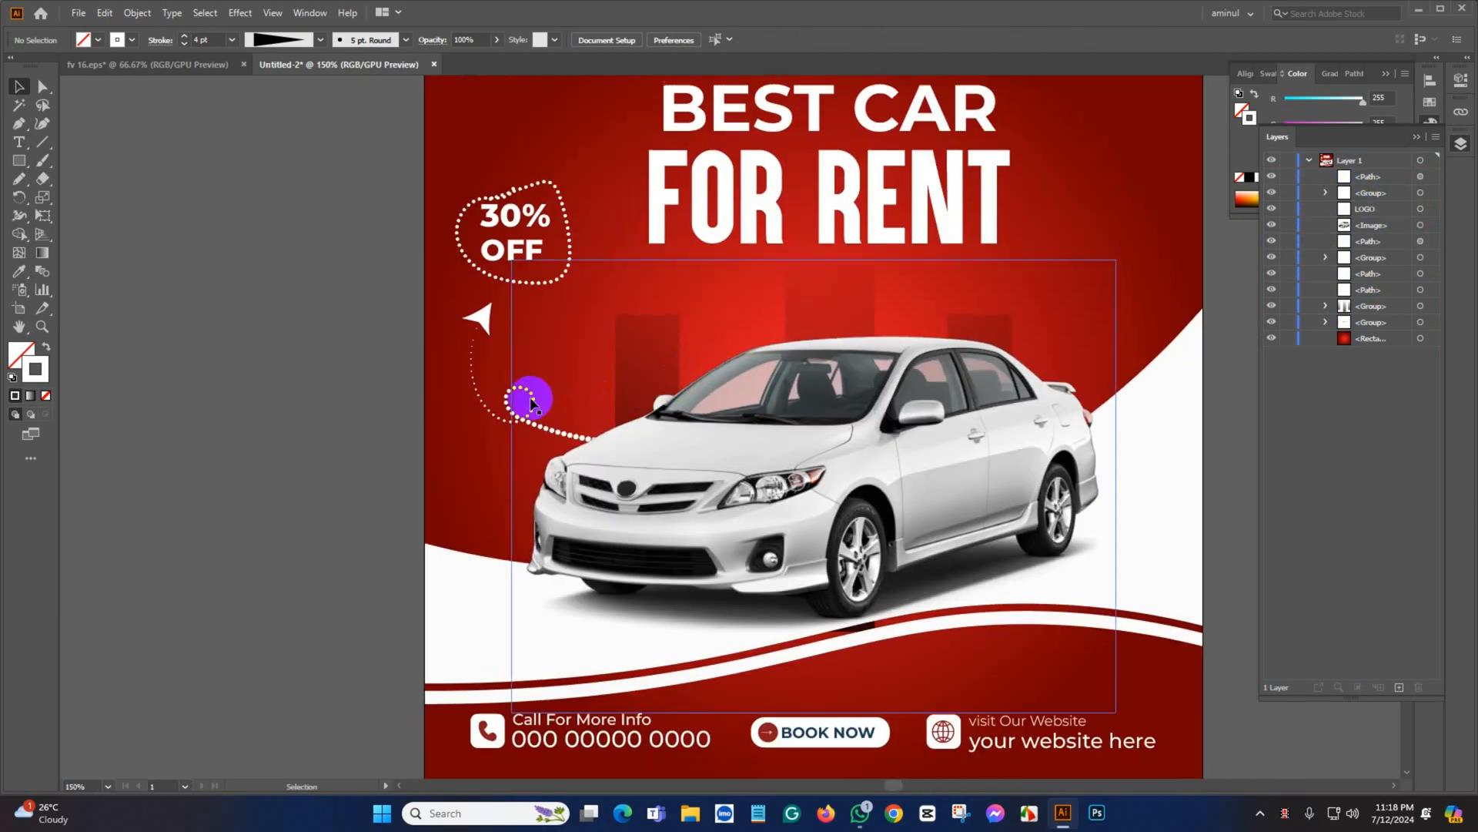
{"action": "left_click", "coordinate": [514, 420]}
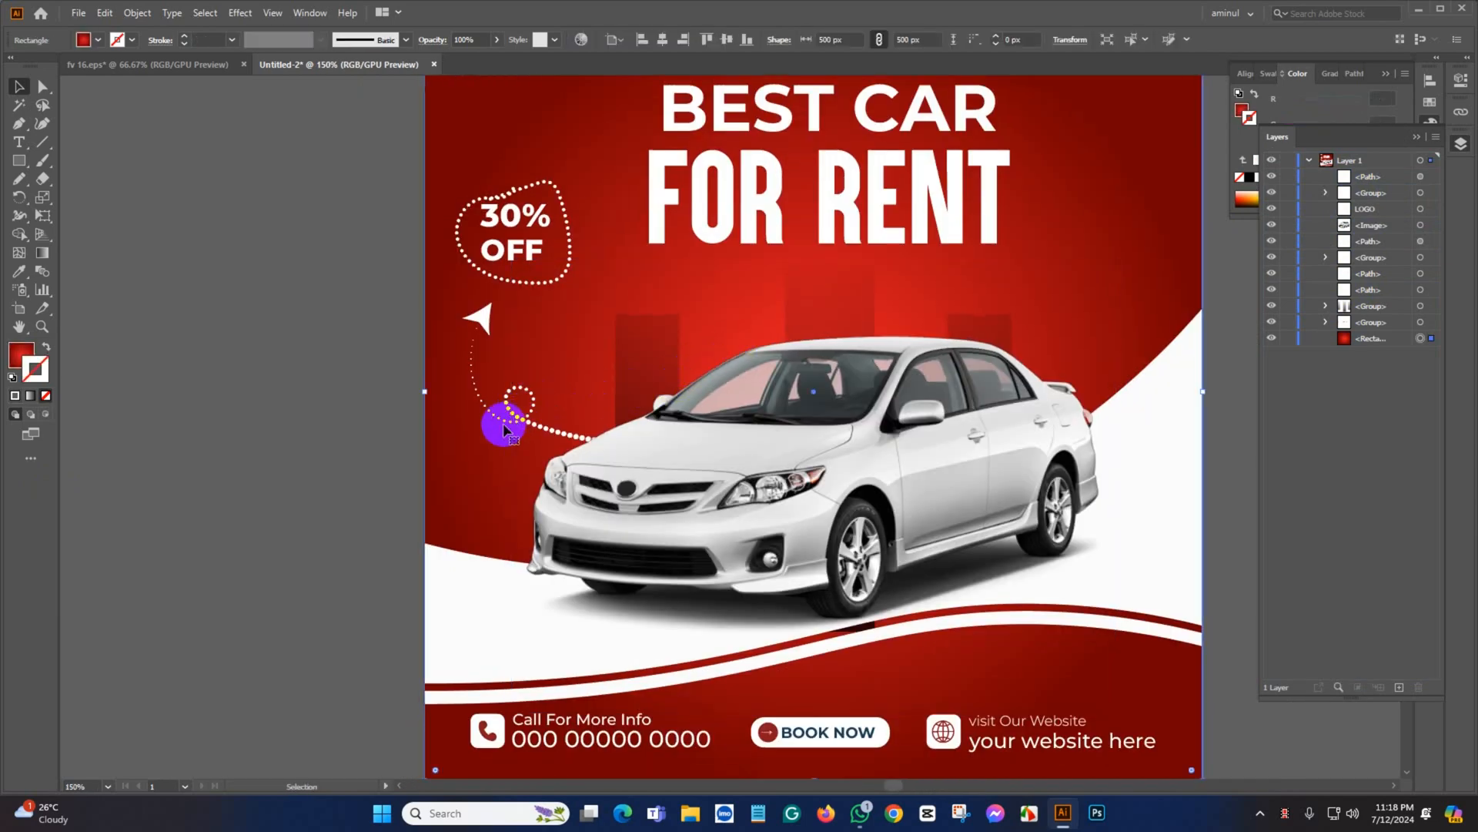
{"action": "left_click", "coordinate": [517, 419]}
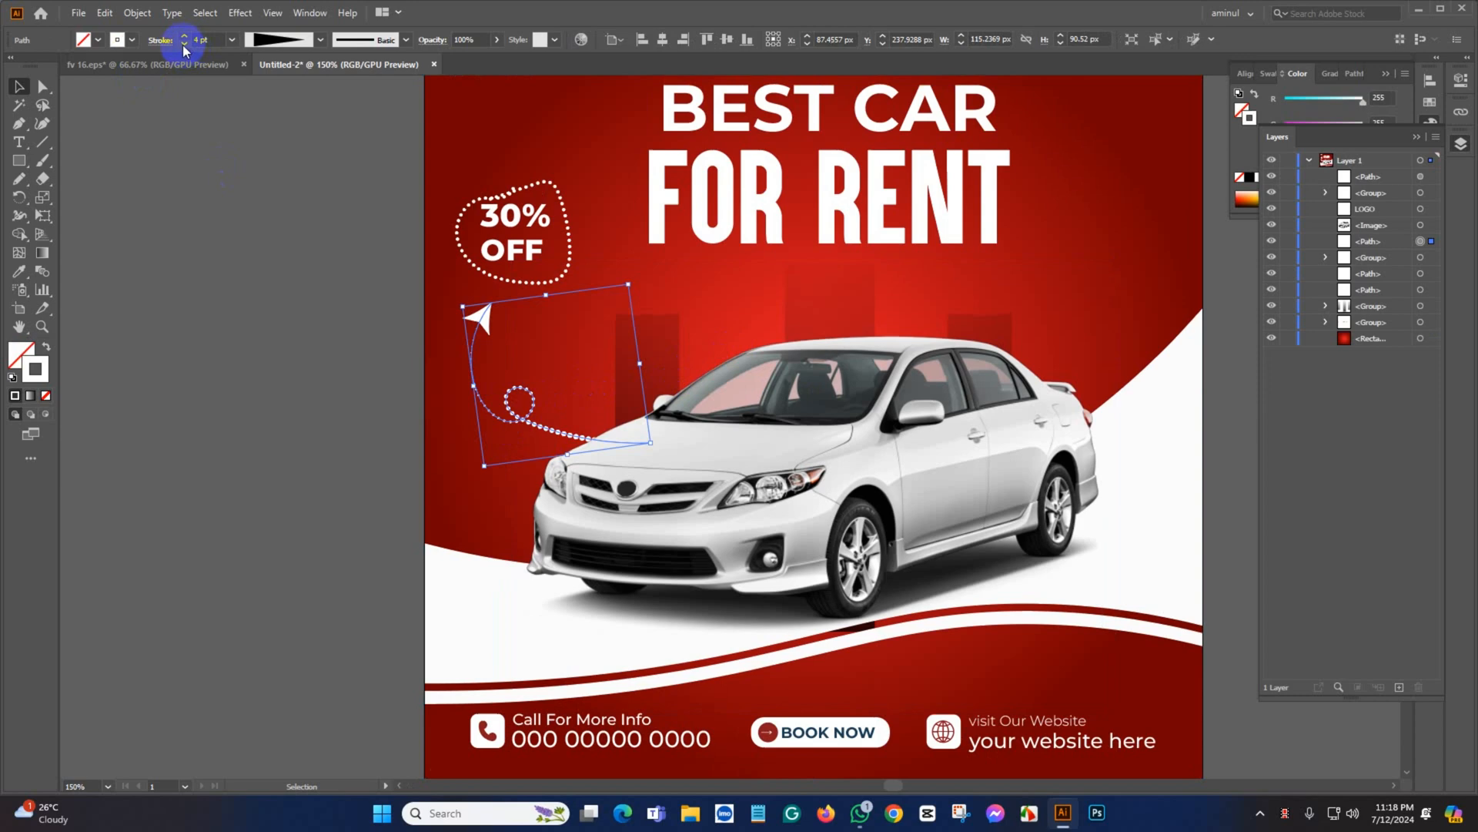
{"action": "left_click", "coordinate": [207, 357]}
Paste the copied group of four social media icons and place it in the post's upper-right corner, level with the logo
{"action": "scroll", "coordinate": [495, 462], "scroll_direction": "down", "scroll_amount": 3}
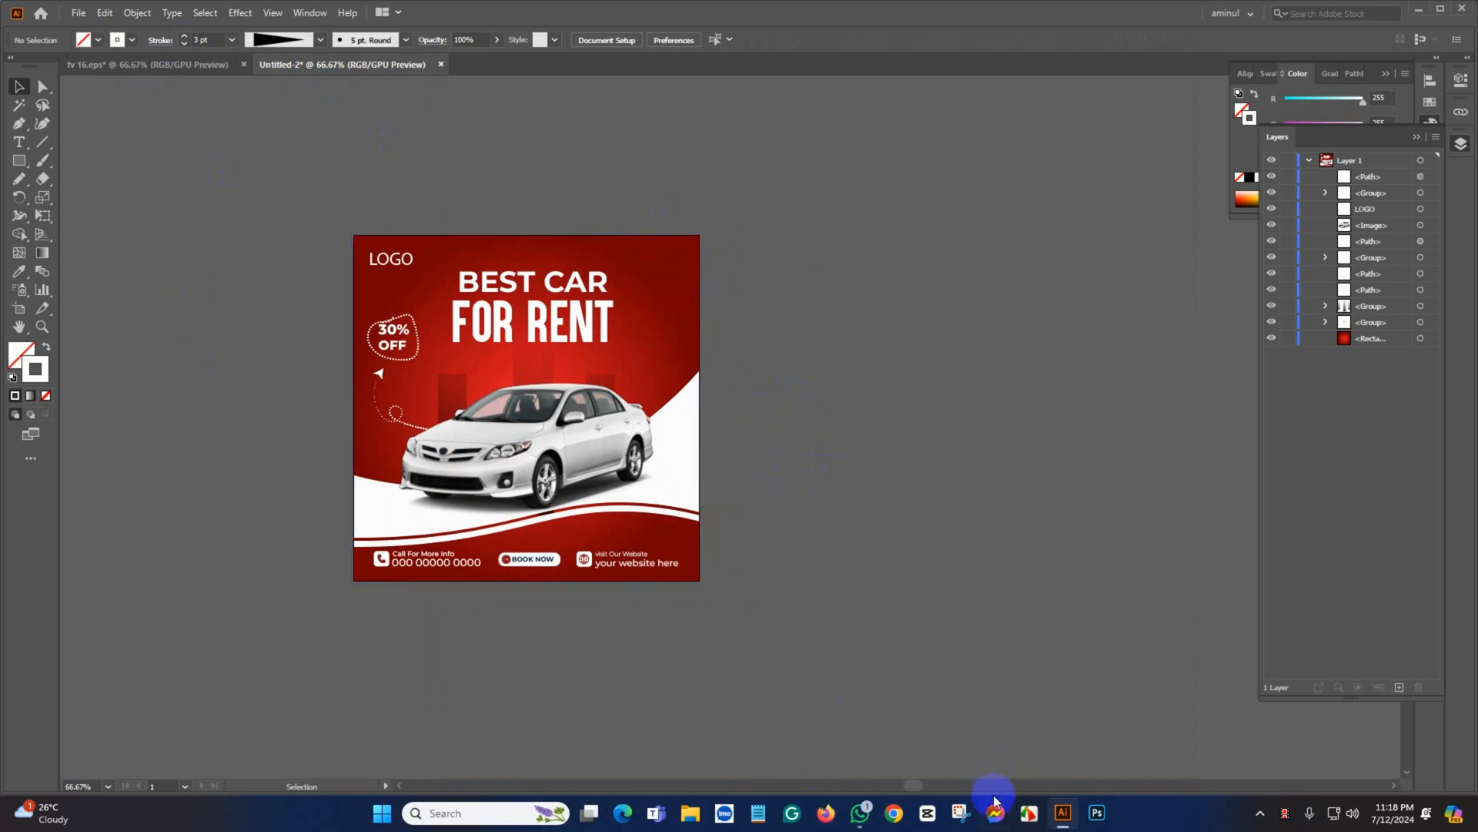
{"action": "key", "text": "ctrl+v"}
{"action": "scroll", "coordinate": [718, 394], "scroll_direction": "up", "scroll_amount": 3}
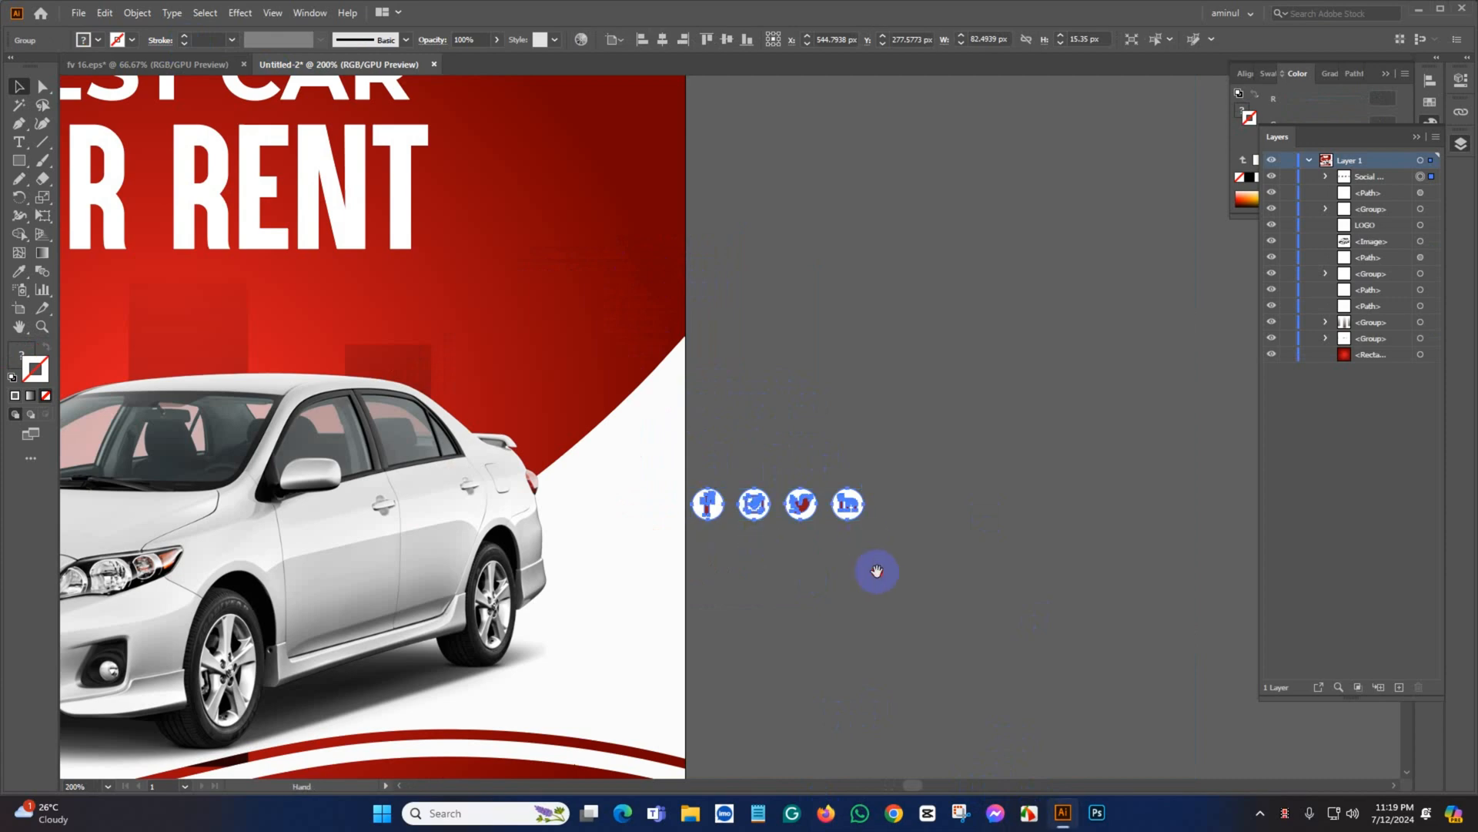
{"action": "left_click_drag", "start_coordinate": [713, 607], "coordinate": [809, 680]}
{"action": "left_click_drag", "start_coordinate": [849, 582], "coordinate": [826, 288]}
{"action": "left_click_drag", "start_coordinate": [881, 382], "coordinate": [958, 593]}
{"action": "left_click_drag", "start_coordinate": [903, 489], "coordinate": [718, 264]}
{"action": "left_click", "coordinate": [872, 344]}
{"action": "scroll", "coordinate": [871, 344], "scroll_direction": "down", "scroll_amount": 2}
{"action": "left_click_drag", "start_coordinate": [834, 422], "coordinate": [890, 299]}
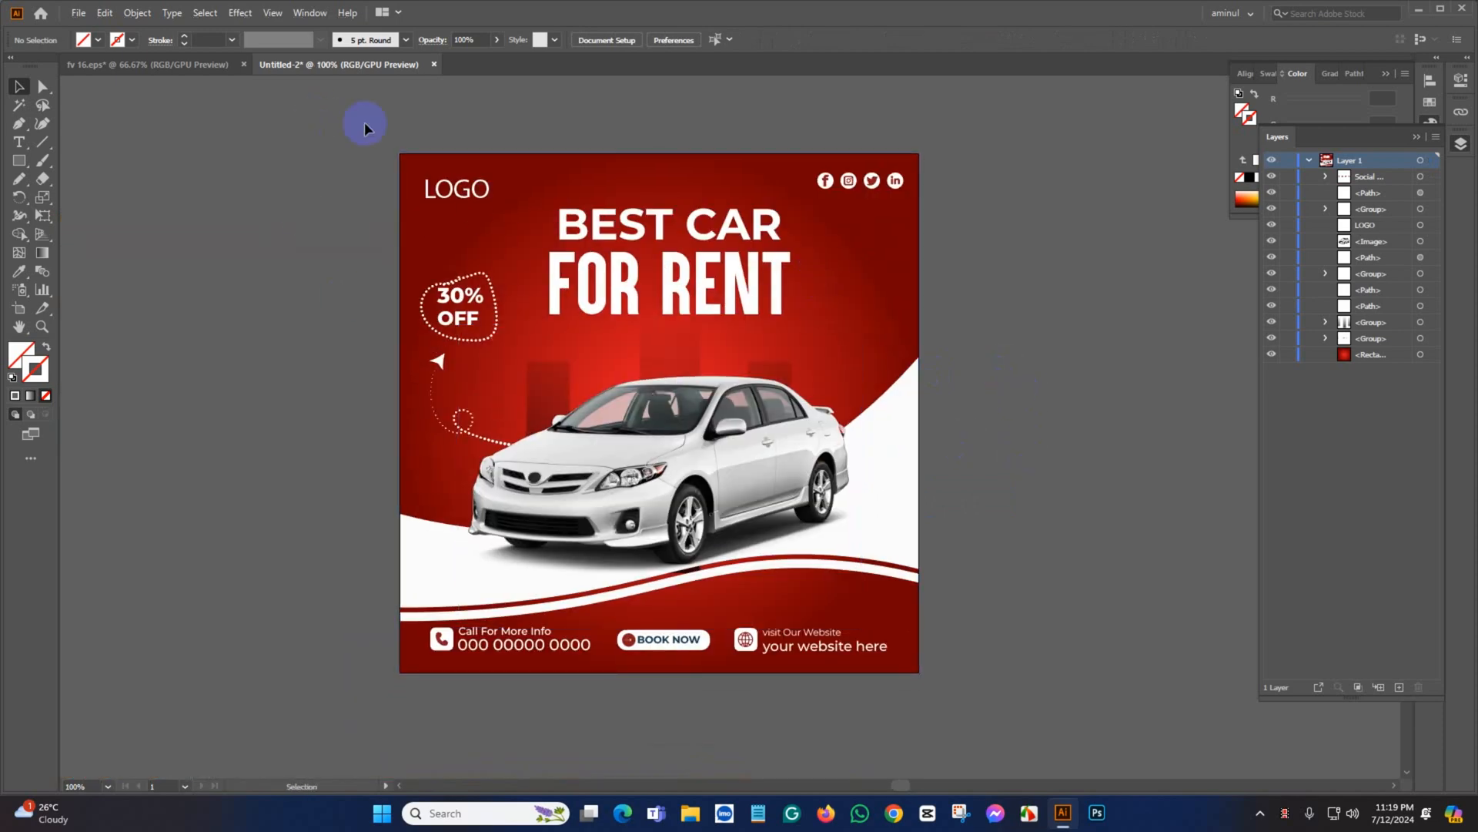
{"action": "left_click_drag", "start_coordinate": [944, 653], "coordinate": [1032, 700]}
{"action": "left_click", "coordinate": [1053, 590]}
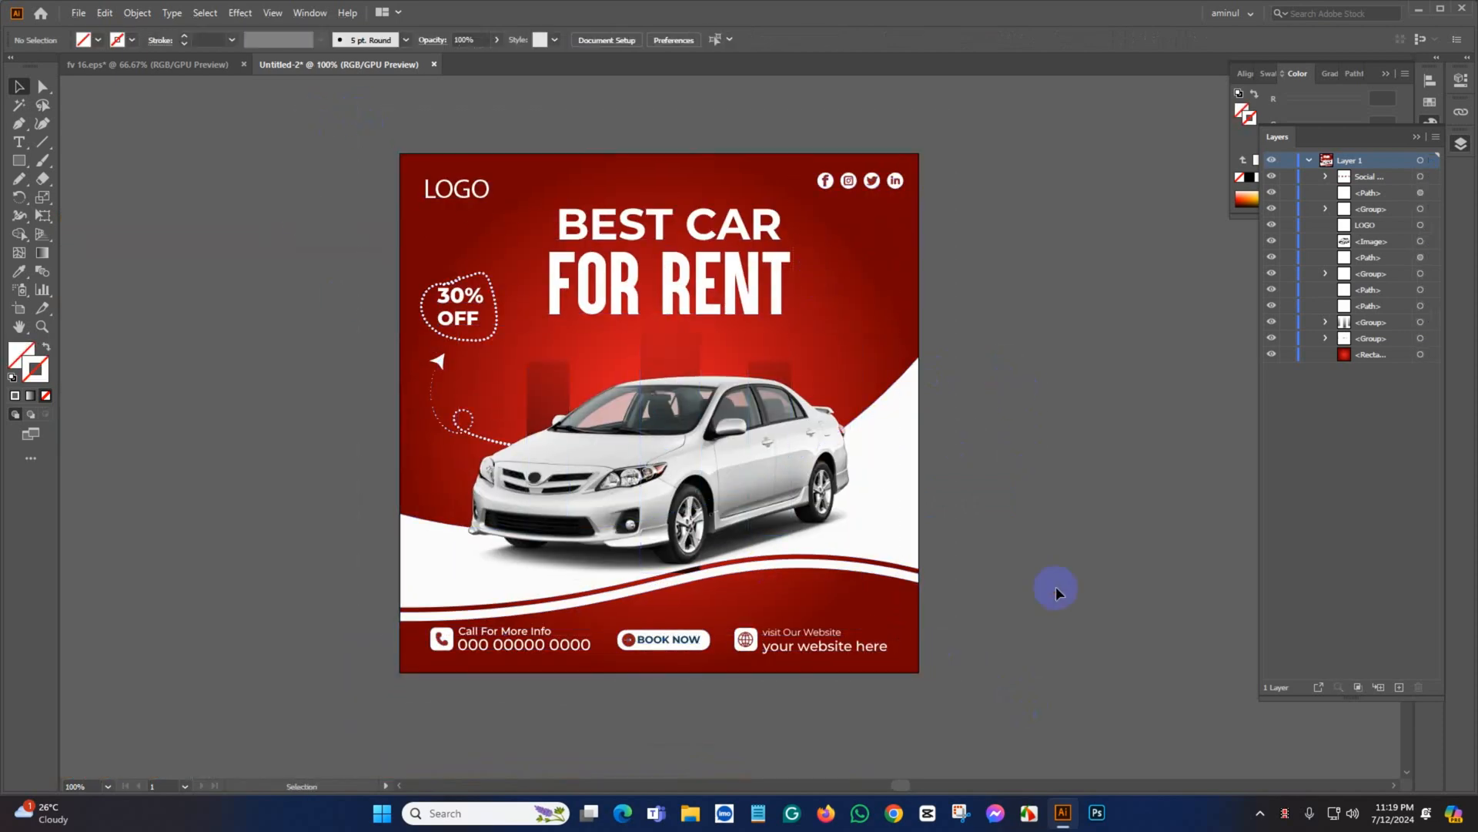
Draw a small five-pointed star, about 17 x 16 px, beside the end of the FOR RENT headline
{"action": "scroll", "coordinate": [1056, 587], "scroll_direction": "up", "scroll_amount": 1}
{"action": "scroll", "coordinate": [787, 472], "scroll_direction": "up", "scroll_amount": 2}
{"action": "left_click_drag", "start_coordinate": [912, 437], "coordinate": [947, 435]}
{"action": "scroll", "coordinate": [832, 476], "scroll_direction": "down", "scroll_amount": 1}
{"action": "left_click_drag", "start_coordinate": [21, 160], "coordinate": [76, 234]}
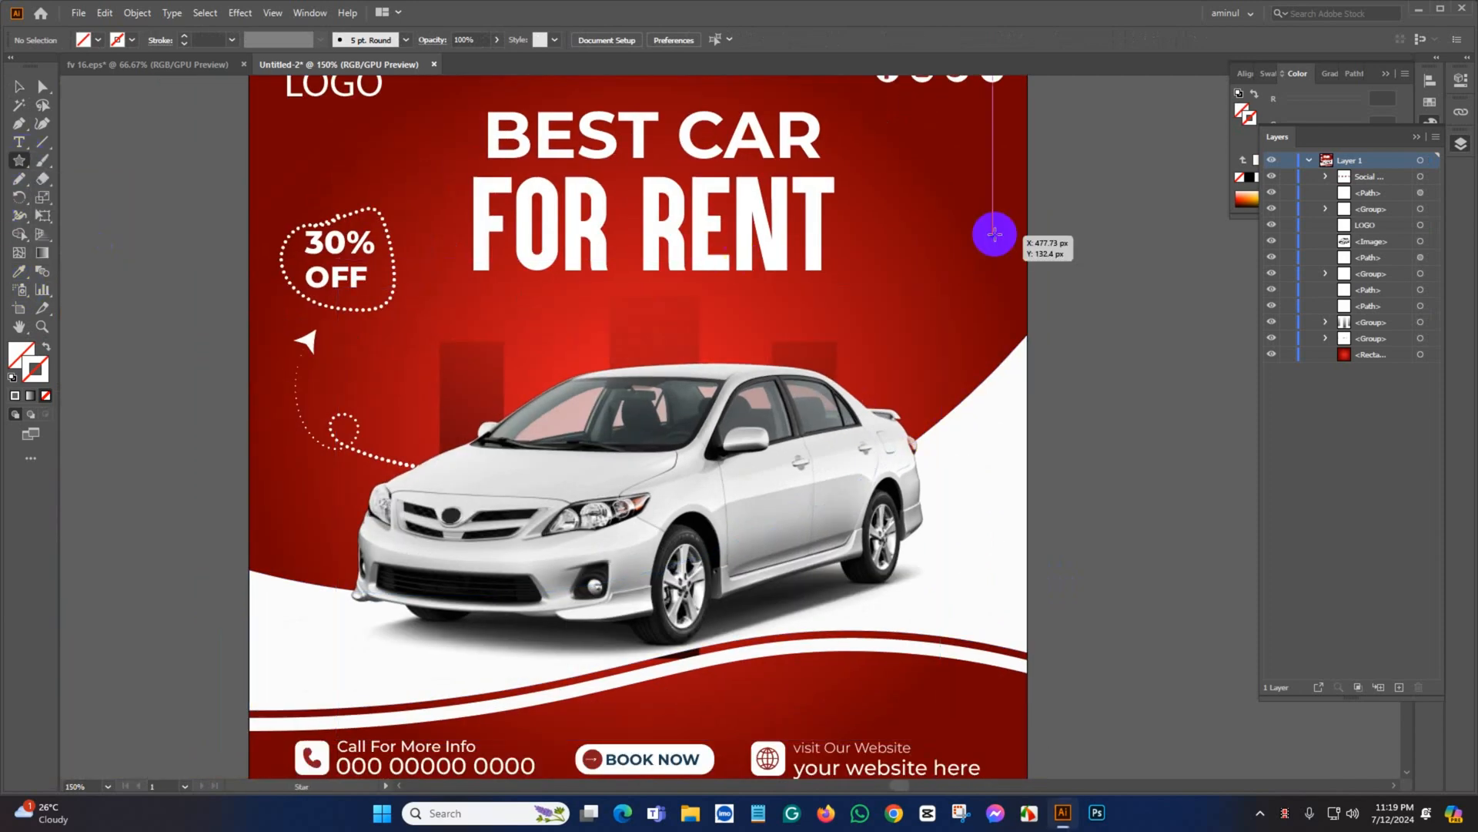
{"action": "mouse_move", "coordinate": [858, 187]}
{"action": "left_mouse_down"}
{"action": "mouse_move", "coordinate": [878, 203]}
{"action": "mouse_move", "coordinate": [868, 194]}
{"action": "left_mouse_up"}
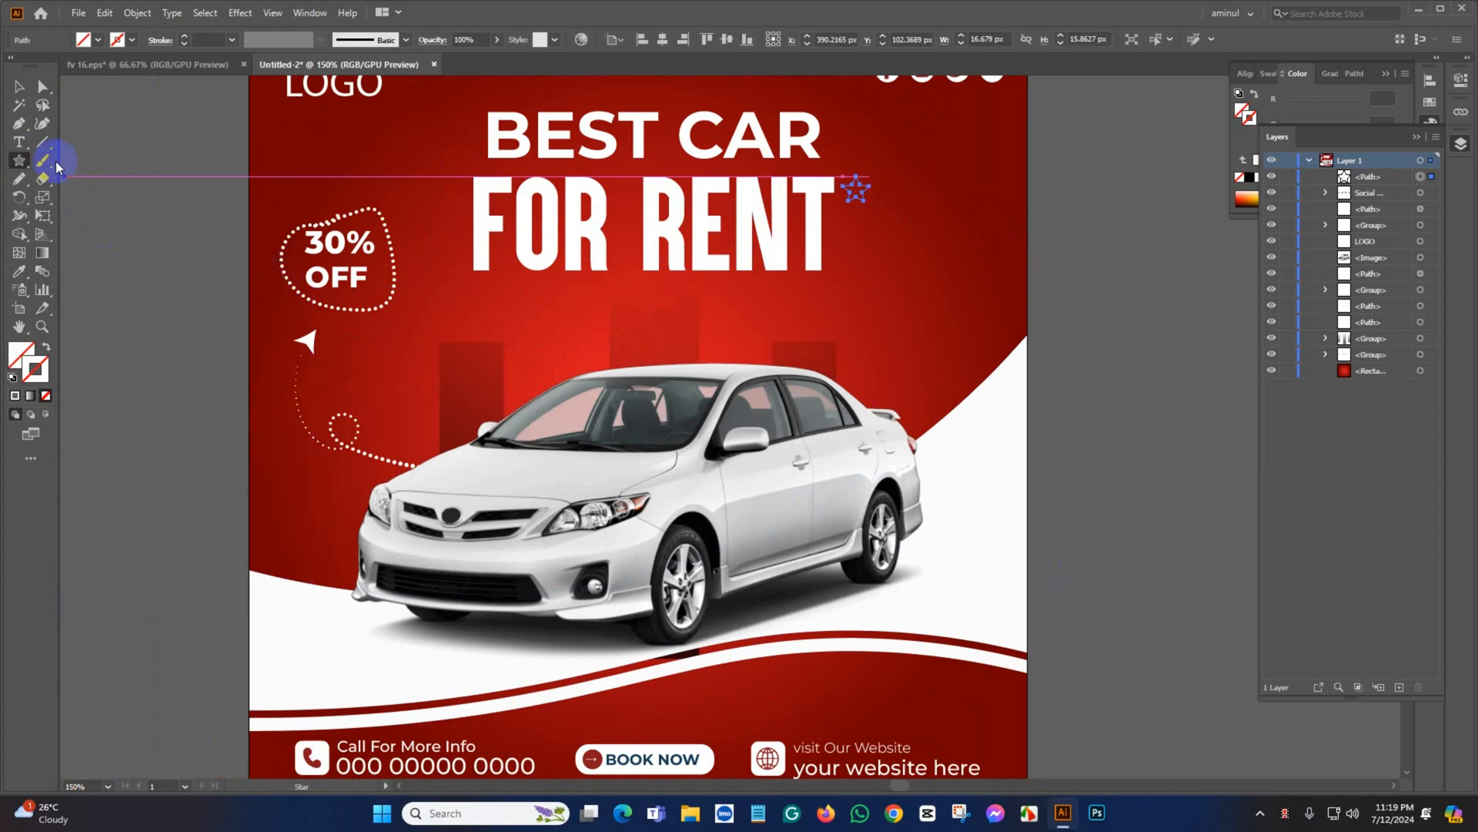
Give the star a 1 pt white outline and move it up into the empty area right of the headline
{"action": "left_click", "coordinate": [20, 89]}
{"action": "left_click", "coordinate": [185, 38]}
{"action": "left_click", "coordinate": [186, 38]}
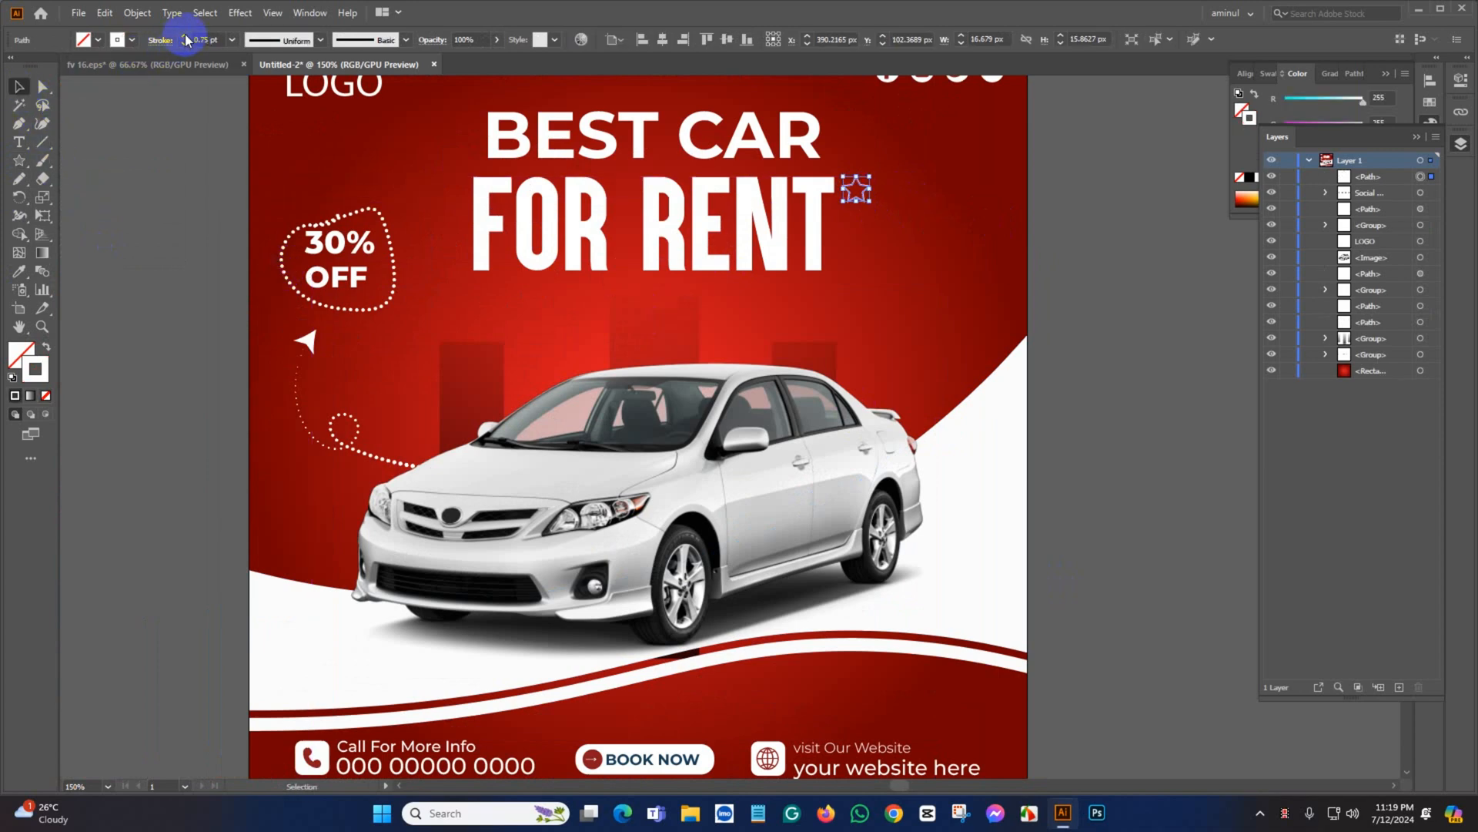
{"action": "left_click_drag", "start_coordinate": [860, 191], "coordinate": [962, 163]}
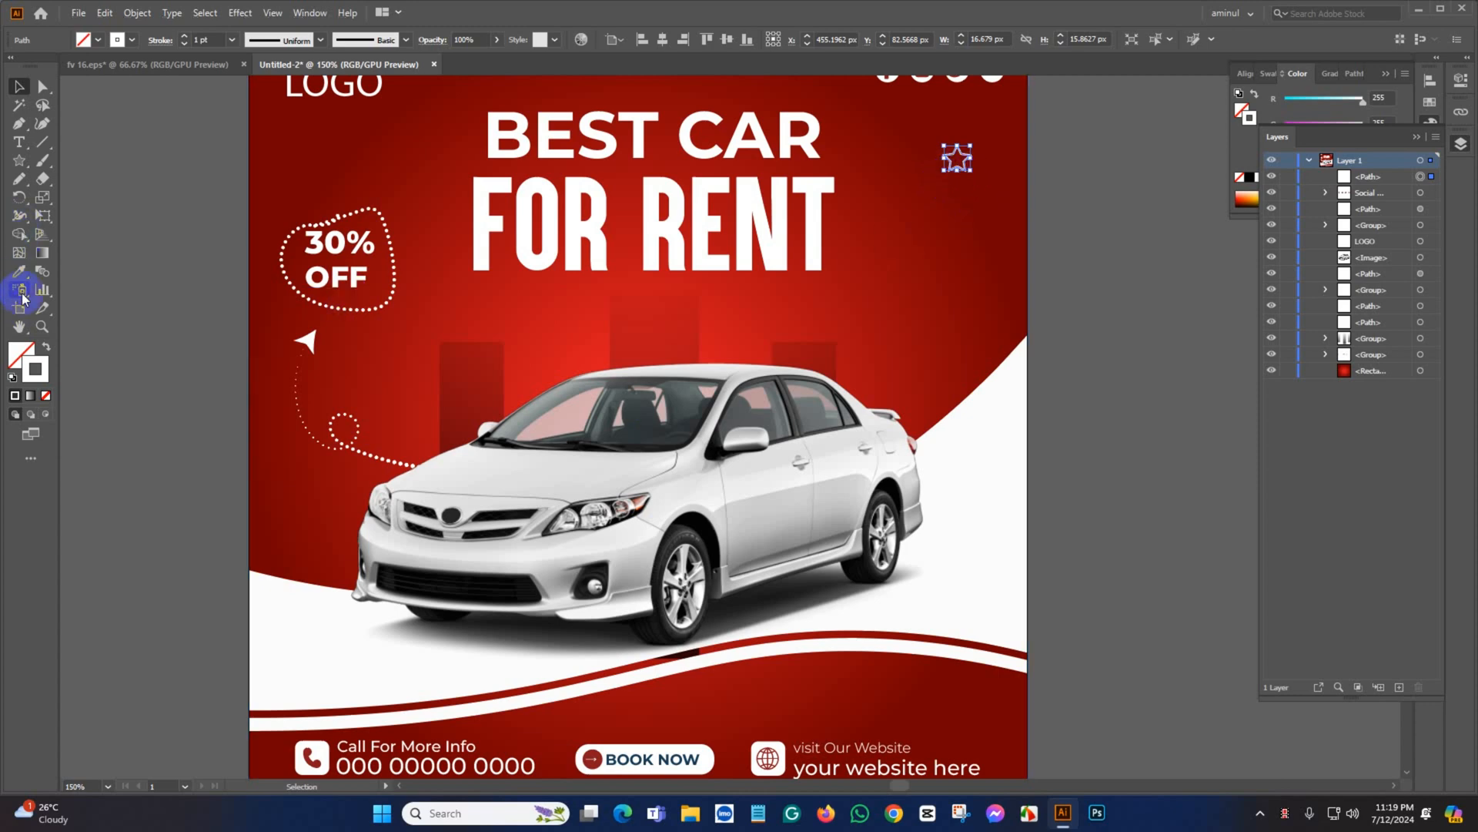
Draw a small triangle, about 10 x 11 px, above the car's rear and fill it with the headline's white
{"action": "right_click", "coordinate": [17, 162]}
{"action": "left_click", "coordinate": [905, 254]}
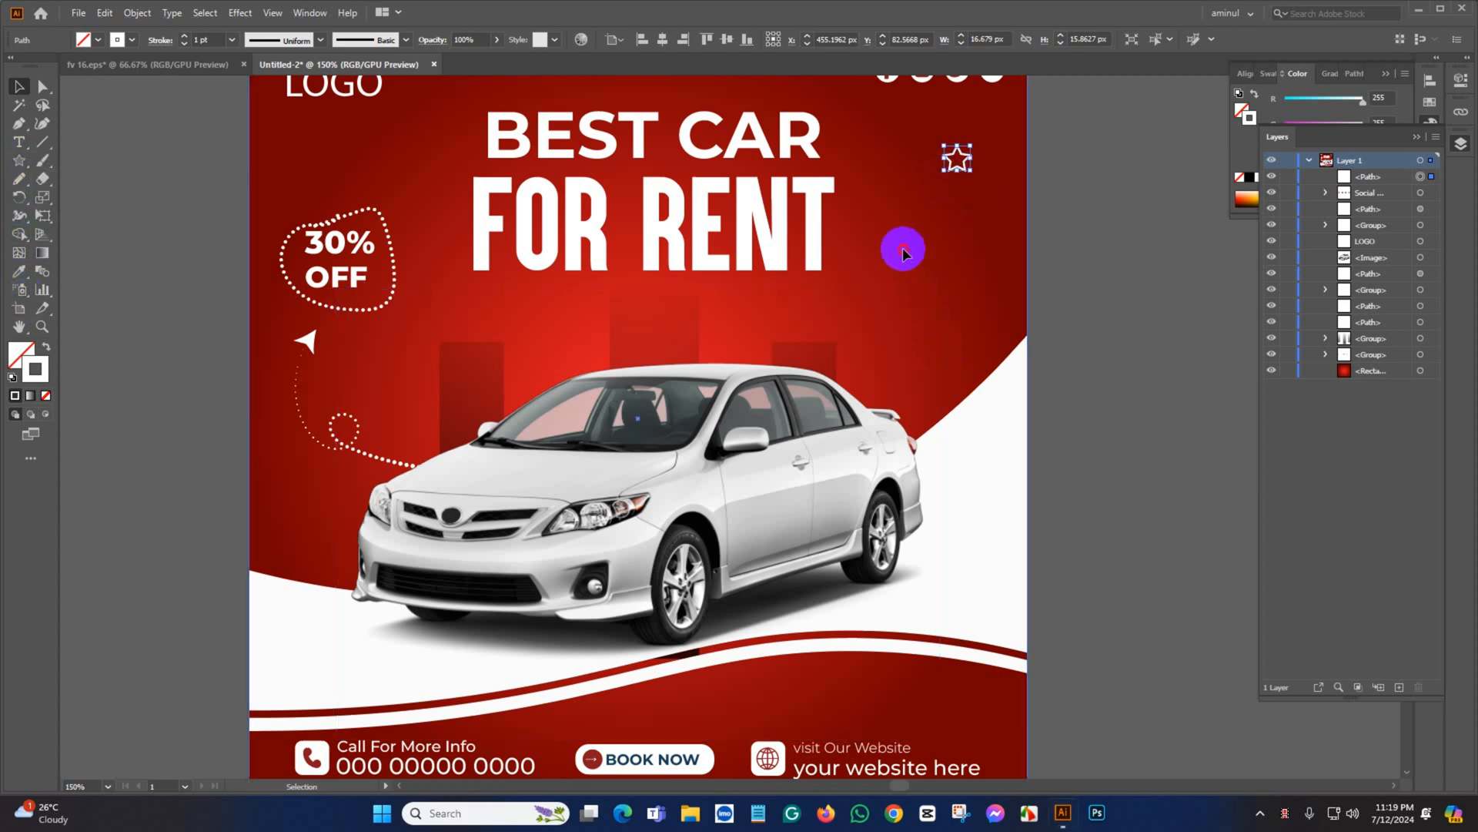
{"action": "left_click", "coordinate": [15, 162]}
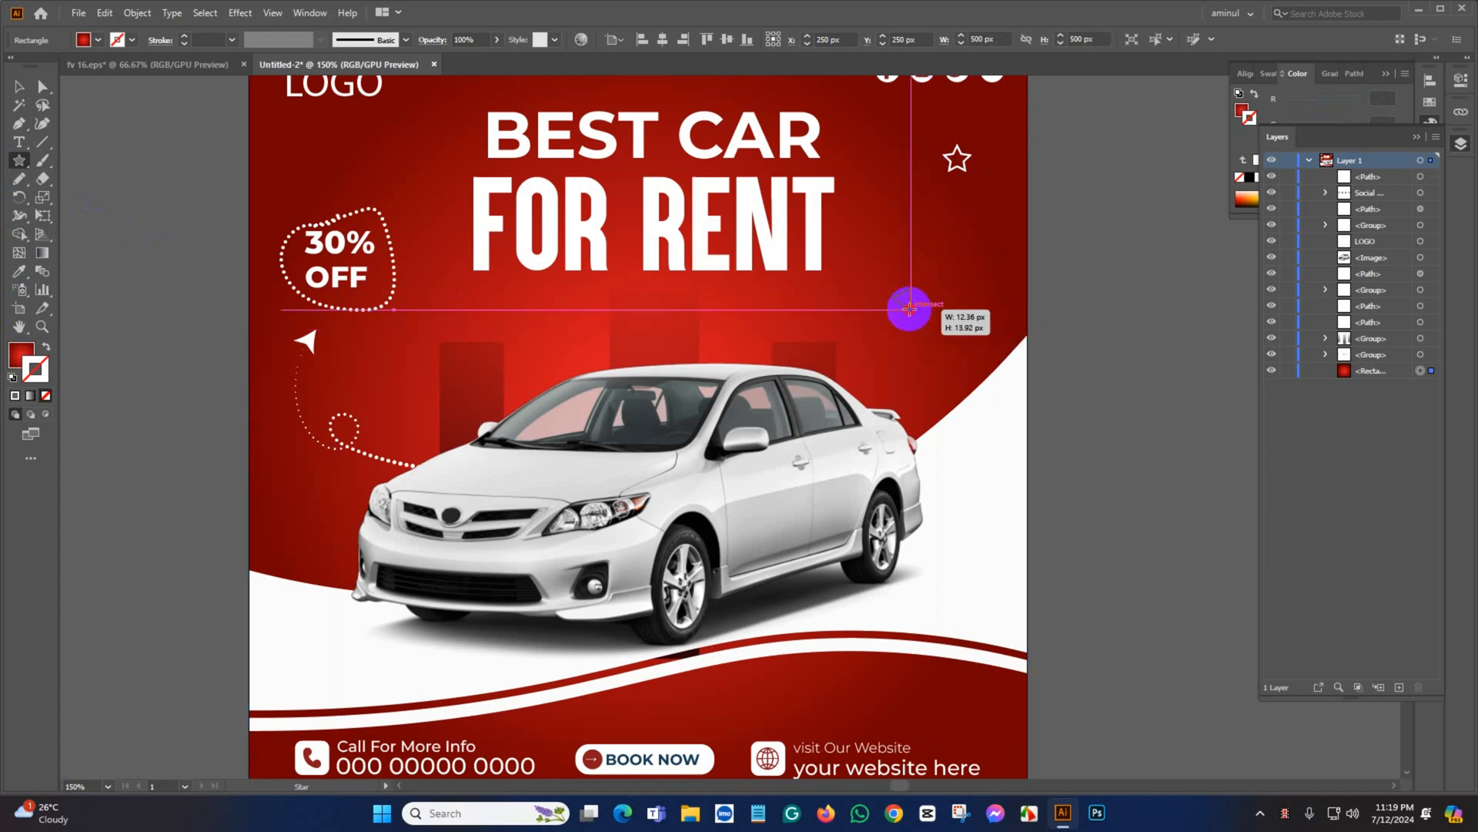
{"action": "left_click_drag", "start_coordinate": [909, 308], "coordinate": [909, 306]}
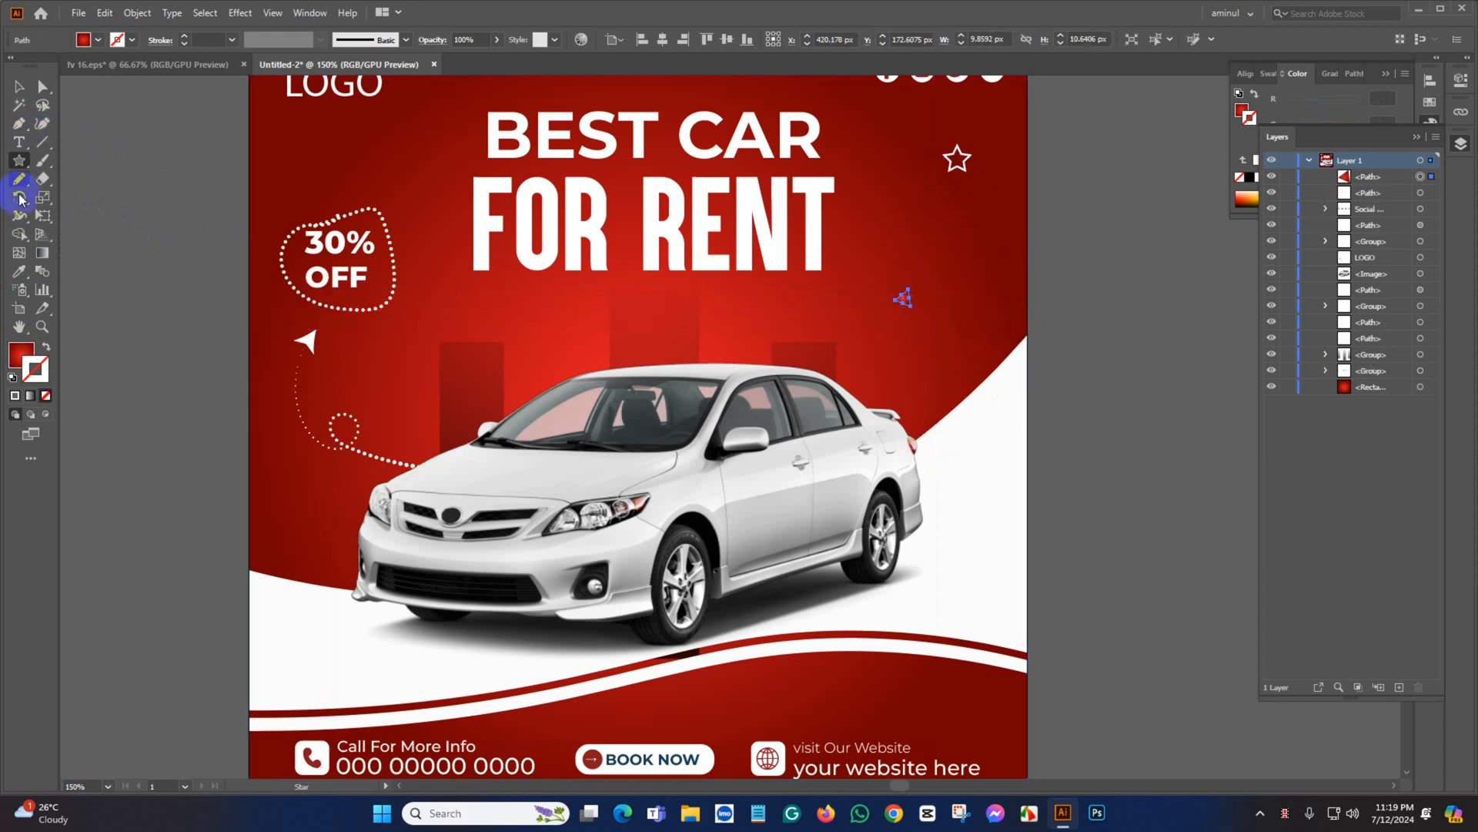
{"action": "left_click", "coordinate": [478, 245]}
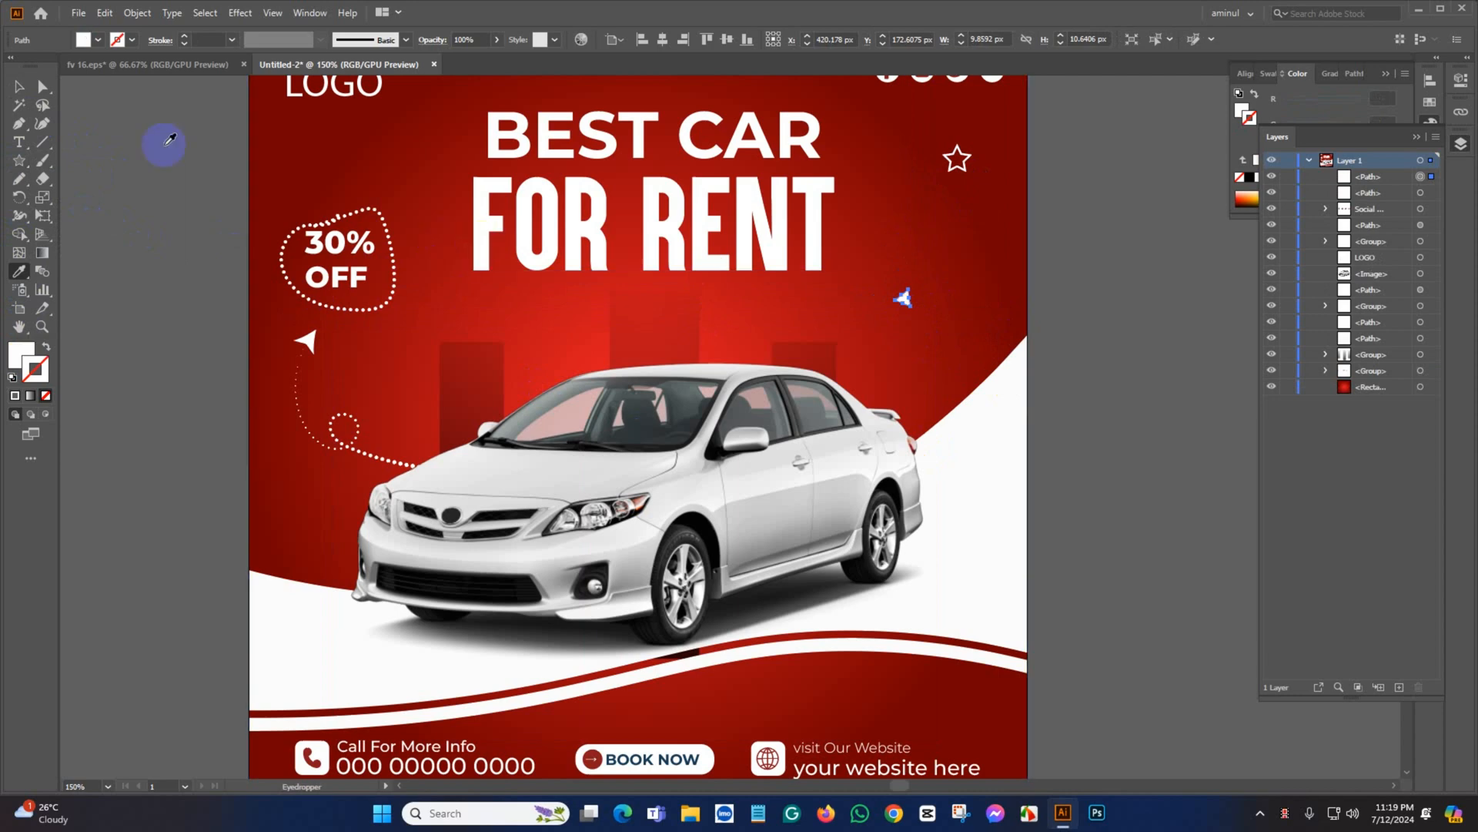
{"action": "left_click", "coordinate": [1036, 437]}
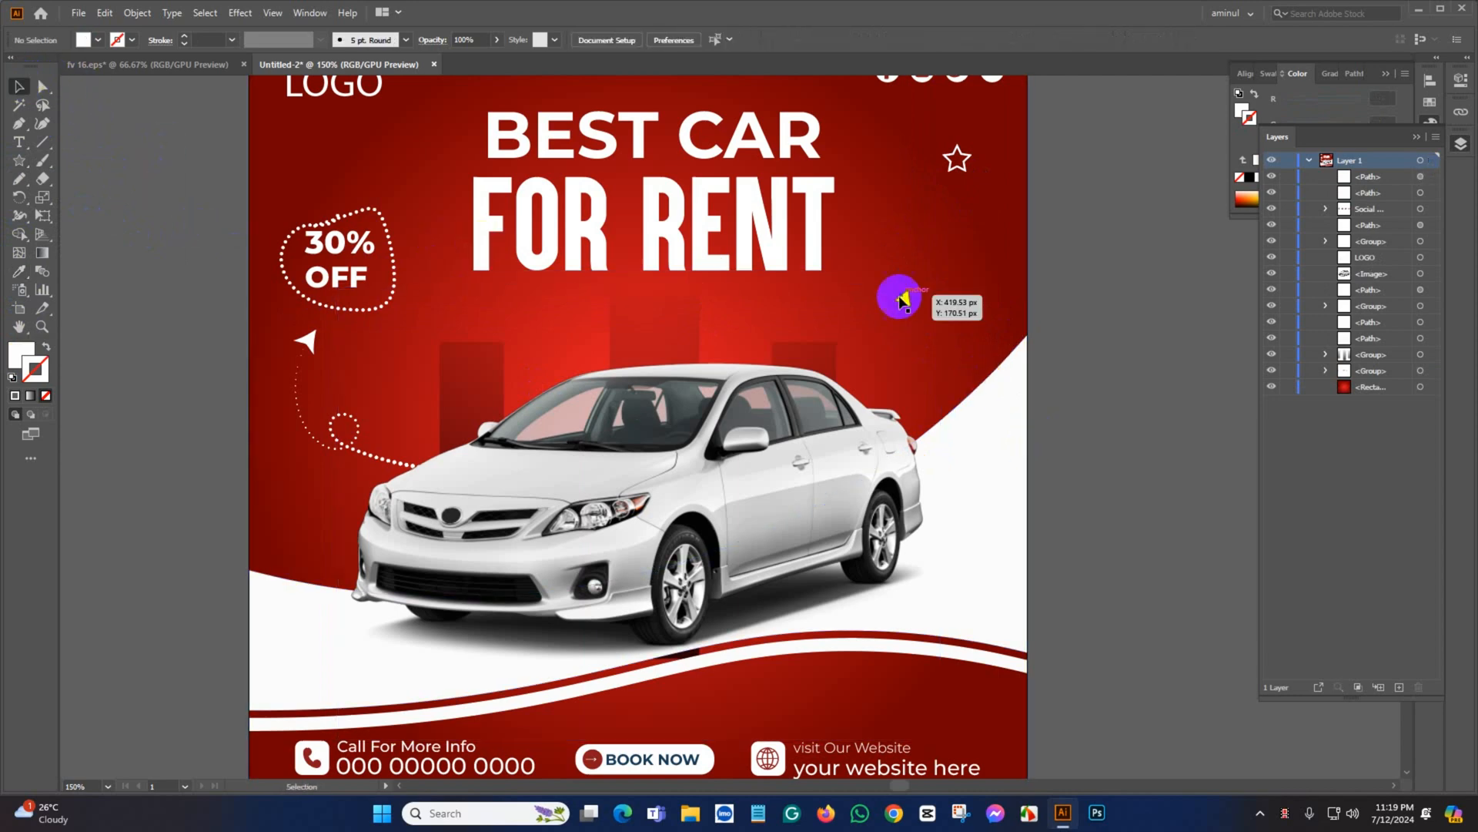
Draw small circles above the car and beside its front headlight, about 6 px wide, and turn the headlight one into a white outline
{"action": "left_click_drag", "start_coordinate": [19, 170], "coordinate": [96, 198]}
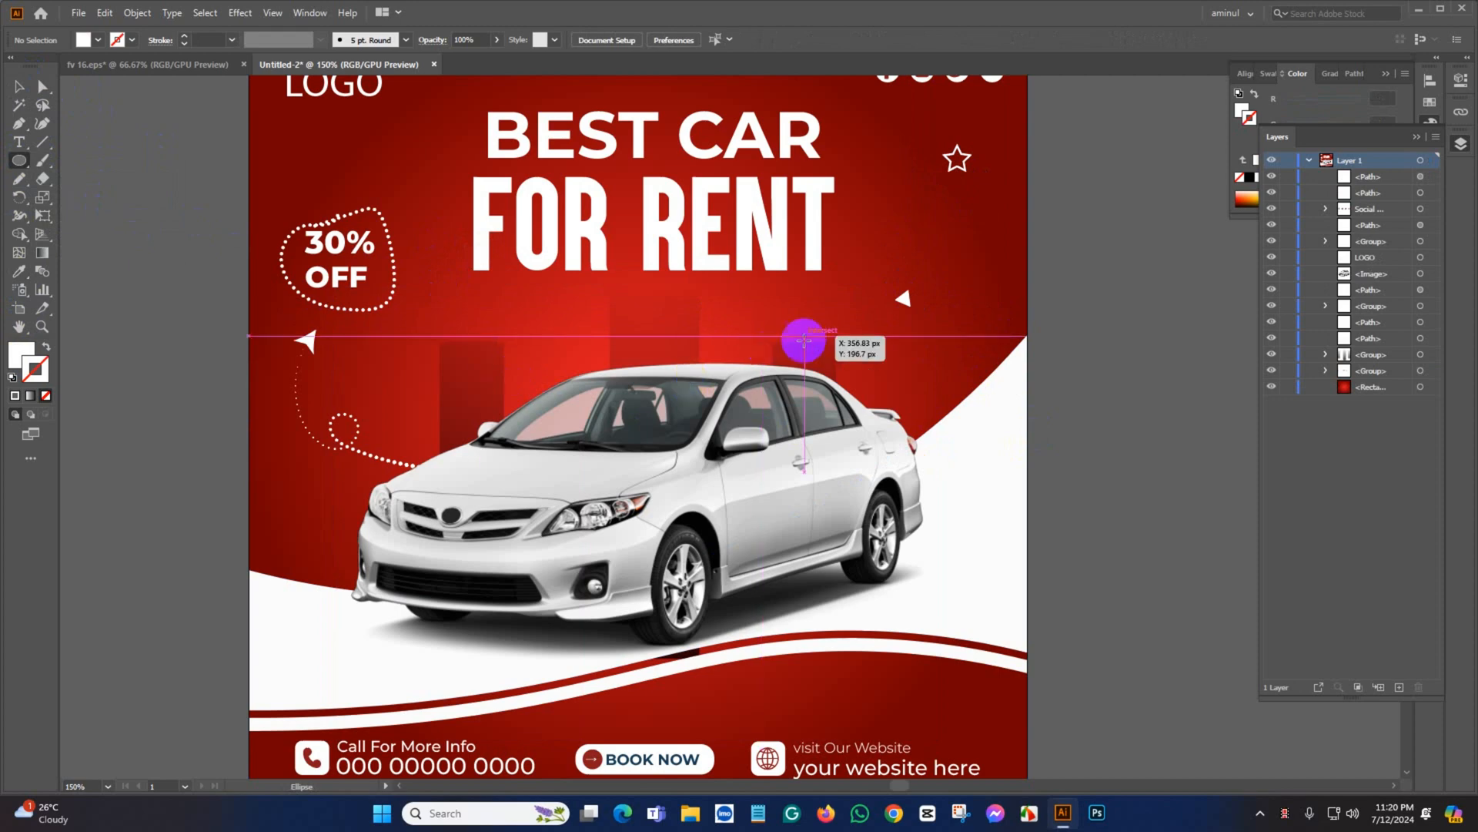
{"action": "left_click_drag", "start_coordinate": [756, 299], "coordinate": [309, 494]}
{"action": "left_click", "coordinate": [19, 86]}
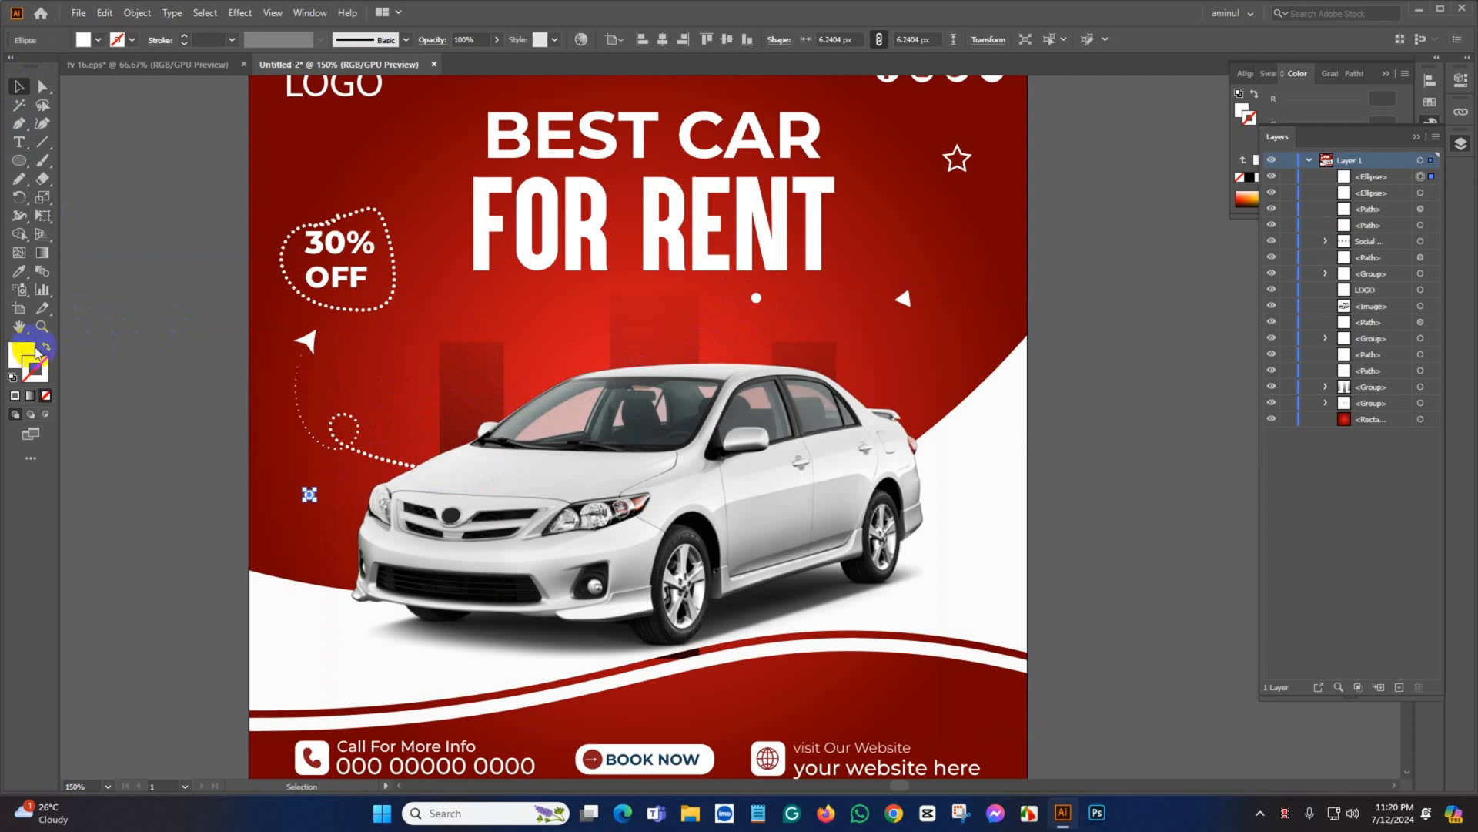
{"action": "left_click", "coordinate": [46, 348]}
{"action": "left_click", "coordinate": [213, 490]}
Move the filled white circle from above the car to just above the 30% OFF badge and deselect it
{"action": "scroll", "coordinate": [347, 511], "scroll_direction": "up", "scroll_amount": 1}
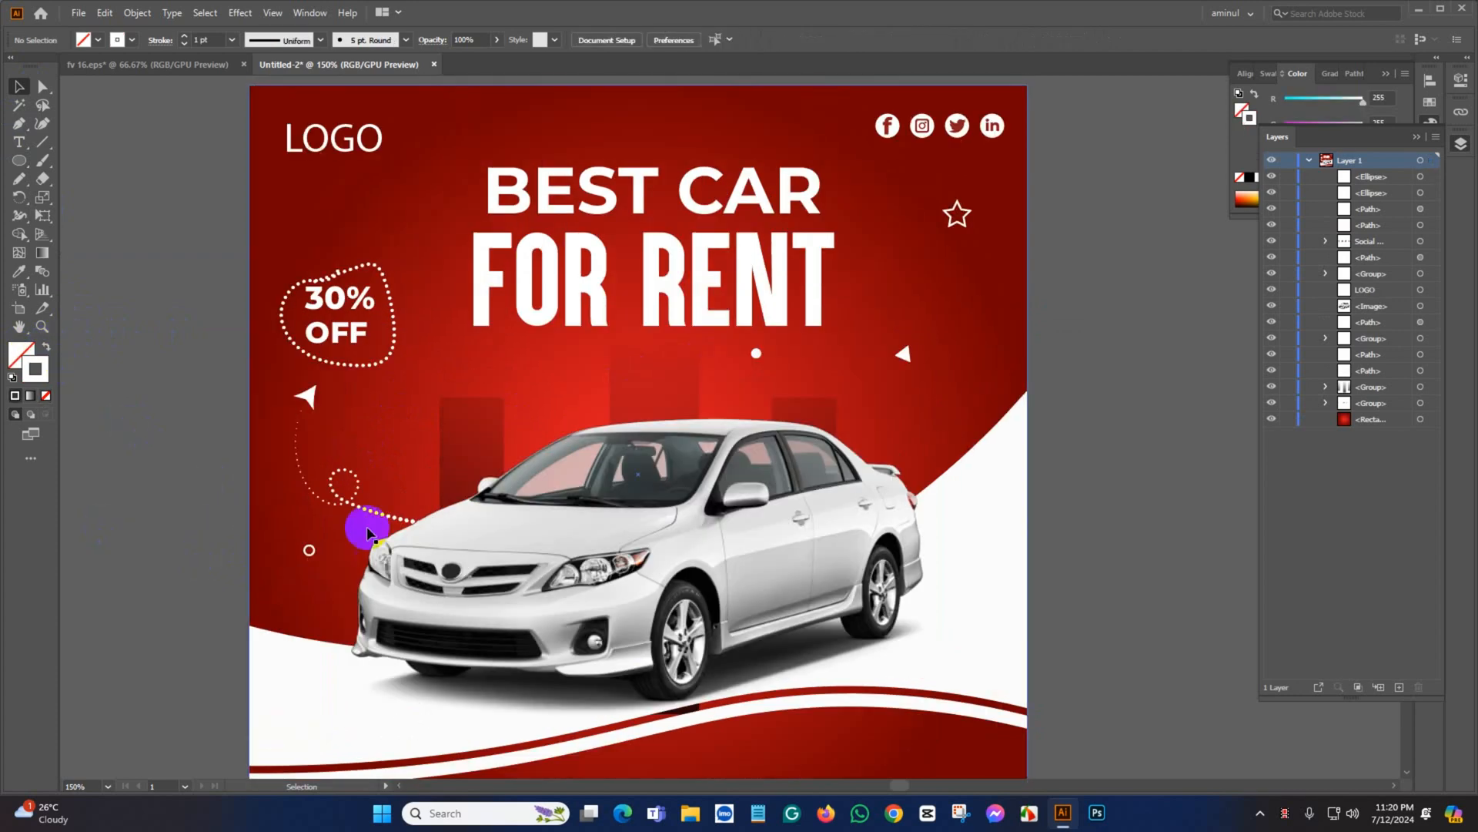
{"action": "left_click_drag", "start_coordinate": [762, 360], "coordinate": [368, 228]}
{"action": "left_click", "coordinate": [198, 313]}
Examine the placement of the decorative shapes and the overall layout of the post
{"action": "scroll", "coordinate": [435, 215], "scroll_direction": "down", "scroll_amount": 2}
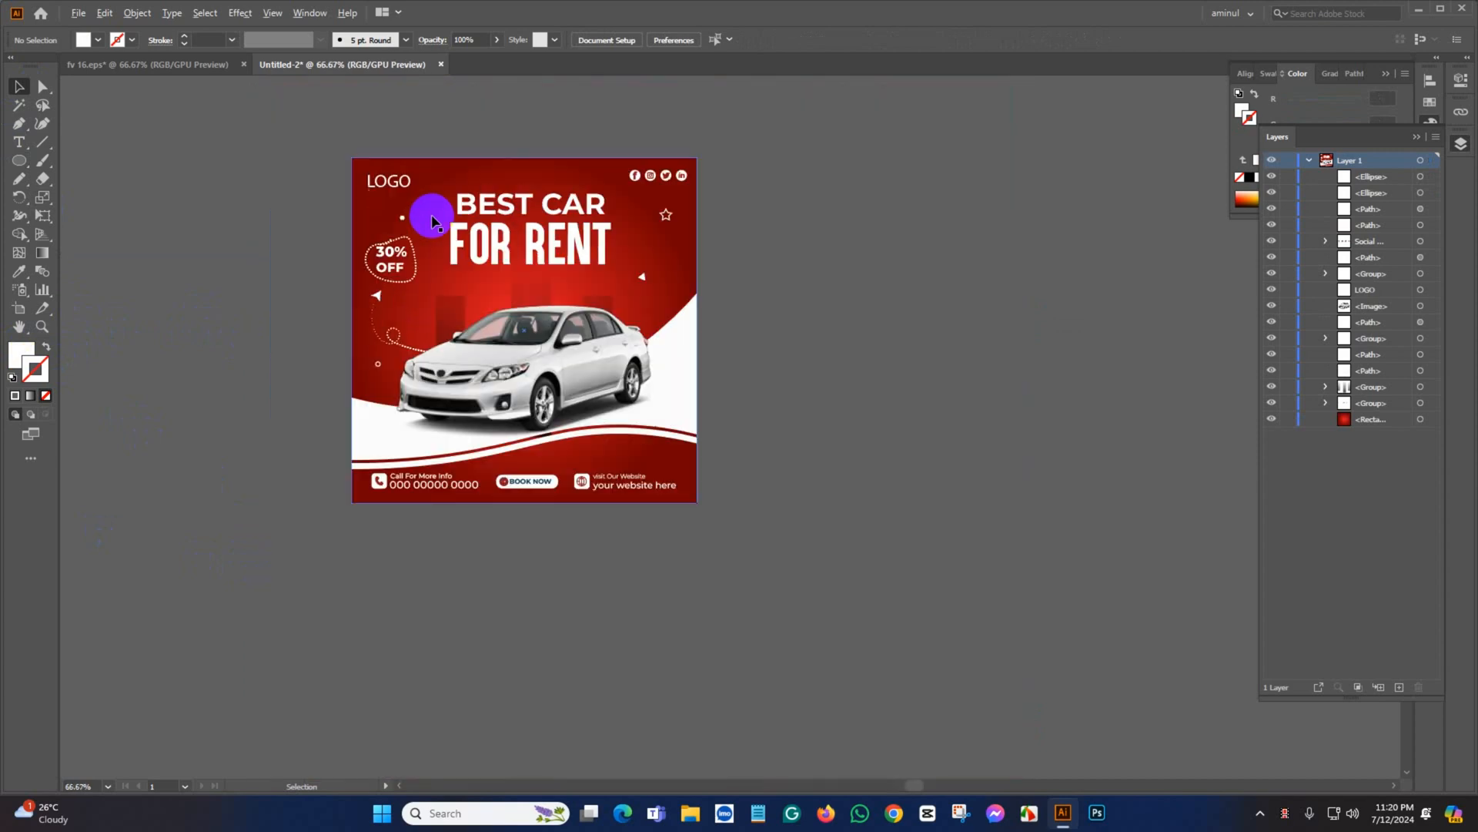
{"action": "left_click_drag", "start_coordinate": [325, 340], "coordinate": [393, 303]}
{"action": "scroll", "coordinate": [439, 171], "scroll_direction": "up", "scroll_amount": 2}
{"action": "left_click_drag", "start_coordinate": [527, 269], "coordinate": [351, 367]}
{"action": "left_click_drag", "start_coordinate": [127, 345], "coordinate": [229, 304]}
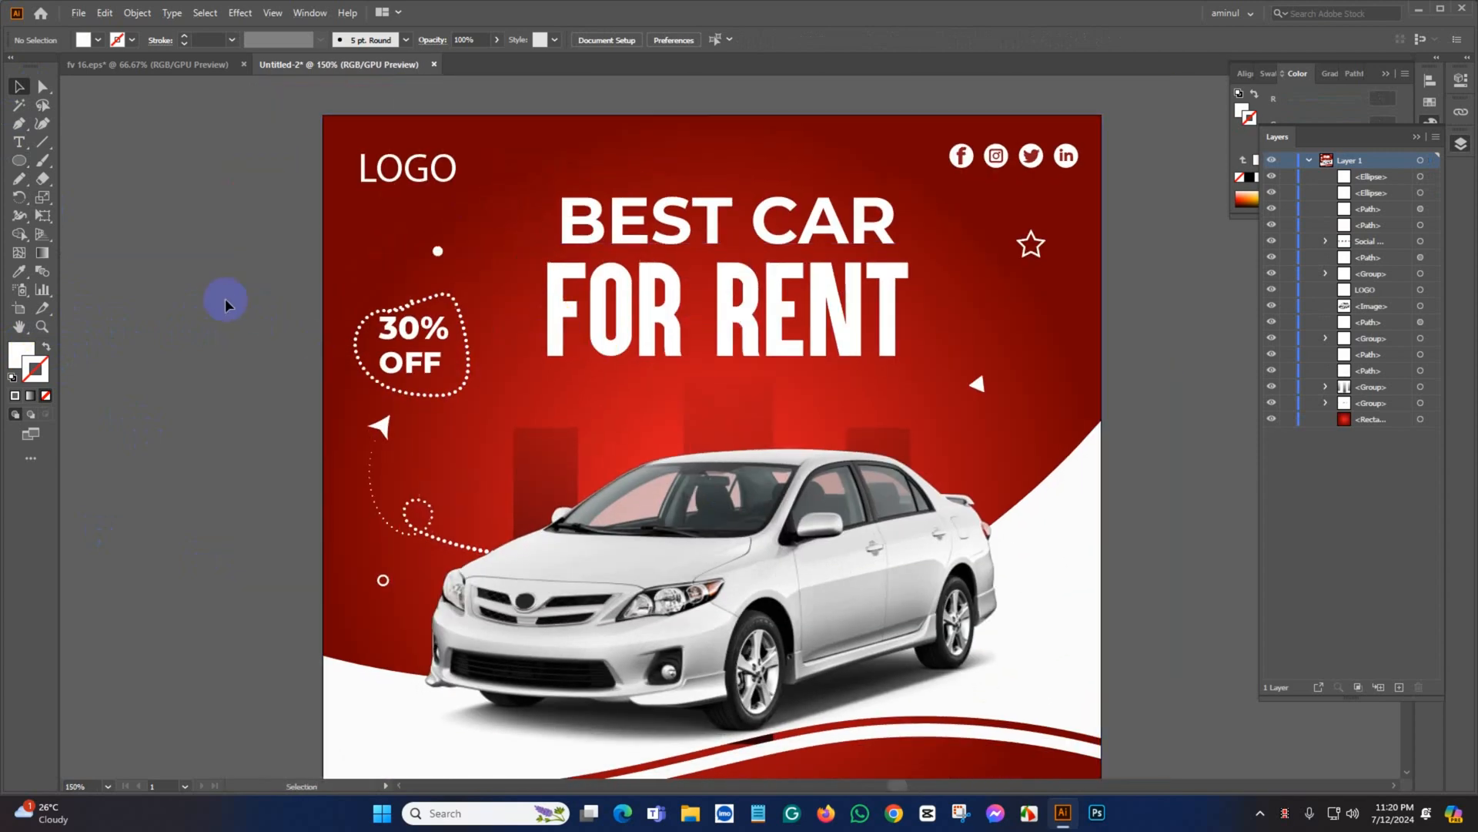
{"action": "scroll", "coordinate": [346, 335], "scroll_direction": "down", "scroll_amount": 1}
{"action": "left_click_drag", "start_coordinate": [382, 349], "coordinate": [422, 274]}
{"action": "scroll", "coordinate": [521, 462], "scroll_direction": "up", "scroll_amount": 1}
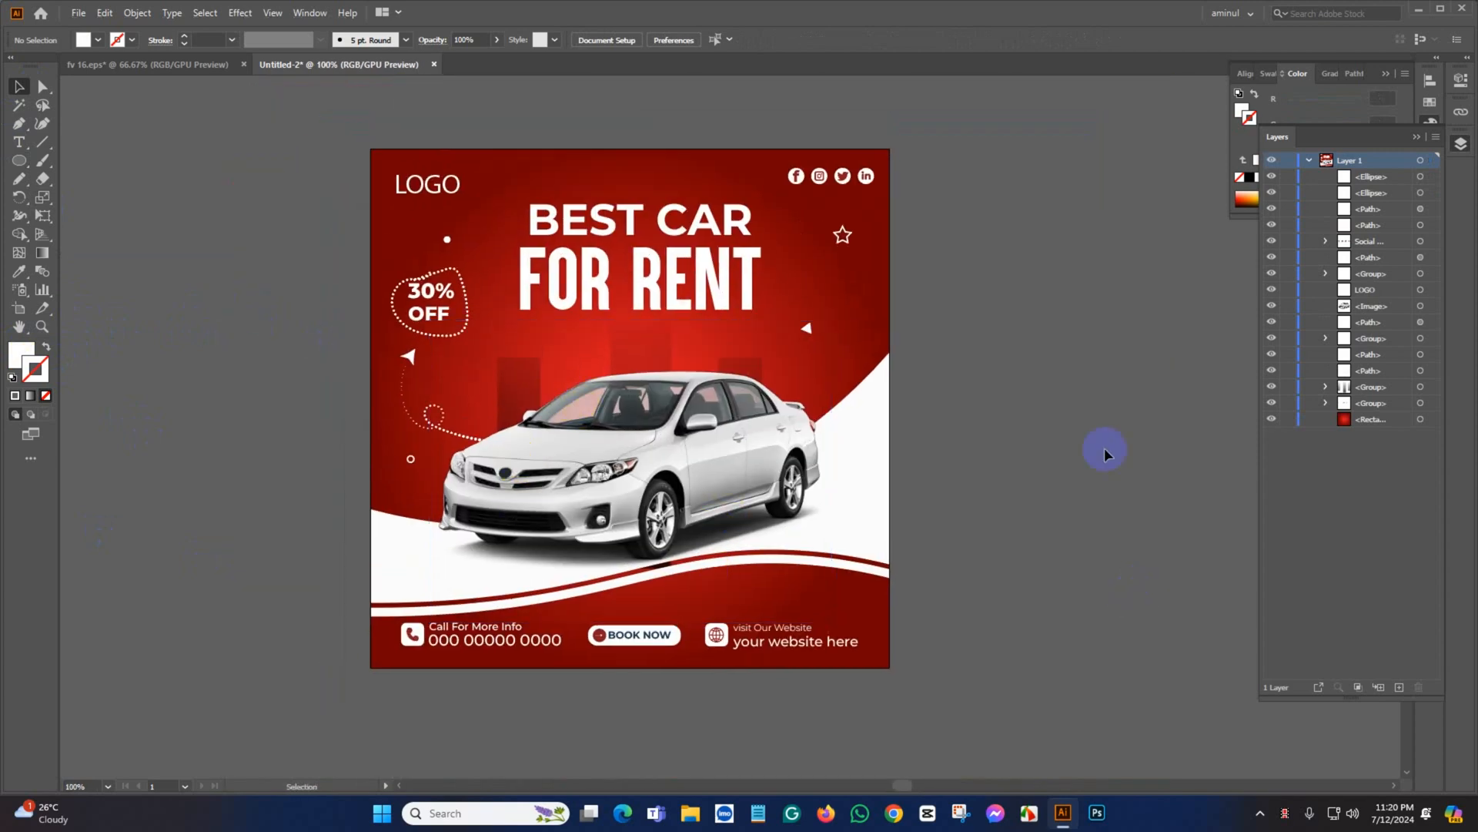
Collapse the Layers and Color panels to clear the workspace around the post
{"action": "left_click", "coordinate": [1419, 139]}
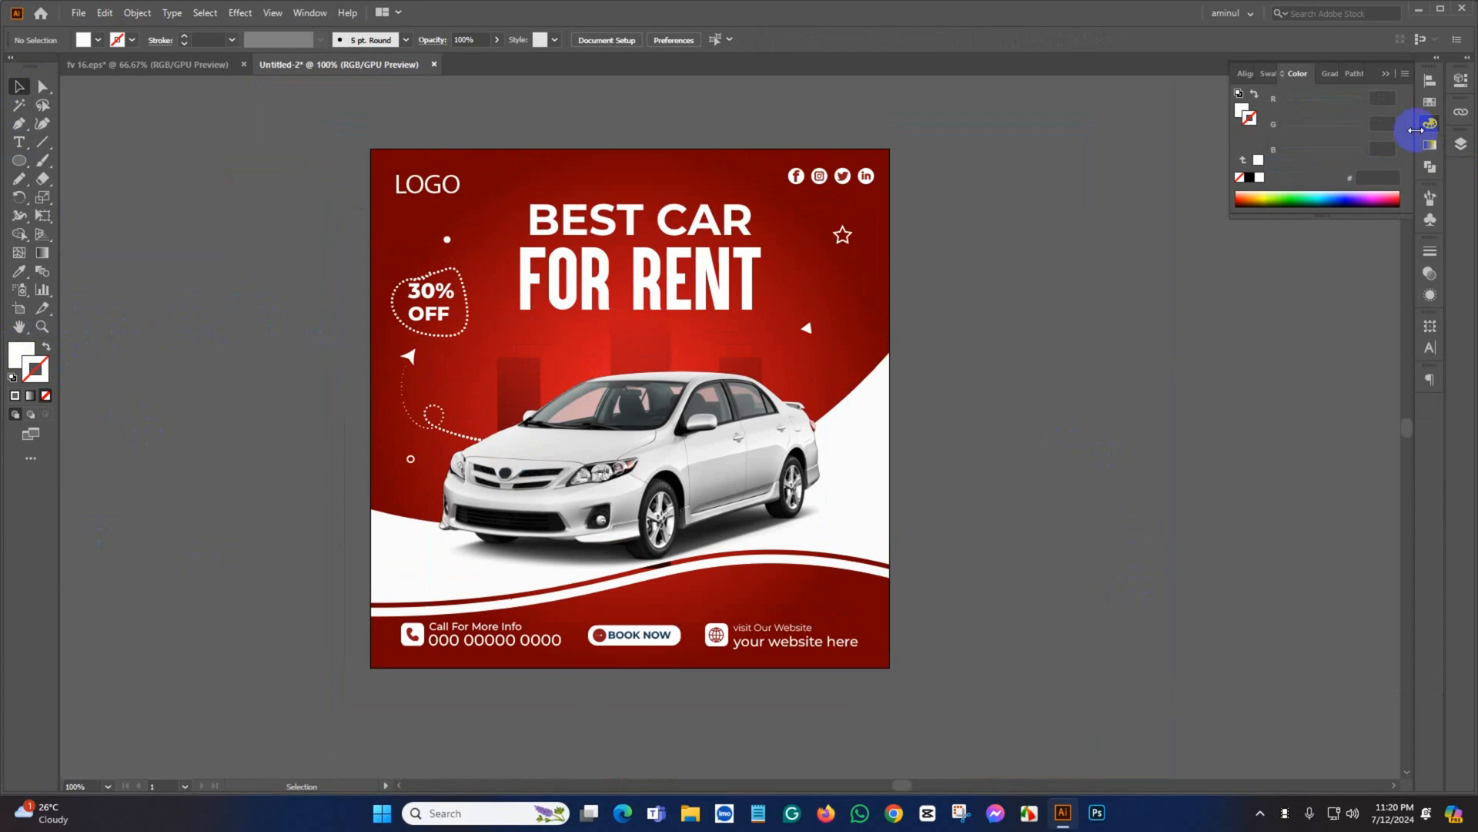
{"action": "left_click", "coordinate": [1386, 76]}
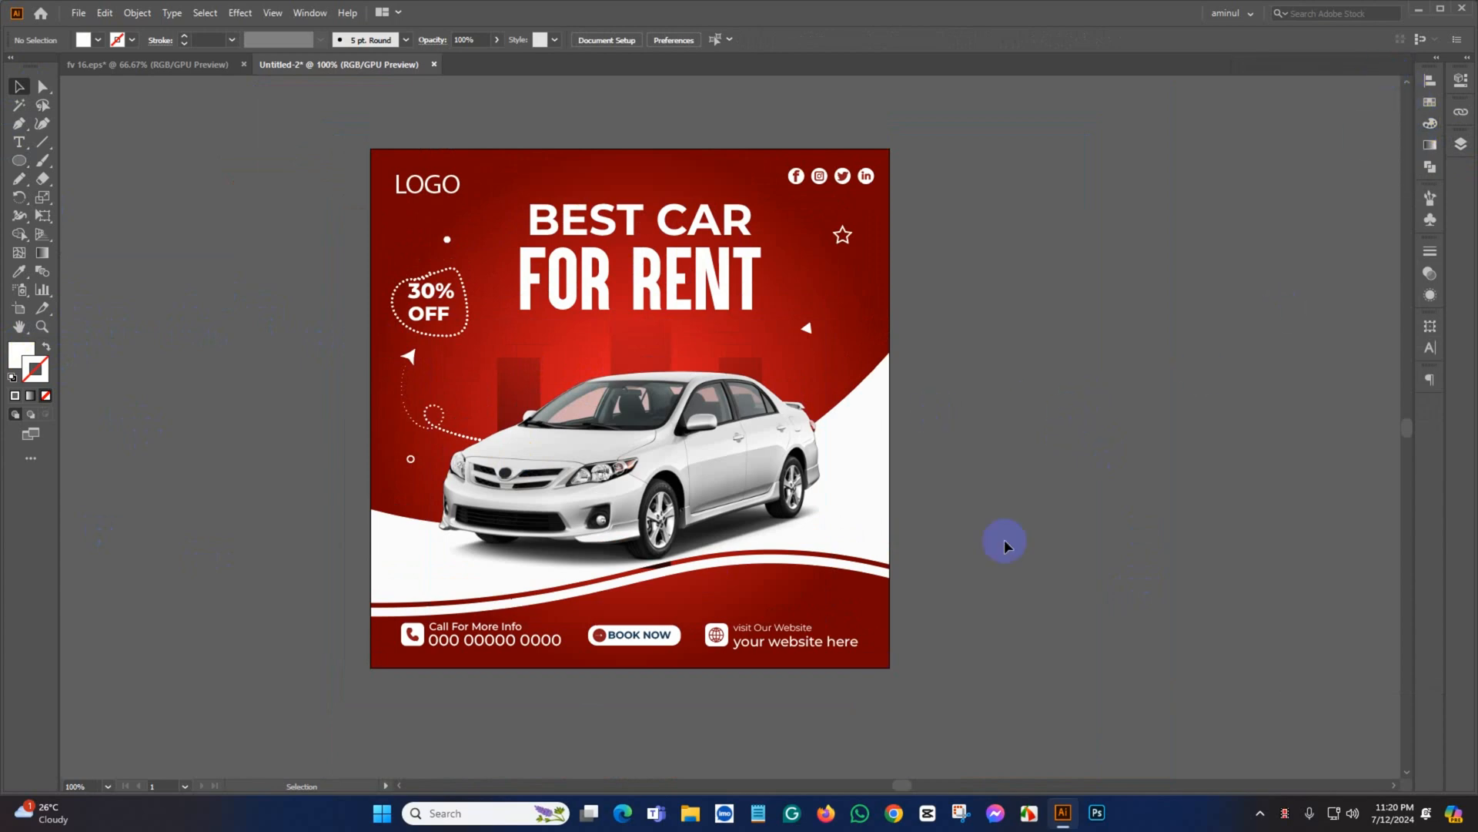